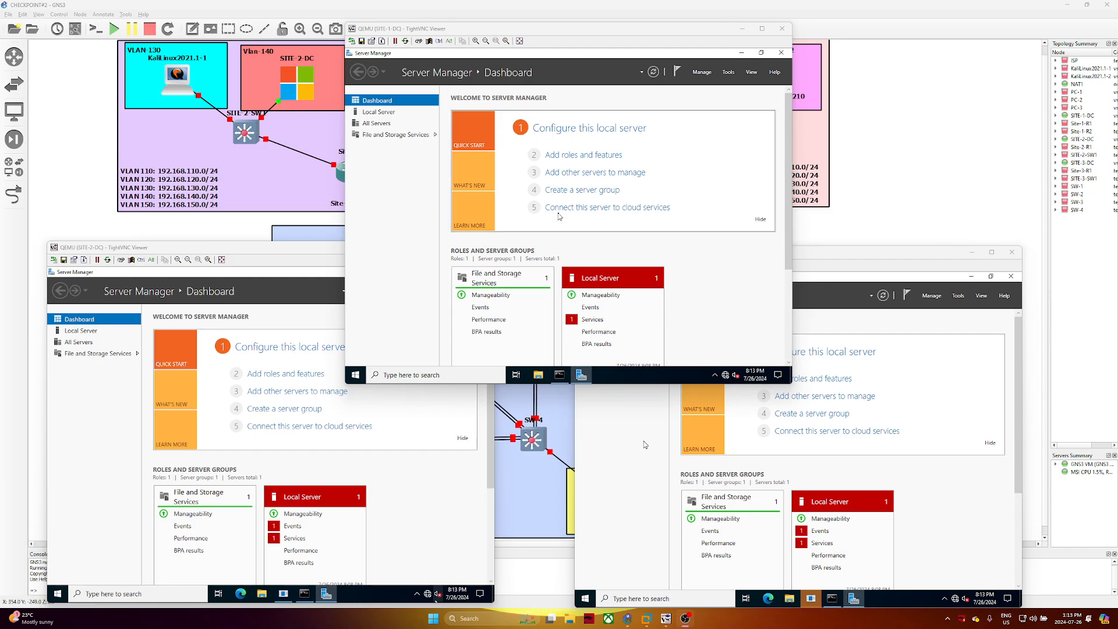
Bring up the Command Prompt on SITE-1-DC, enlarge the remote view and highlight the IPv4 address in the ipconfig output
{"action": "left_click", "coordinate": [559, 374]}
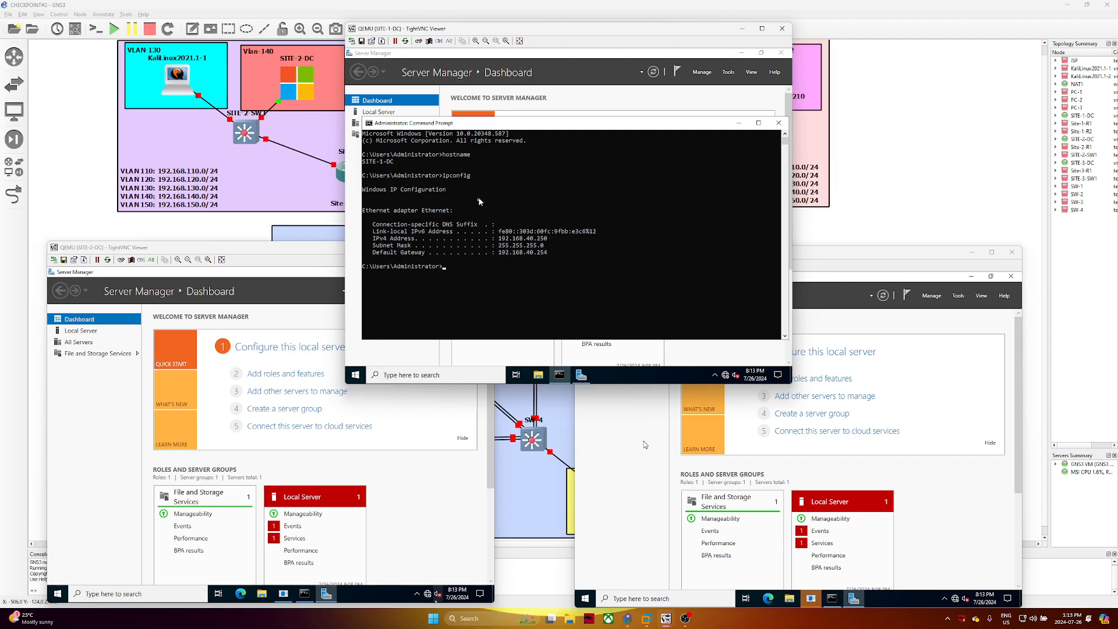
{"action": "left_click", "coordinate": [476, 40]}
{"action": "left_click_drag", "start_coordinate": [457, 51], "coordinate": [466, 14]}
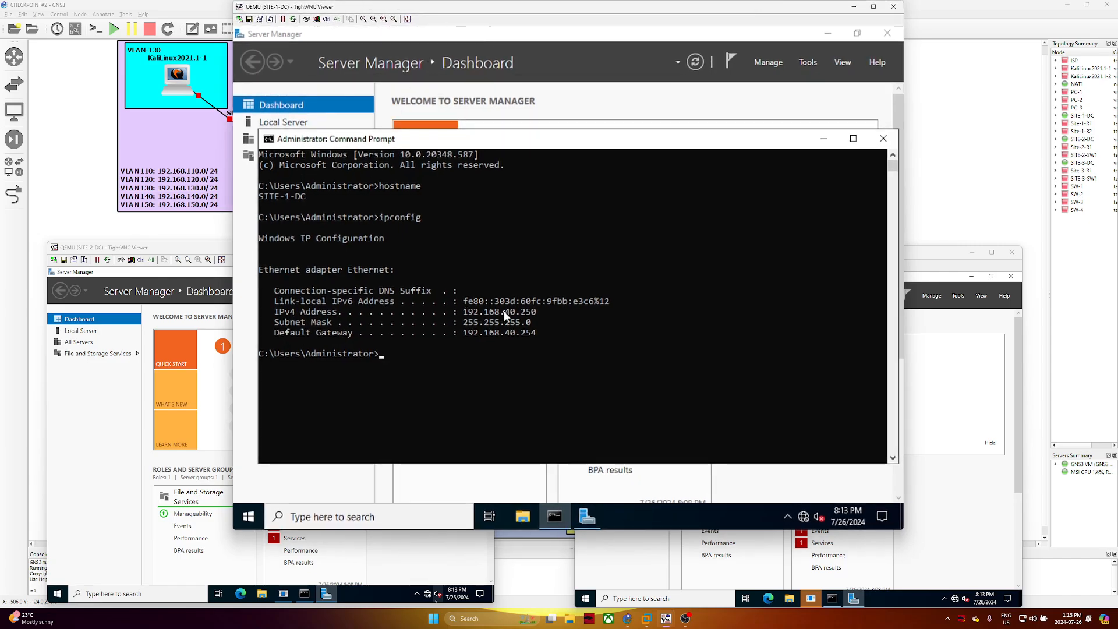
{"action": "left_click_drag", "start_coordinate": [503, 310], "coordinate": [527, 312]}
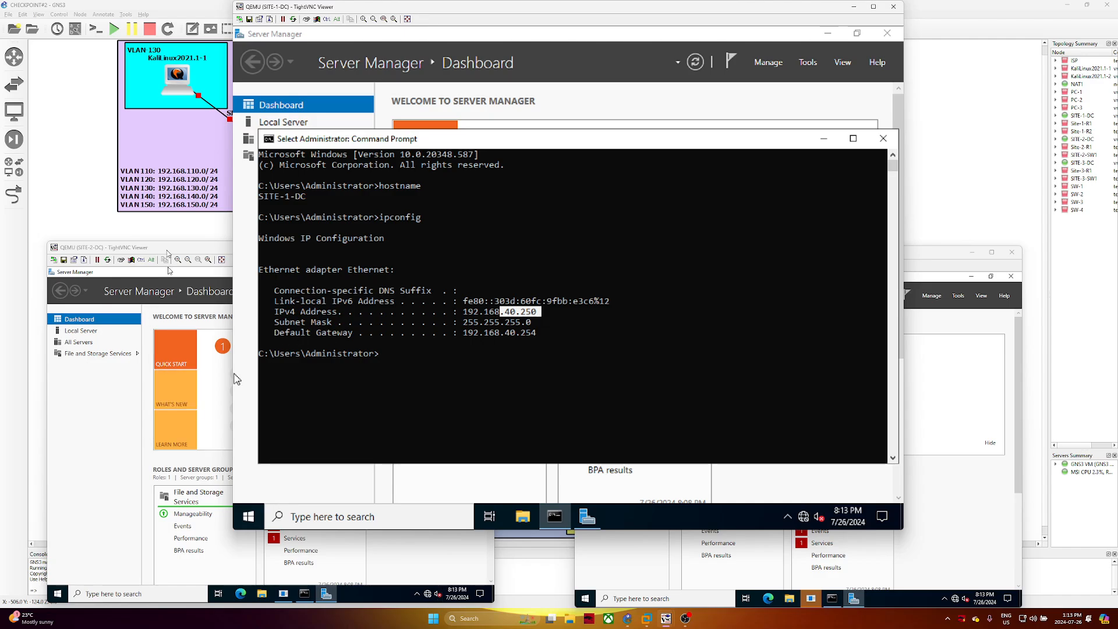
Enlarge the SITE-2-DC remote view, bring up its Command Prompt and highlight the IPv4 address in the ipconfig output
{"action": "left_click_drag", "start_coordinate": [168, 250], "coordinate": [160, 174]}
{"action": "left_click", "coordinate": [171, 184]}
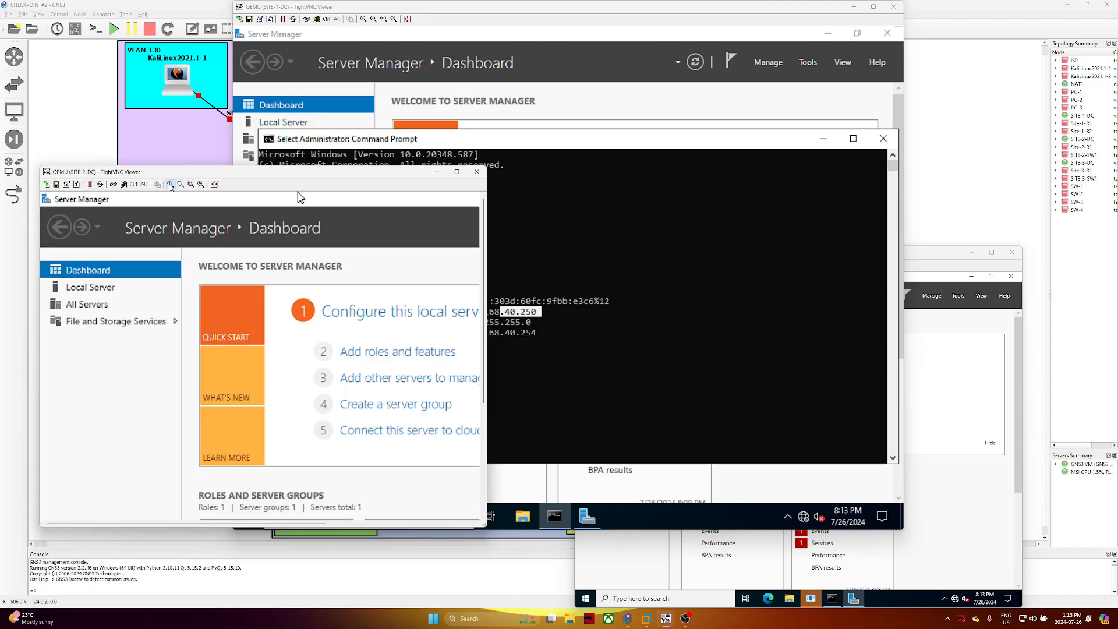
{"action": "left_click", "coordinate": [609, 553]}
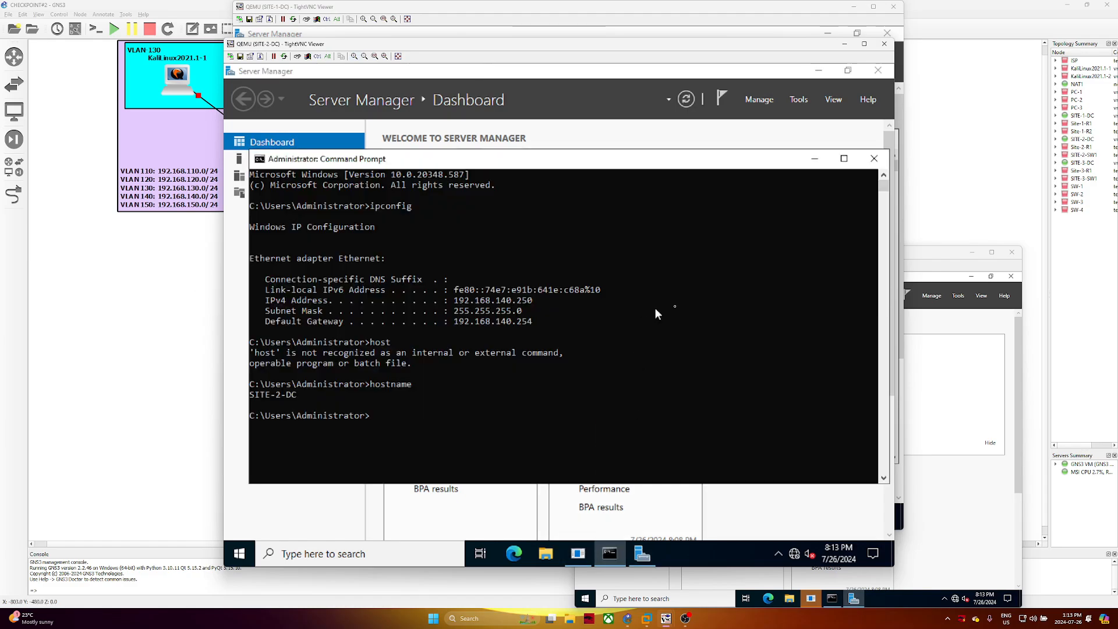
{"action": "left_click_drag", "start_coordinate": [495, 301], "coordinate": [533, 303]}
Bring the SITE-3-DC console forward, show its Command Prompt at a larger scale and highlight the IPv4 address
{"action": "left_click", "coordinate": [919, 256]}
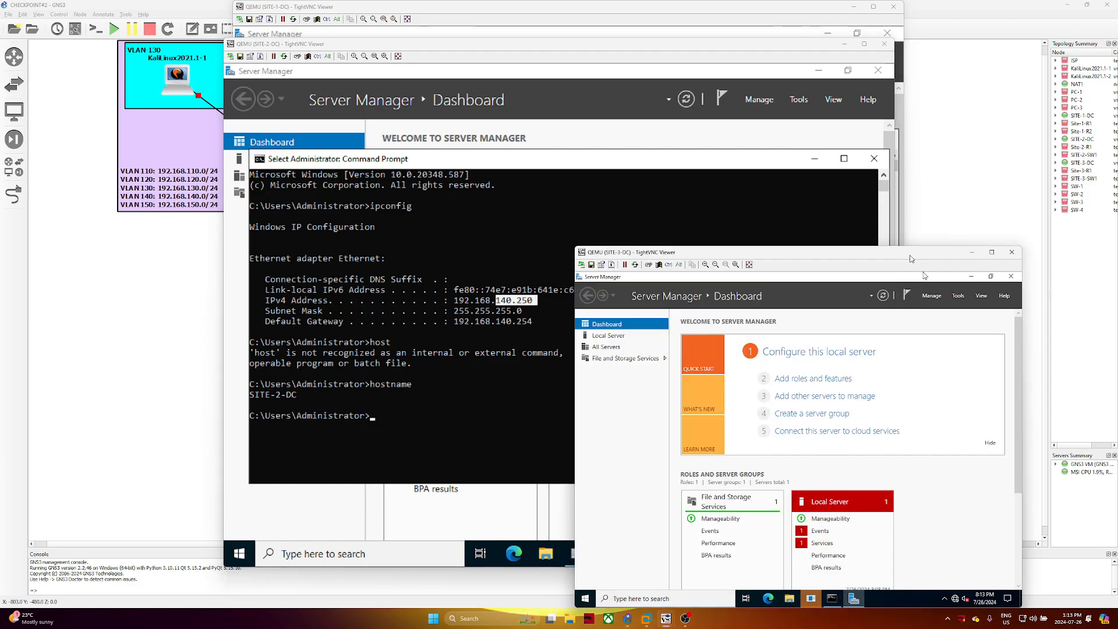
{"action": "left_click_drag", "start_coordinate": [724, 258], "coordinate": [533, 116]}
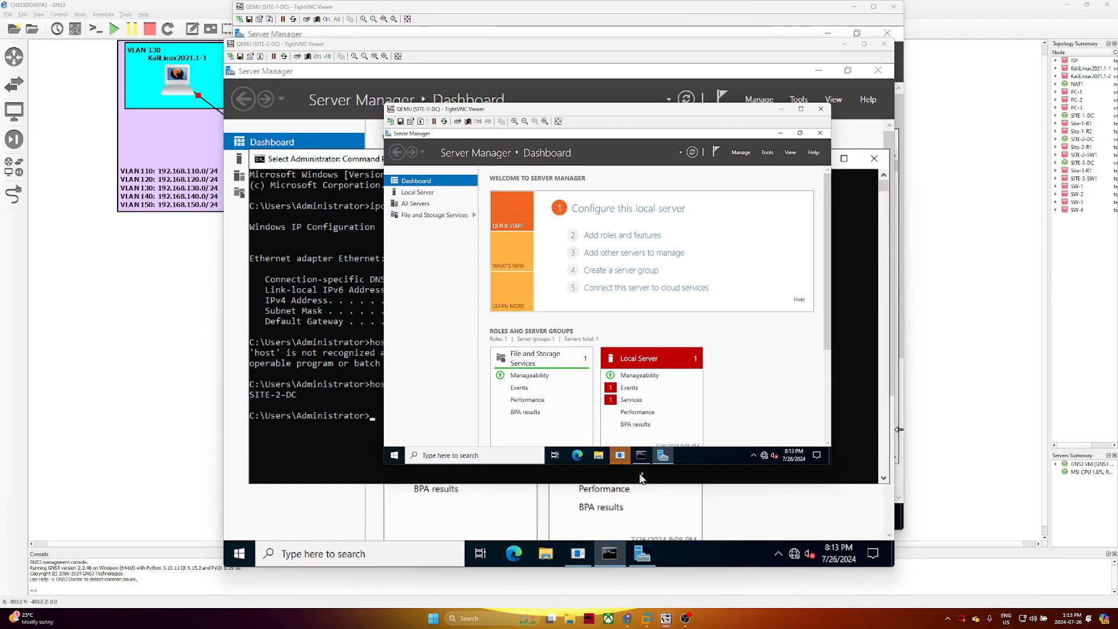
{"action": "left_click", "coordinate": [641, 455]}
{"action": "left_click", "coordinate": [514, 121]}
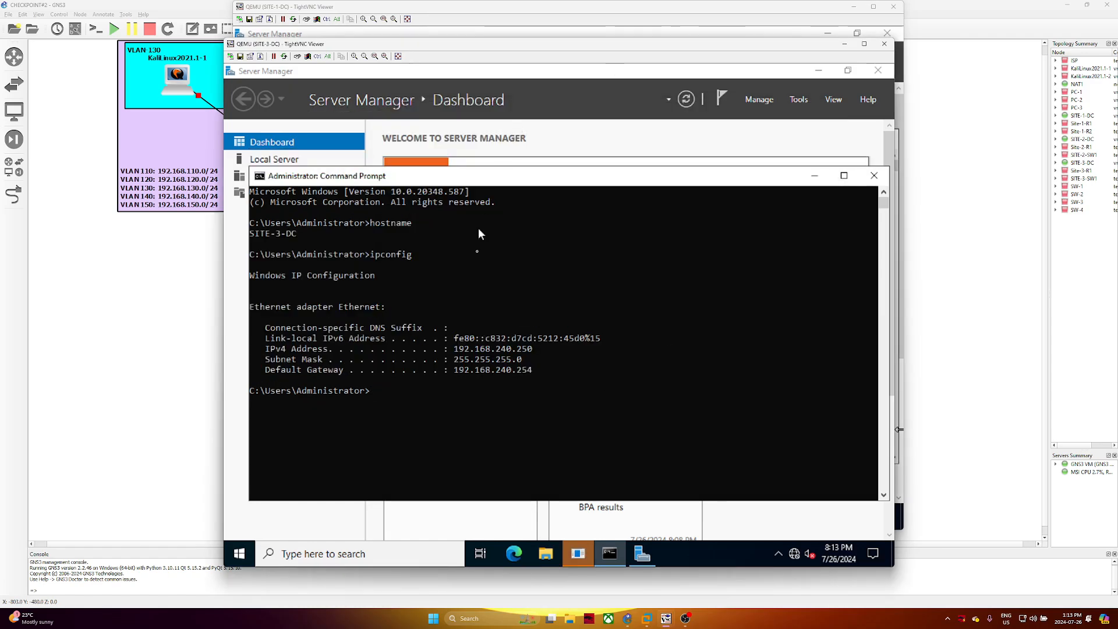
{"action": "left_click_drag", "start_coordinate": [492, 348], "coordinate": [543, 349]}
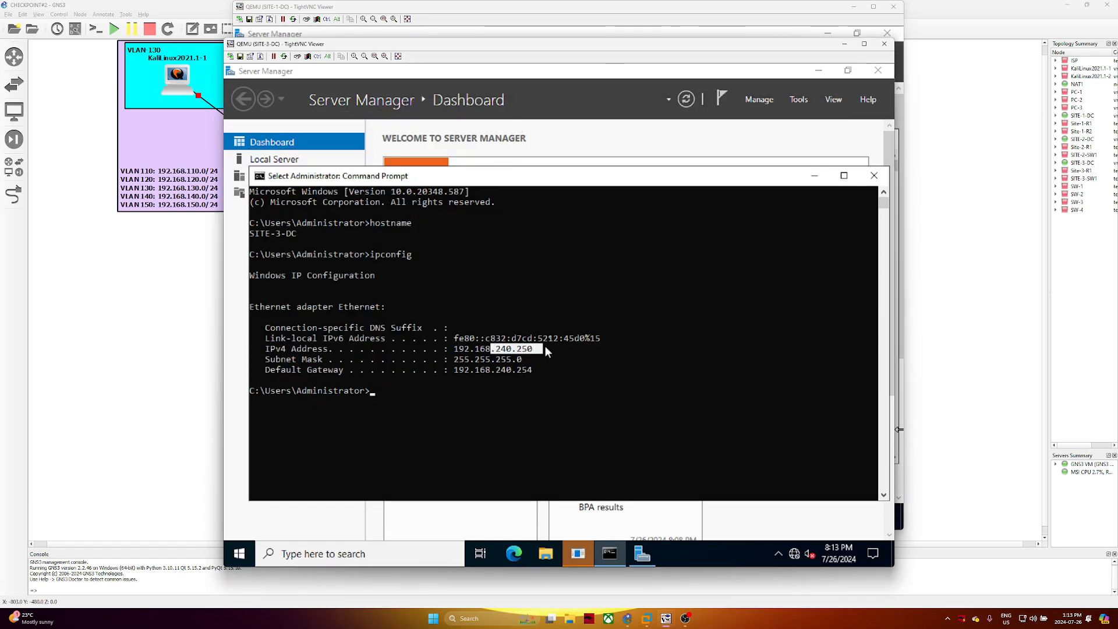
Minimize the SITE-3-DC, SITE-2-DC and SITE-1-DC viewer windows to reveal the GNS3 topology
{"action": "left_click", "coordinate": [842, 45]}
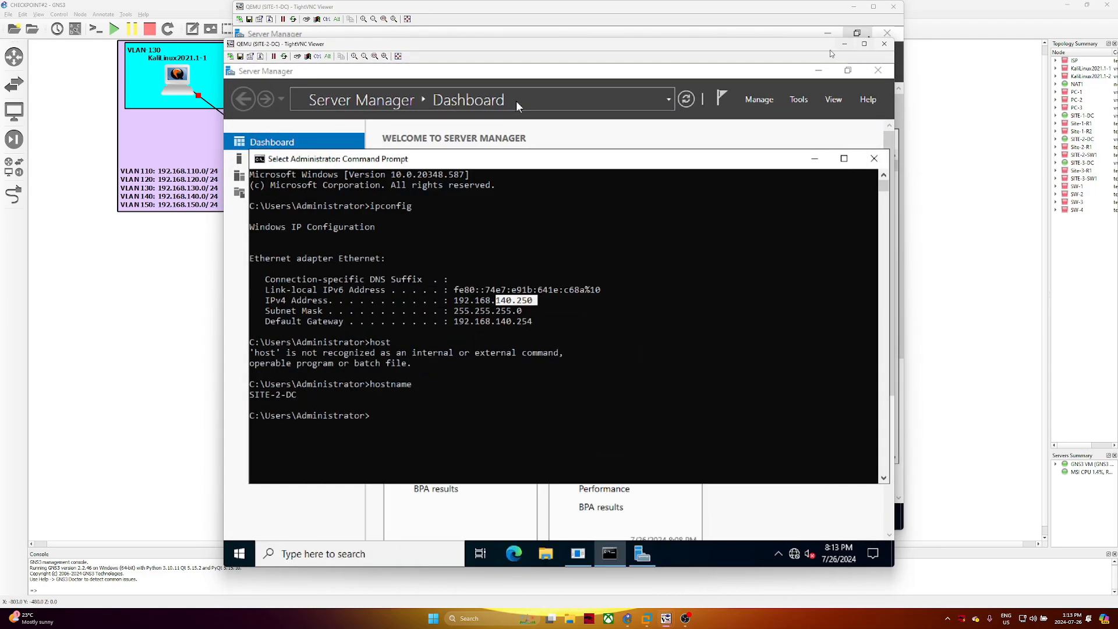
{"action": "left_click", "coordinate": [842, 45]}
{"action": "left_click", "coordinate": [855, 7]}
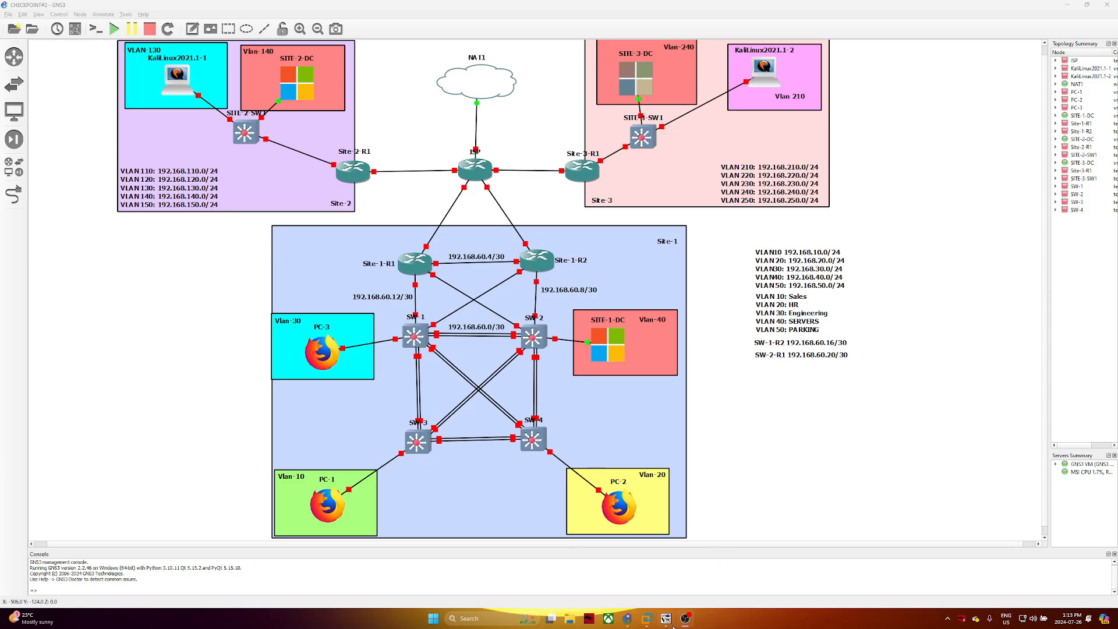
Switch back to the SITE-1-DC console, close its Command Prompt and leave Server Manager open
{"action": "mouse_move", "coordinate": [667, 625]}
{"action": "left_click", "coordinate": [598, 574]}
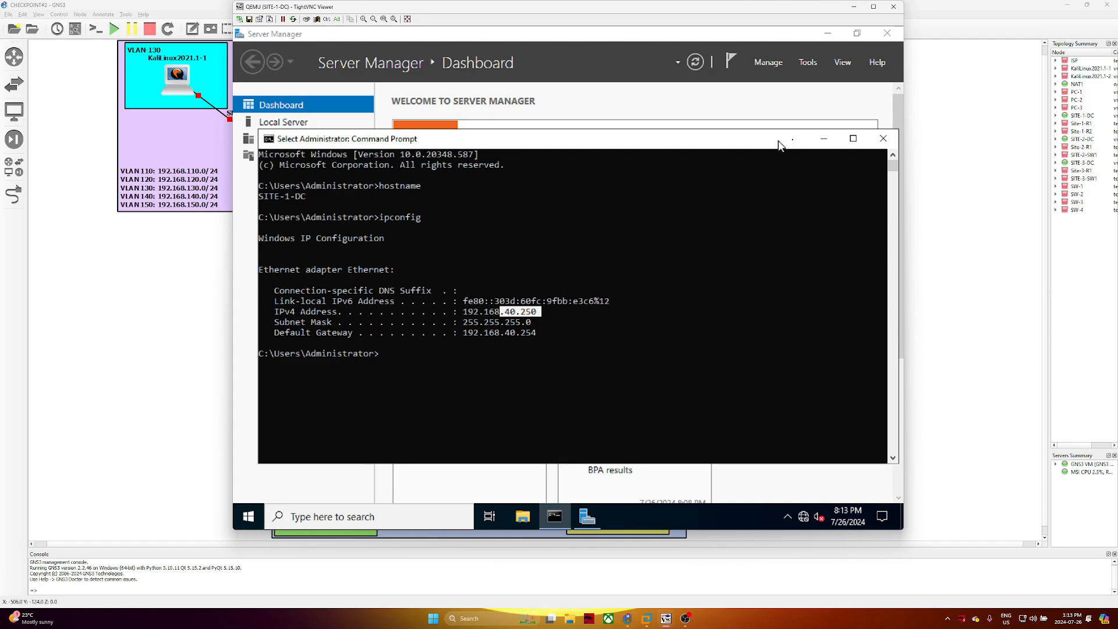
{"action": "left_click", "coordinate": [882, 139]}
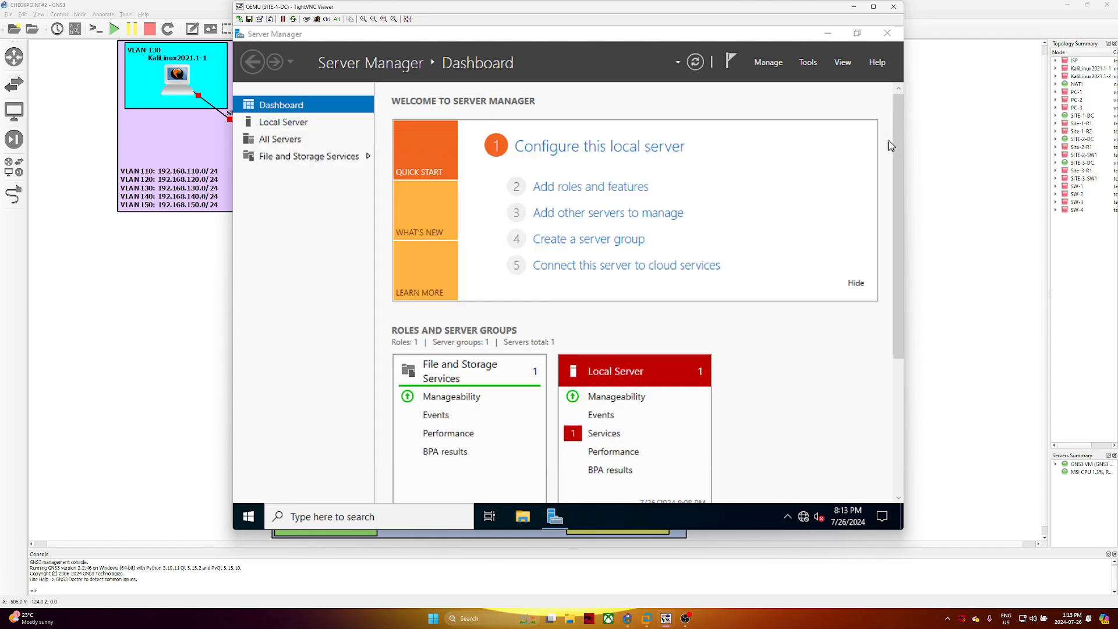
{"action": "left_click", "coordinate": [827, 33]}
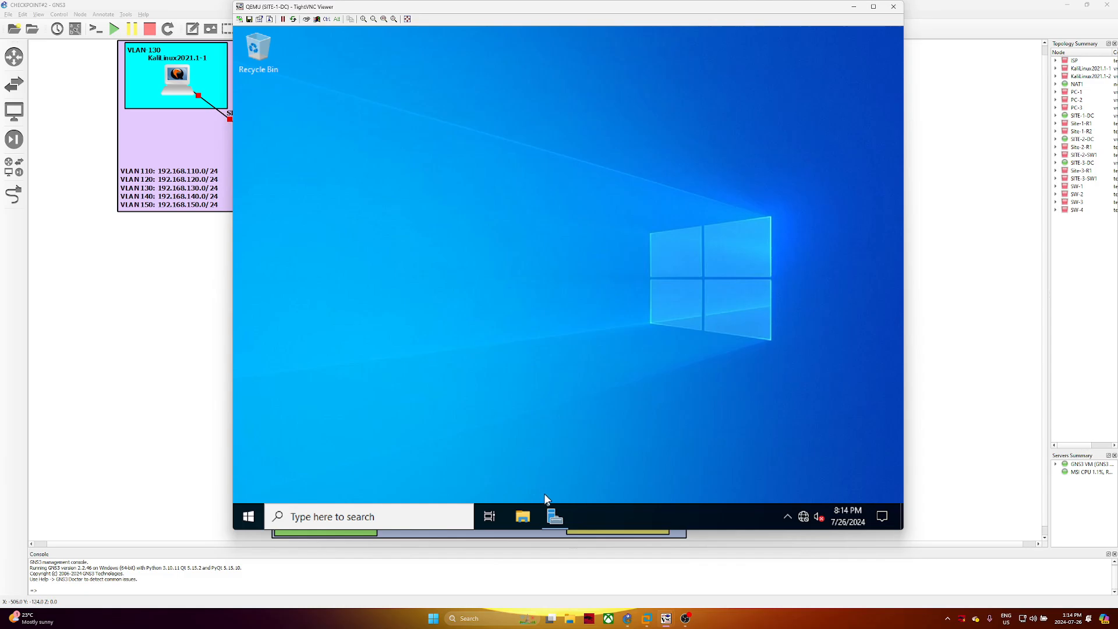
{"action": "left_click", "coordinate": [555, 517]}
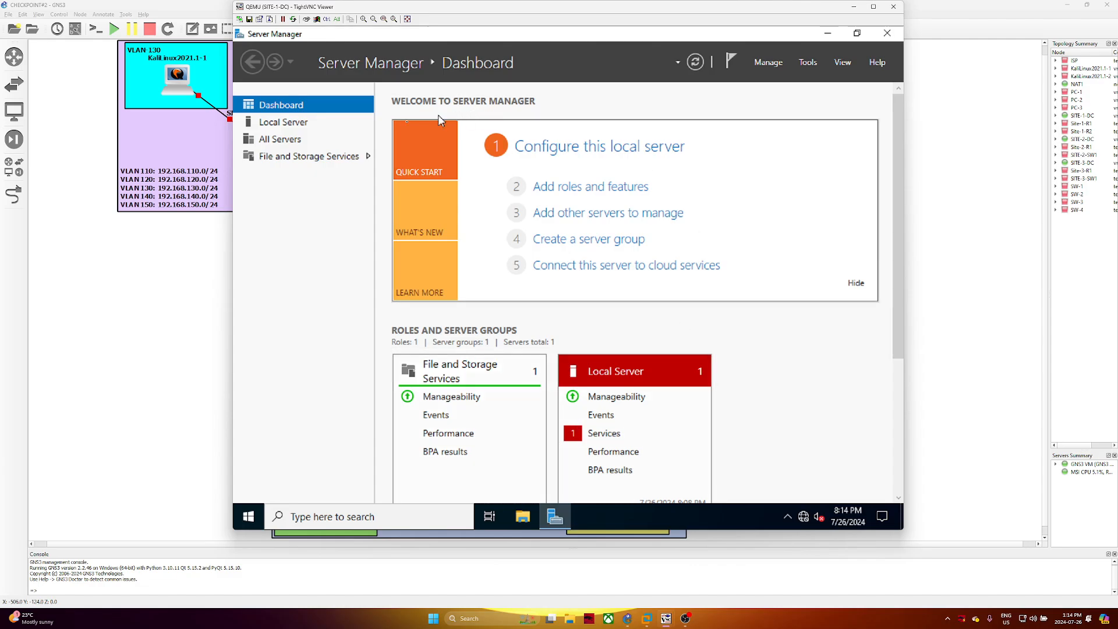
Glance at the Local Server page, then examine the roles and server groups tiles on the Server Manager dashboard
{"action": "left_click", "coordinate": [337, 124]}
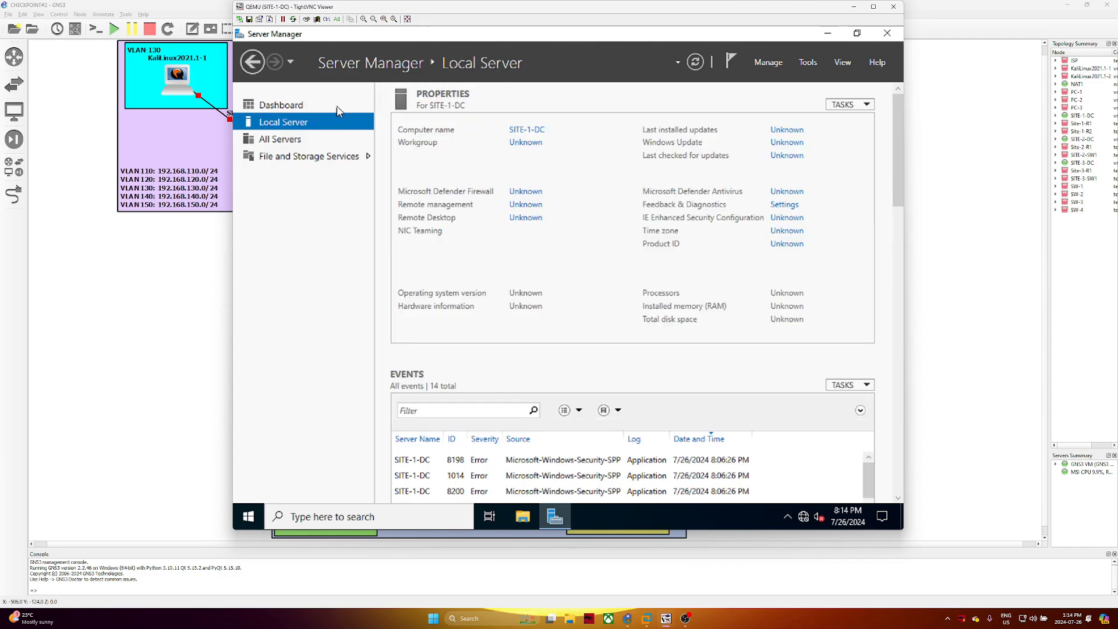
{"action": "left_click", "coordinate": [337, 106]}
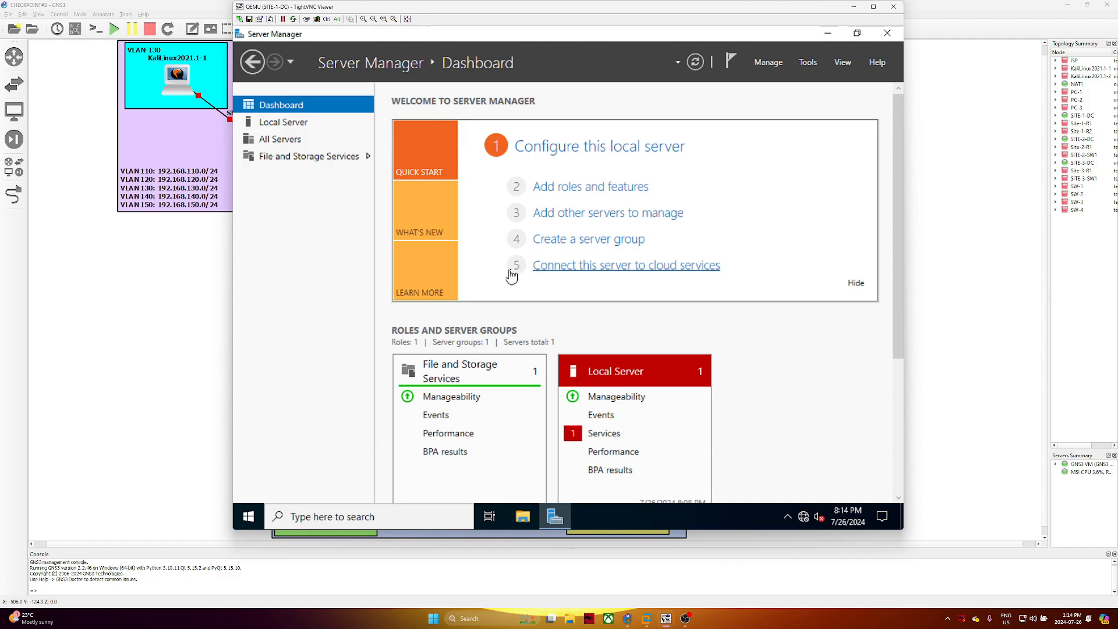
{"action": "scroll", "coordinate": [495, 340], "scroll_direction": "down", "scroll_amount": 4}
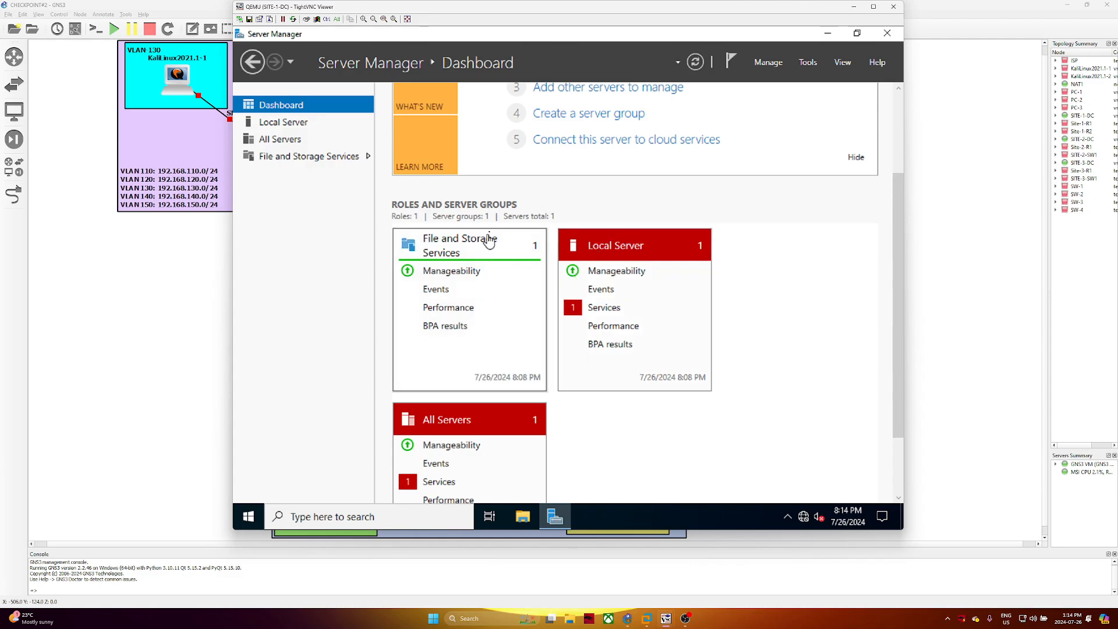
{"action": "scroll", "coordinate": [482, 350], "scroll_direction": "down", "scroll_amount": 1}
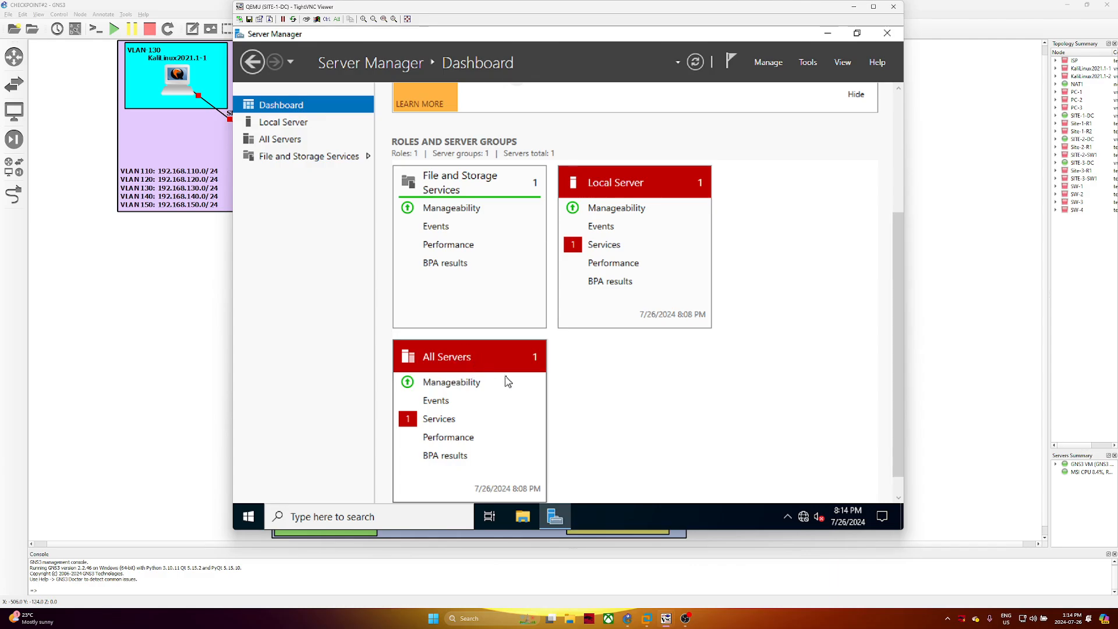
{"action": "scroll", "coordinate": [506, 374], "scroll_direction": "up", "scroll_amount": 1}
{"action": "scroll", "coordinate": [505, 374], "scroll_direction": "up", "scroll_amount": 2}
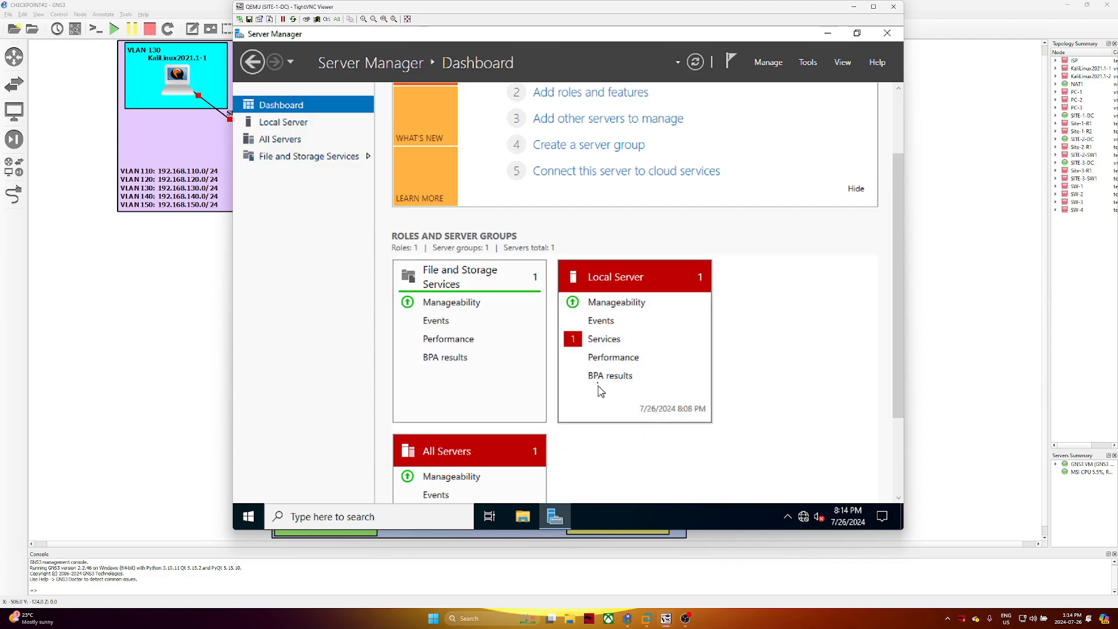
Inspect the service alert listed for the local server in the Services Detail View, then dismiss the dialog
{"action": "left_click", "coordinate": [597, 341]}
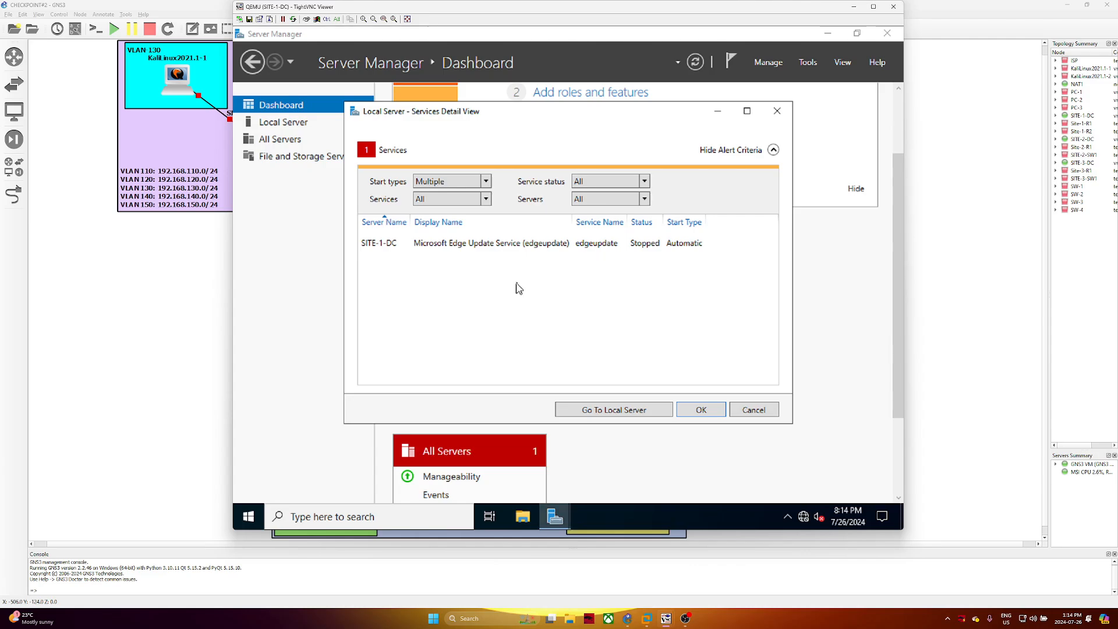
{"action": "left_click", "coordinate": [527, 249]}
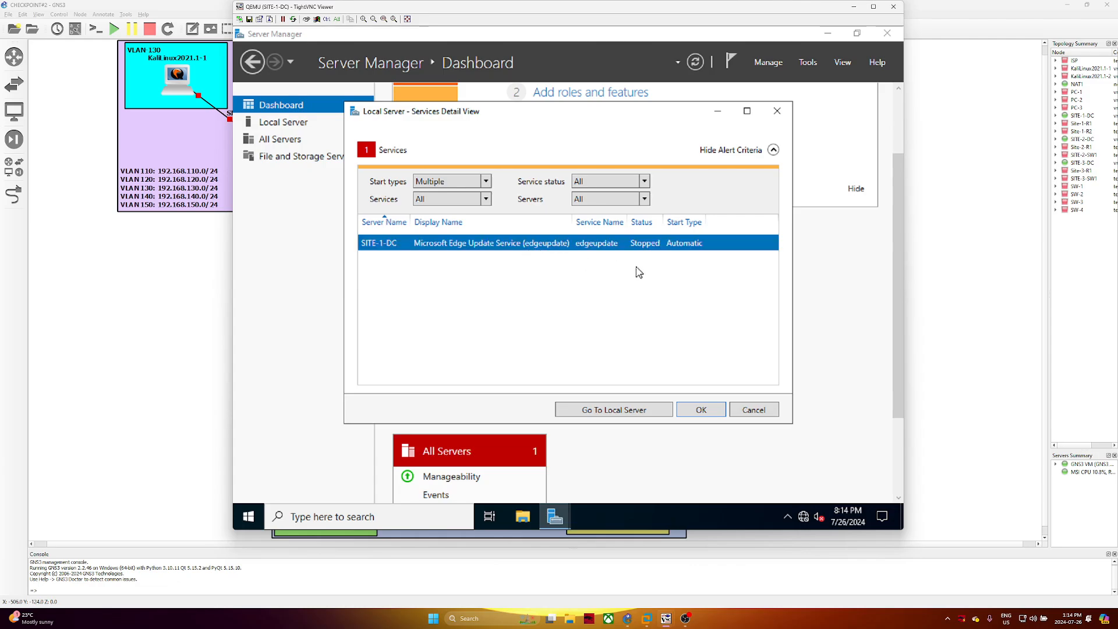
{"action": "left_click", "coordinate": [752, 411]}
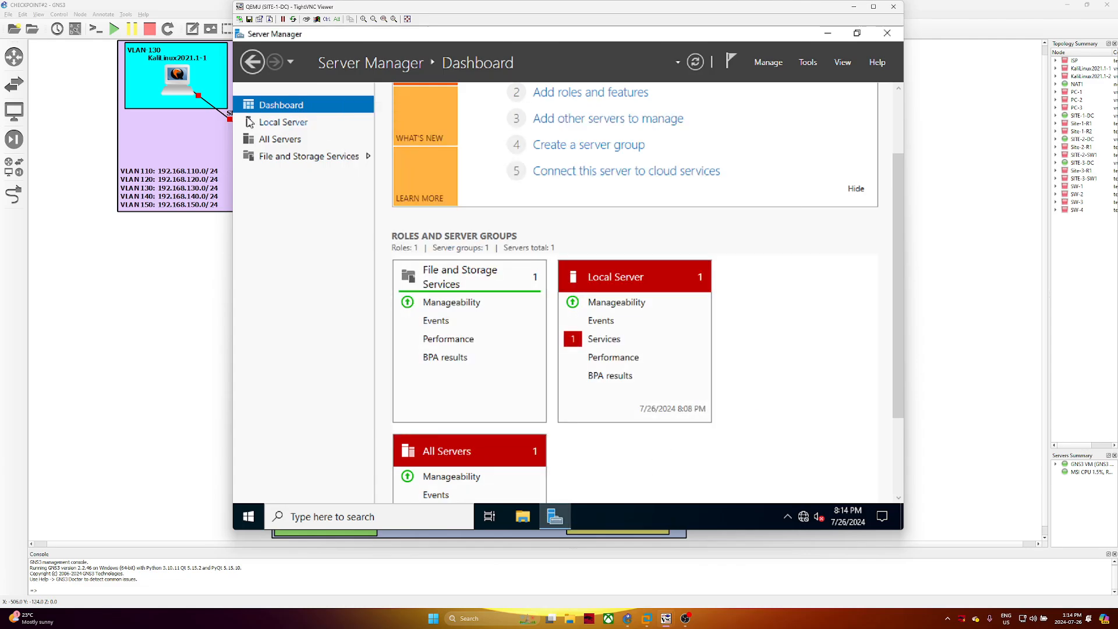
Review the Local Server properties, including the columns at the far end, and its events list
{"action": "left_click", "coordinate": [261, 126]}
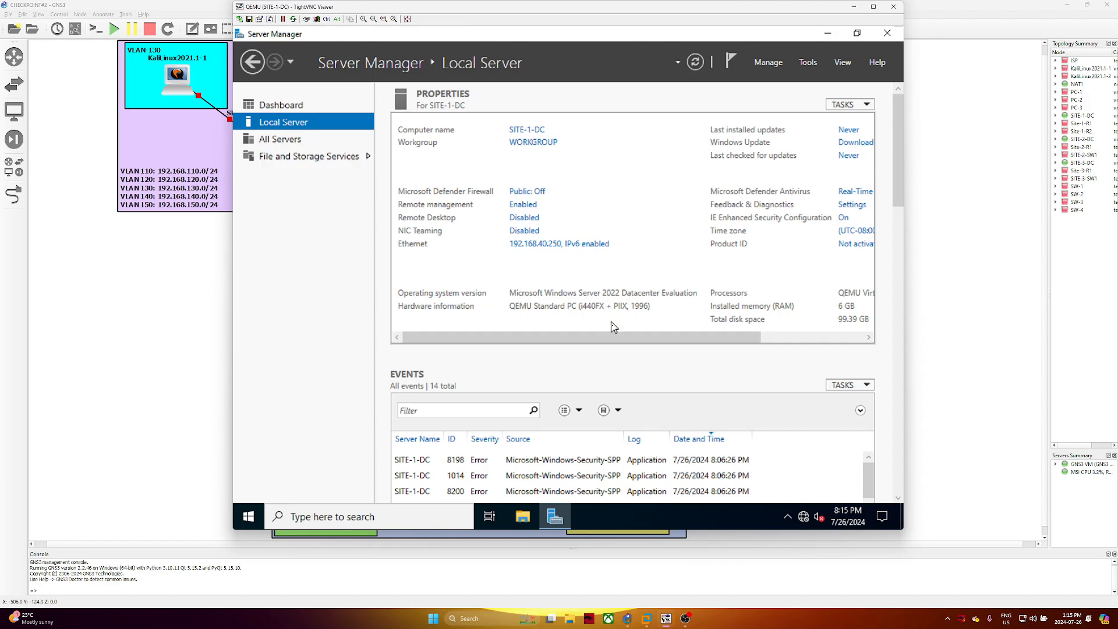
{"action": "left_click_drag", "start_coordinate": [616, 338], "coordinate": [740, 337]}
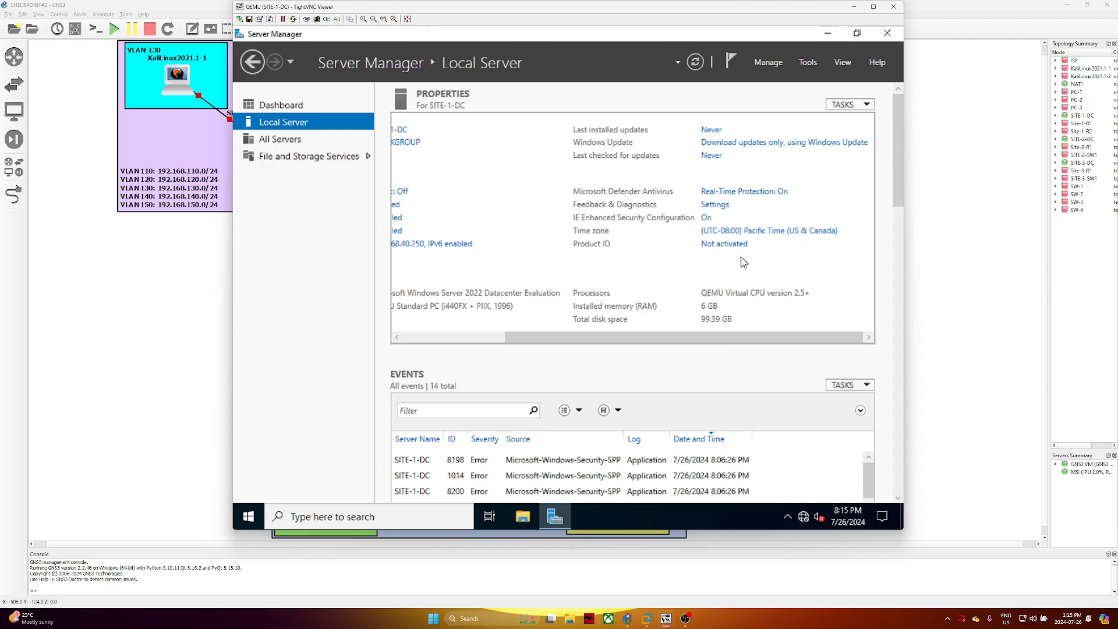
{"action": "left_click_drag", "start_coordinate": [736, 338], "coordinate": [678, 338]}
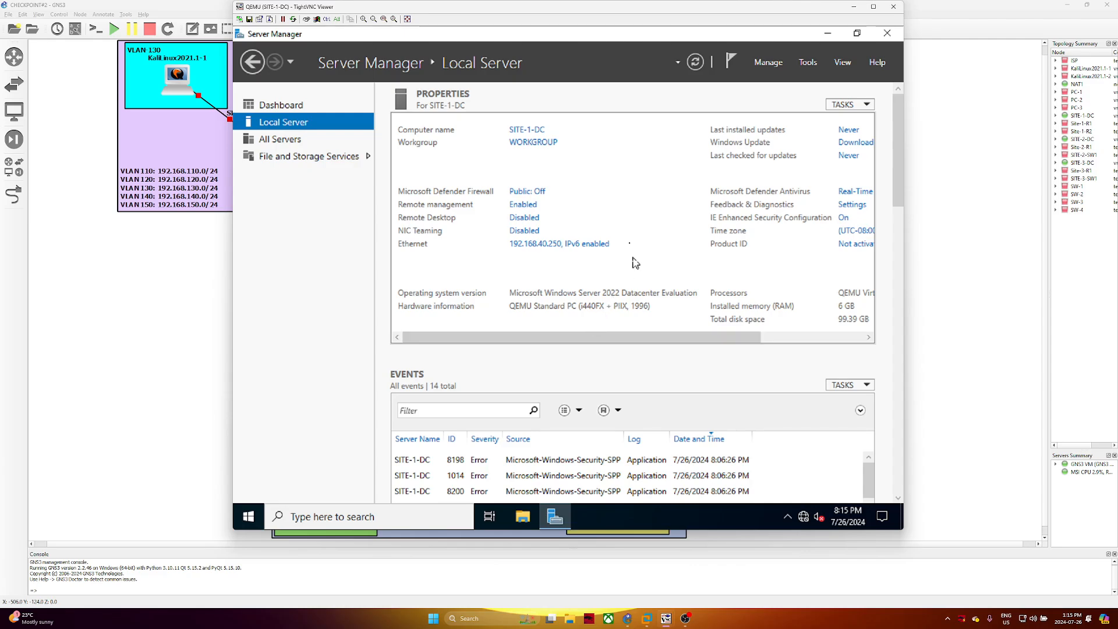
{"action": "scroll", "coordinate": [559, 454], "scroll_direction": "down", "scroll_amount": 2}
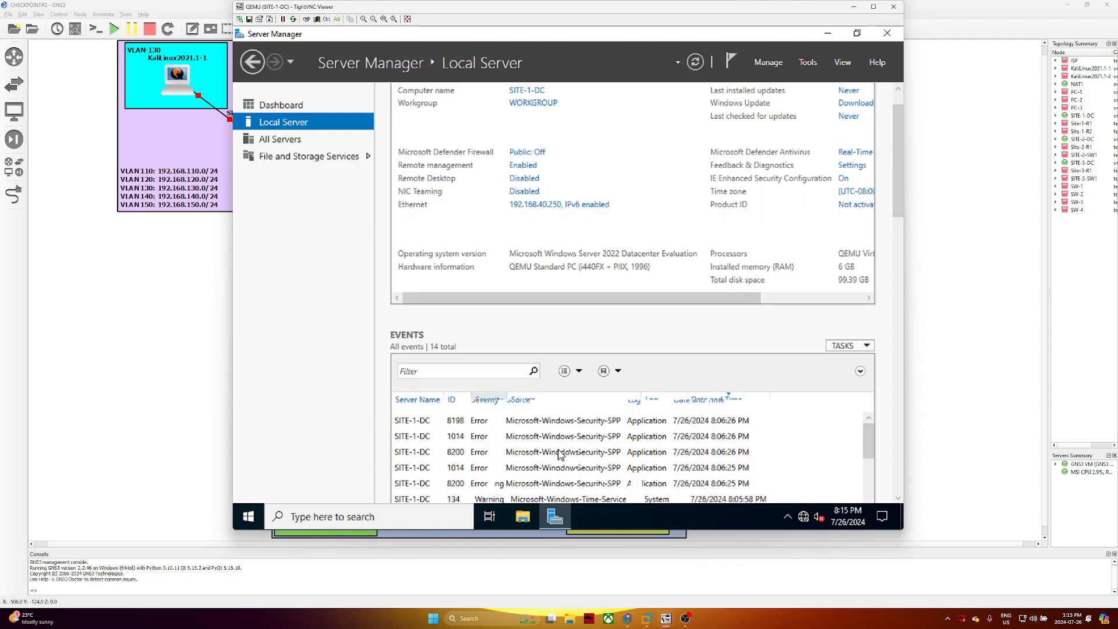
{"action": "scroll", "coordinate": [564, 453], "scroll_direction": "down", "scroll_amount": 3}
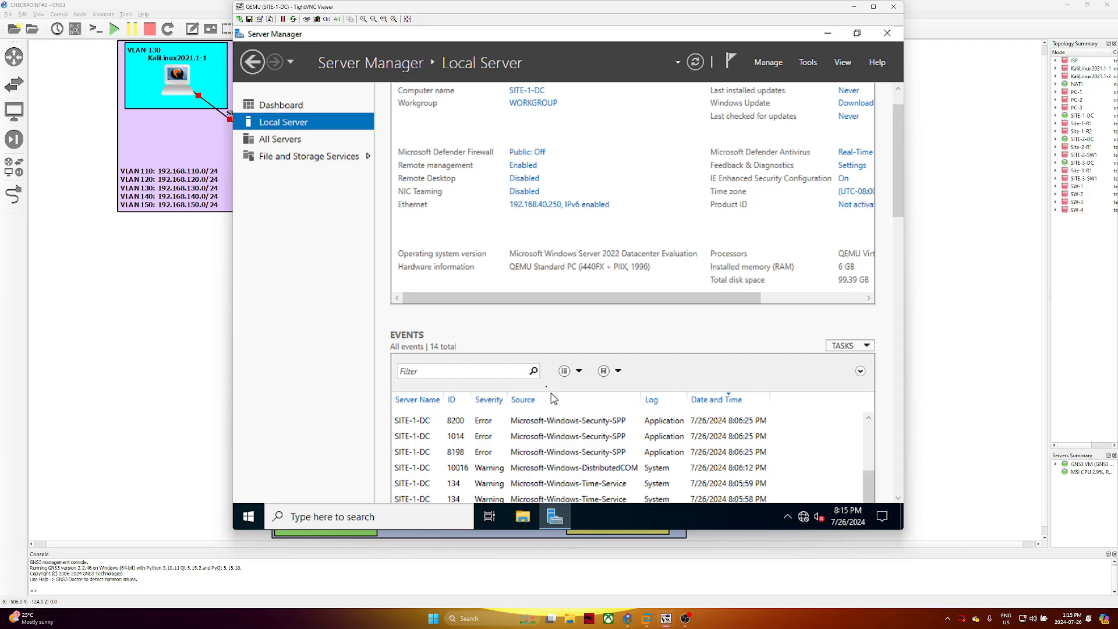
{"action": "scroll", "coordinate": [553, 466], "scroll_direction": "up", "scroll_amount": 2}
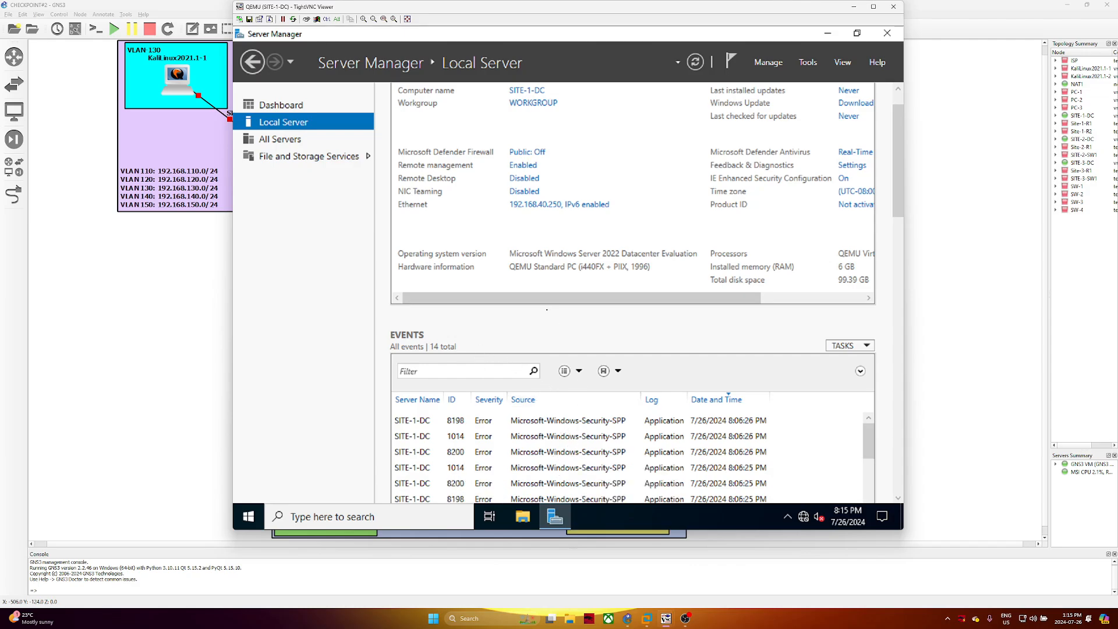
Look over the All Servers page and its events list, then view the File and Storage Services page
{"action": "left_click", "coordinate": [291, 140]}
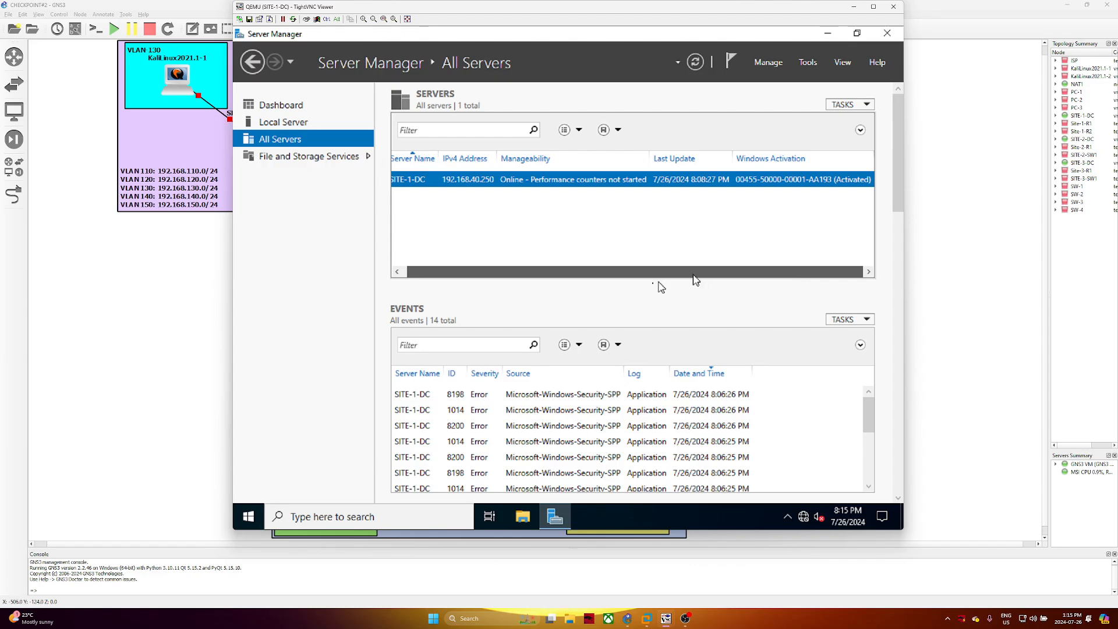
{"action": "scroll", "coordinate": [559, 349], "scroll_direction": "down", "scroll_amount": 5}
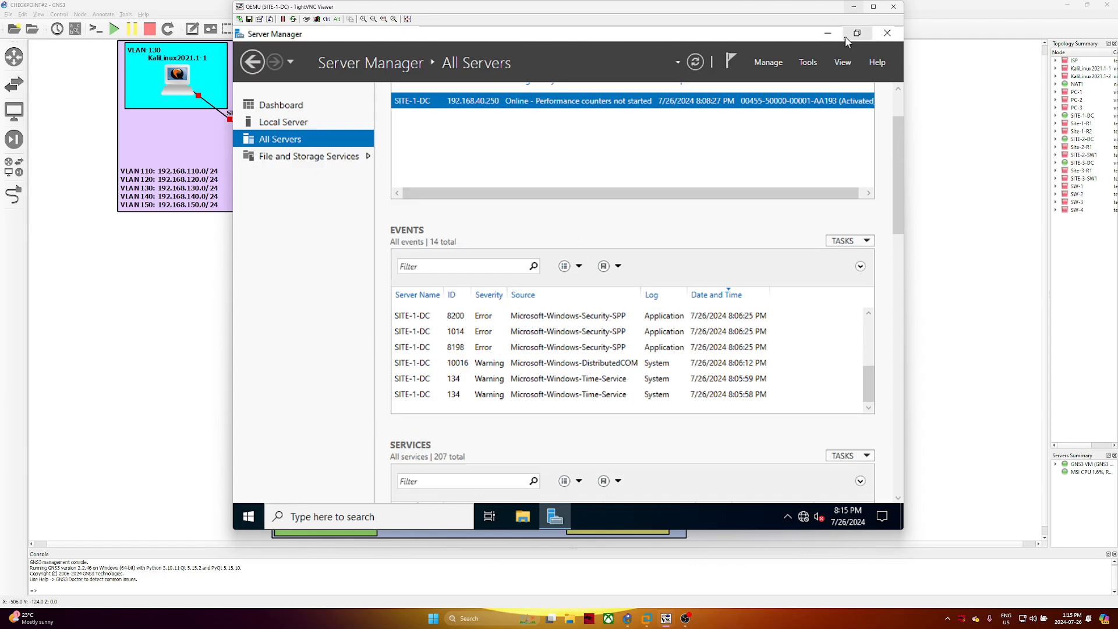
{"action": "left_click", "coordinate": [313, 159]}
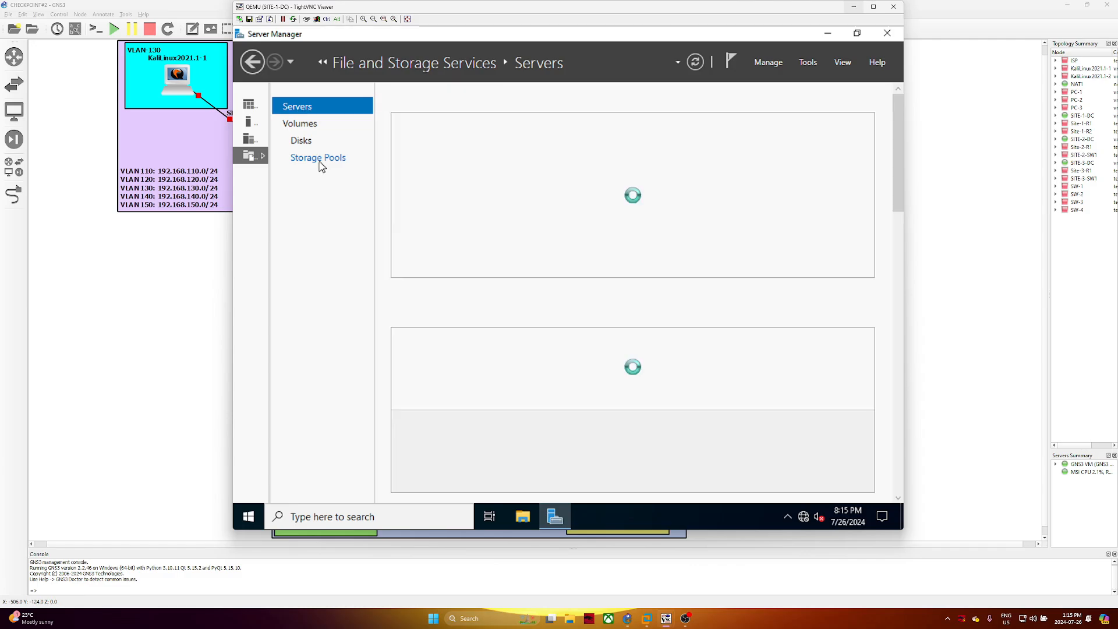
Return to the start of the Server Manager dashboard and maximize the SITE-1-DC viewer window
{"action": "left_click", "coordinate": [261, 109]}
{"action": "scroll", "coordinate": [616, 207], "scroll_direction": "up", "scroll_amount": 1}
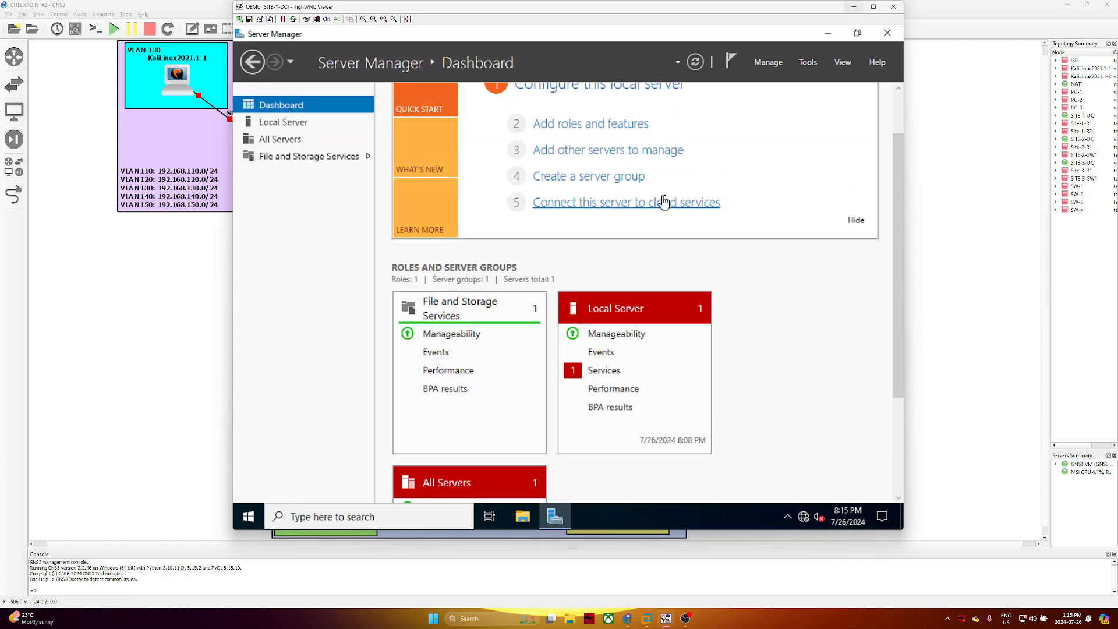
{"action": "left_click_drag", "start_coordinate": [896, 205], "coordinate": [899, 90]}
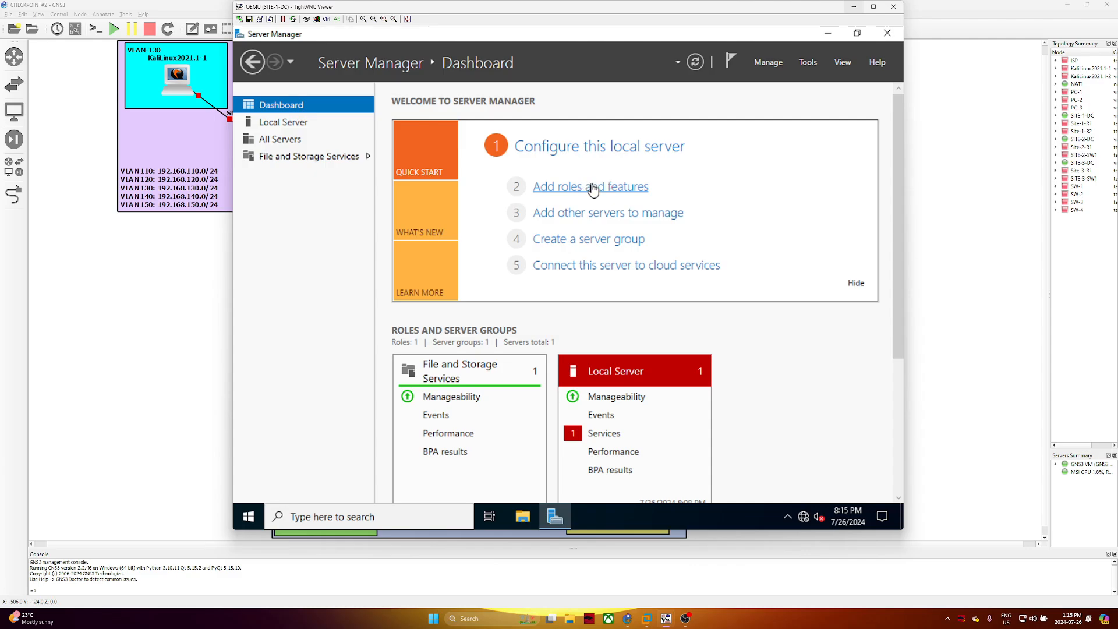
{"action": "left_click", "coordinate": [873, 7]}
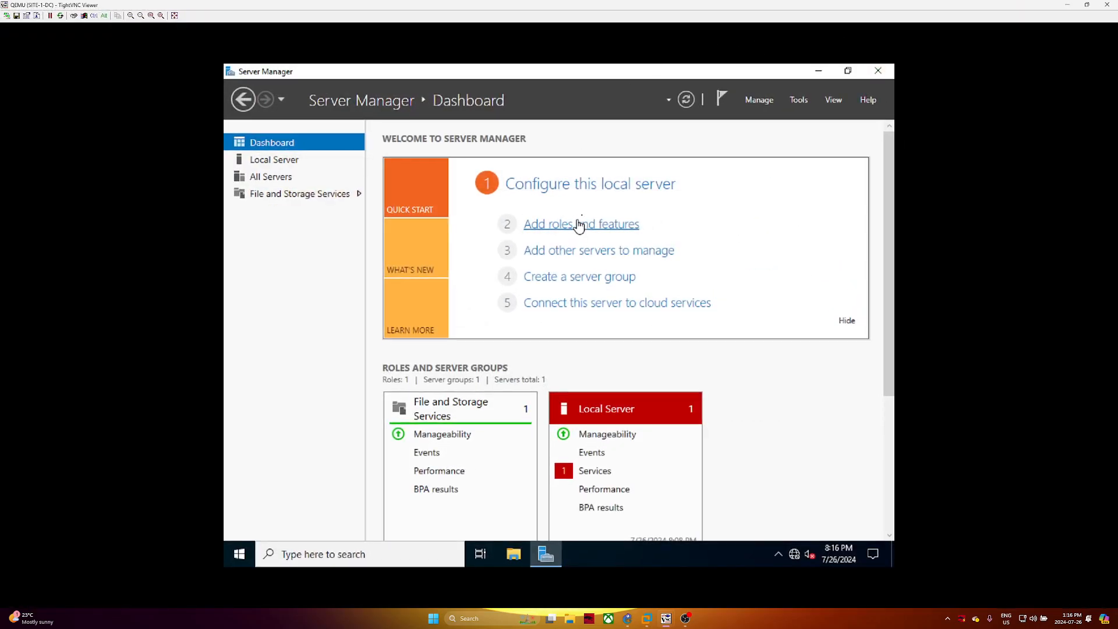
Start the Add Roles and Features Wizard and choose a role-based or feature-based installation on SITE-1-DC from the server pool
{"action": "left_click", "coordinate": [759, 99]}
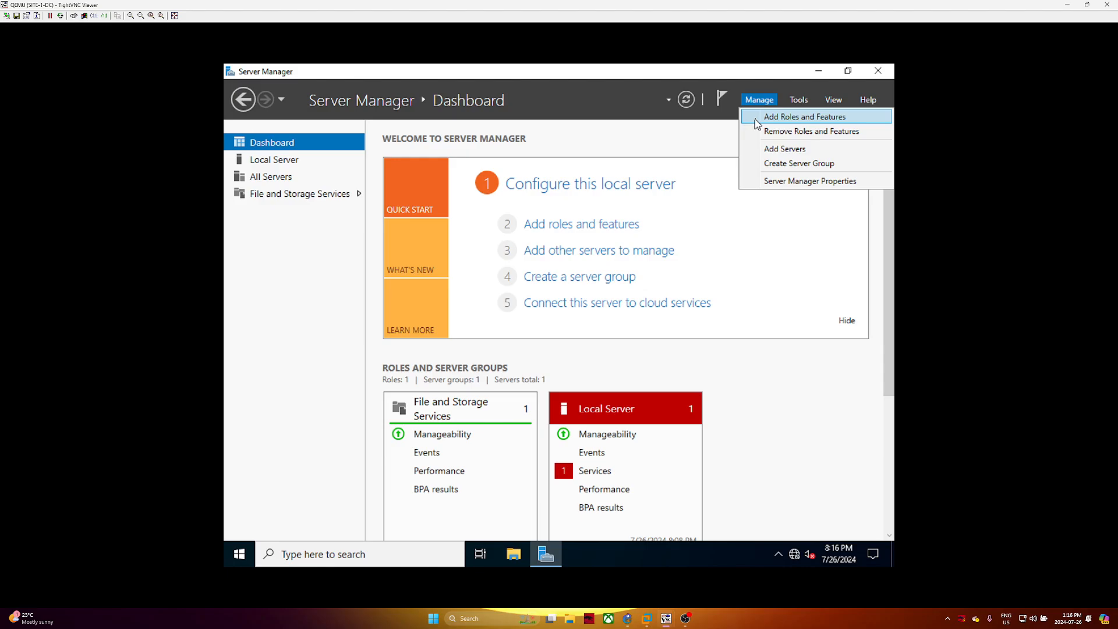
{"action": "left_click", "coordinate": [757, 123]}
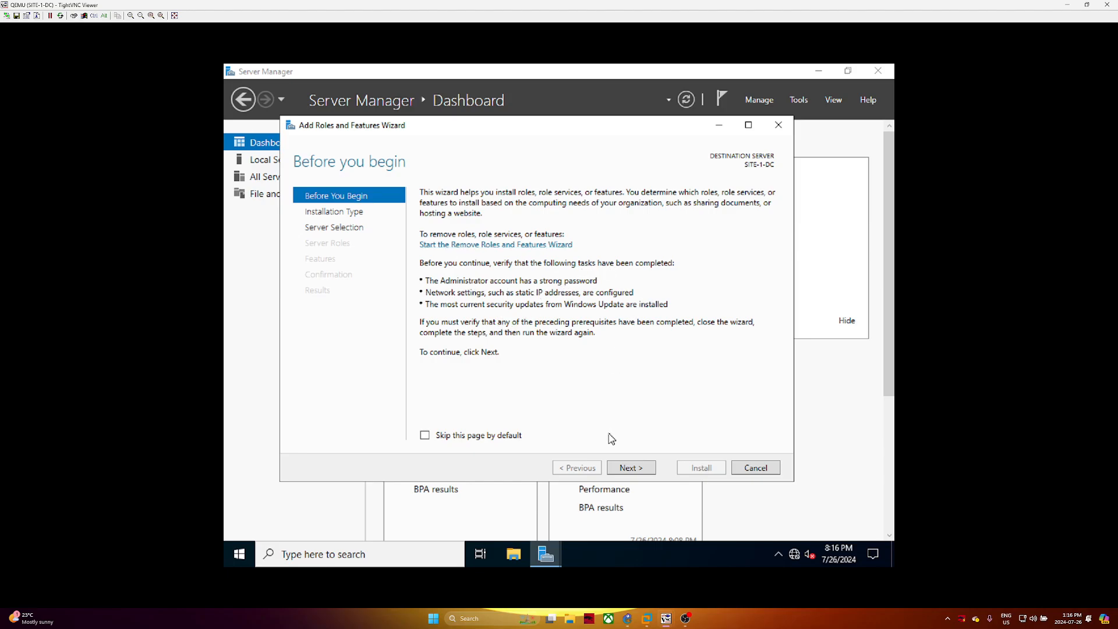
{"action": "left_click", "coordinate": [648, 467]}
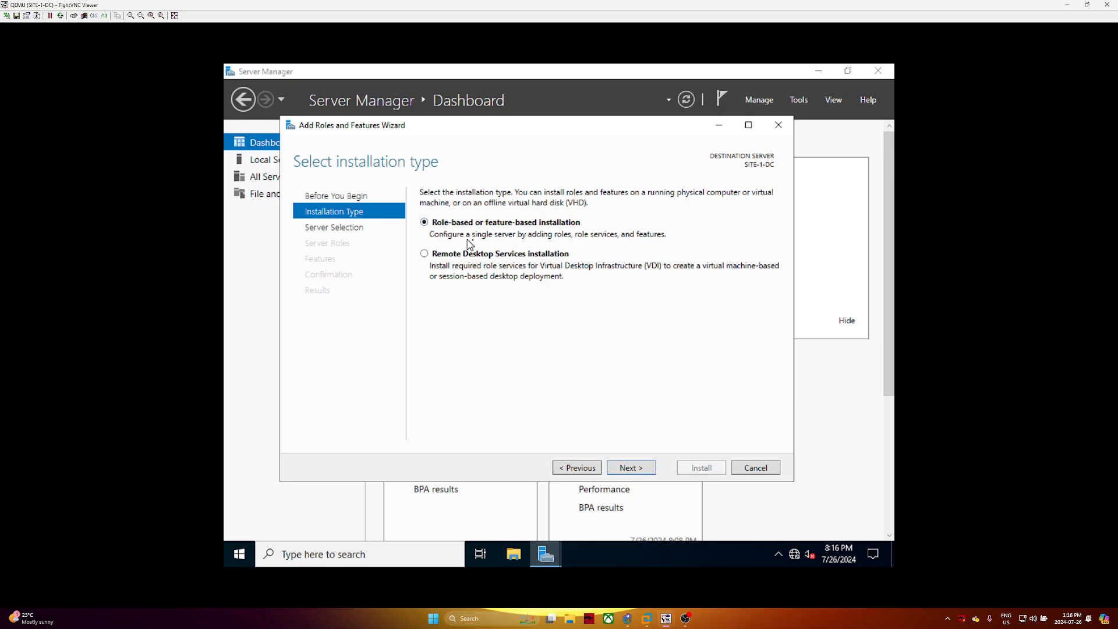
{"action": "left_click", "coordinate": [631, 468]}
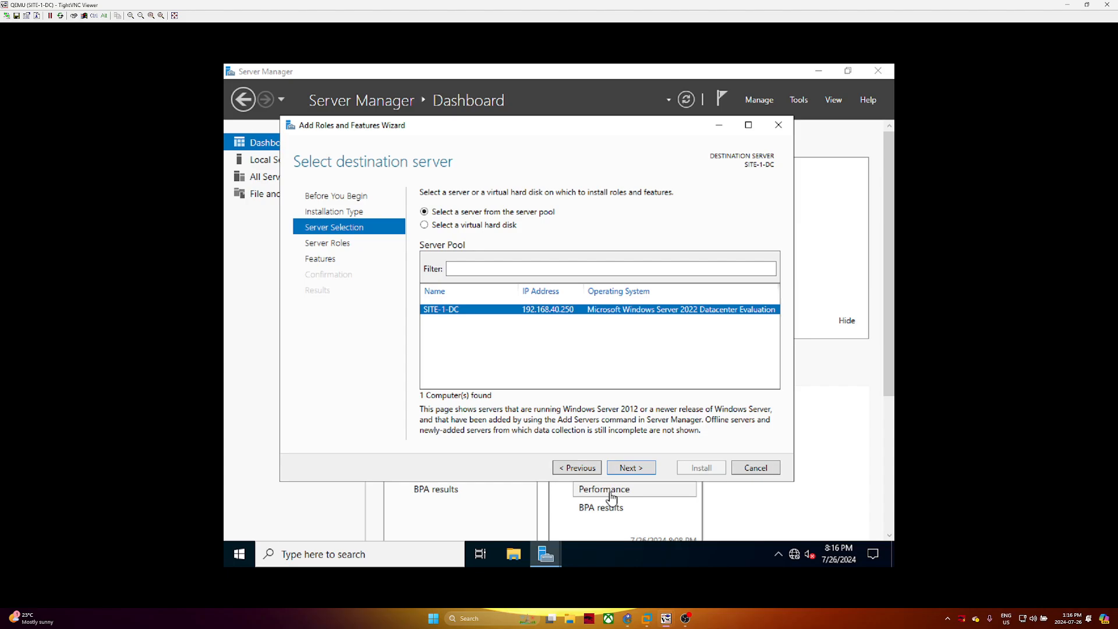
{"action": "left_click", "coordinate": [633, 470]}
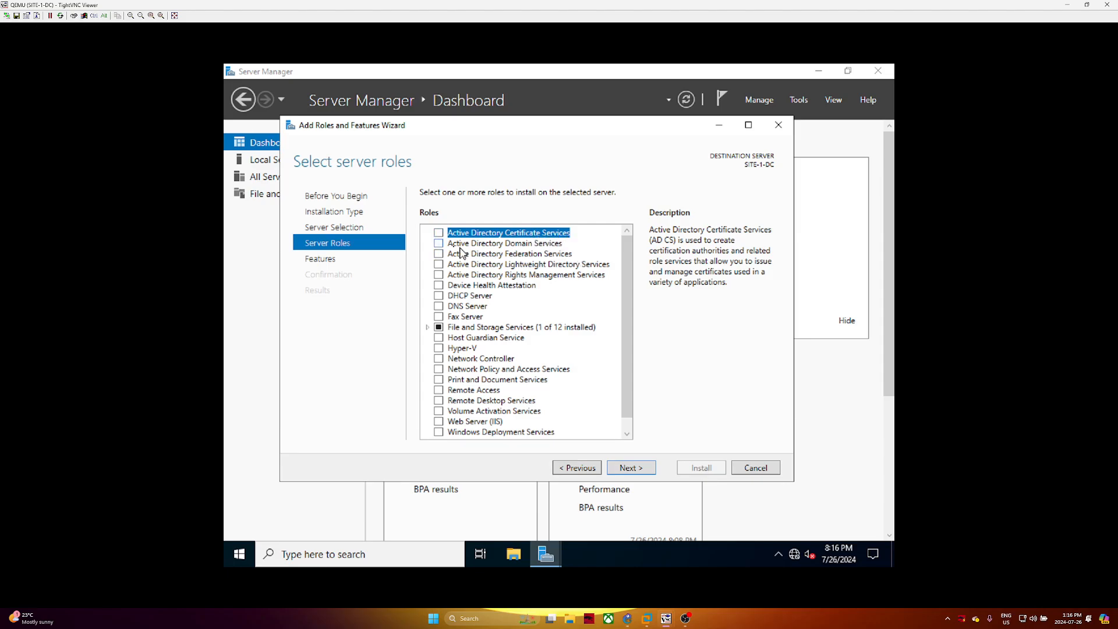
Select the Active Directory Domain Services, DHCP Server and DNS Server roles with their required features, and proceed to feature selection
{"action": "left_click", "coordinate": [440, 244]}
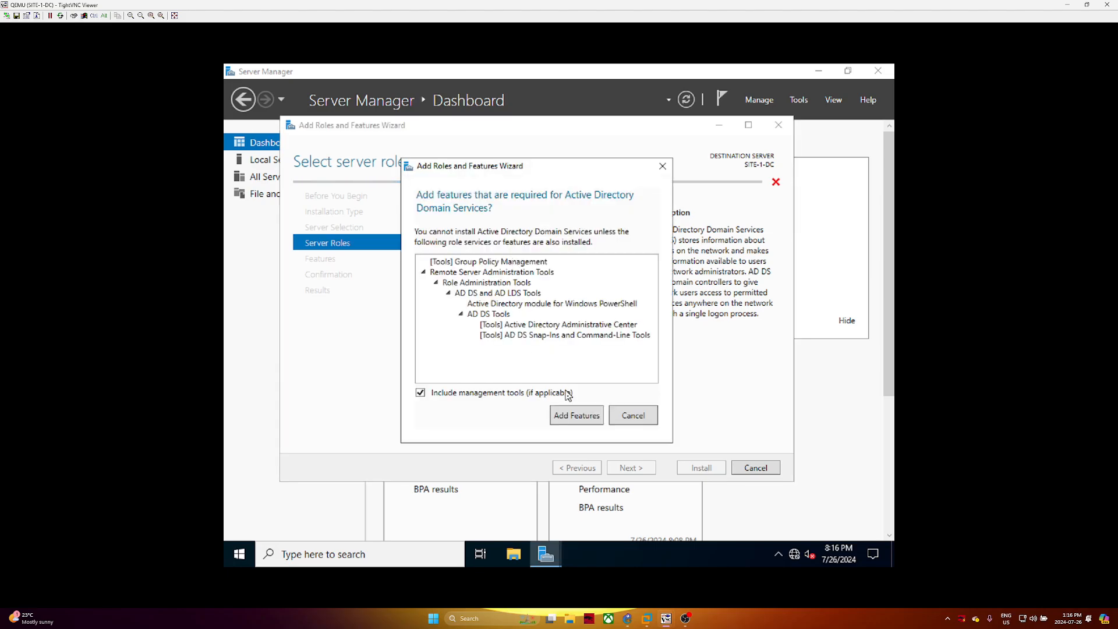
{"action": "left_click", "coordinate": [577, 416]}
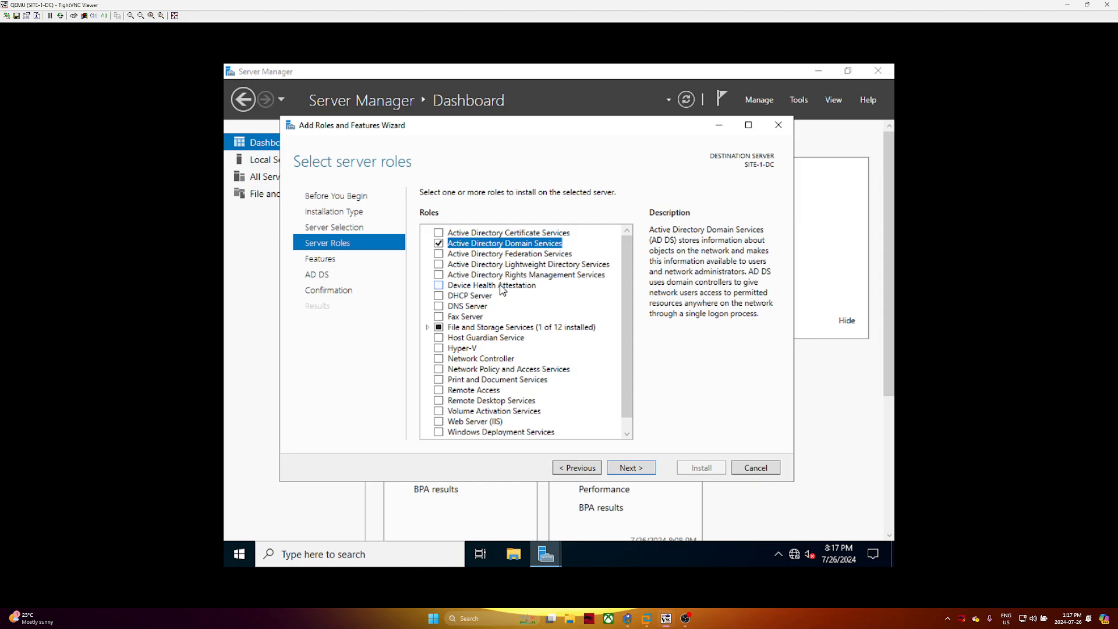
{"action": "left_click", "coordinate": [441, 297]}
{"action": "left_click", "coordinate": [559, 408]}
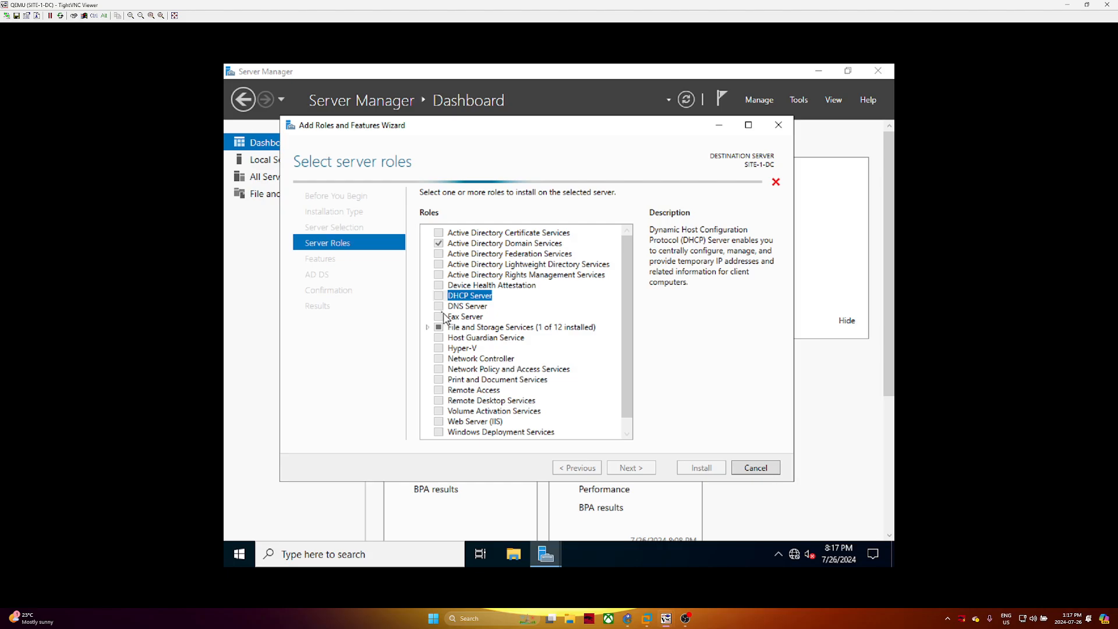
{"action": "left_click", "coordinate": [438, 307]}
{"action": "left_click", "coordinate": [577, 407]}
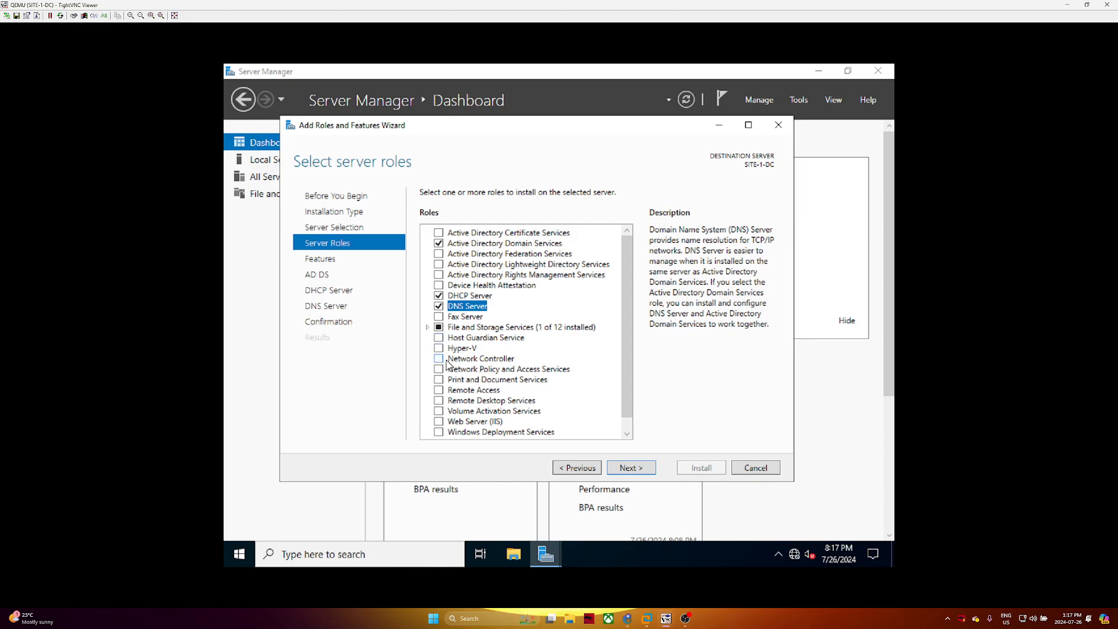
{"action": "left_click", "coordinate": [472, 360]}
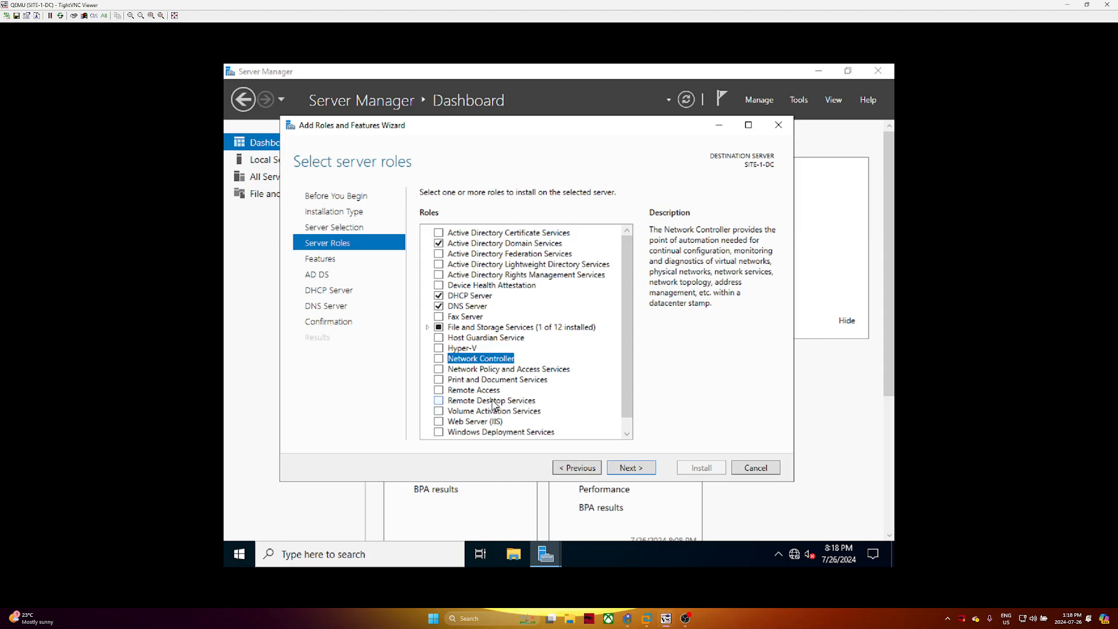
{"action": "scroll", "coordinate": [508, 408], "scroll_direction": "down", "scroll_amount": 1}
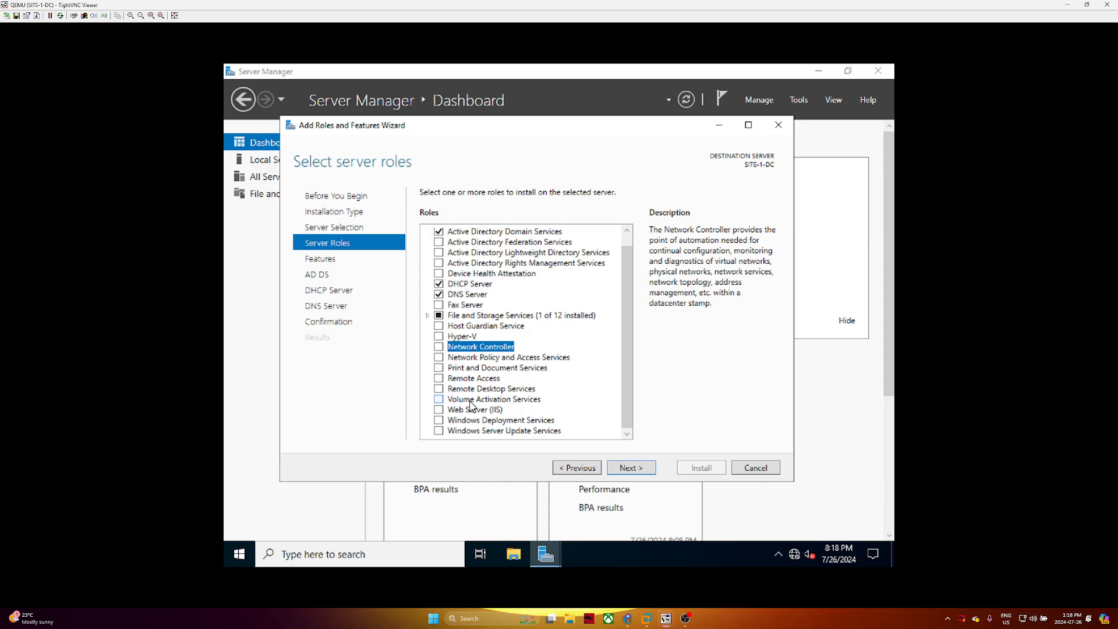
{"action": "left_click", "coordinate": [624, 468]}
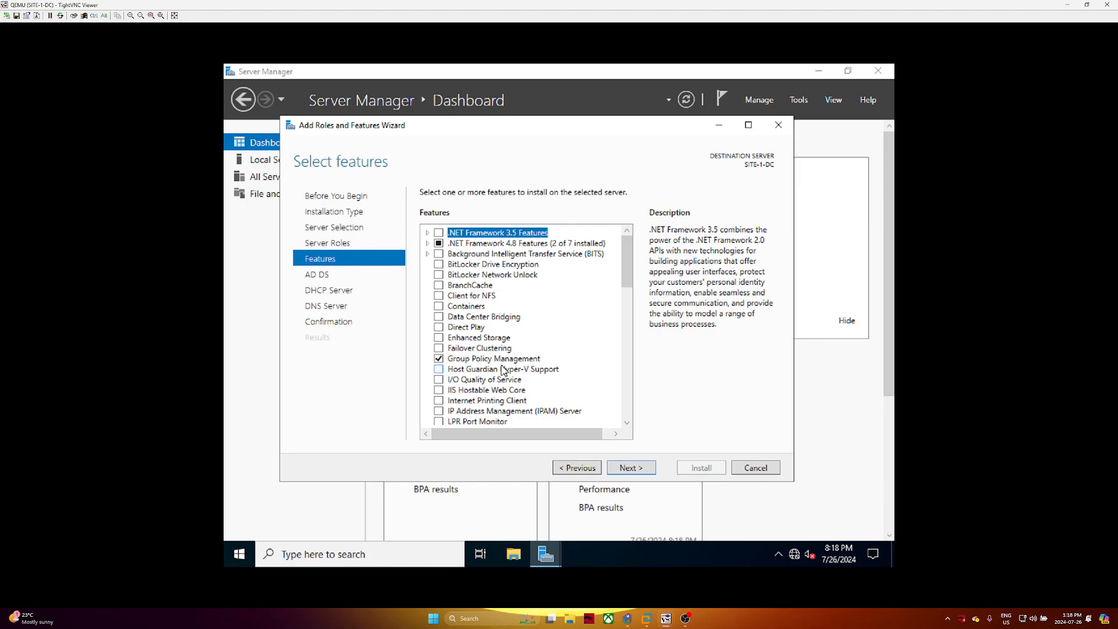
Look through the whole feature list, expanding SNMP Service, and continue with the preselected features
{"action": "scroll", "coordinate": [504, 370], "scroll_direction": "down", "scroll_amount": 5}
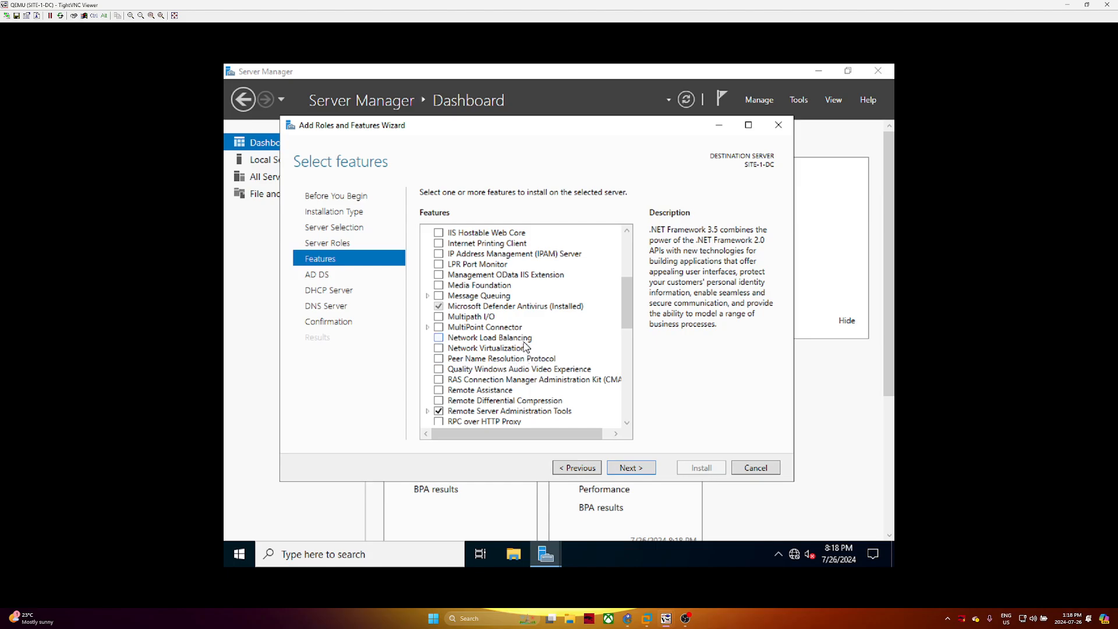
{"action": "scroll", "coordinate": [526, 346], "scroll_direction": "down", "scroll_amount": 4}
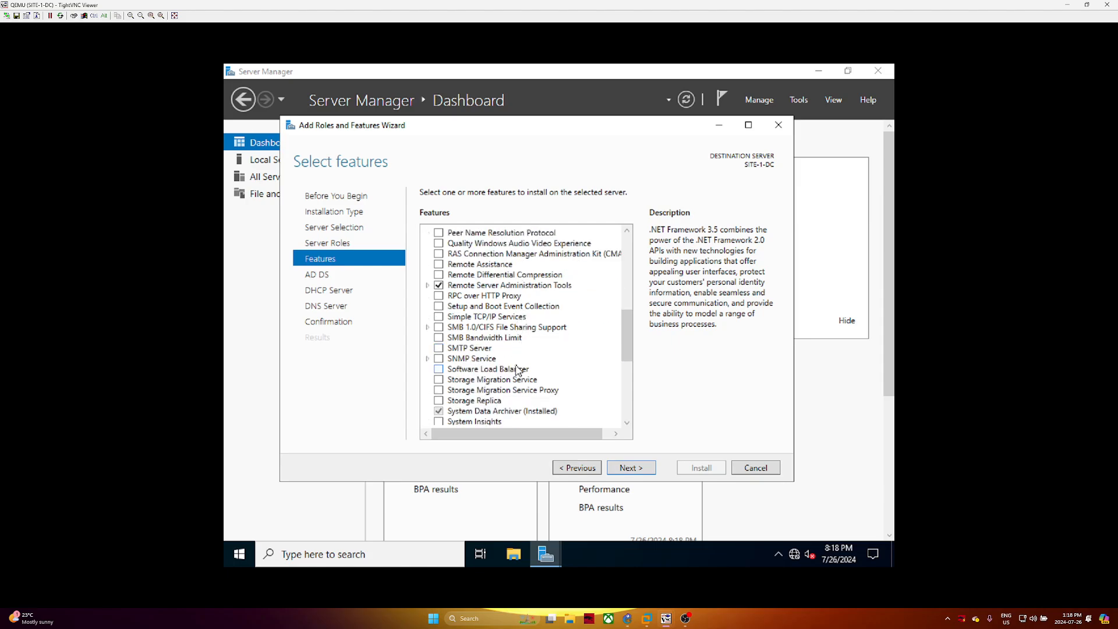
{"action": "left_click", "coordinate": [429, 360]}
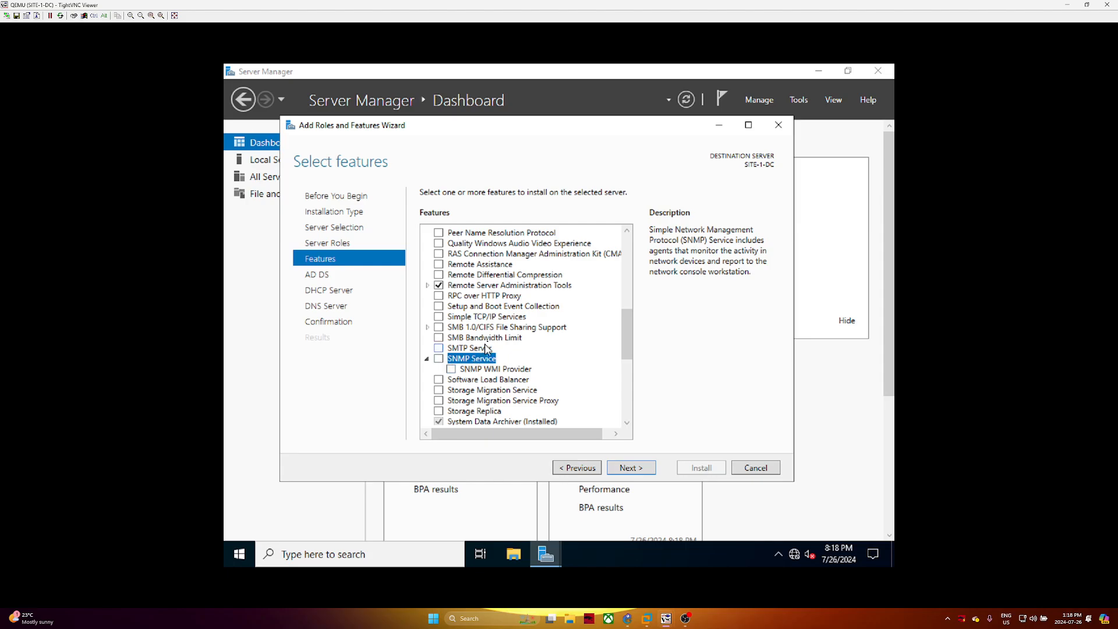
{"action": "scroll", "coordinate": [488, 350], "scroll_direction": "down", "scroll_amount": 1}
{"action": "scroll", "coordinate": [489, 361], "scroll_direction": "down", "scroll_amount": 1}
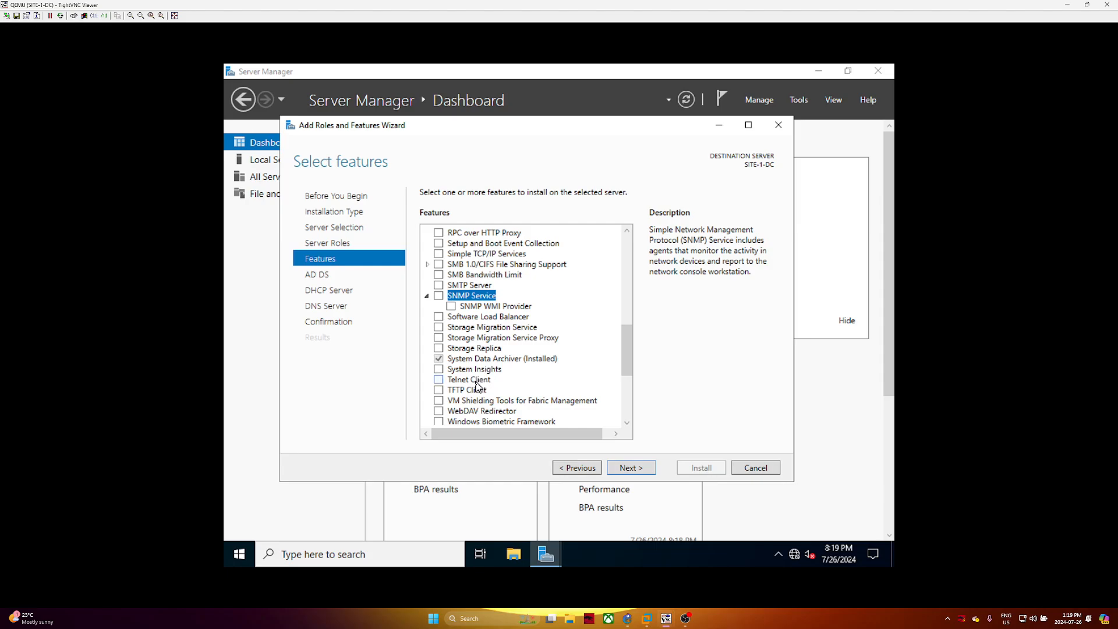
{"action": "scroll", "coordinate": [483, 383], "scroll_direction": "down", "scroll_amount": 1}
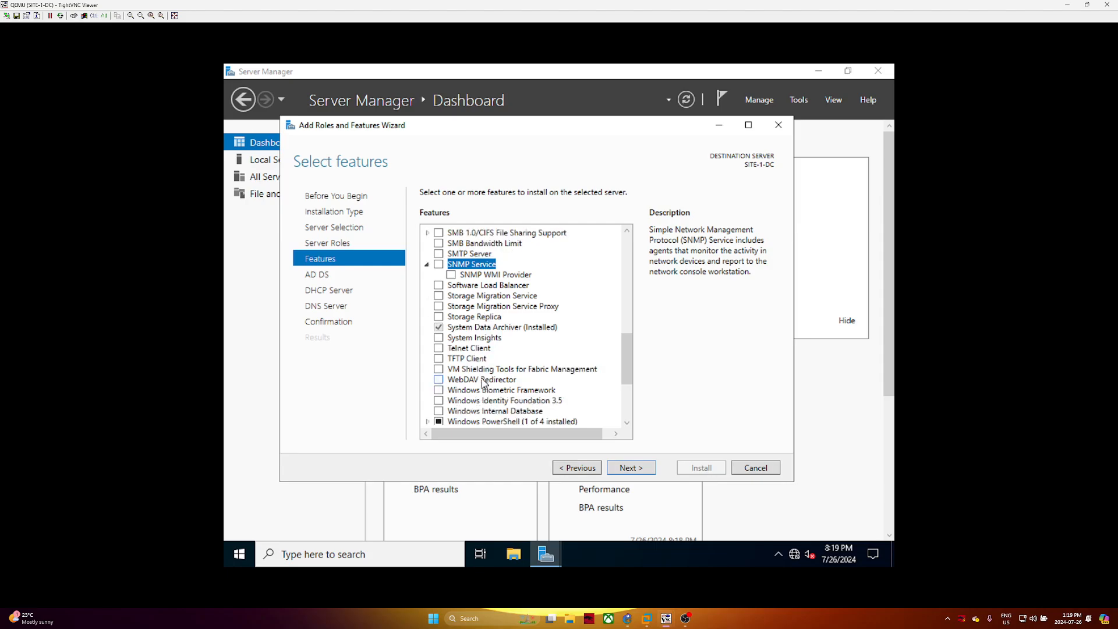
{"action": "scroll", "coordinate": [493, 411], "scroll_direction": "down", "scroll_amount": 4}
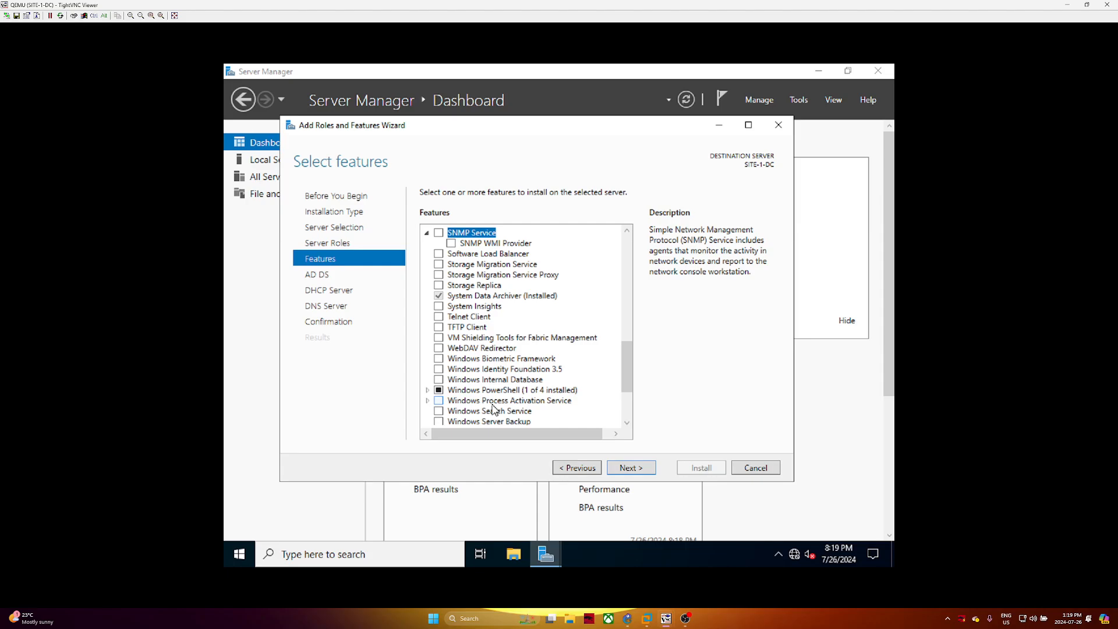
{"action": "scroll", "coordinate": [489, 402], "scroll_direction": "down", "scroll_amount": 1}
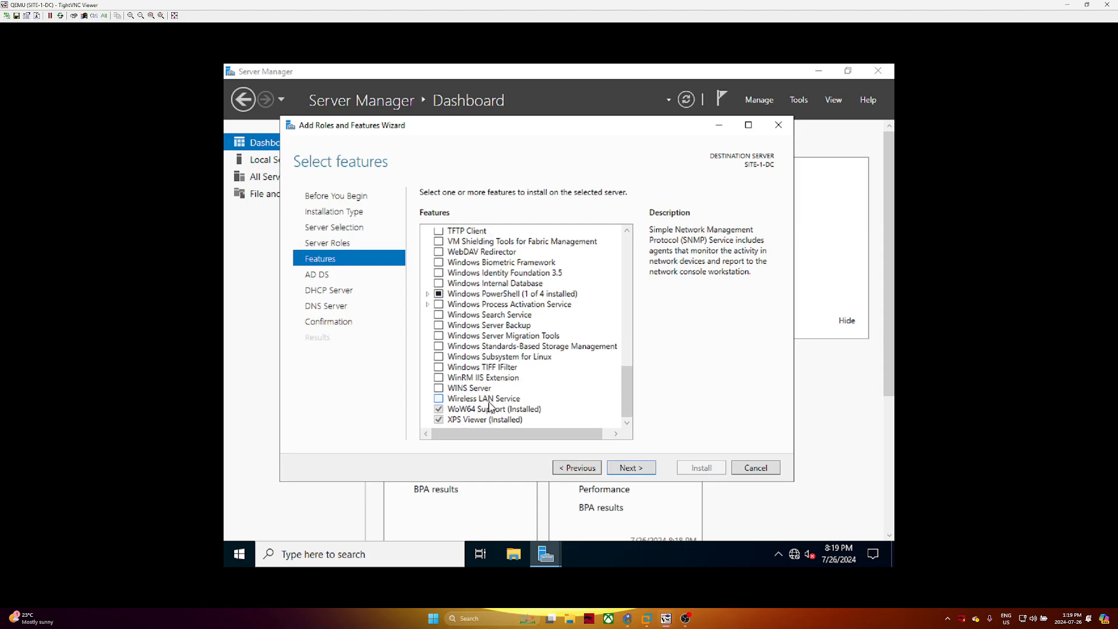
{"action": "left_click", "coordinate": [631, 468]}
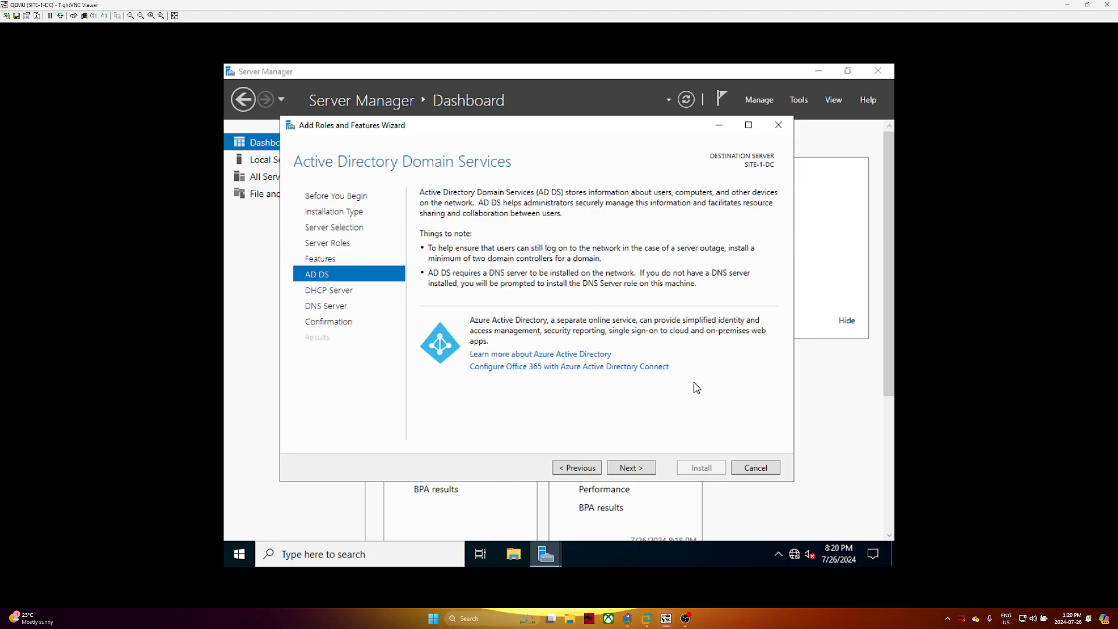
Proceed through the AD DS, DHCP Server and DNS Server information pages and install the selected roles
{"action": "left_click", "coordinate": [640, 470]}
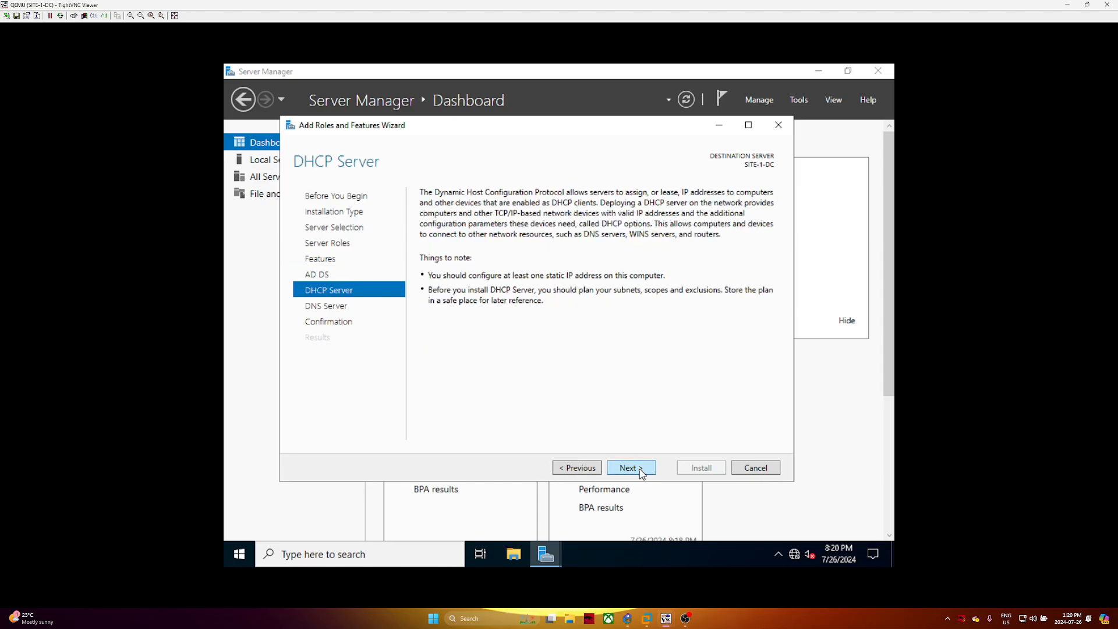
{"action": "left_click", "coordinate": [641, 473]}
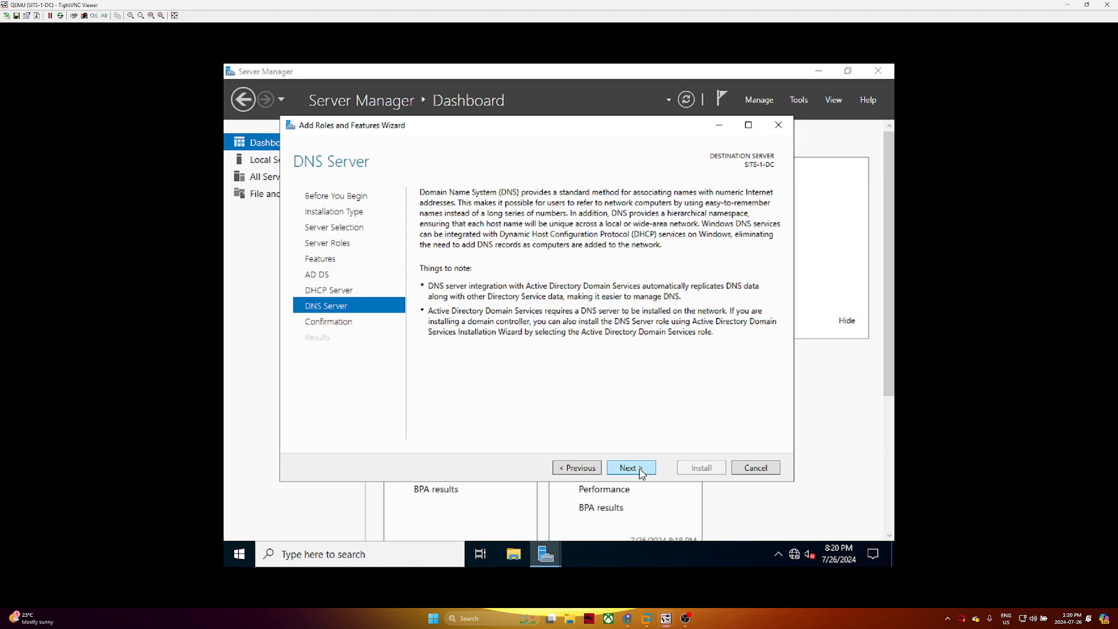
{"action": "left_click", "coordinate": [641, 471]}
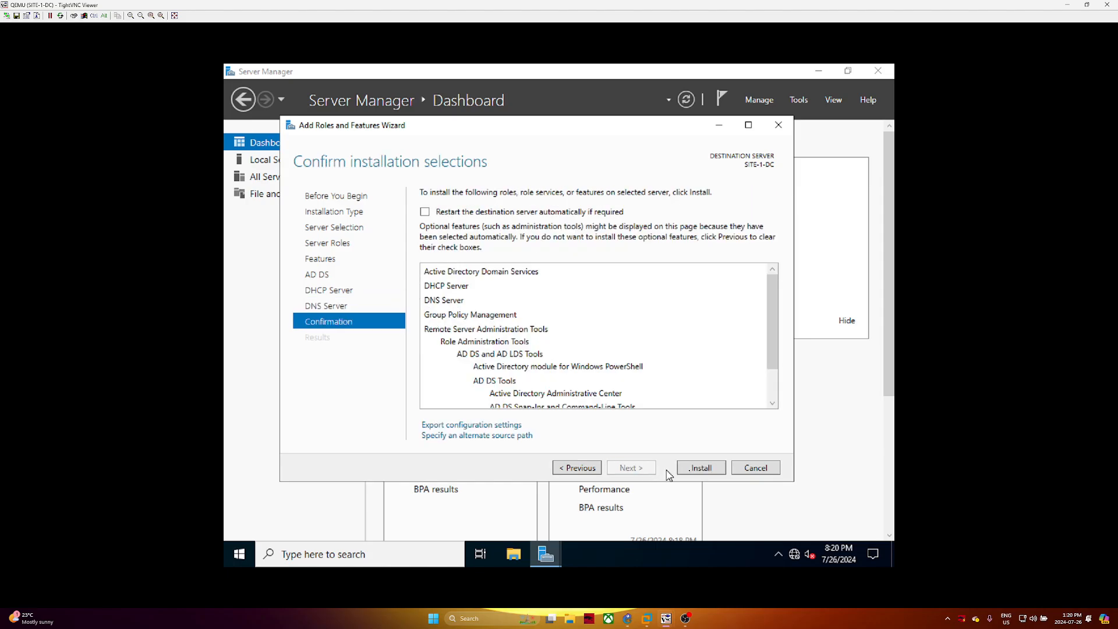
{"action": "left_click", "coordinate": [710, 475]}
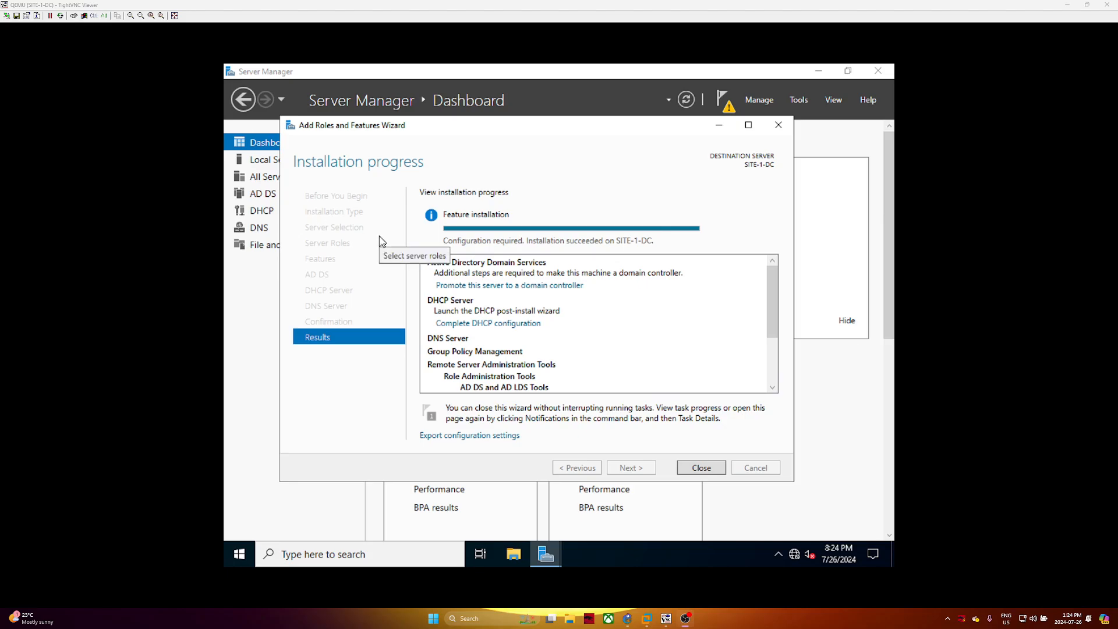
Review the installation results and close the wizard, checking the post-deployment notifications in Server Manager
{"action": "scroll", "coordinate": [543, 329], "scroll_direction": "down", "scroll_amount": 2}
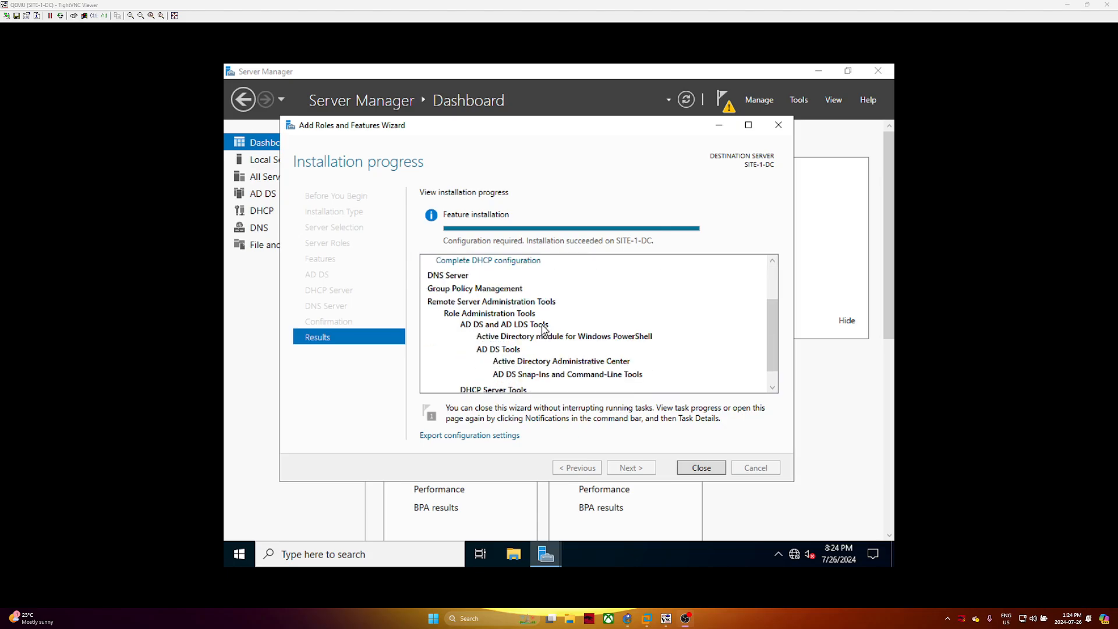
{"action": "scroll", "coordinate": [543, 328], "scroll_direction": "up", "scroll_amount": 2}
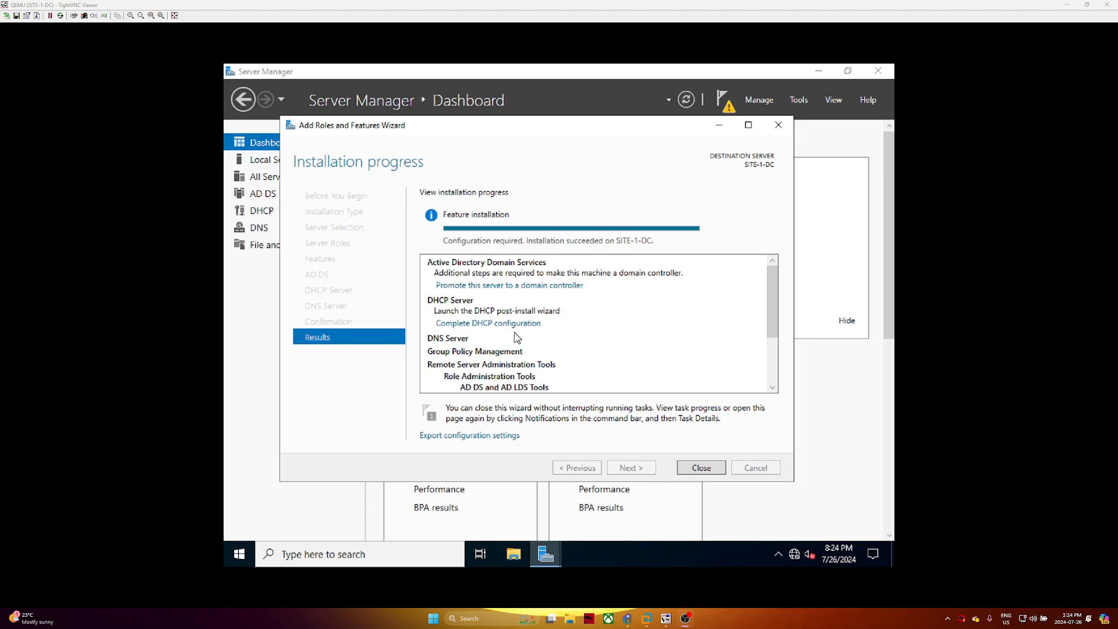
{"action": "scroll", "coordinate": [517, 338], "scroll_direction": "down", "scroll_amount": 3}
{"action": "scroll", "coordinate": [527, 352], "scroll_direction": "up", "scroll_amount": 3}
{"action": "left_click", "coordinate": [701, 467]}
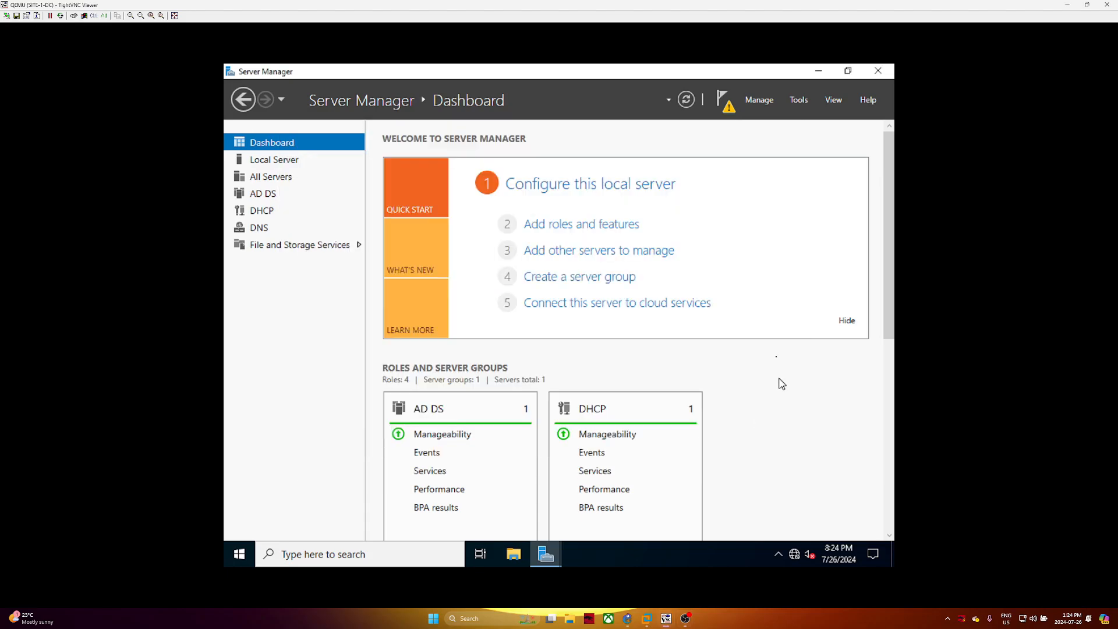
{"action": "left_click", "coordinate": [722, 108]}
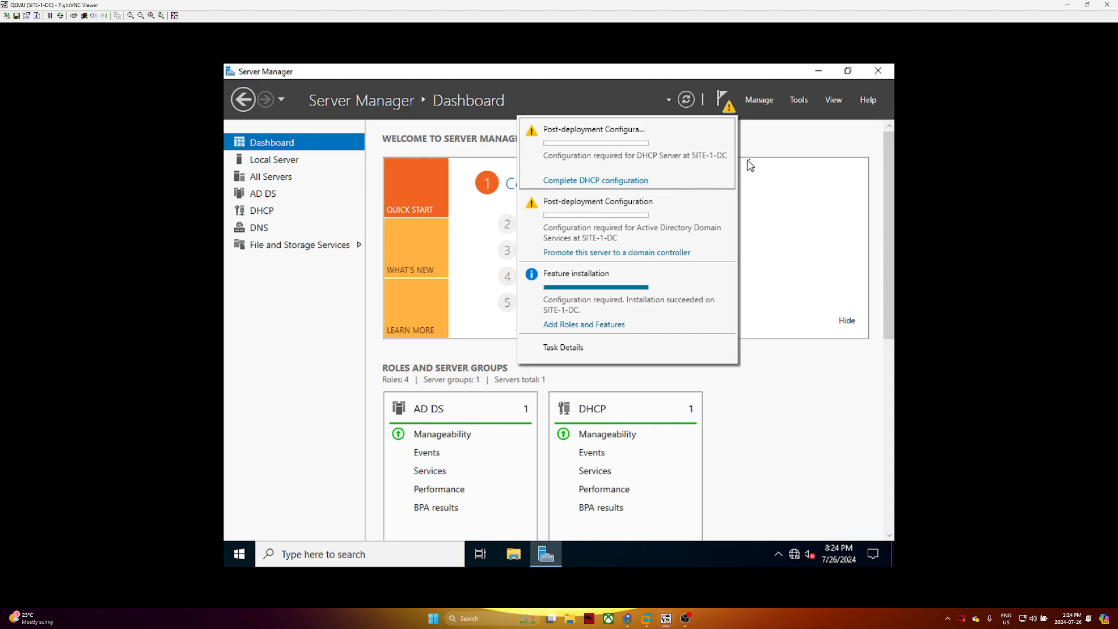
{"action": "left_click", "coordinate": [724, 99]}
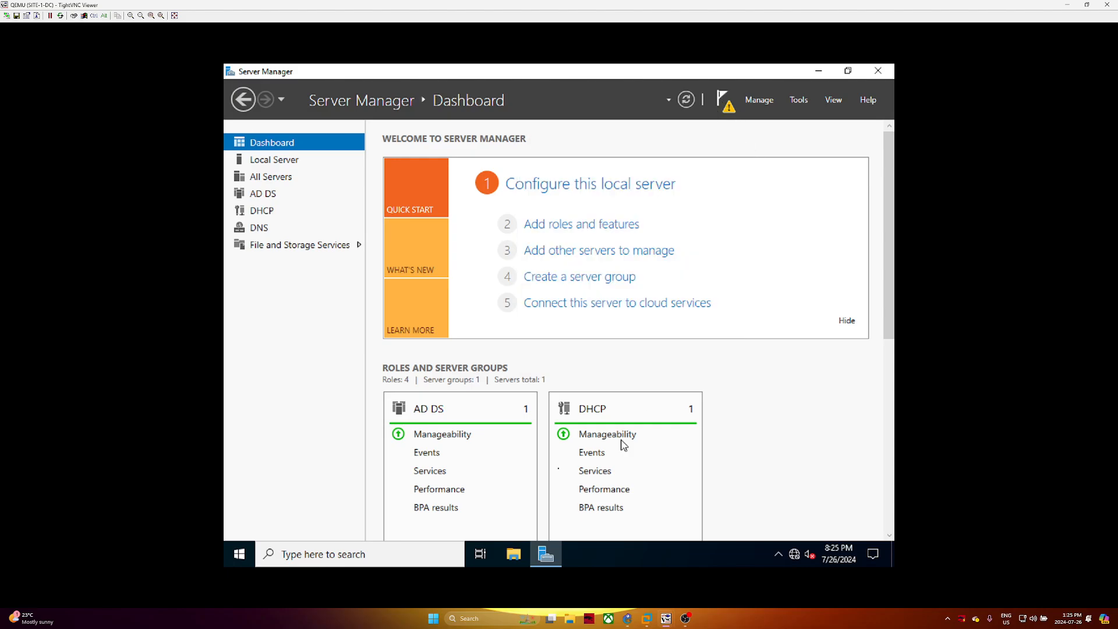
Search for "control" on SITE-1-DC and open Control Panel
{"action": "left_click", "coordinate": [398, 553]}
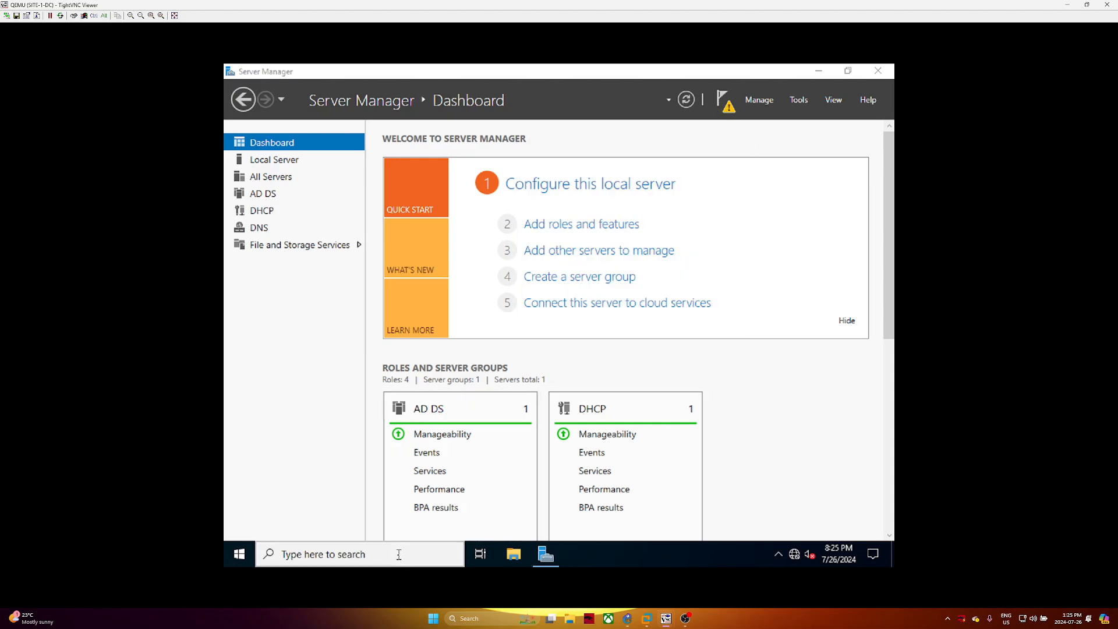
{"action": "type", "text": "cotn"}
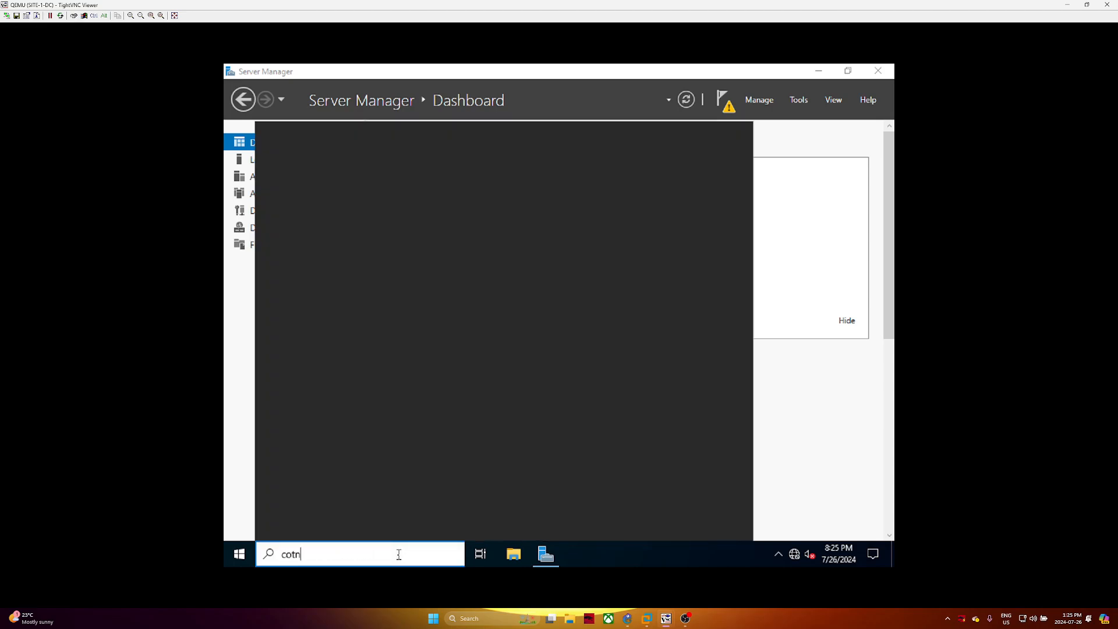
{"action": "key", "text": "BackSpace"}
{"action": "key", "text": "BackSpace"}
{"action": "key", "text": "BackSpace"}
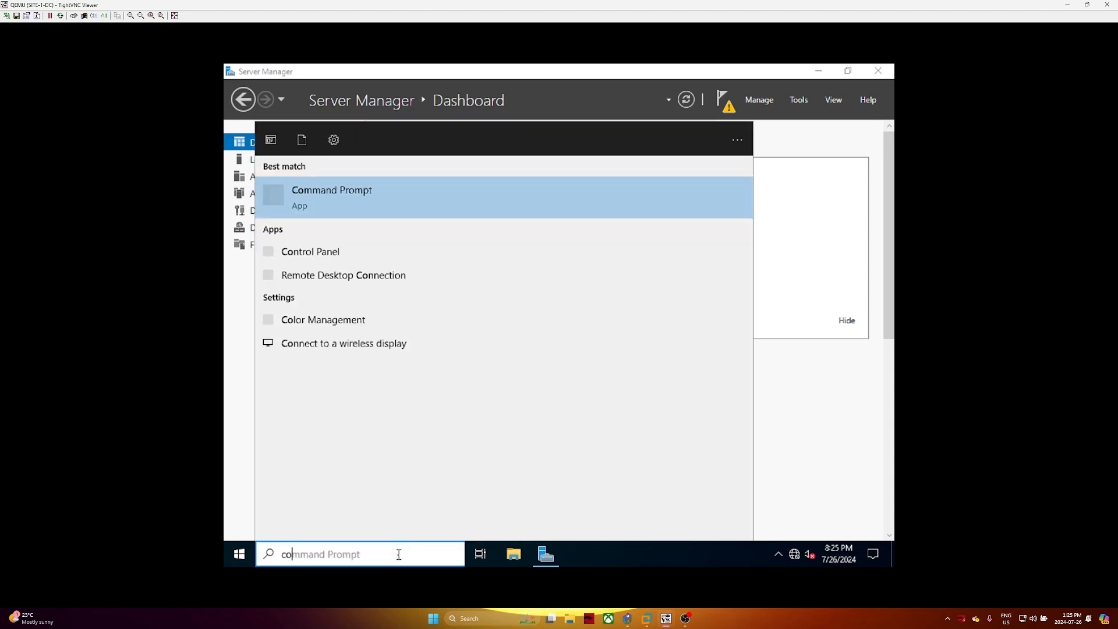
{"action": "type", "text": "ontrol"}
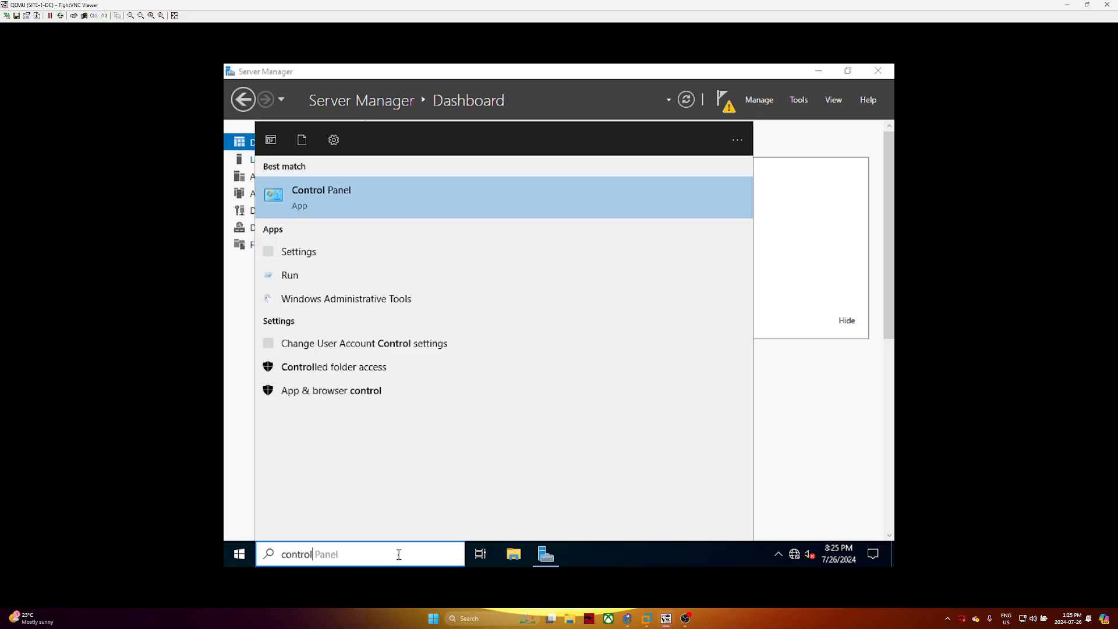
{"action": "left_click", "coordinate": [396, 202]}
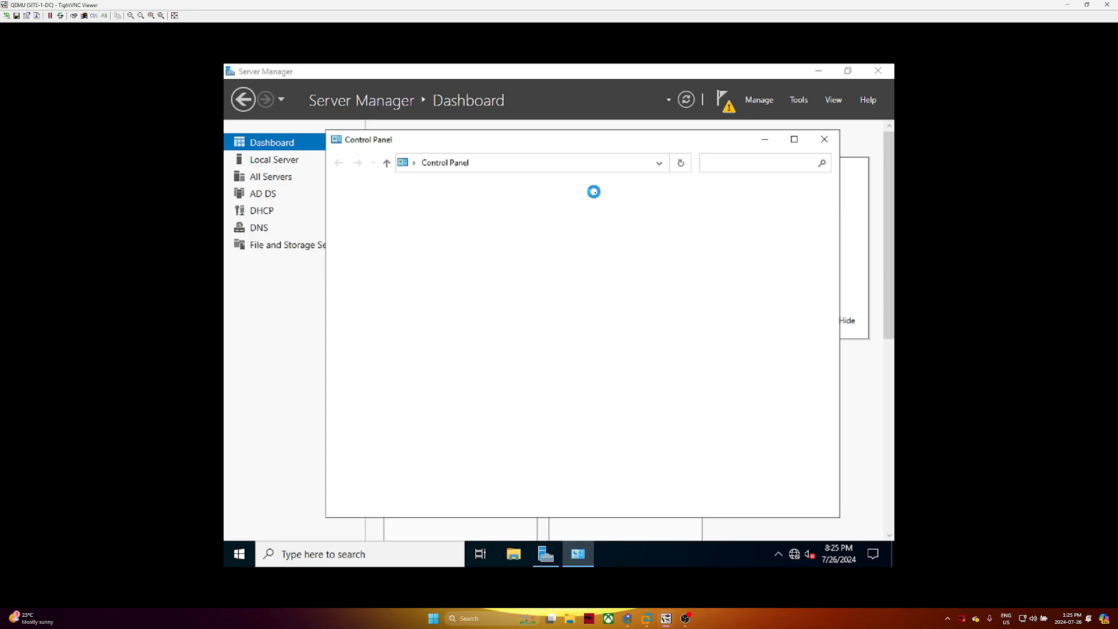
Show the Control Panel items as large icons, open Administrative Tools and widen its Name column to fit the full tool names
{"action": "left_click", "coordinate": [769, 198]}
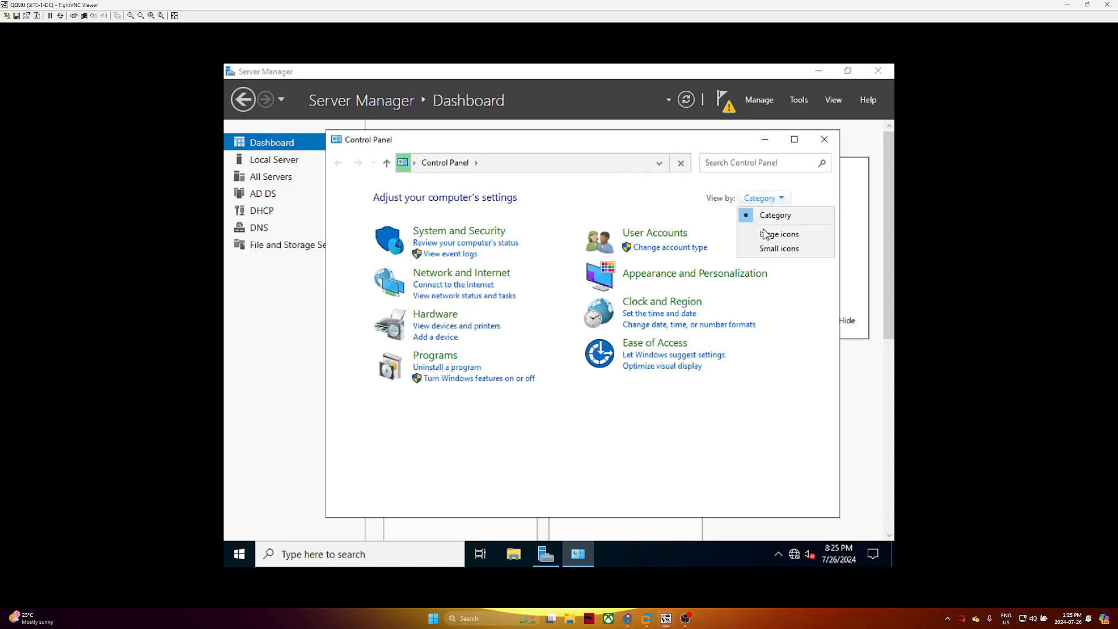
{"action": "left_click", "coordinate": [764, 233]}
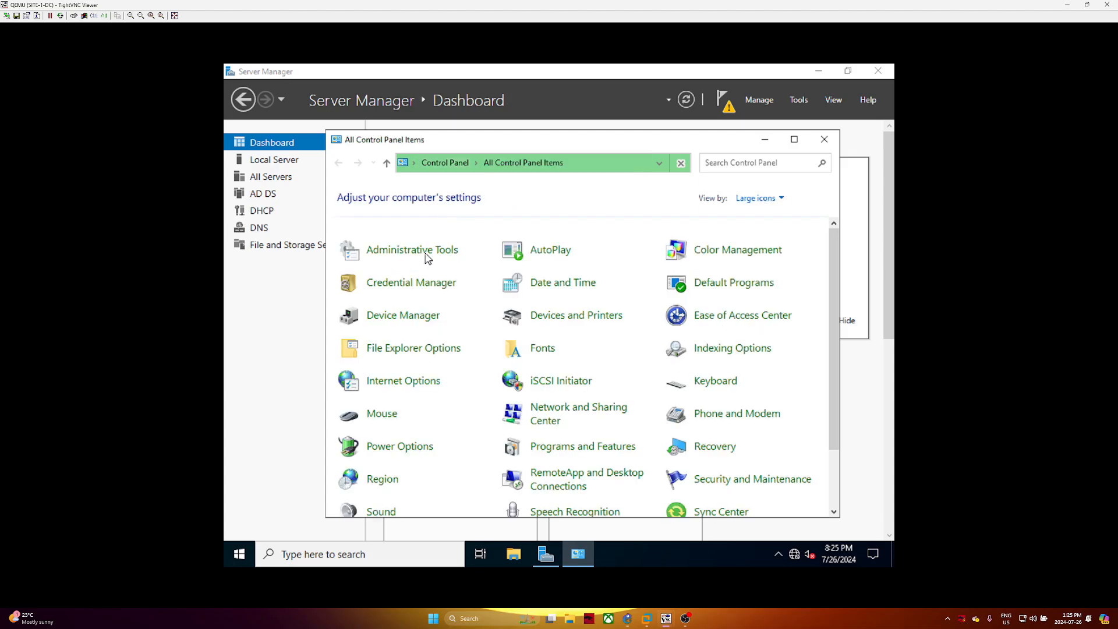
{"action": "left_click", "coordinate": [424, 255]}
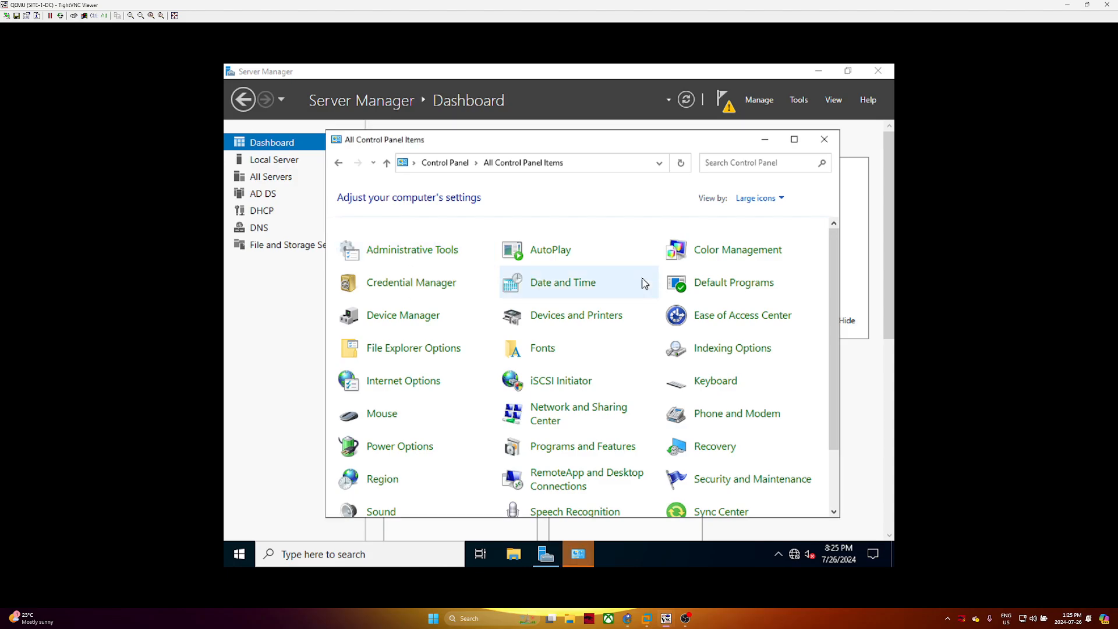
{"action": "left_click", "coordinate": [392, 260]}
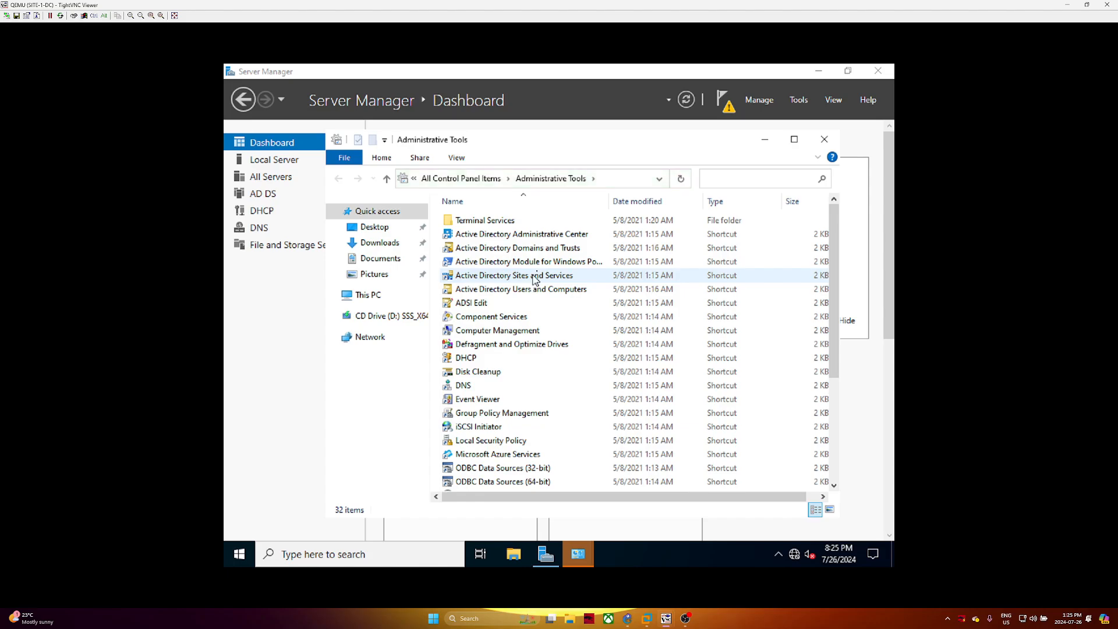
{"action": "left_click_drag", "start_coordinate": [608, 197], "coordinate": [648, 195]}
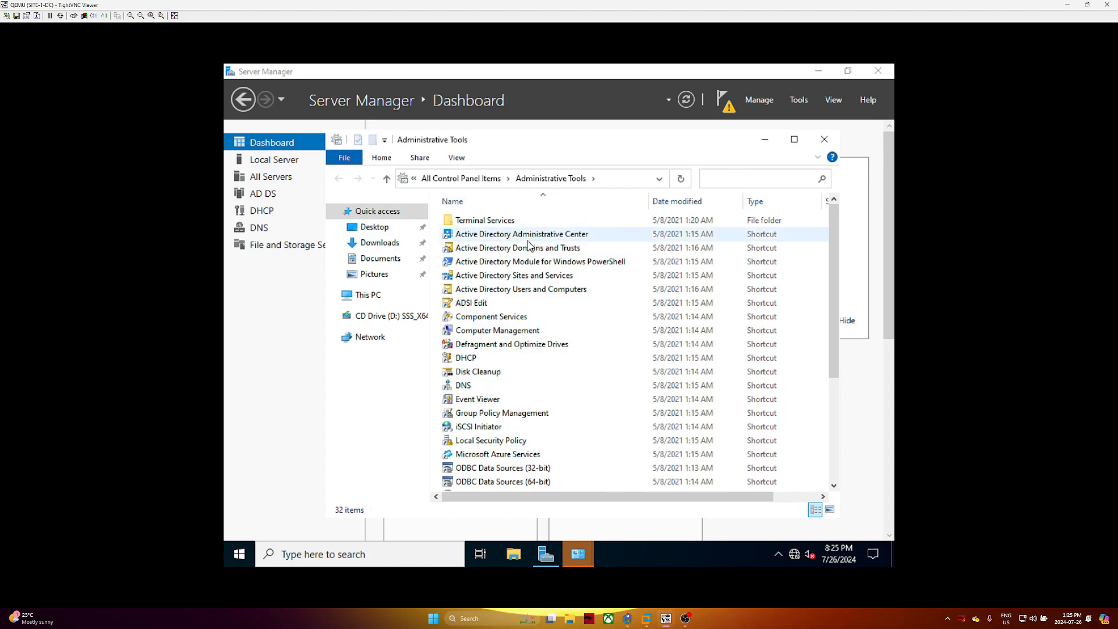
{"action": "key", "text": "ctrl"}
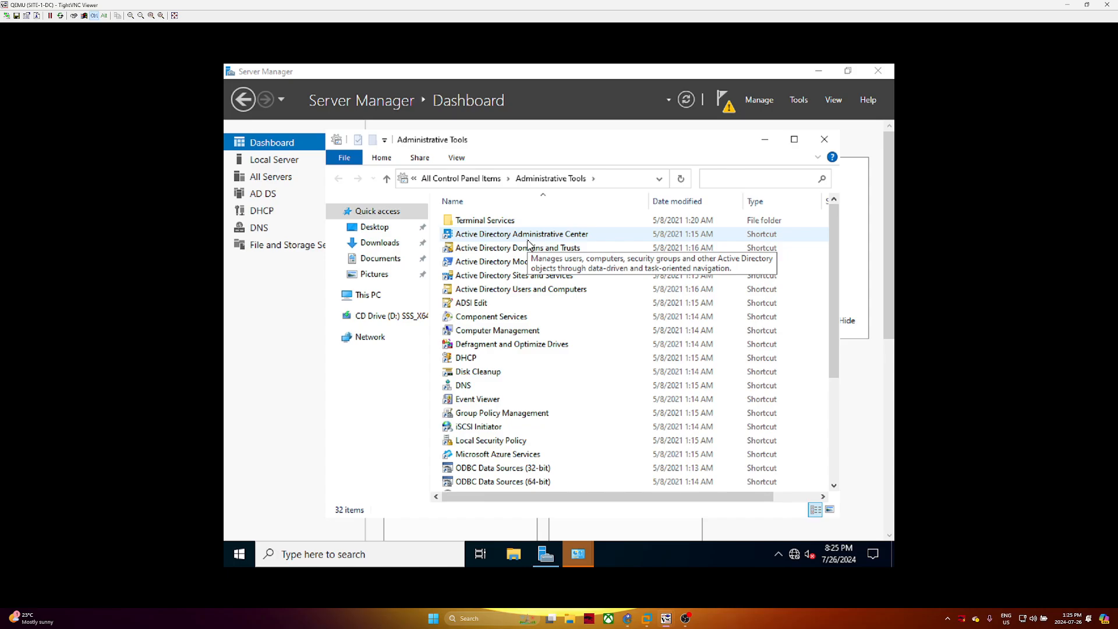
{"action": "left_click", "coordinate": [529, 240], "text": "ctrl"}
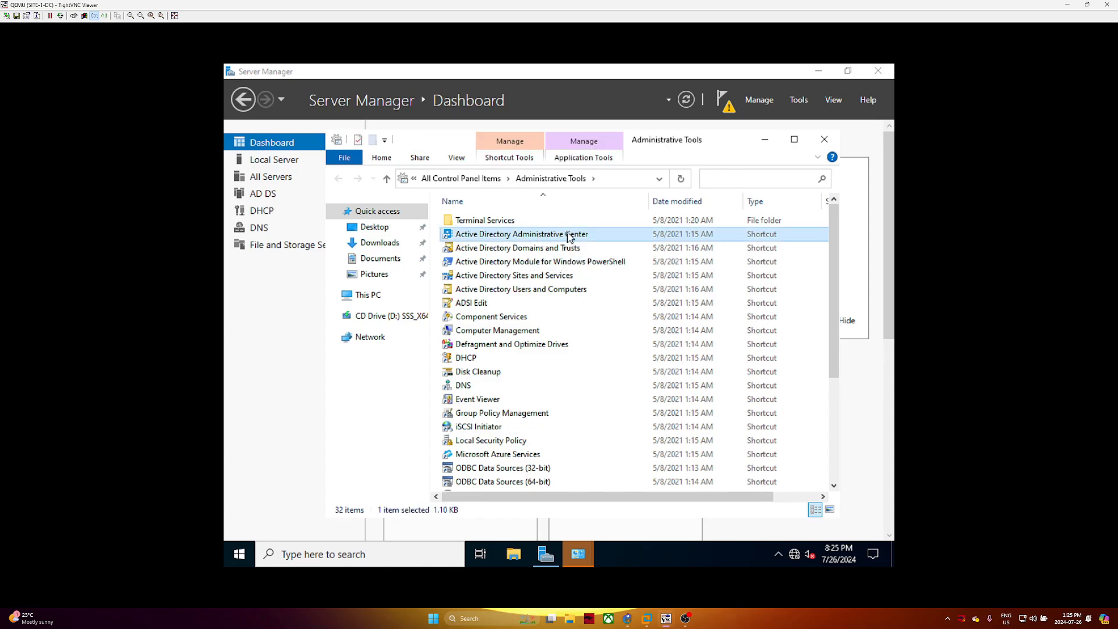
{"action": "left_click", "coordinate": [555, 294], "text": "ctrl"}
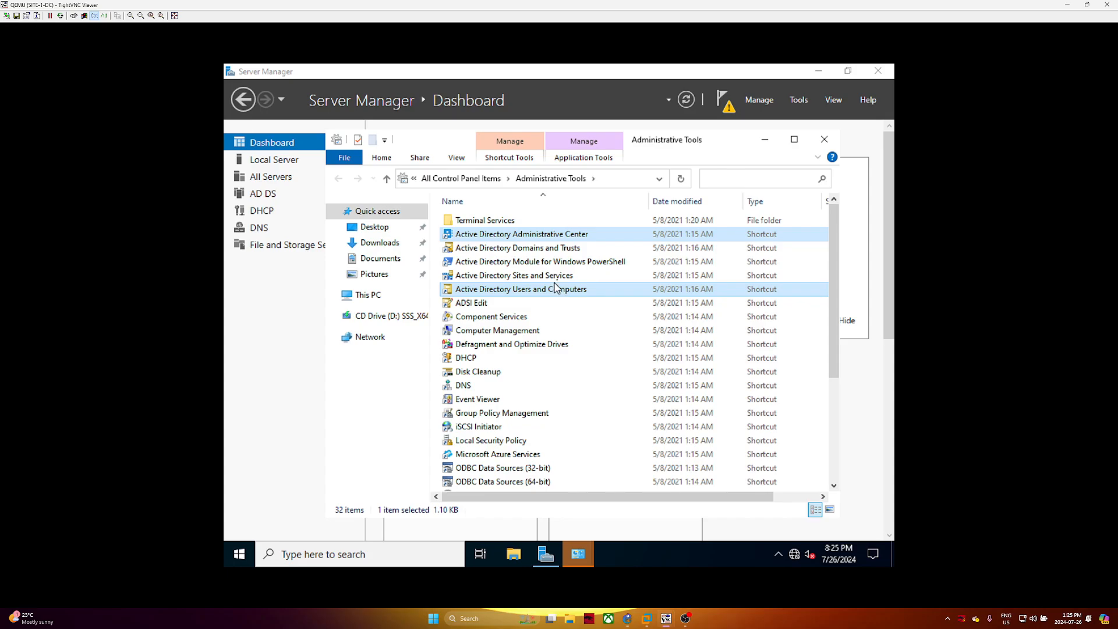
{"action": "left_click", "coordinate": [557, 278], "text": "ctrl"}
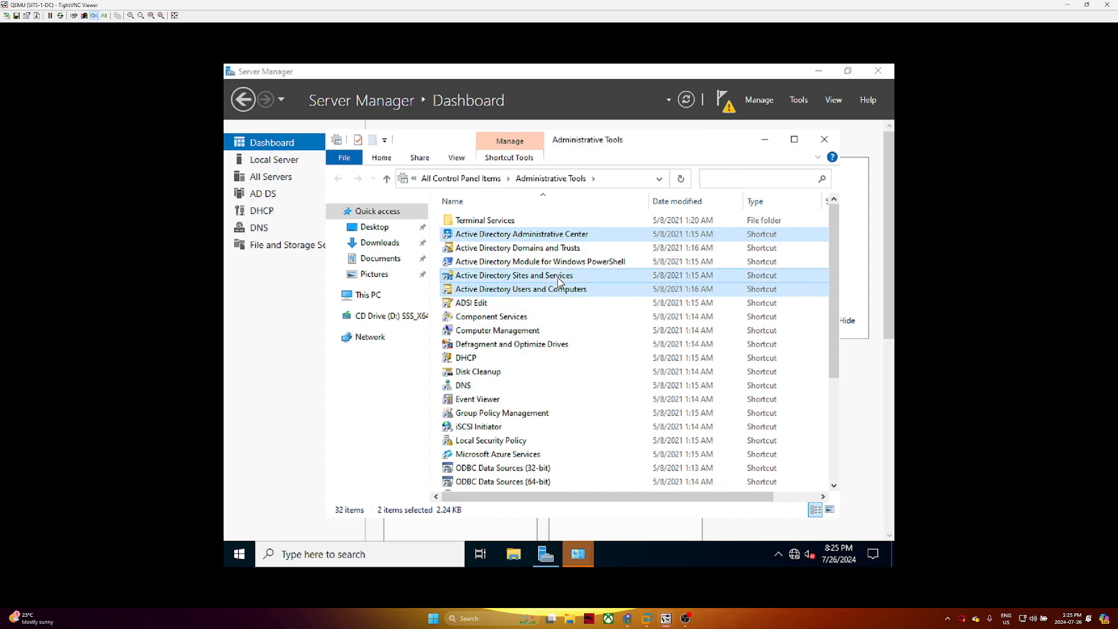
{"action": "left_click", "coordinate": [572, 360], "text": "ctrl"}
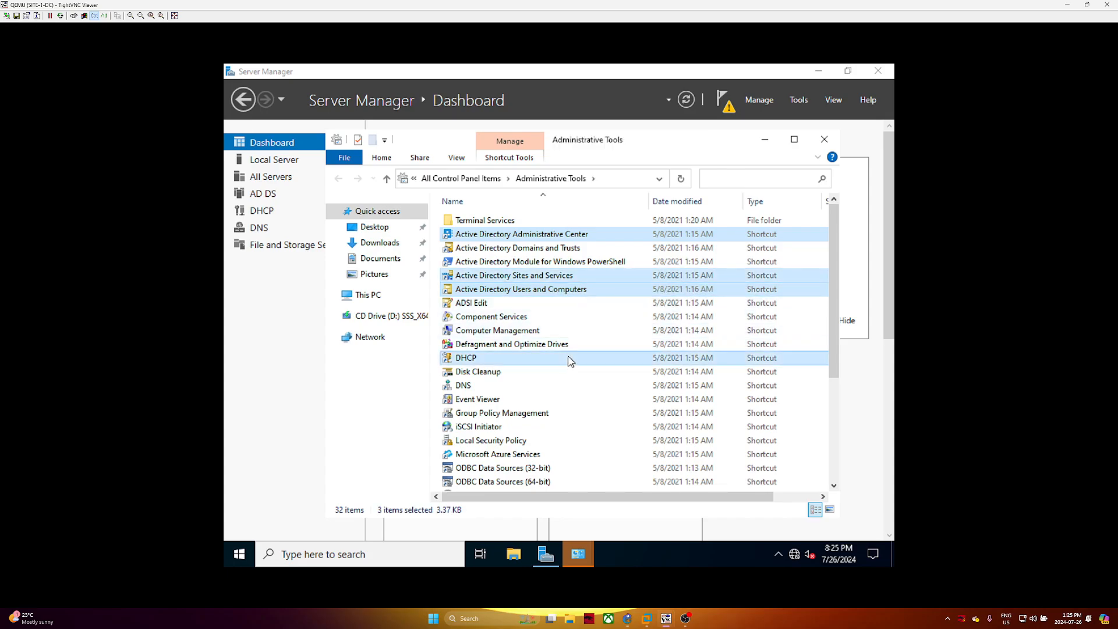
{"action": "left_click", "coordinate": [548, 386], "text": "ctrl"}
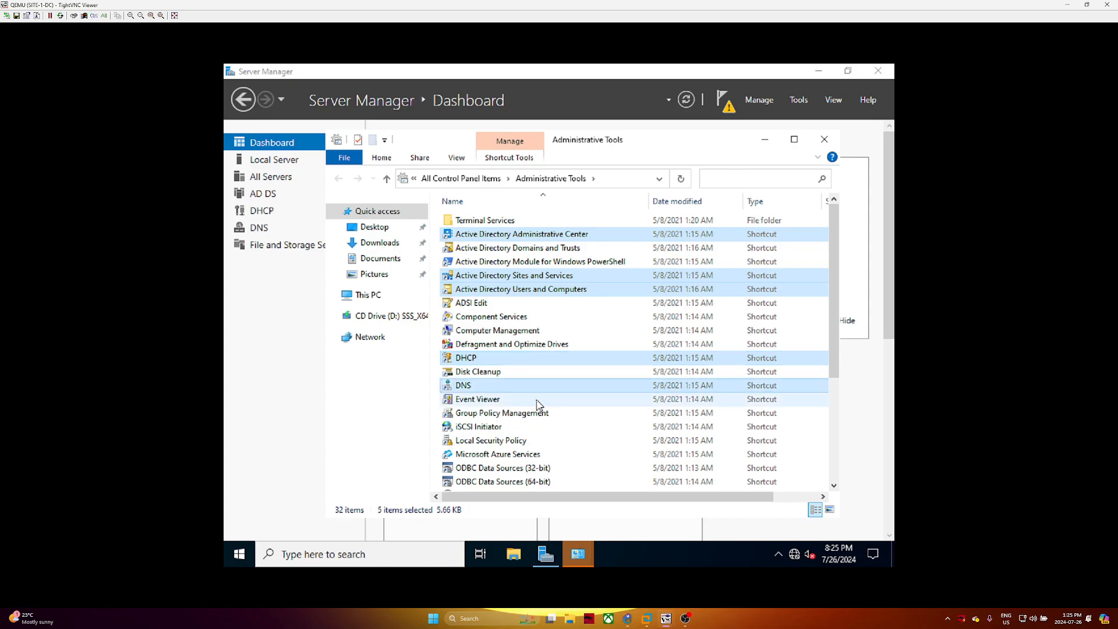
{"action": "scroll", "coordinate": [536, 402], "scroll_direction": "down", "scroll_amount": 1}
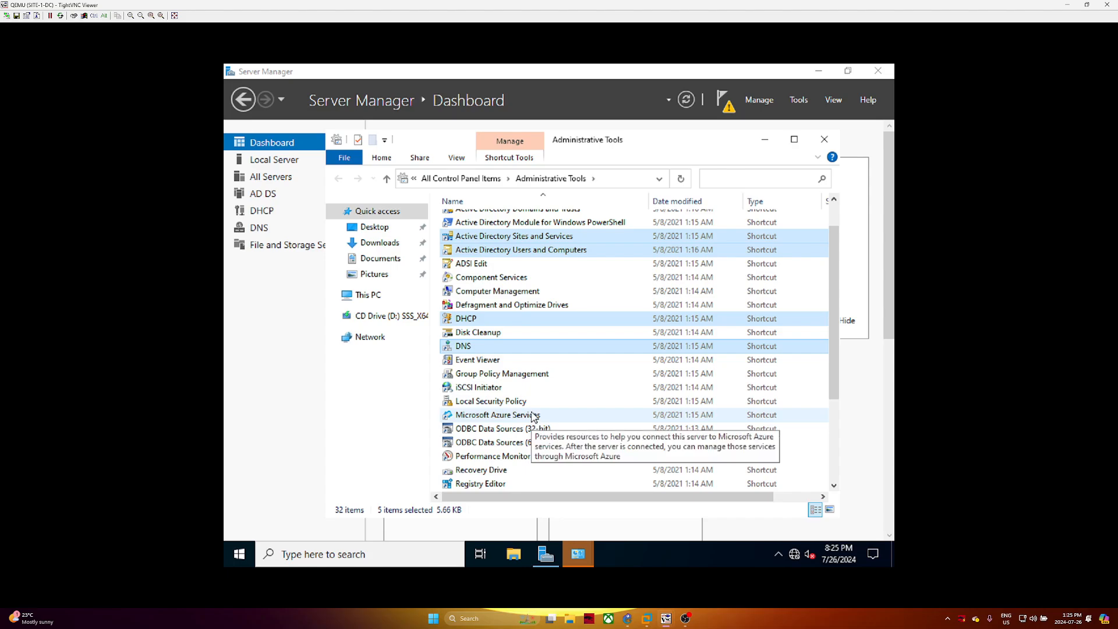
{"action": "scroll", "coordinate": [532, 415], "scroll_direction": "down", "scroll_amount": 2}
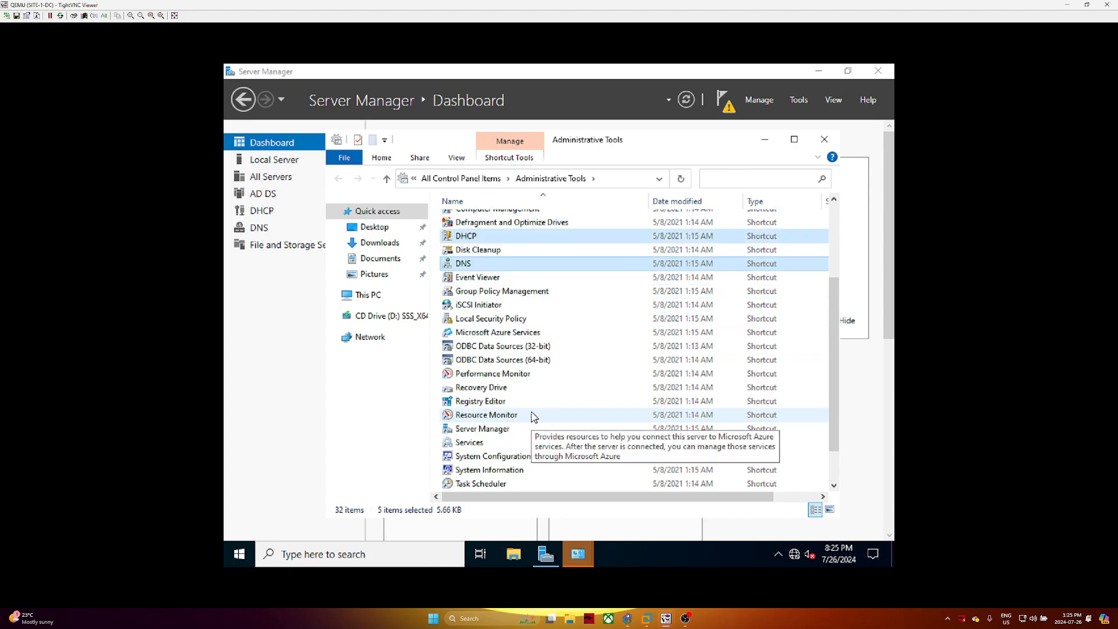
{"action": "scroll", "coordinate": [531, 415], "scroll_direction": "down", "scroll_amount": 2}
{"action": "scroll", "coordinate": [532, 415], "scroll_direction": "up", "scroll_amount": 1}
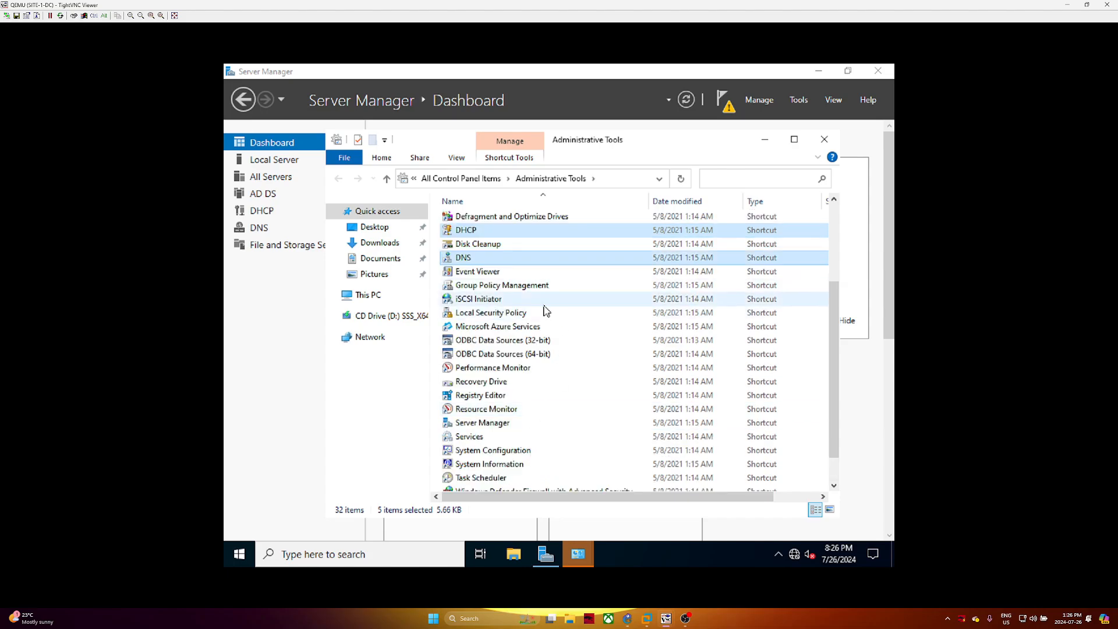
{"action": "scroll", "coordinate": [543, 309], "scroll_direction": "up", "scroll_amount": 3}
Create desktop shortcuts for Group Policy Management, DNS, DHCP, and Active Directory Users and Computers, Sites and Services, and Administrative Center
{"action": "left_click", "coordinate": [533, 413]}
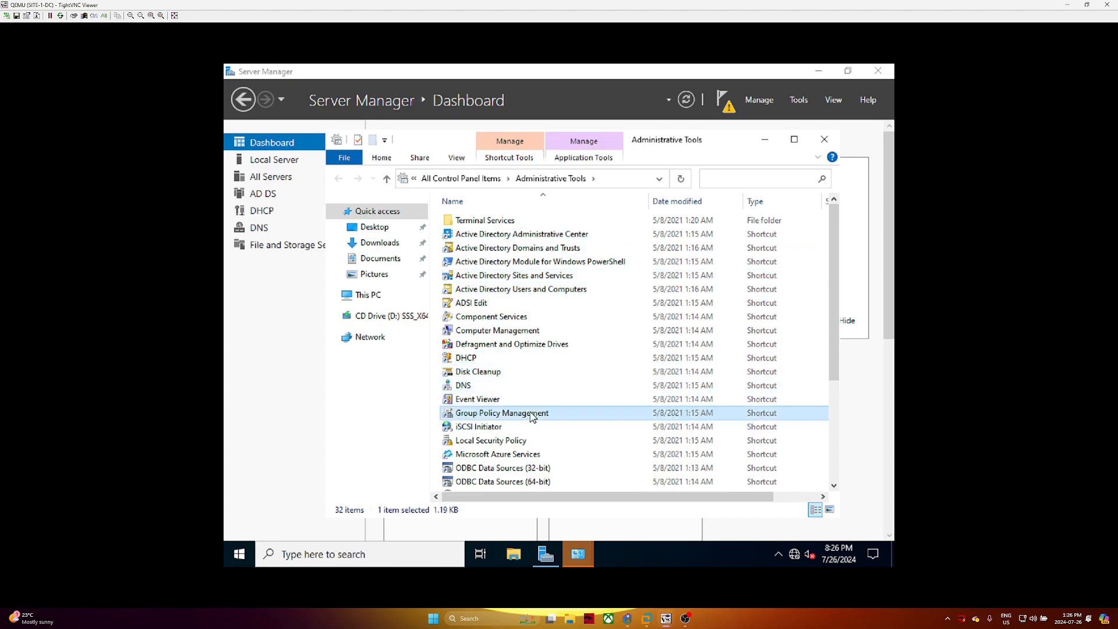
{"action": "left_click", "coordinate": [534, 386], "text": "ctrl"}
{"action": "left_click", "coordinate": [538, 358], "text": "ctrl"}
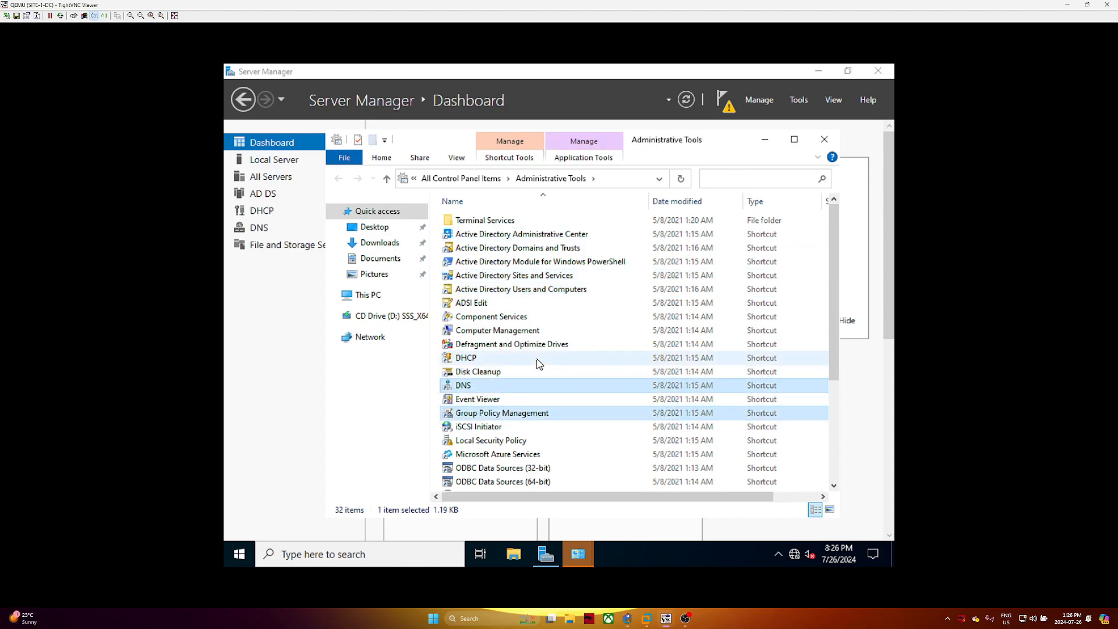
{"action": "left_click", "coordinate": [574, 289], "text": "ctrl"}
{"action": "left_click", "coordinate": [562, 275], "text": "ctrl"}
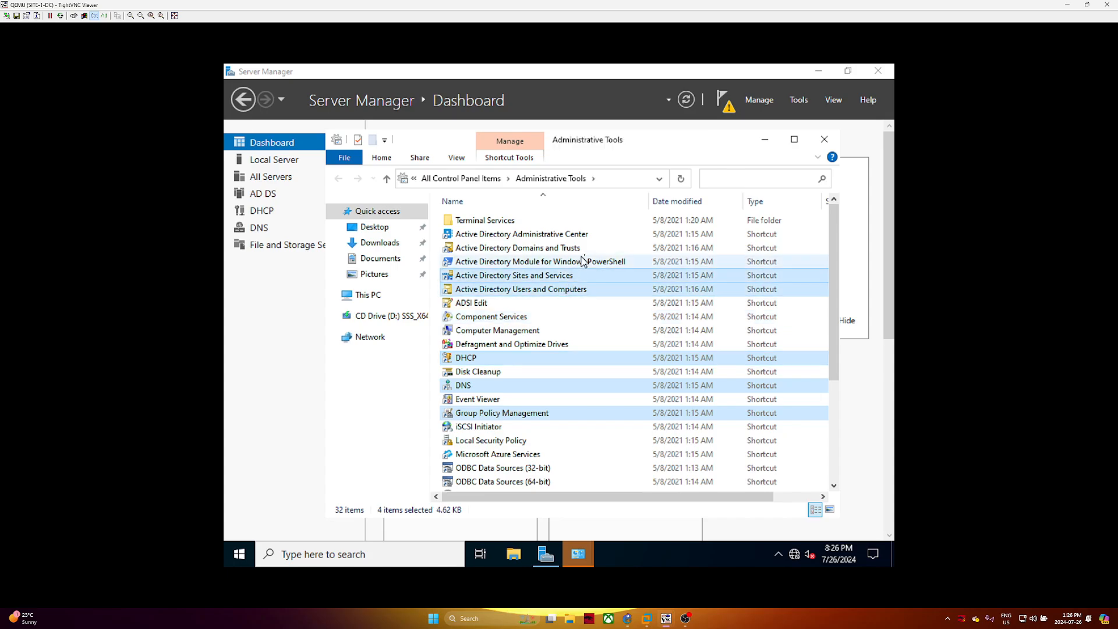
{"action": "left_click", "coordinate": [596, 240], "text": "ctrl"}
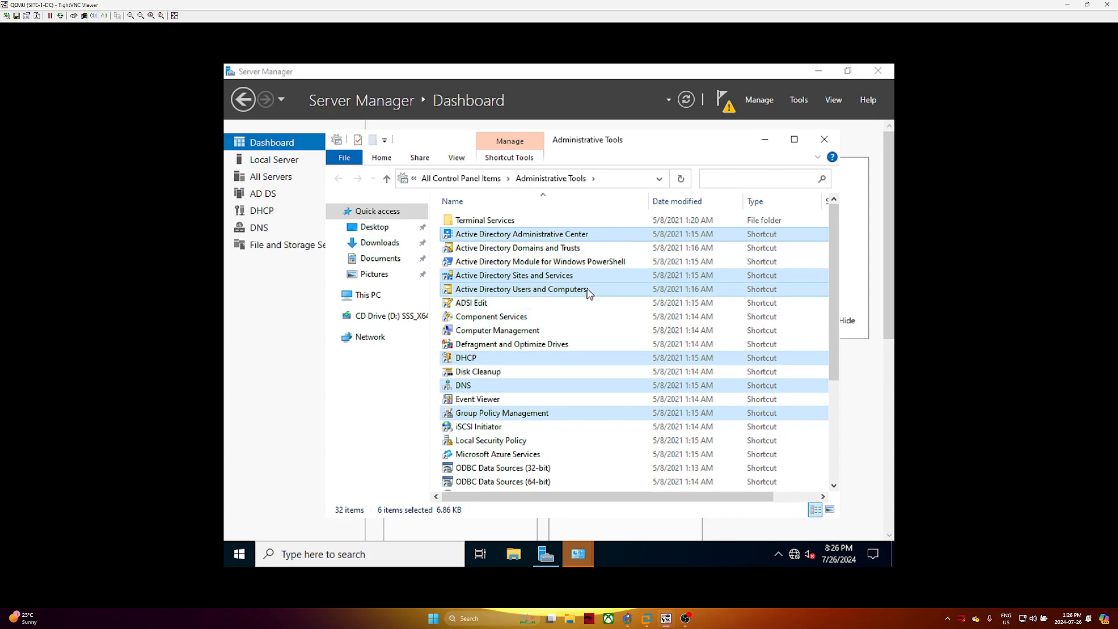
{"action": "right_click", "coordinate": [589, 289]}
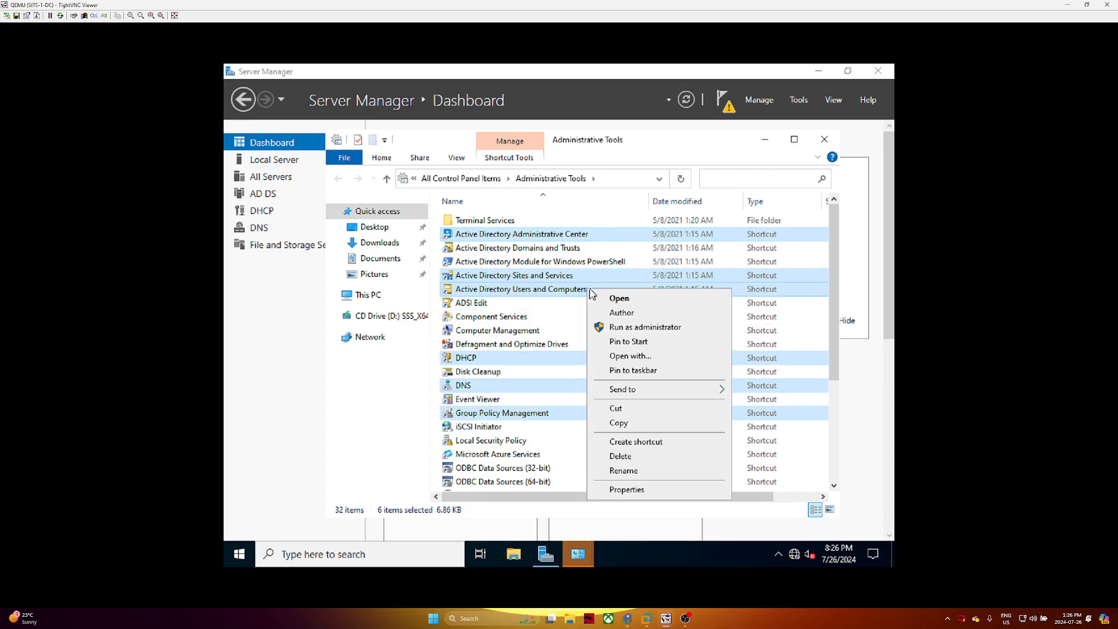
{"action": "mouse_move", "coordinate": [613, 397]}
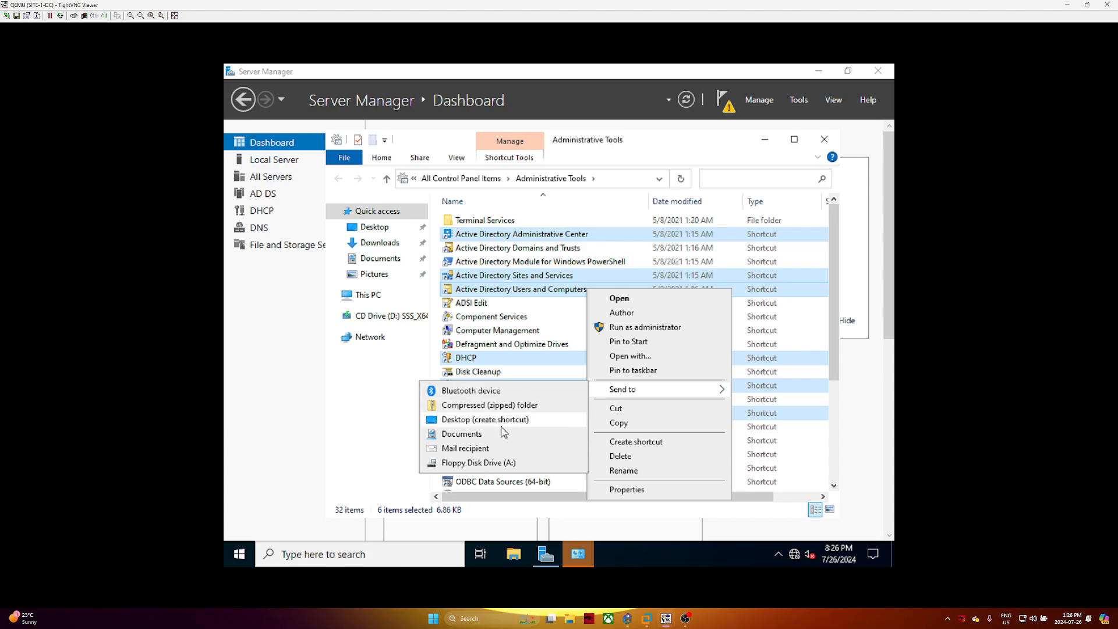
{"action": "left_click", "coordinate": [502, 425]}
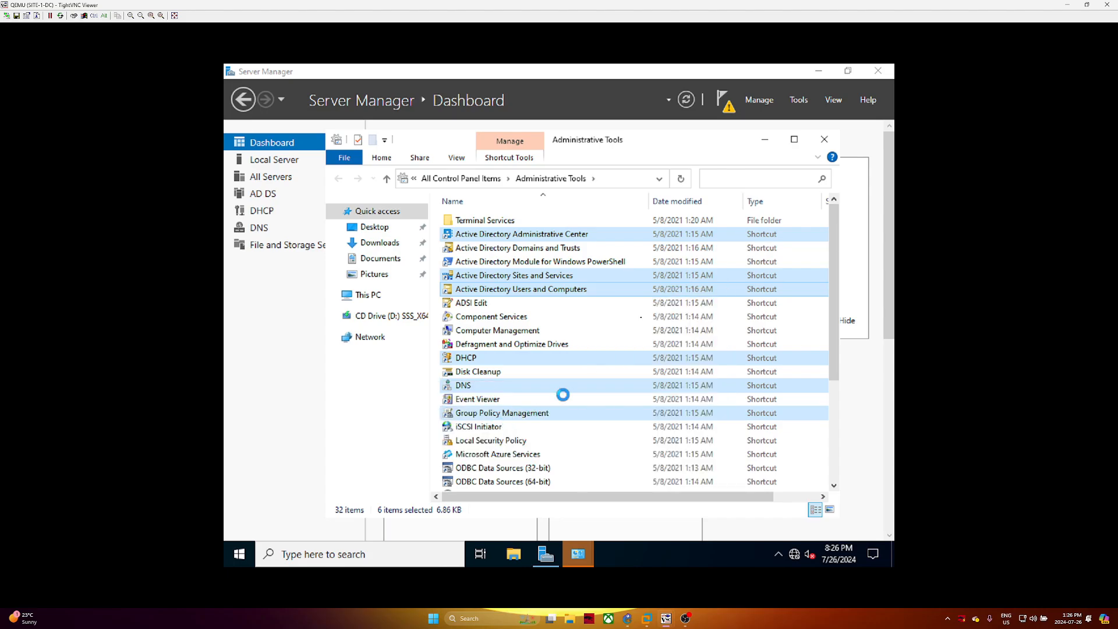
Close the Administrative Tools, Control Panel and Server Manager windows to reveal the desktop
{"action": "left_click", "coordinate": [823, 140]}
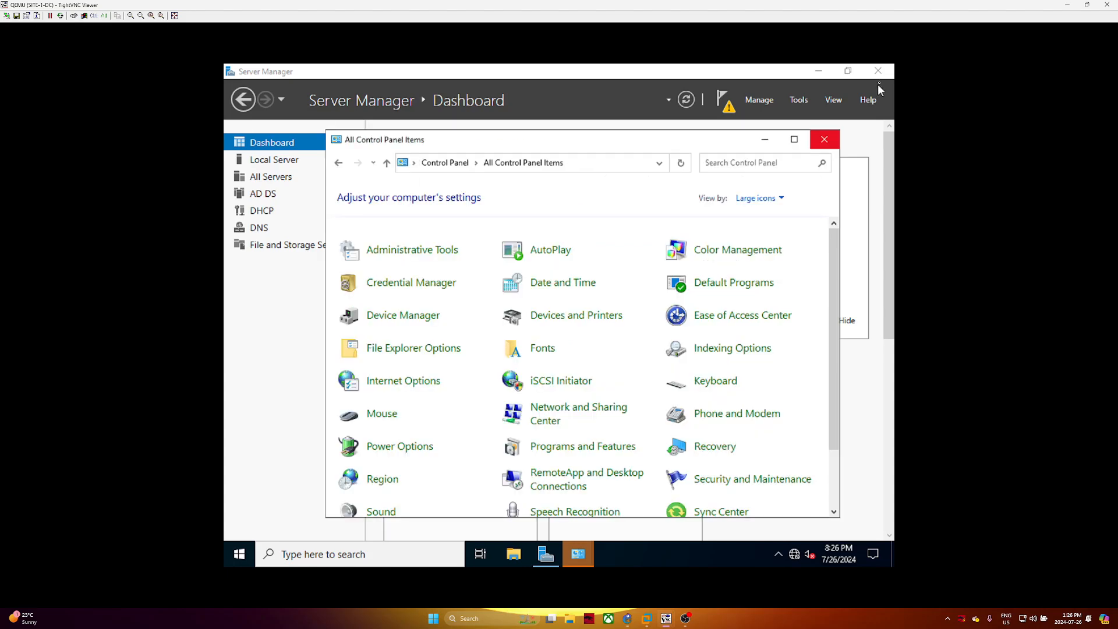
{"action": "left_click", "coordinate": [823, 140]}
{"action": "left_click", "coordinate": [878, 71]}
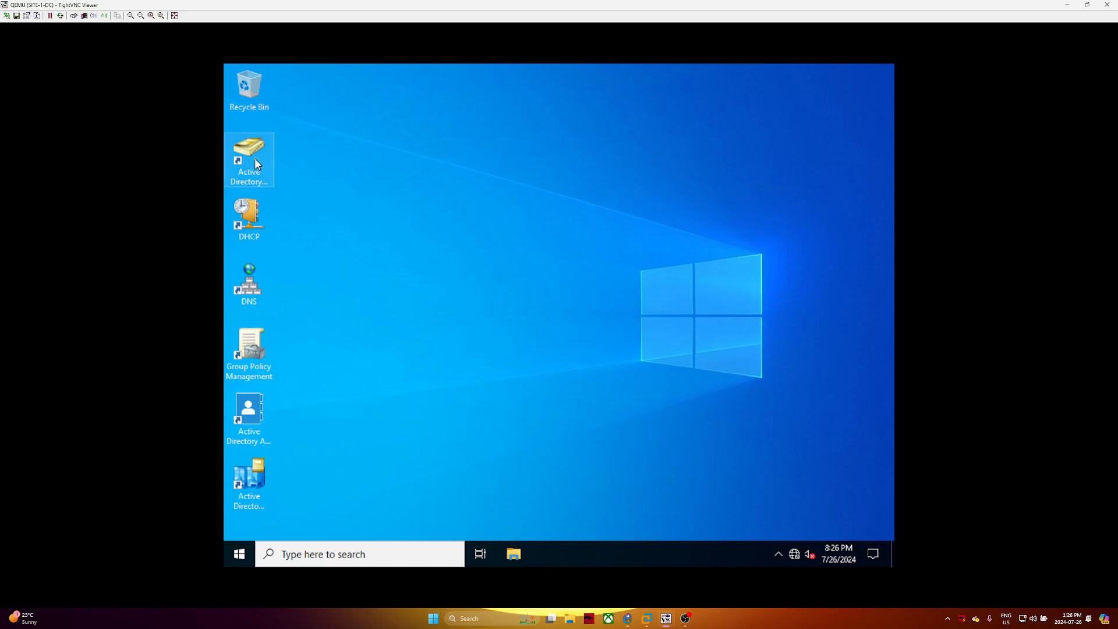
Arrange the desktop shortcuts in two rows, the three Active Directory tools above DHCP, DNS and Group Policy Management
{"action": "left_click_drag", "start_coordinate": [254, 159], "coordinate": [406, 158]}
{"action": "left_click_drag", "start_coordinate": [249, 216], "coordinate": [400, 279]}
{"action": "left_click_drag", "start_coordinate": [244, 284], "coordinate": [435, 285]}
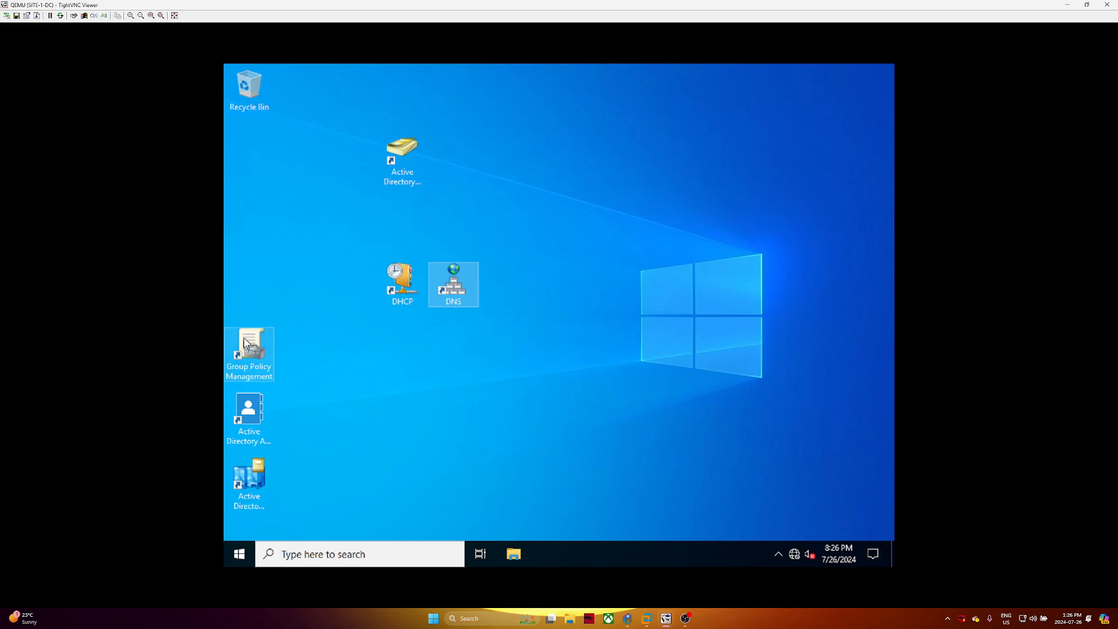
{"action": "left_click_drag", "start_coordinate": [245, 342], "coordinate": [499, 278]}
{"action": "left_click_drag", "start_coordinate": [265, 411], "coordinate": [454, 152]}
{"action": "left_click_drag", "start_coordinate": [249, 484], "coordinate": [501, 166]}
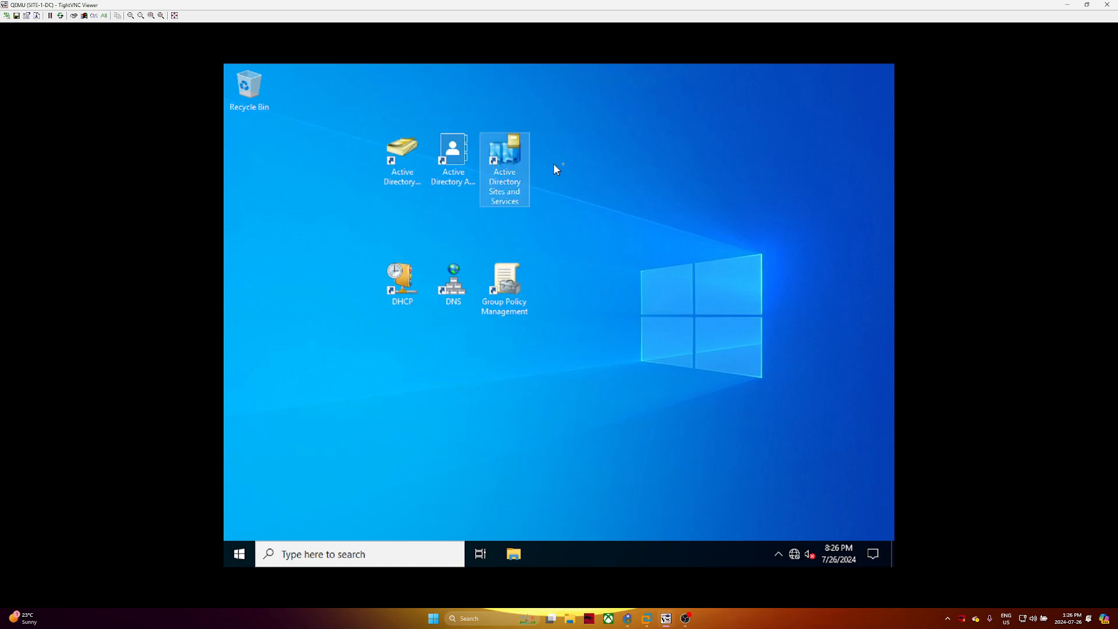
{"action": "left_click", "coordinate": [347, 382]}
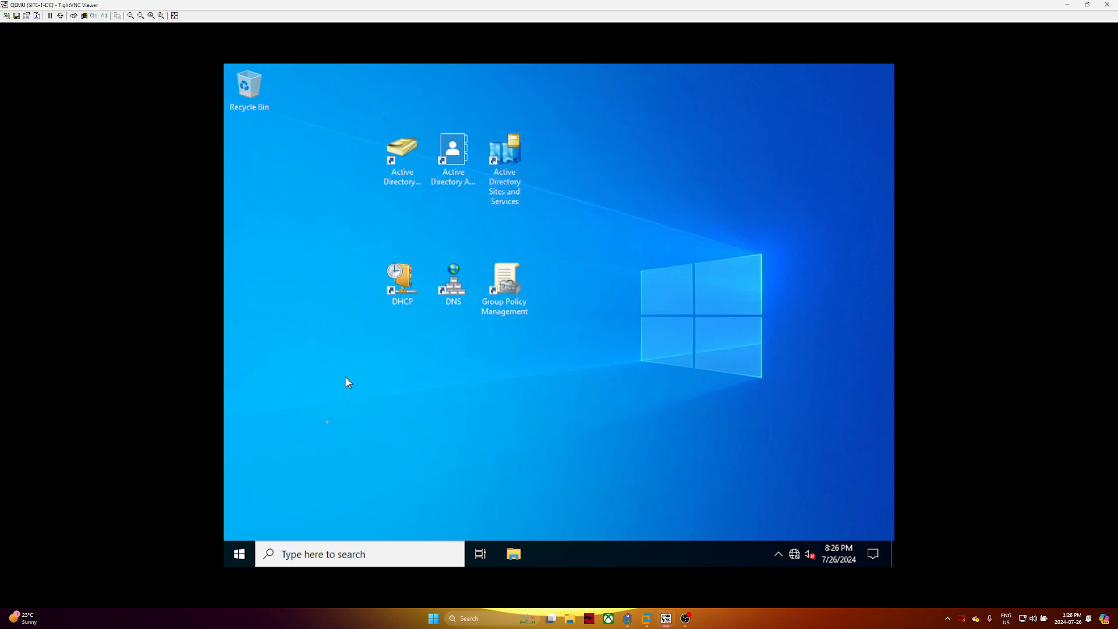
Switch to GNS3 to check the network topology around SITE-1-DC, and return to the server's desktop
{"action": "left_click", "coordinate": [242, 548]}
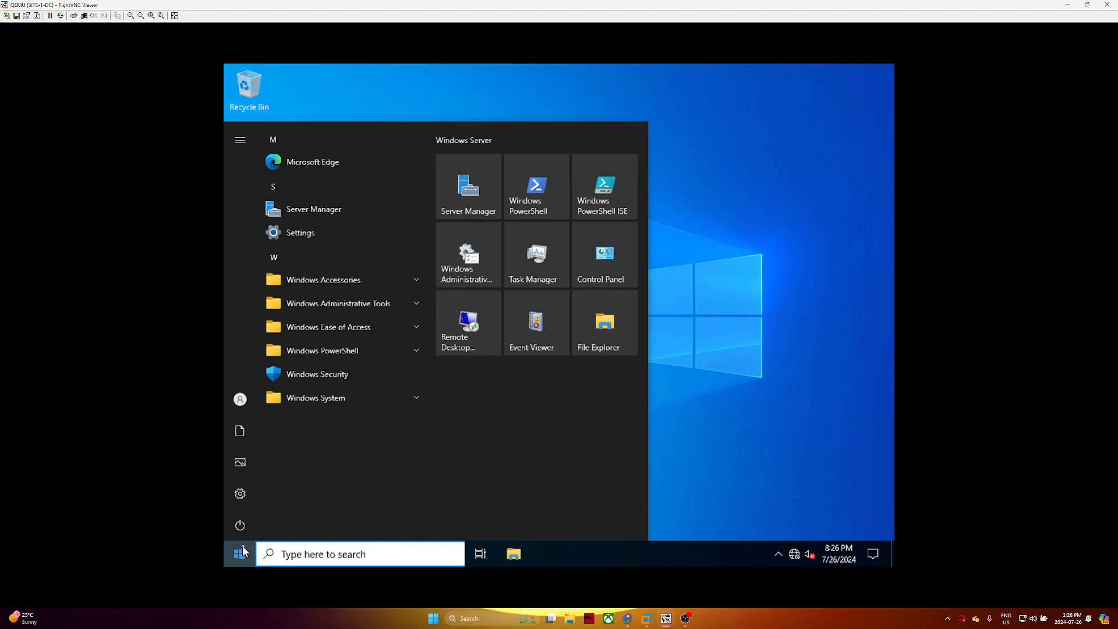
{"action": "left_click", "coordinate": [242, 550]}
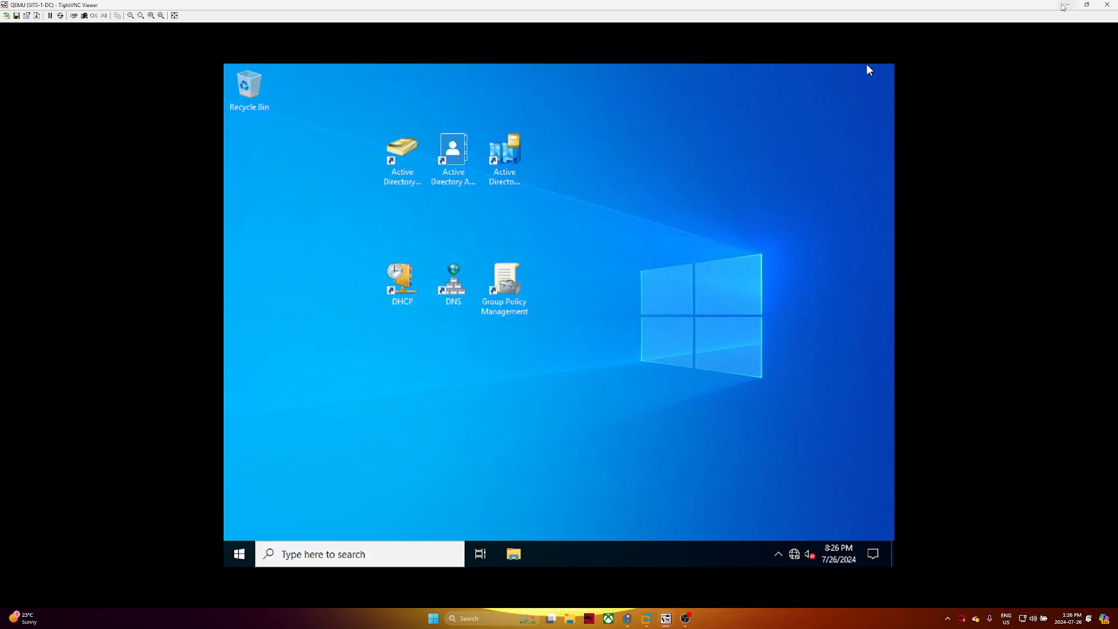
{"action": "left_click", "coordinate": [1065, 5]}
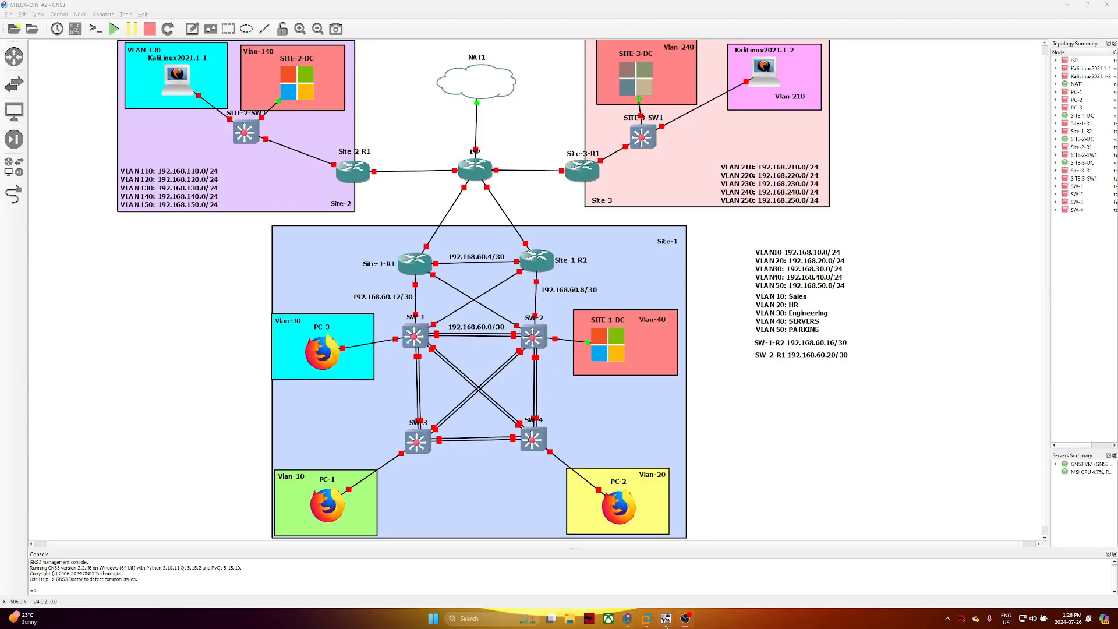
{"action": "mouse_move", "coordinate": [666, 623]}
{"action": "left_click", "coordinate": [640, 582]}
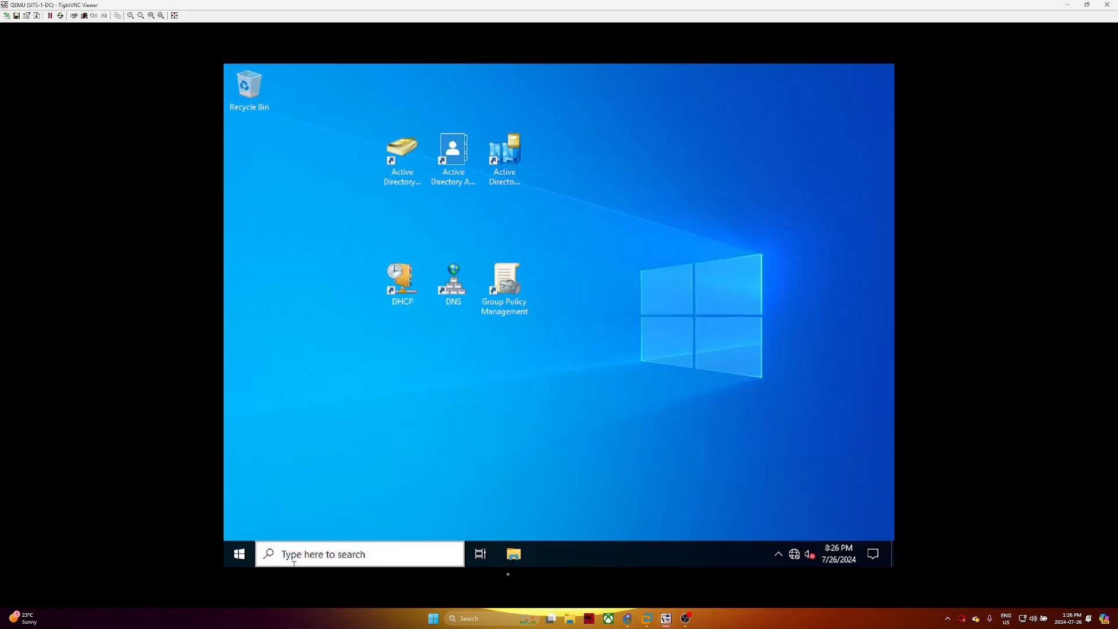
Switch to SITE-2-DC and start adding roles and features to that server, proceeding to the server role selection
{"action": "mouse_move", "coordinate": [665, 620]}
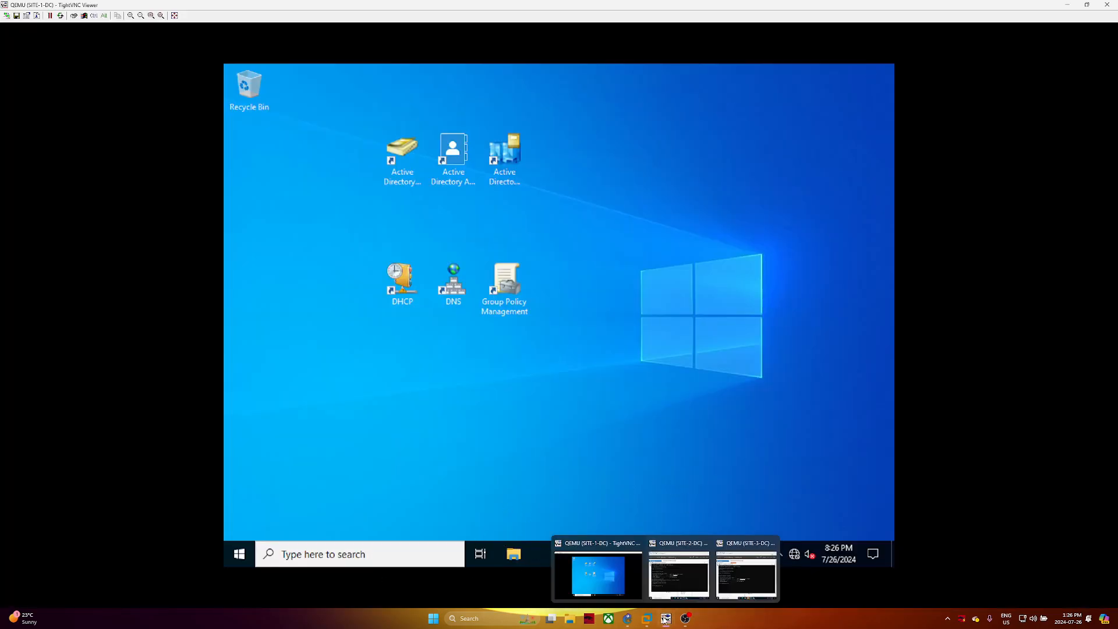
{"action": "left_click", "coordinate": [684, 575]}
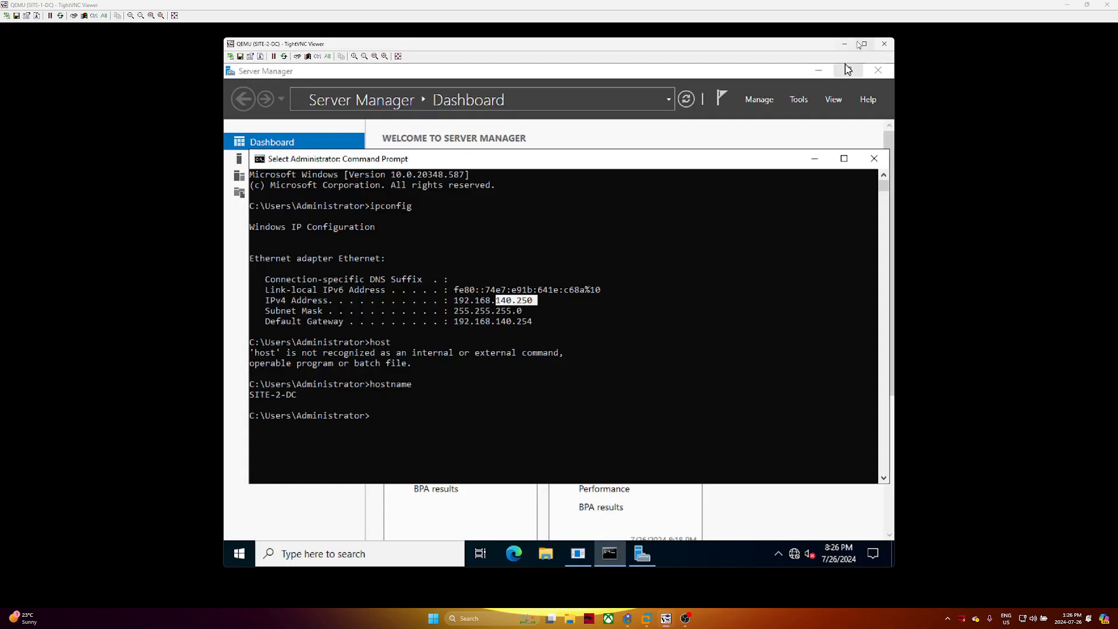
{"action": "left_click", "coordinate": [864, 43]}
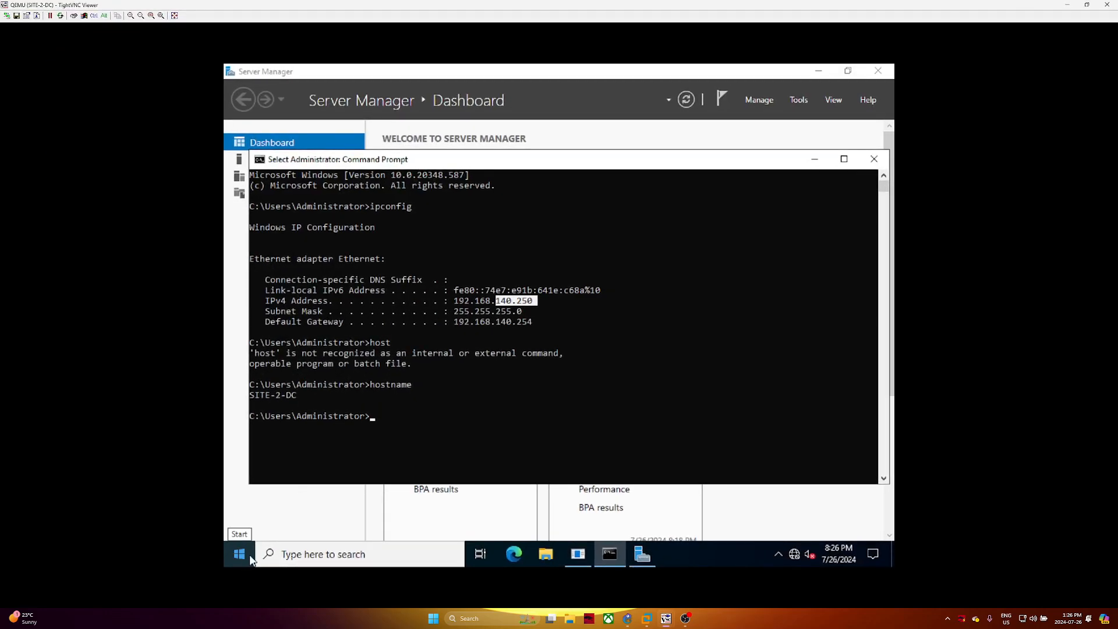
{"action": "left_click", "coordinate": [641, 555]}
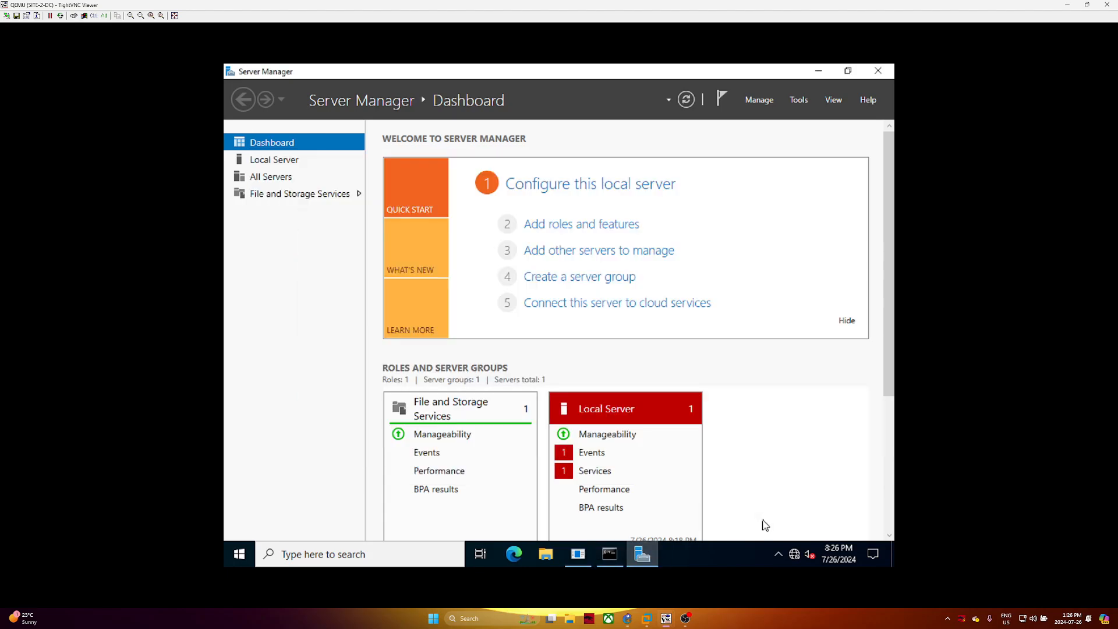
{"action": "left_click", "coordinate": [768, 107]}
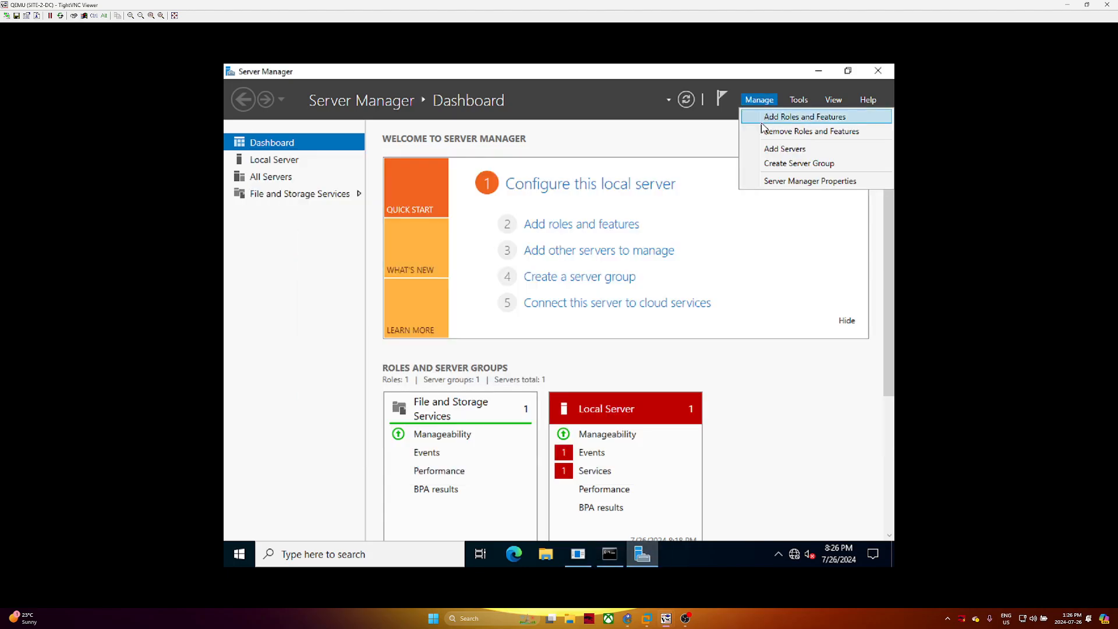
{"action": "left_click", "coordinate": [762, 120]}
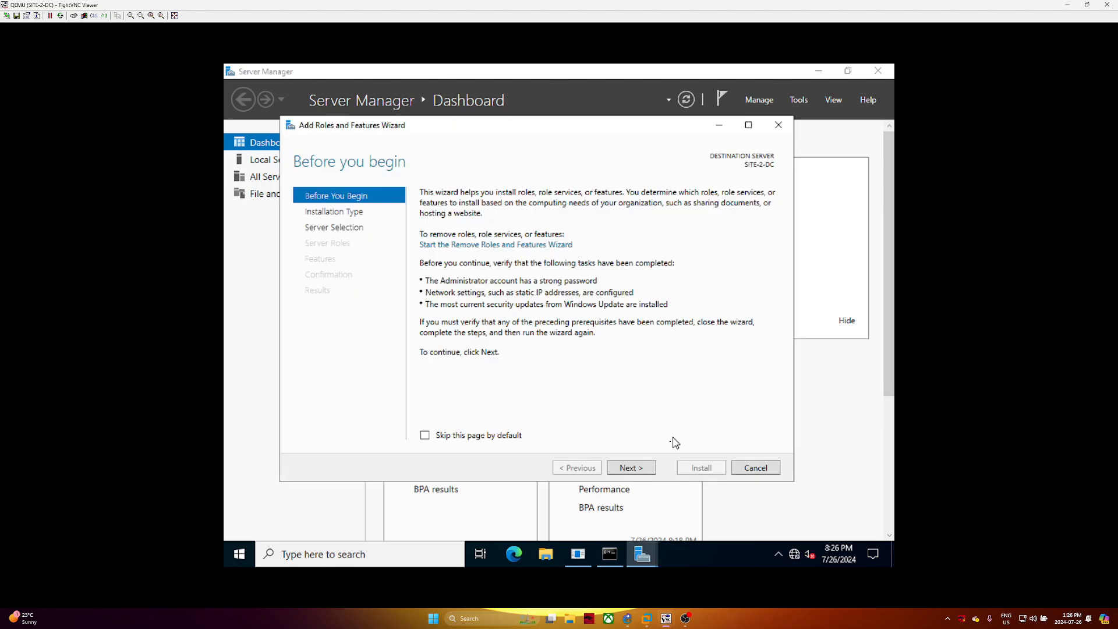
{"action": "left_click", "coordinate": [634, 465]}
{"action": "left_click", "coordinate": [632, 468]}
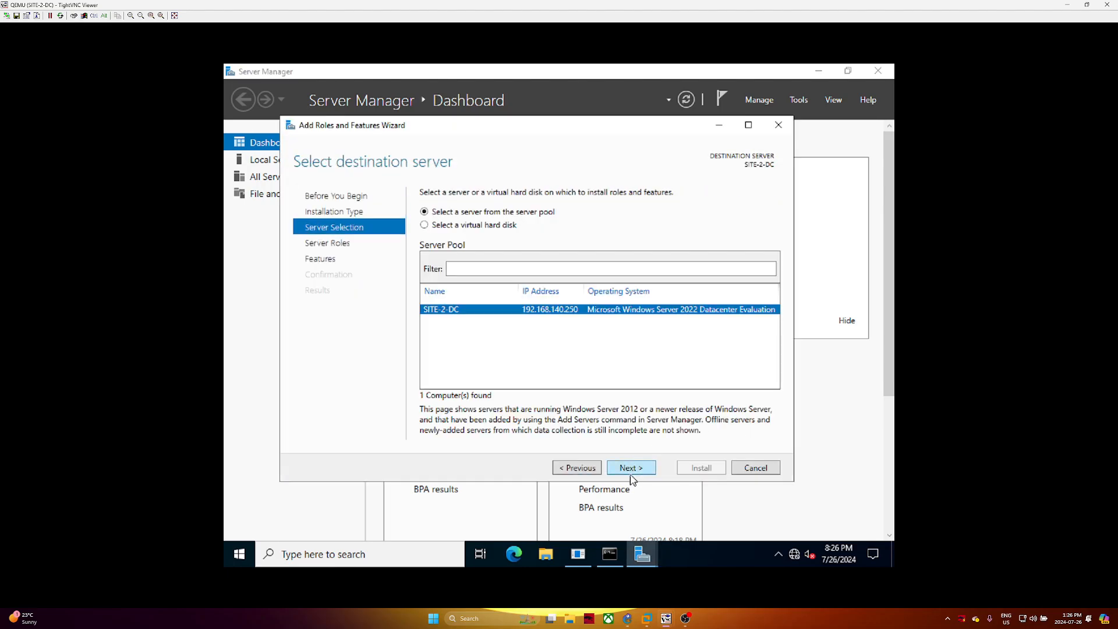
{"action": "left_click", "coordinate": [632, 469]}
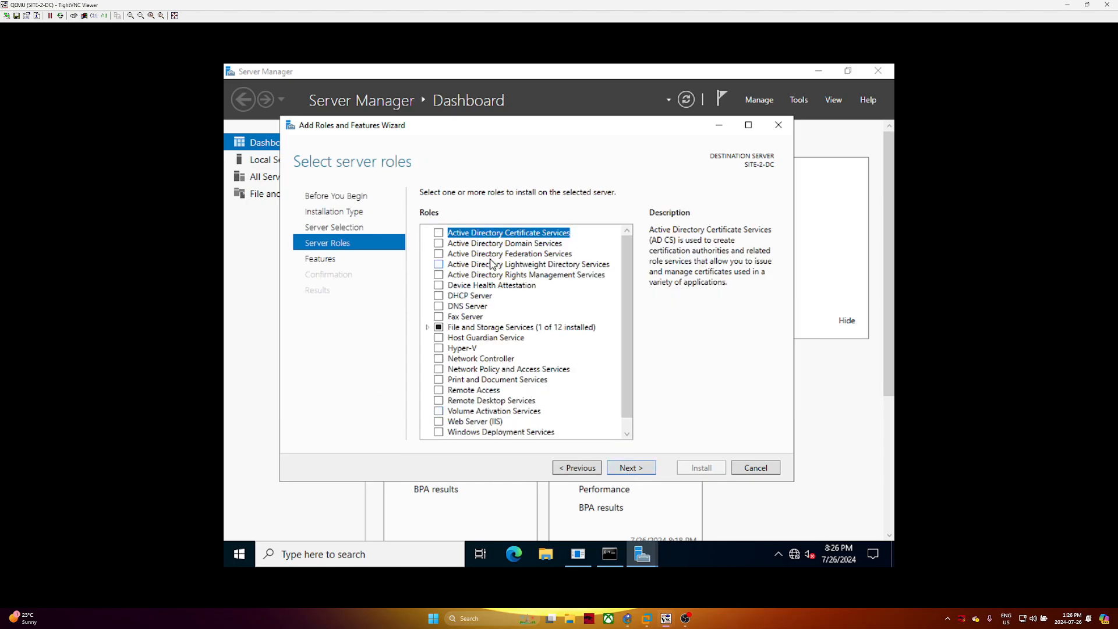
Select the Active Directory Domain Services, DNS Server and DHCP Server roles for SITE-2-DC, including their required features
{"action": "left_click", "coordinate": [439, 244]}
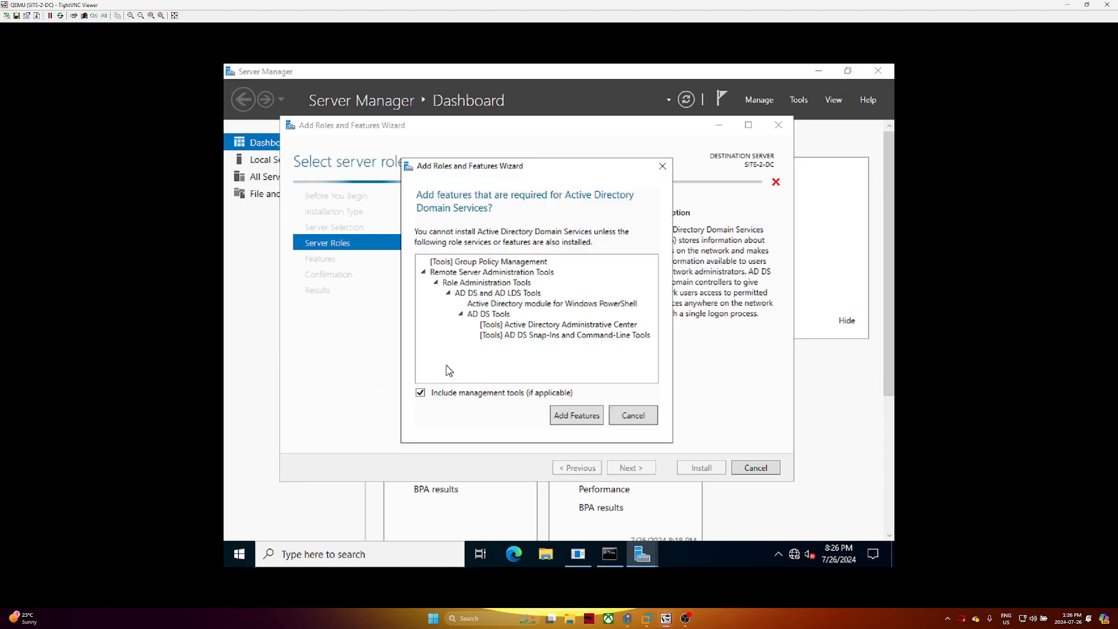
{"action": "left_click", "coordinate": [575, 413]}
{"action": "left_click", "coordinate": [438, 307]}
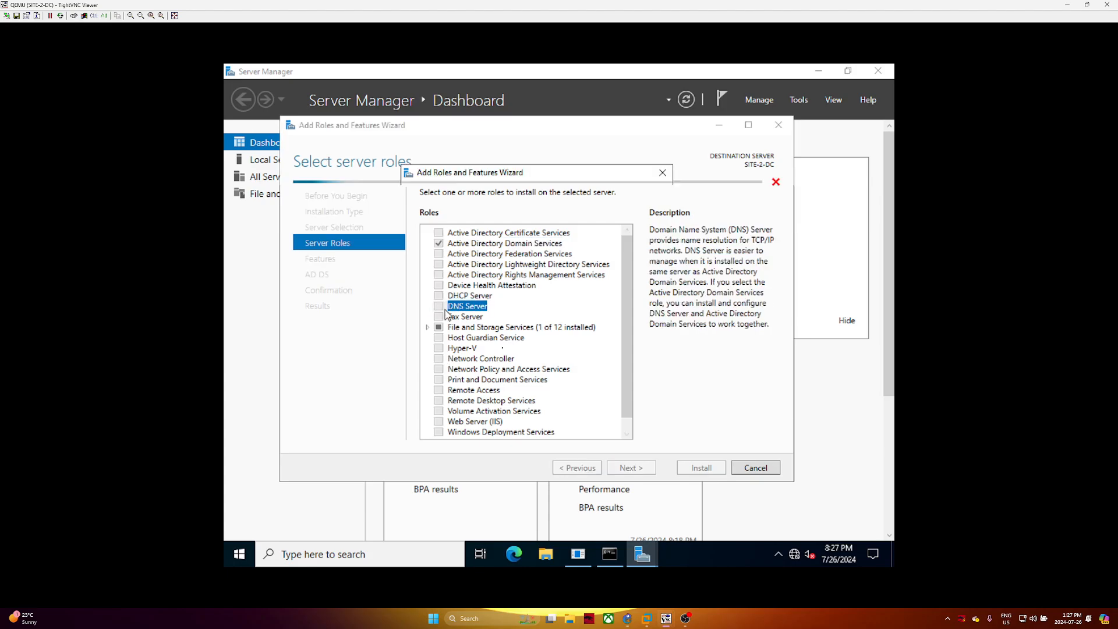
{"action": "left_click", "coordinate": [575, 413]}
{"action": "left_click", "coordinate": [439, 296]}
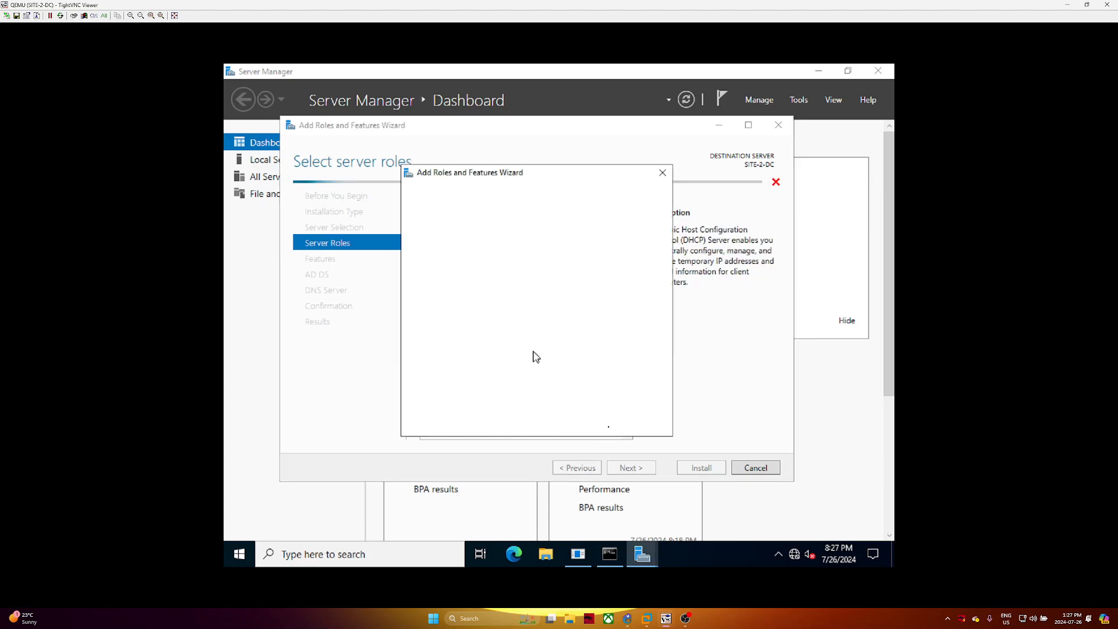
{"action": "left_click", "coordinate": [575, 413]}
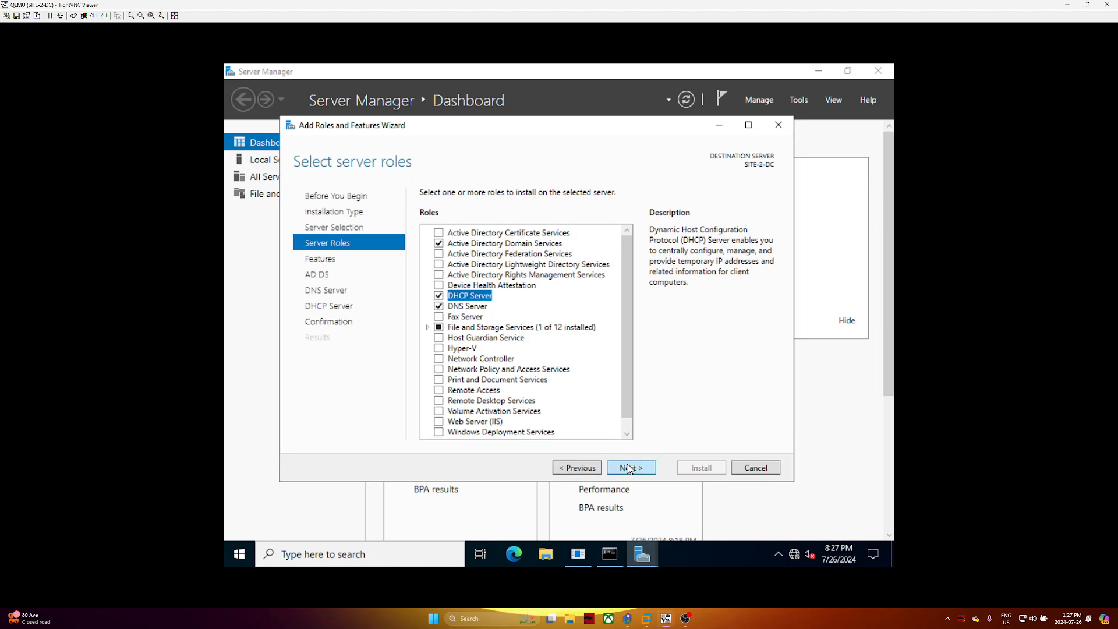
Accept the remaining default settings and start installing the selected roles on SITE-2-DC
{"action": "left_click", "coordinate": [629, 468]}
{"action": "left_click", "coordinate": [638, 470]}
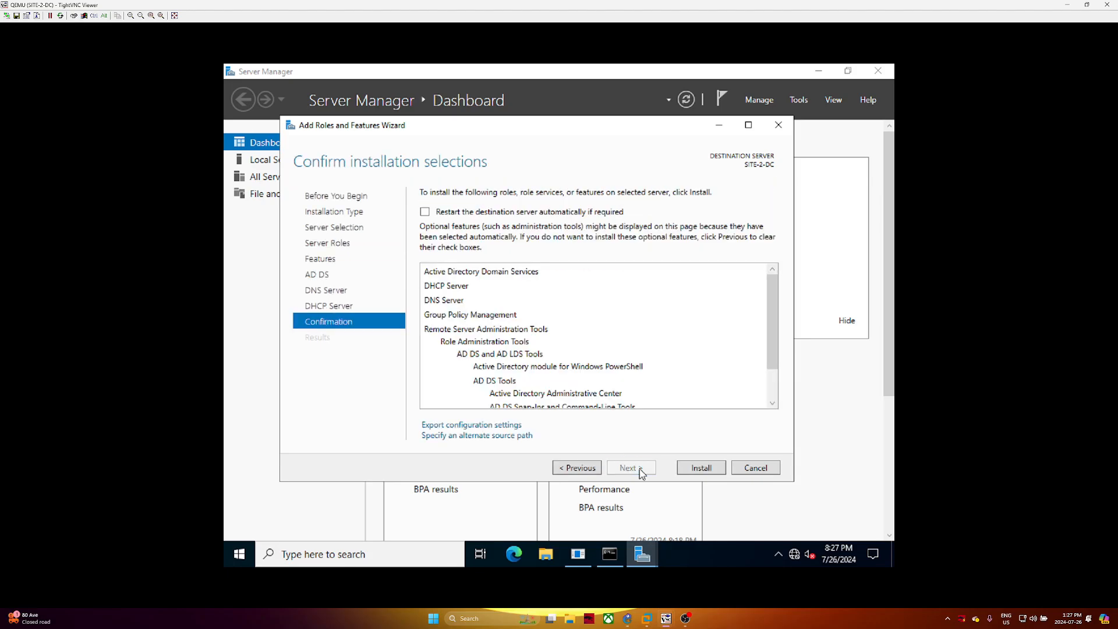
{"action": "left_click", "coordinate": [711, 473]}
Switch to SITE-3-DC, maximize its viewer, bring Server Manager forward and dismiss the Shutdown Event Tracker
{"action": "mouse_move", "coordinate": [642, 560]}
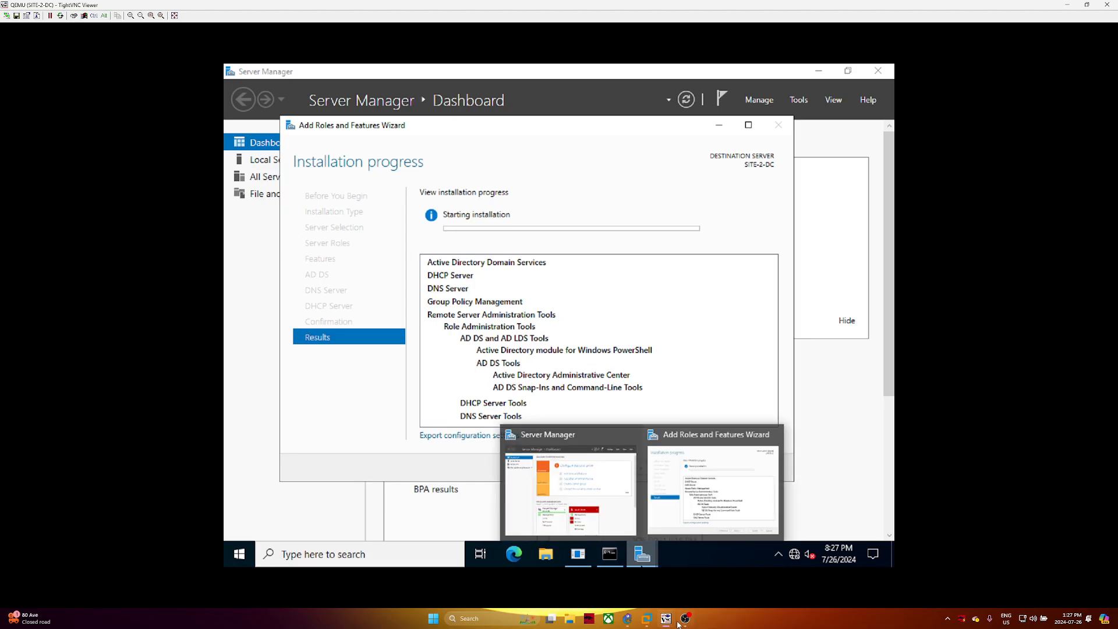
{"action": "mouse_move", "coordinate": [672, 623]}
{"action": "left_click", "coordinate": [681, 582]}
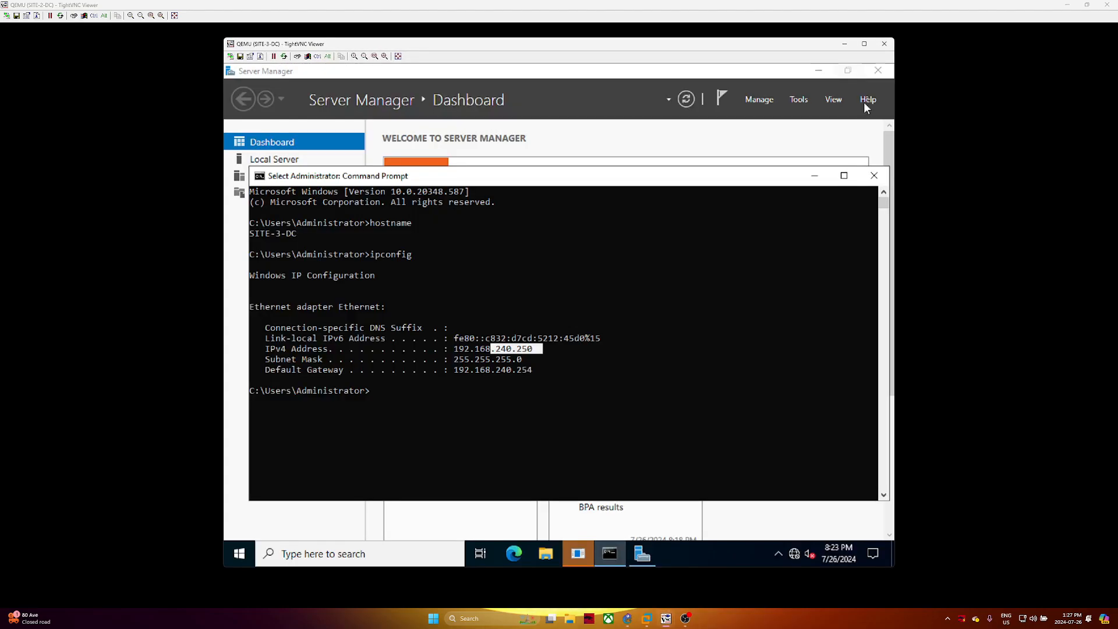
{"action": "left_click", "coordinate": [864, 44]}
{"action": "left_click", "coordinate": [238, 554]}
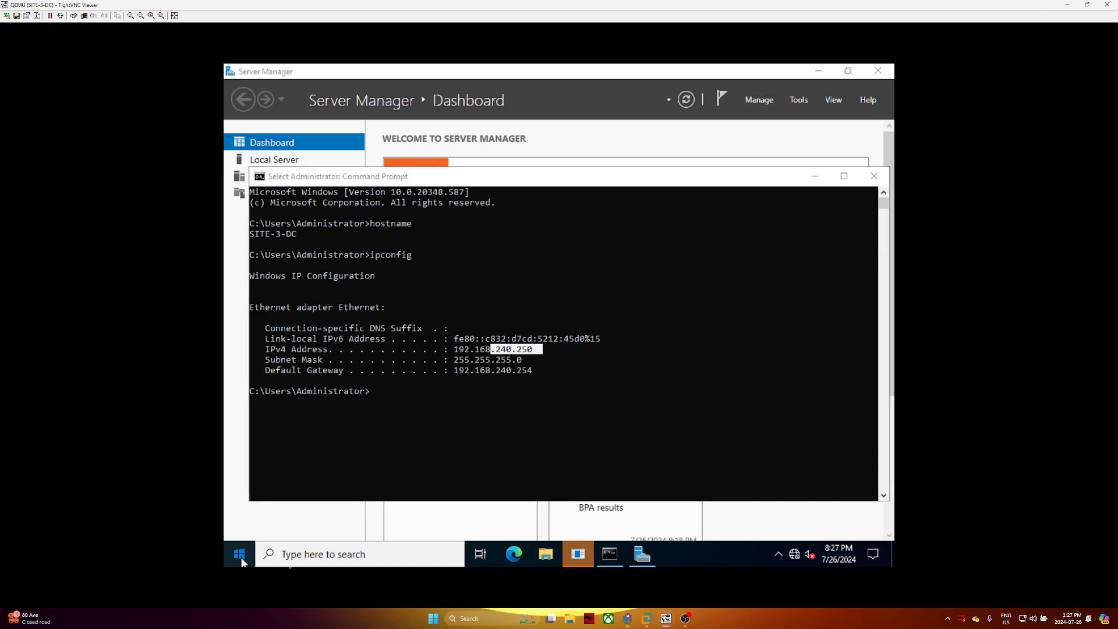
{"action": "left_click", "coordinate": [642, 554]}
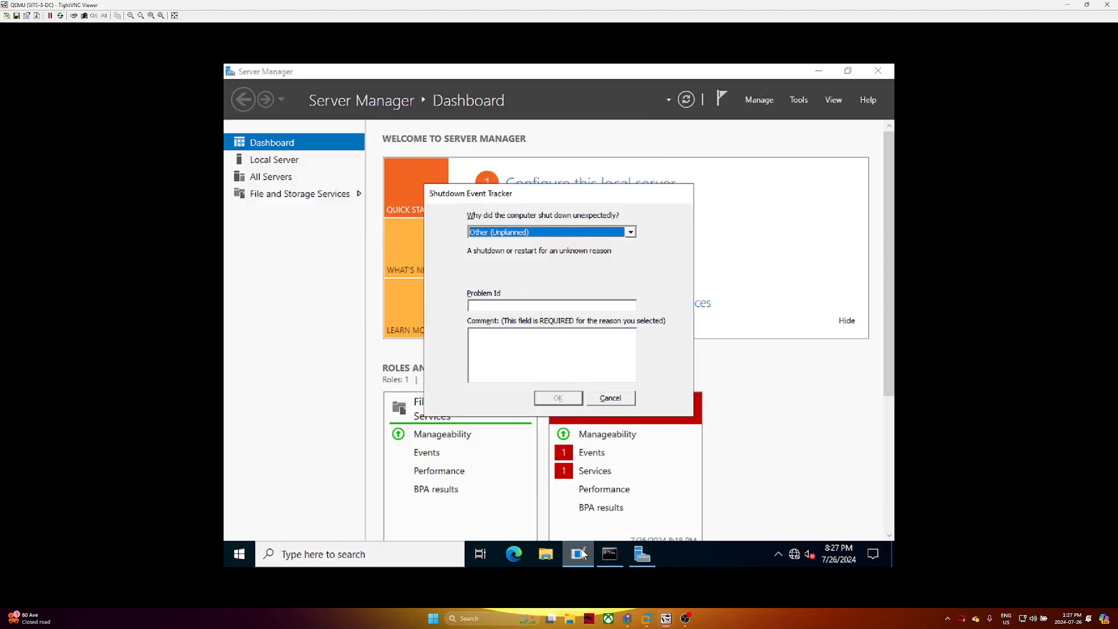
{"action": "left_click", "coordinate": [610, 398]}
{"action": "left_click", "coordinate": [611, 406]}
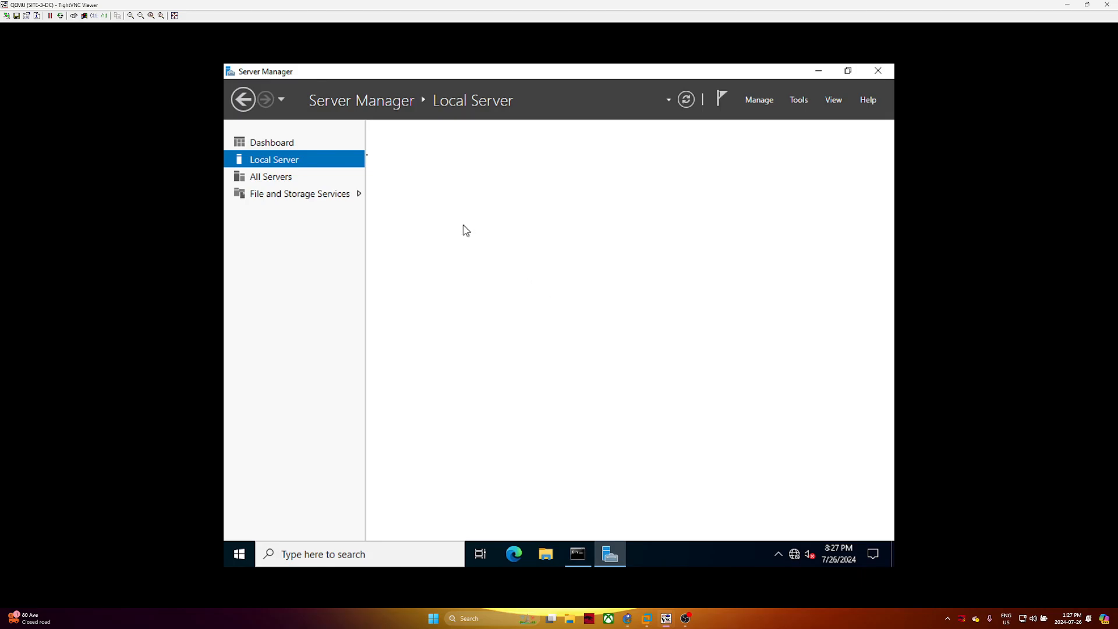
Start adding roles and features with SITE-3-DC as the destination server, proceeding to the server role selection
{"action": "left_click", "coordinate": [760, 101]}
{"action": "left_click", "coordinate": [767, 116]}
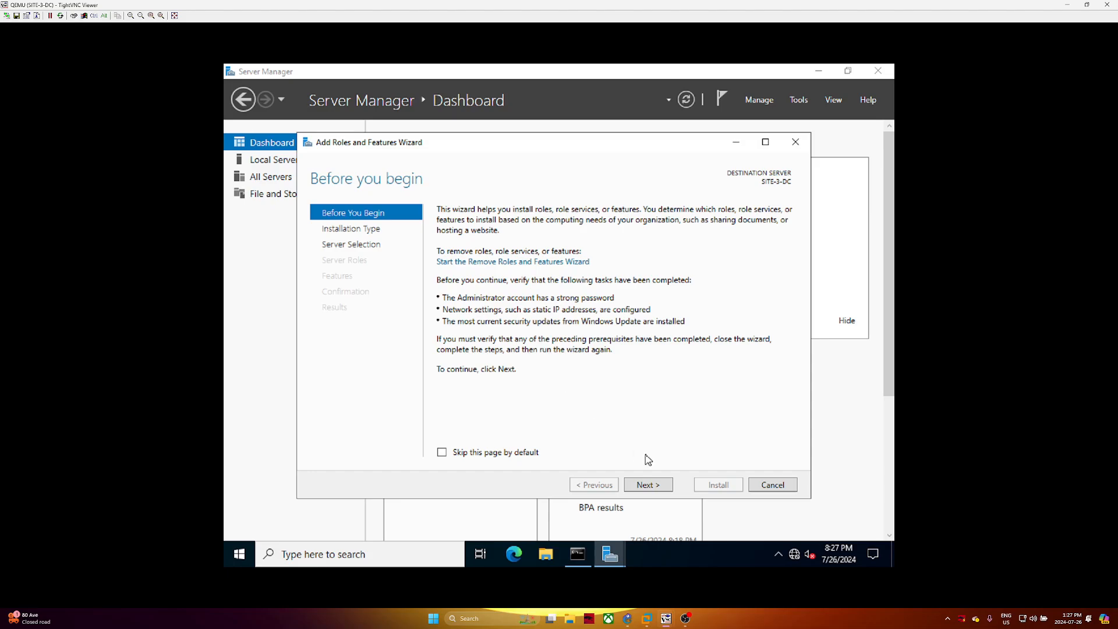
{"action": "left_click", "coordinate": [648, 485]}
{"action": "left_click", "coordinate": [648, 485]}
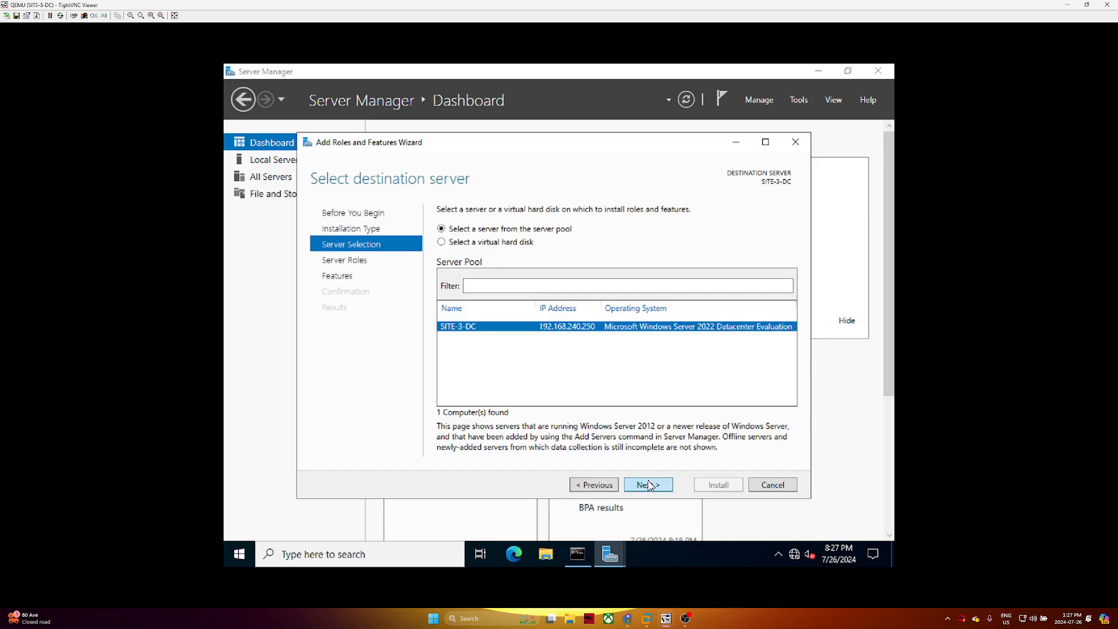
{"action": "left_click", "coordinate": [648, 485]}
Select the Active Directory Domain Services, DNS Server and DHCP Server roles for SITE-3-DC, including their required features
{"action": "left_click", "coordinate": [455, 261]}
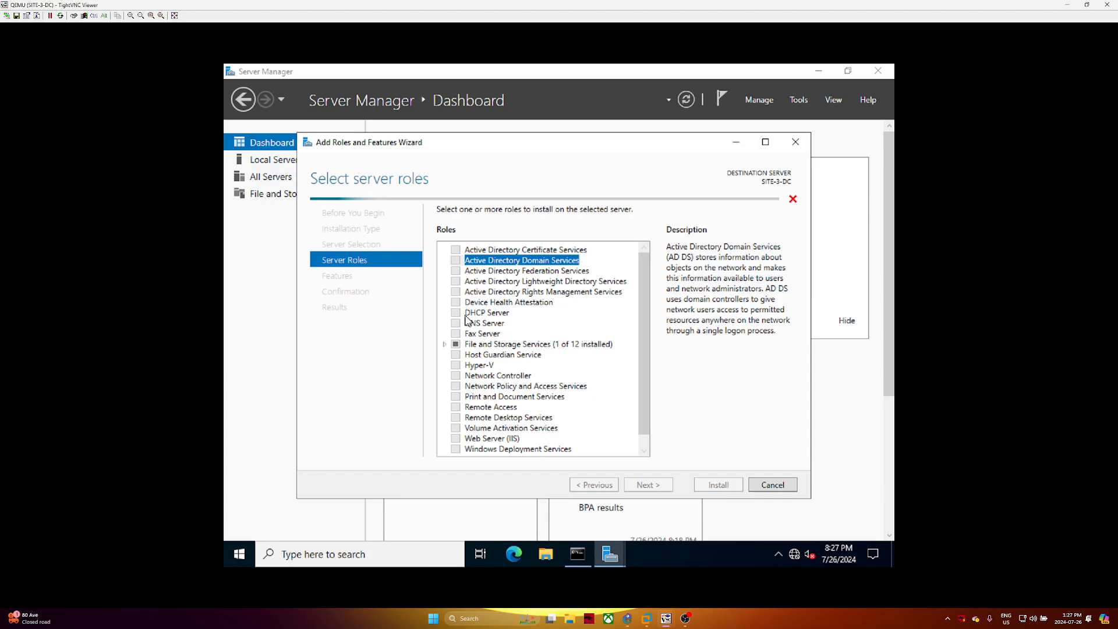
{"action": "left_click", "coordinate": [588, 433]}
{"action": "left_click", "coordinate": [456, 323]}
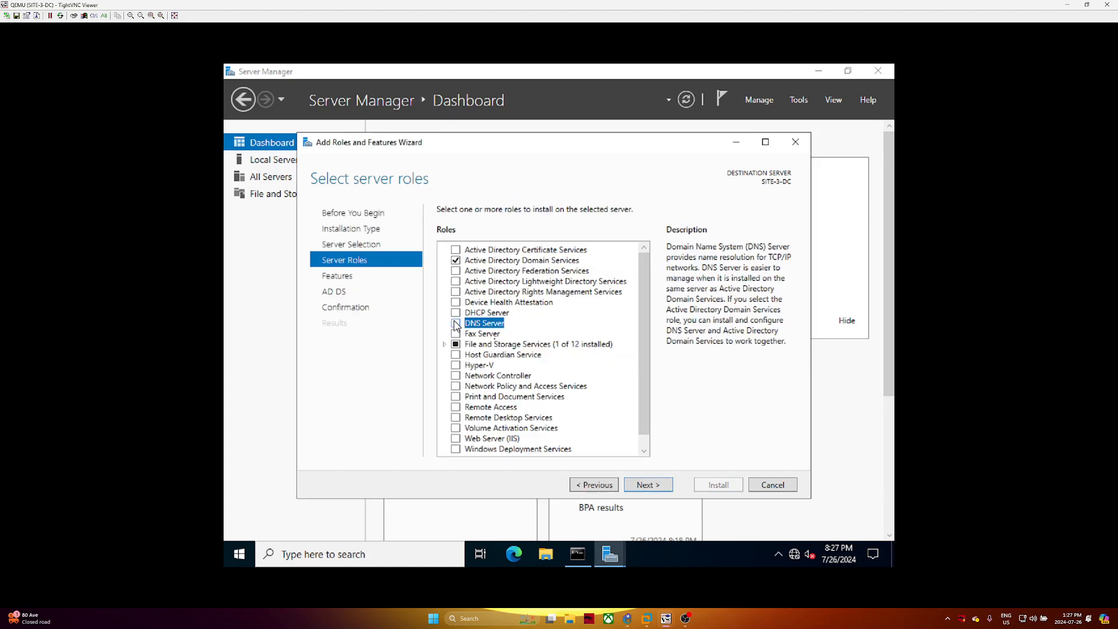
{"action": "left_click", "coordinate": [653, 426]}
{"action": "left_click", "coordinate": [456, 312]}
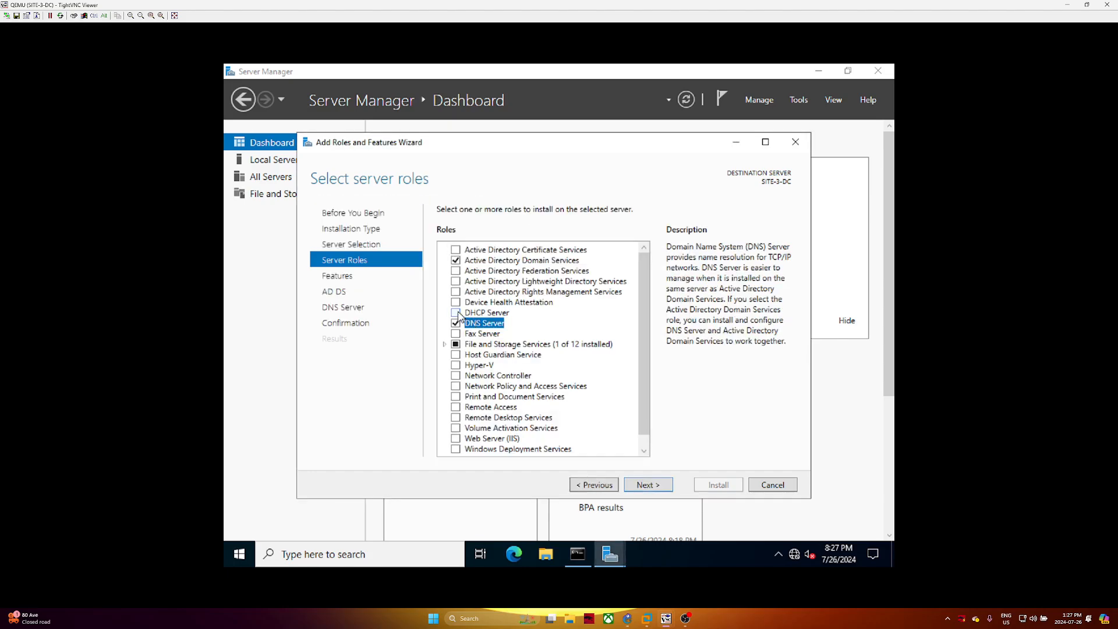
{"action": "left_click", "coordinate": [590, 427]}
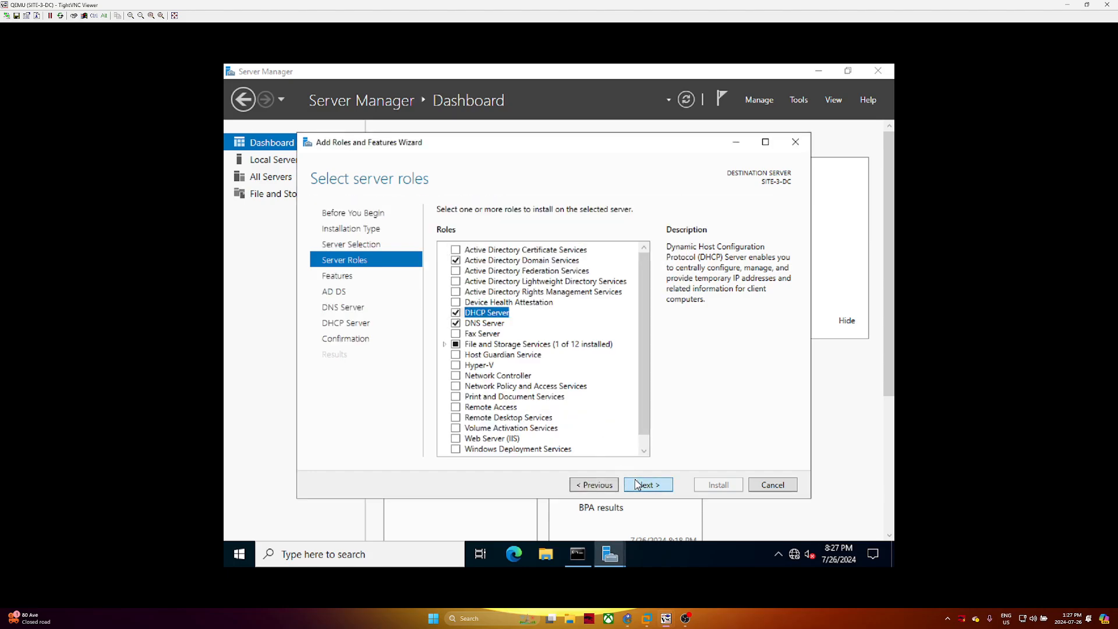
Accept the remaining default settings and start installing the selected roles on SITE-3-DC
{"action": "left_click", "coordinate": [637, 485]}
{"action": "left_click", "coordinate": [637, 485]}
{"action": "left_click", "coordinate": [637, 485]}
{"action": "left_click", "coordinate": [637, 485]}
{"action": "left_click", "coordinate": [637, 485]}
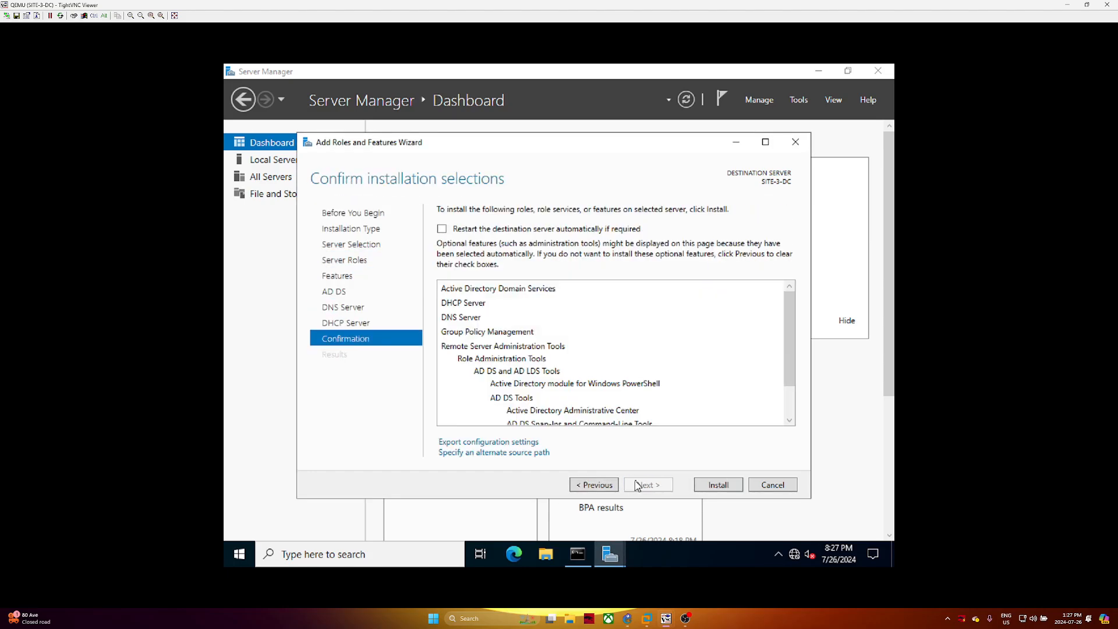
{"action": "left_click", "coordinate": [720, 490]}
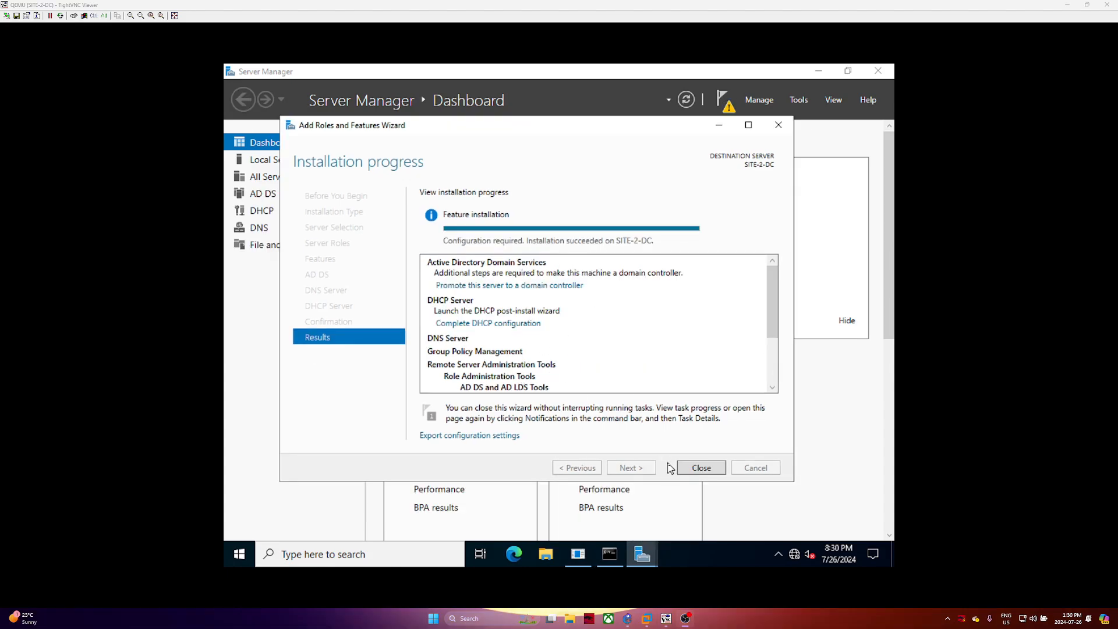
On SITE-2-DC, close the installation wizard, check the post-deployment notifications, and close the Shutdown Event Tracker and Command Prompt
{"action": "left_click", "coordinate": [700, 467]}
{"action": "left_click", "coordinate": [724, 100]}
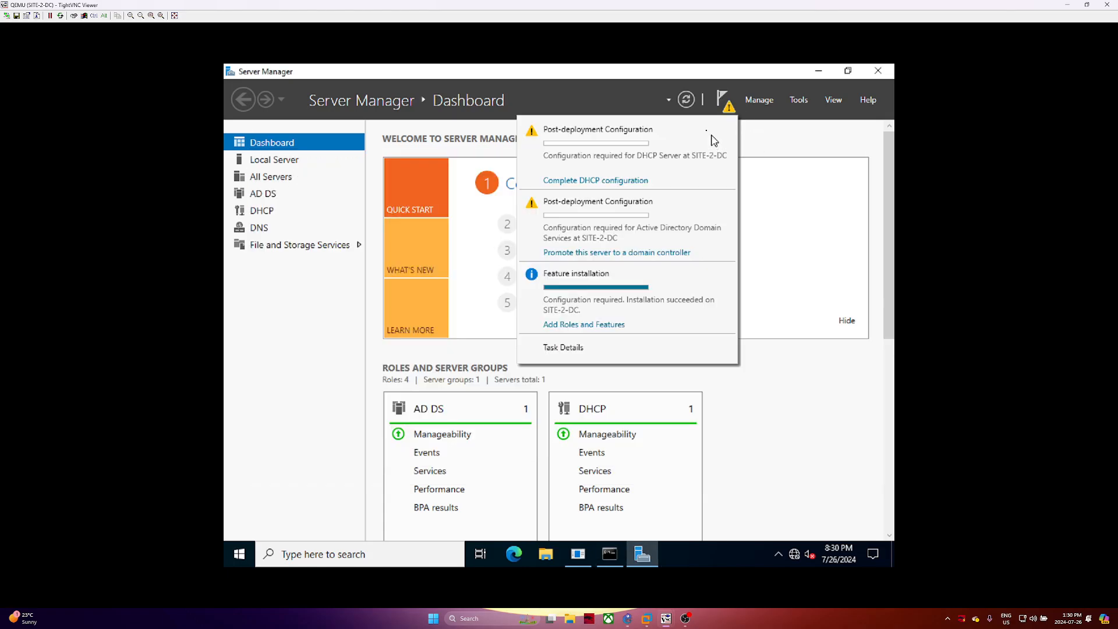
{"action": "left_click", "coordinate": [589, 556]}
{"action": "left_click", "coordinate": [608, 397]}
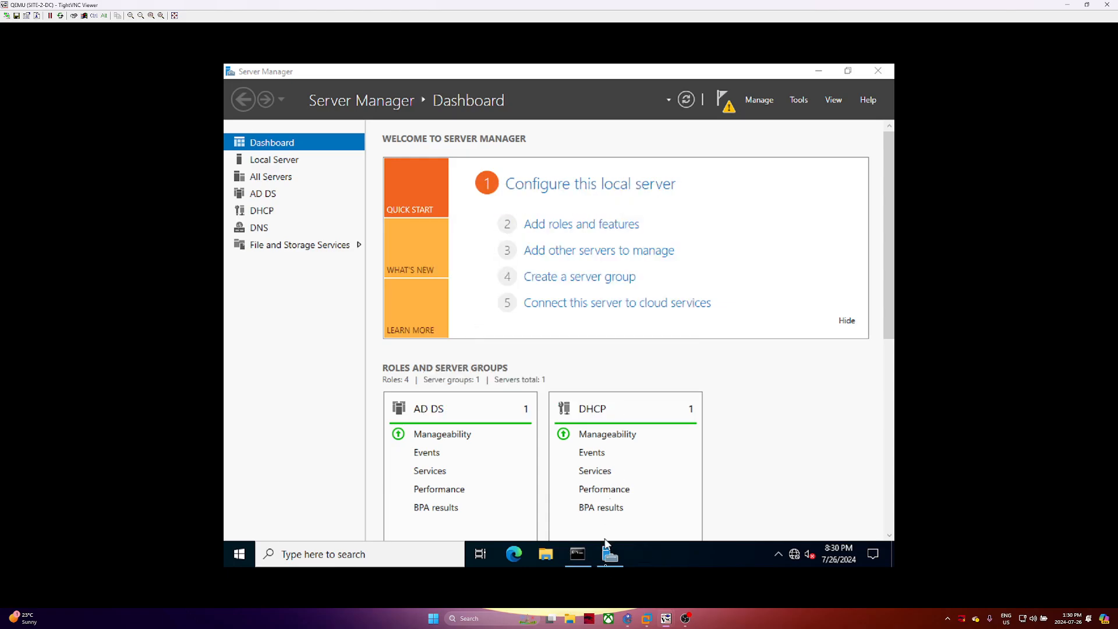
{"action": "left_click", "coordinate": [579, 559]}
{"action": "left_click", "coordinate": [879, 158]}
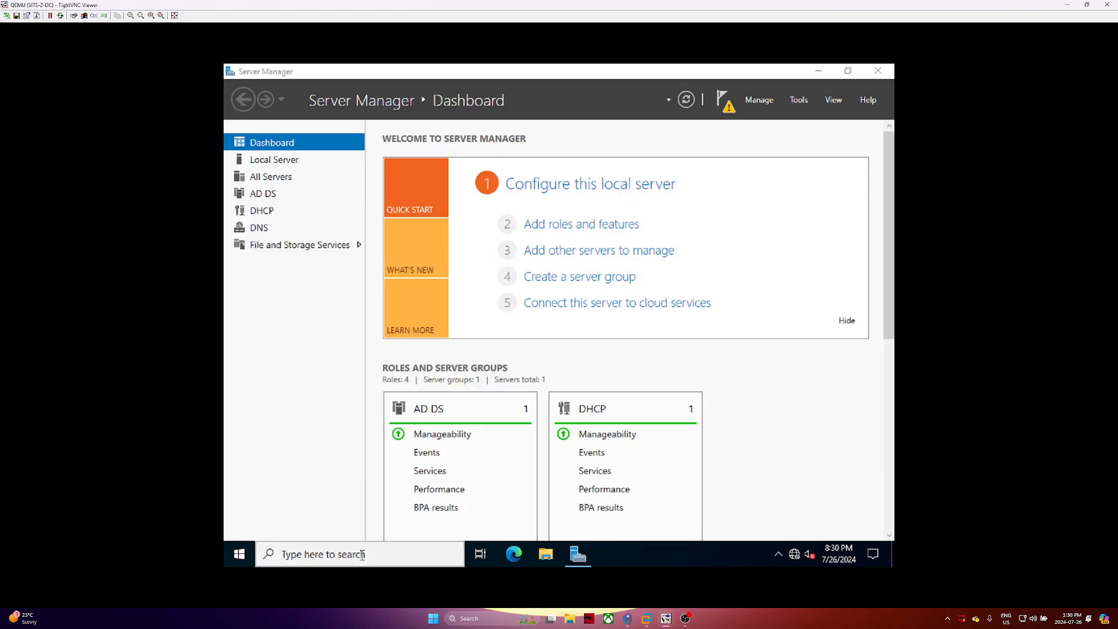
Open Control Panel on SITE-2-DC, show its items as large icons and open Administrative Tools
{"action": "left_click", "coordinate": [362, 555]}
{"action": "type", "text": "control"}
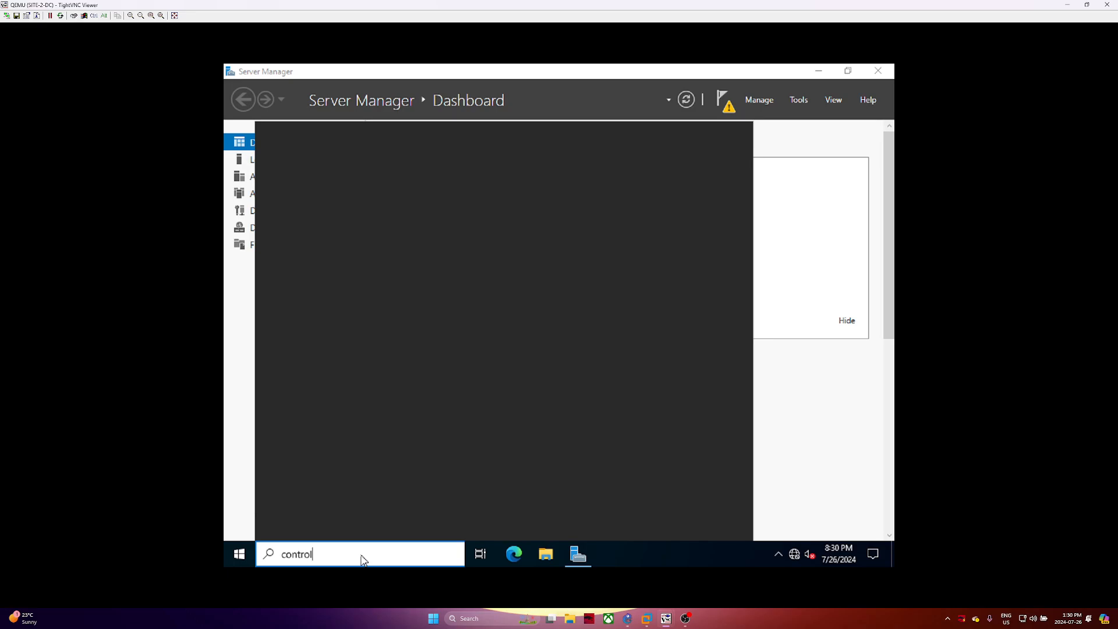
{"action": "key", "text": "Escape"}
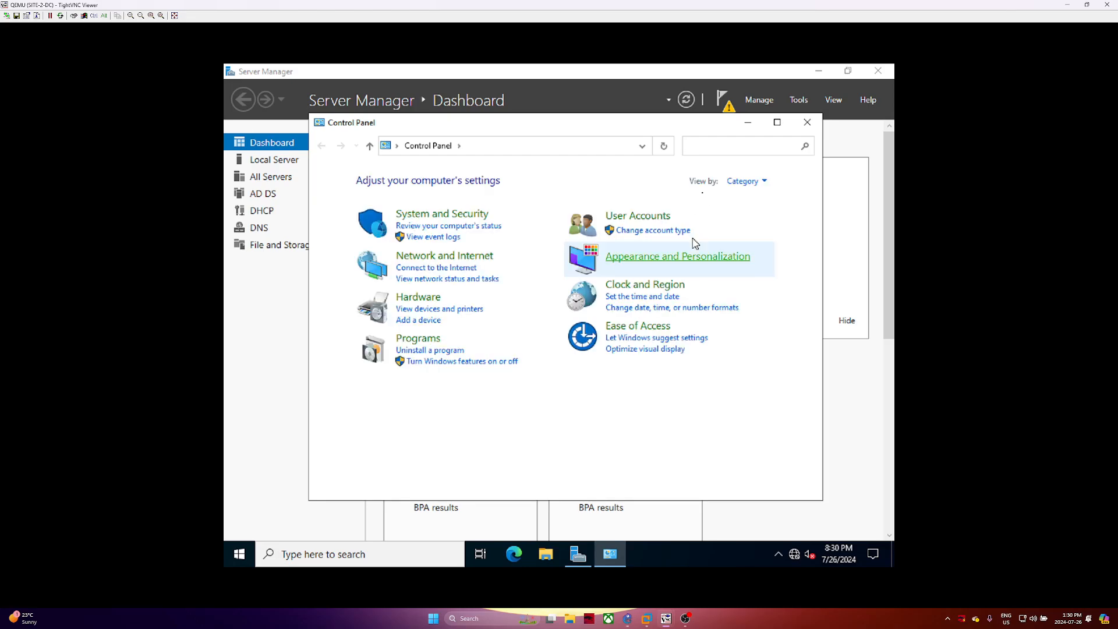
{"action": "left_click", "coordinate": [738, 182]}
{"action": "left_click", "coordinate": [744, 215]}
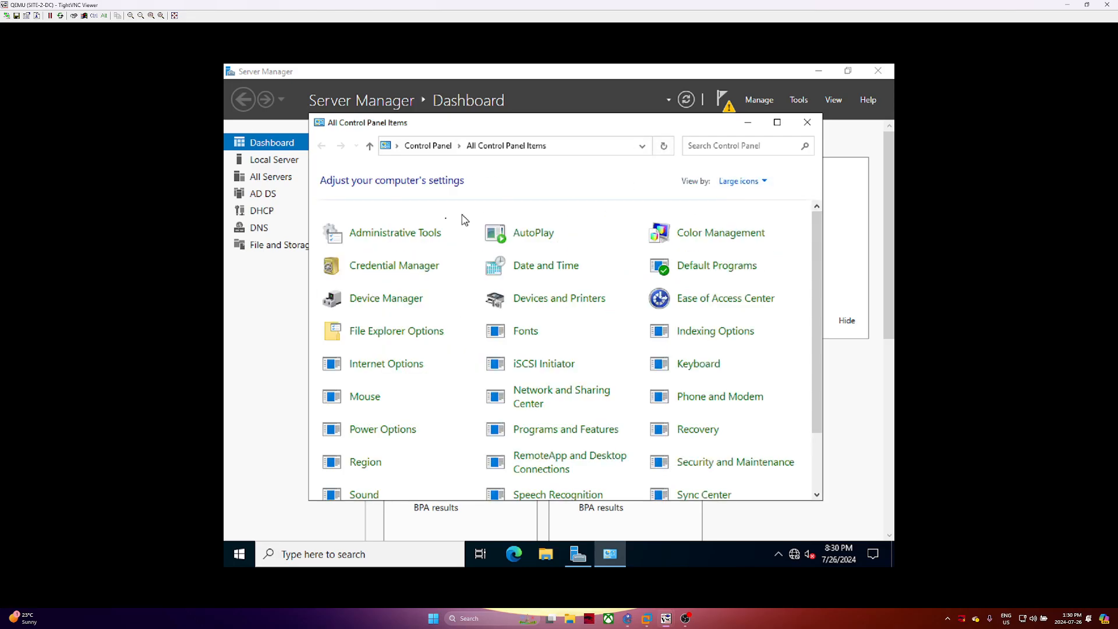
{"action": "left_click", "coordinate": [406, 240]}
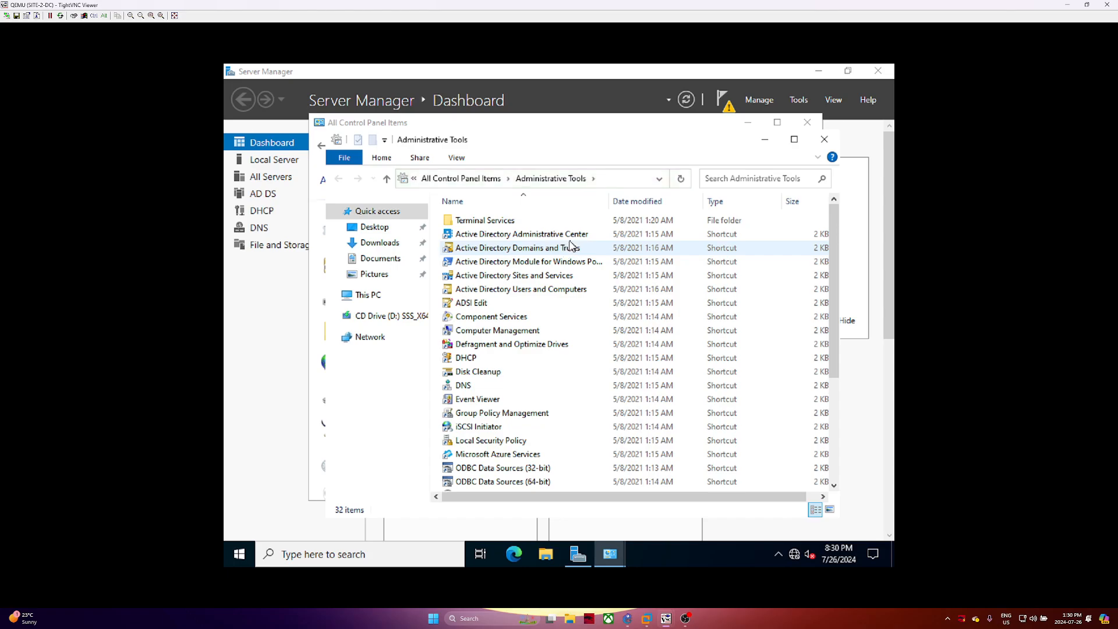
Create desktop shortcuts on SITE-2-DC for AD Administrative Center, AD Sites and Services, AD Users and Computers, DHCP, DNS and Group Policy Management
{"action": "left_click", "coordinate": [571, 238]}
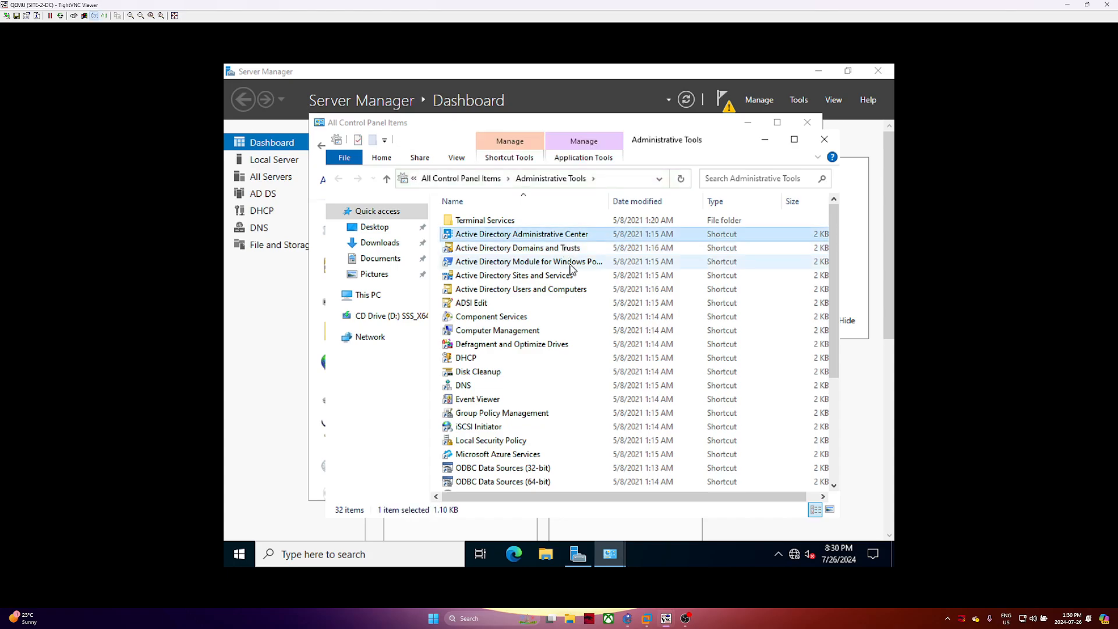
{"action": "left_click", "coordinate": [572, 277], "text": "ctrl"}
{"action": "left_click", "coordinate": [575, 290], "text": "ctrl"}
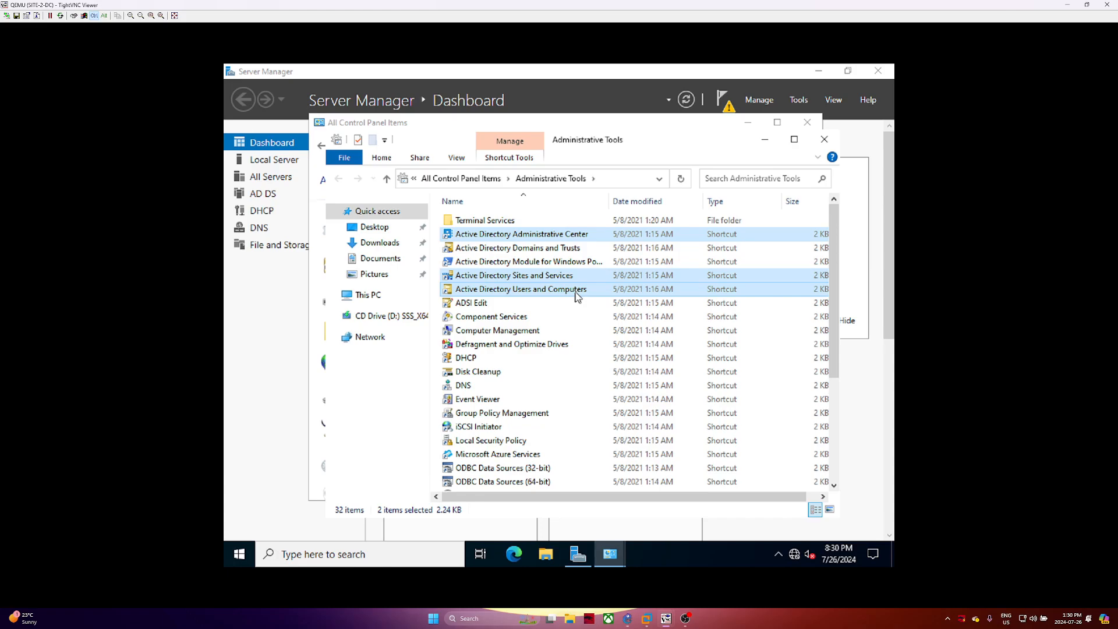
{"action": "left_click", "coordinate": [573, 360], "text": "ctrl"}
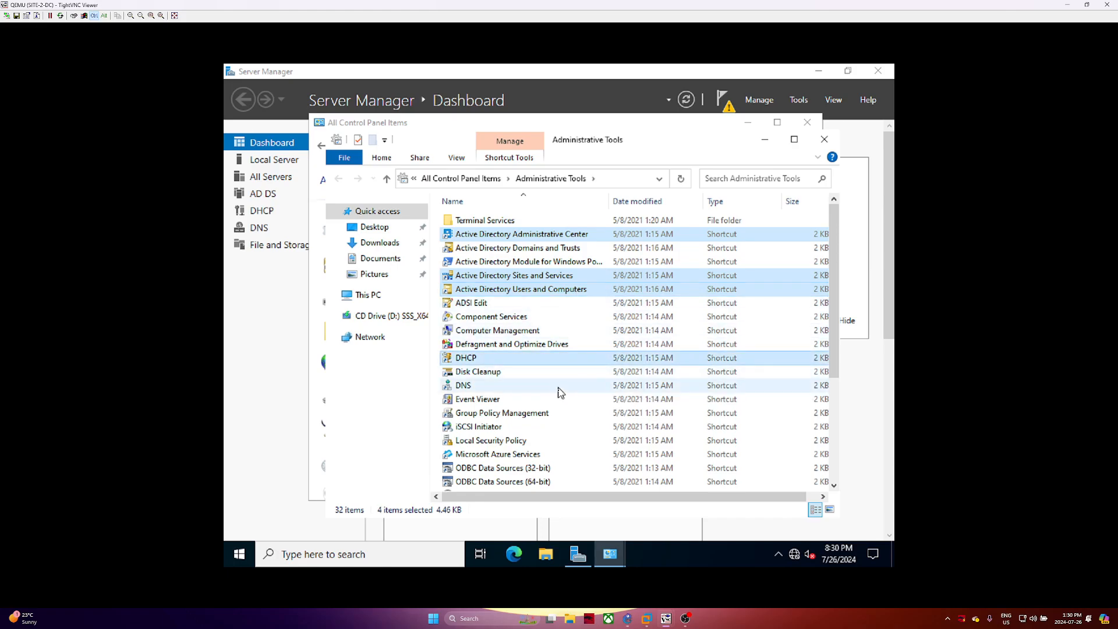
{"action": "left_click", "coordinate": [559, 387], "text": "ctrl"}
{"action": "left_click", "coordinate": [555, 414], "text": "ctrl"}
{"action": "right_click", "coordinate": [556, 414]}
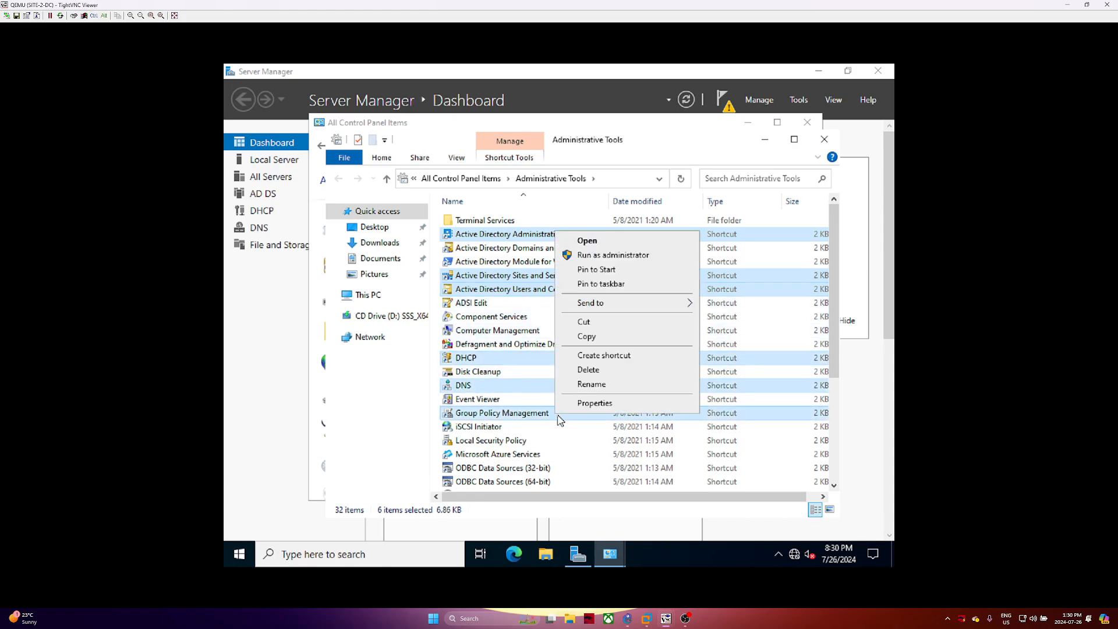
{"action": "mouse_move", "coordinate": [661, 303]}
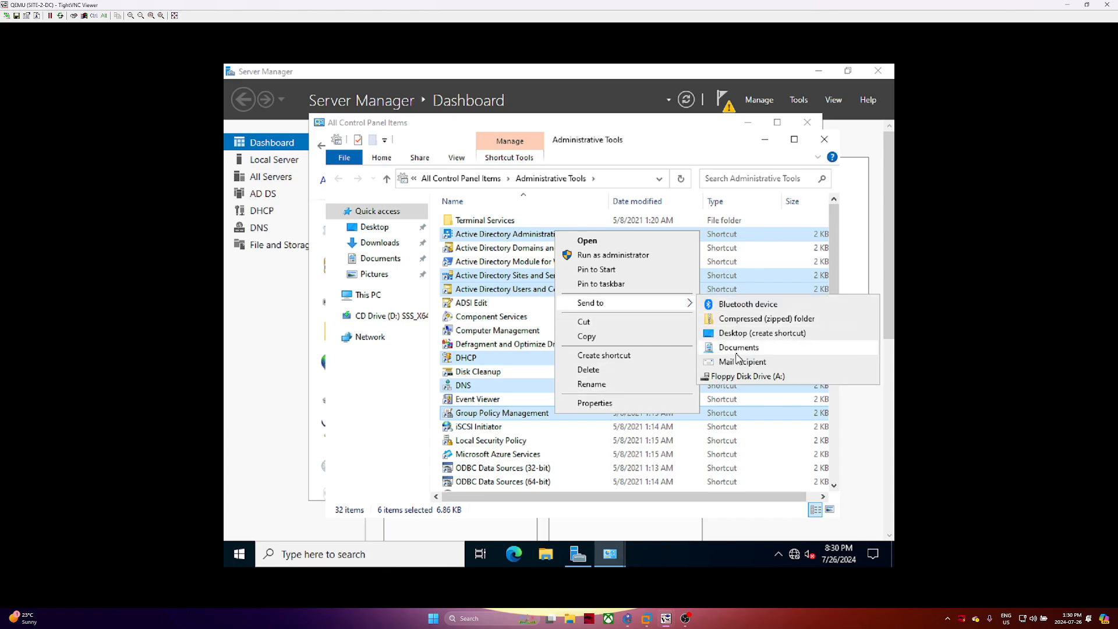
{"action": "left_click", "coordinate": [753, 334]}
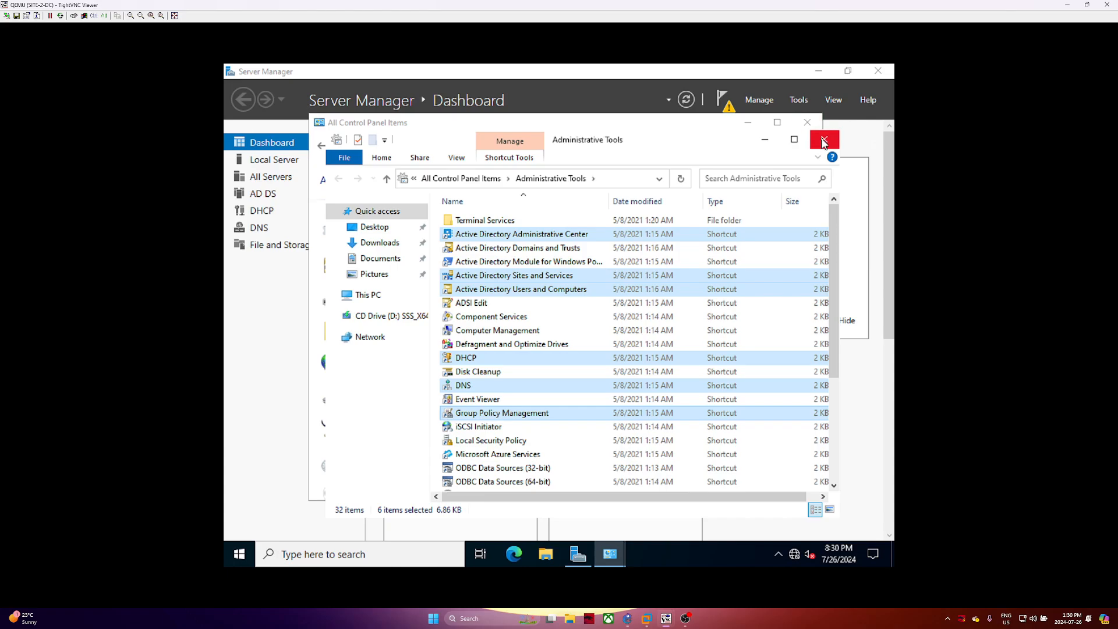
Close the open windows on SITE-2-DC and arrange the shortcuts in two rows: Active Directory tools above DHCP, DNS and Group Policy Management
{"action": "left_click", "coordinate": [824, 140]}
{"action": "left_click", "coordinate": [807, 123]}
{"action": "left_click", "coordinate": [878, 70]}
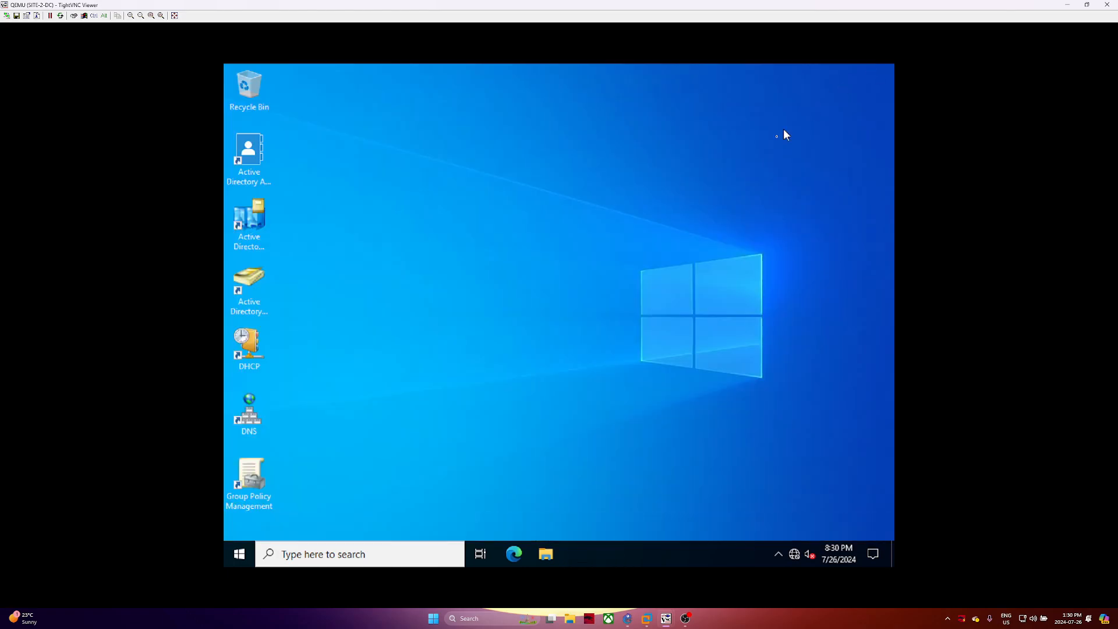
{"action": "left_click_drag", "start_coordinate": [245, 152], "coordinate": [398, 153]}
{"action": "left_click_drag", "start_coordinate": [248, 218], "coordinate": [452, 163]}
{"action": "left_click_drag", "start_coordinate": [256, 279], "coordinate": [511, 152]}
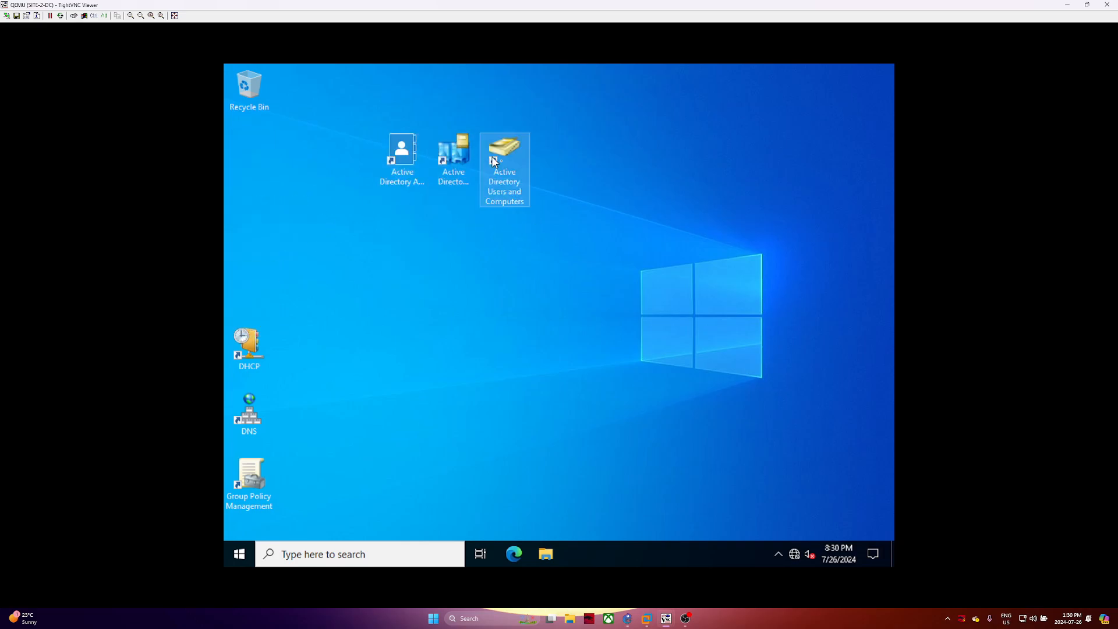
{"action": "left_click_drag", "start_coordinate": [250, 343], "coordinate": [403, 263]}
{"action": "left_click_drag", "start_coordinate": [249, 412], "coordinate": [453, 282]}
{"action": "left_click_drag", "start_coordinate": [257, 481], "coordinate": [507, 285]}
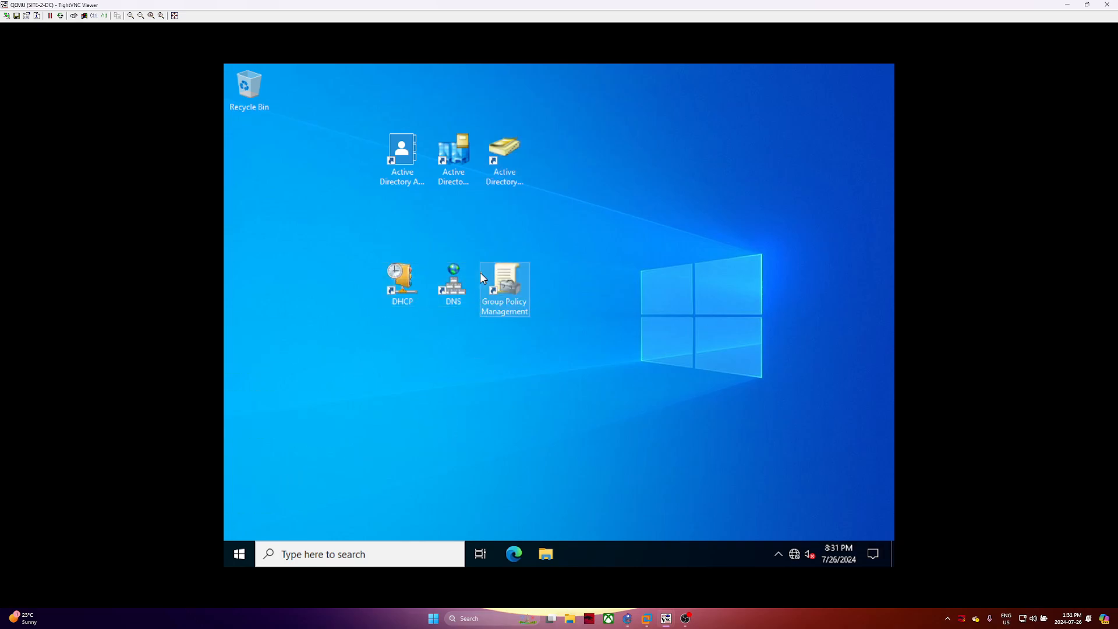
{"action": "left_click", "coordinate": [599, 326]}
On SITE-3-DC, close the installation wizard, check the post-deployment notifications and close the Command Prompt
{"action": "mouse_move", "coordinate": [645, 617]}
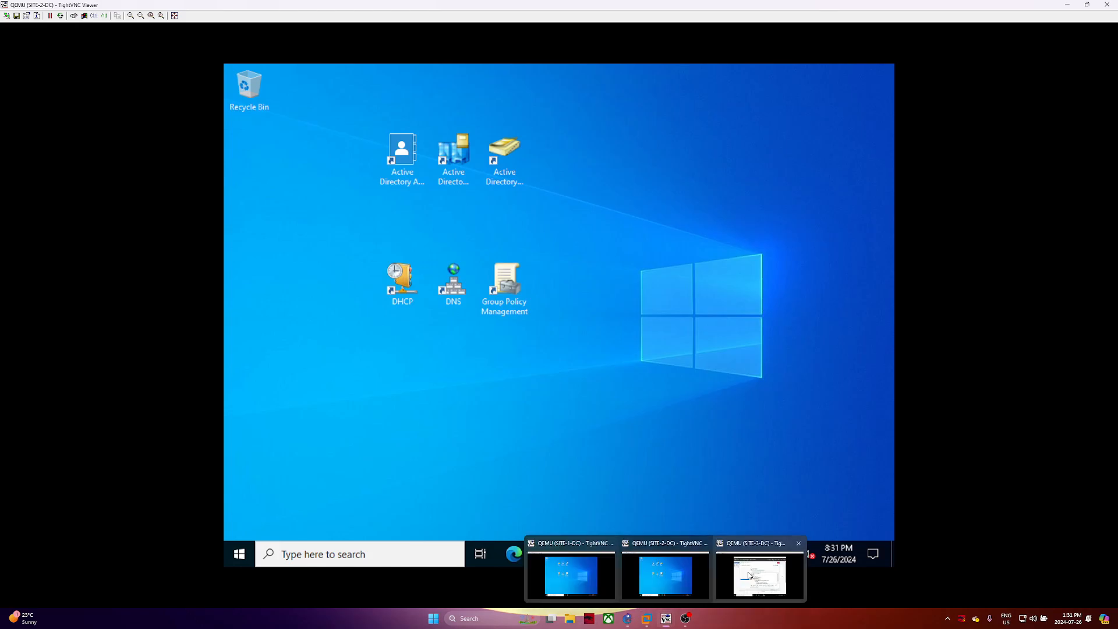
{"action": "left_click", "coordinate": [756, 575]}
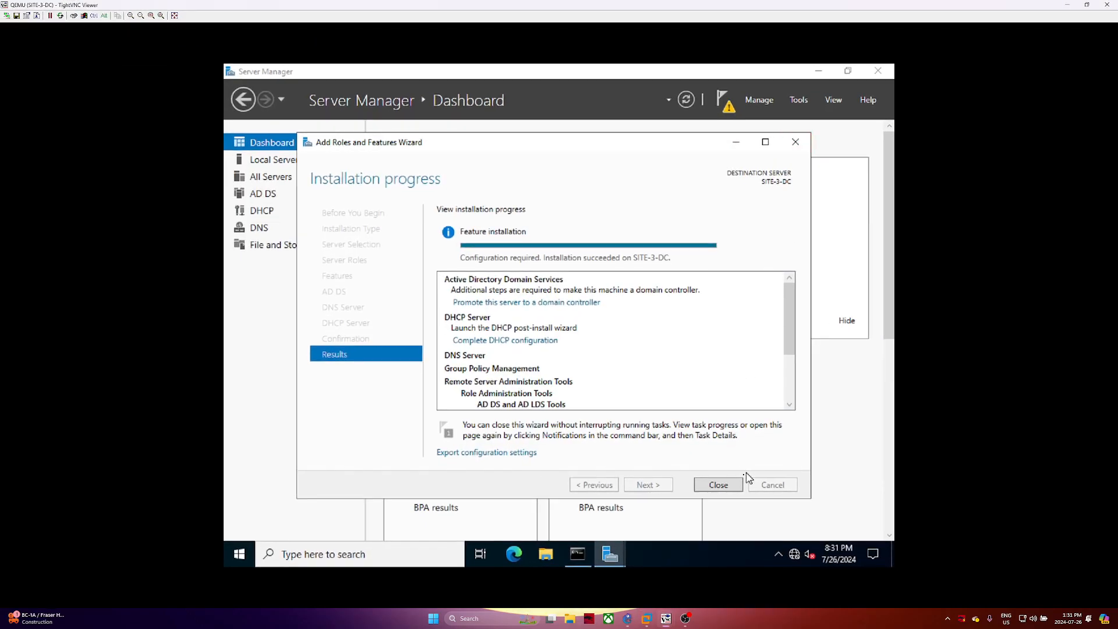
{"action": "left_click", "coordinate": [728, 488]}
{"action": "left_click", "coordinate": [725, 102]}
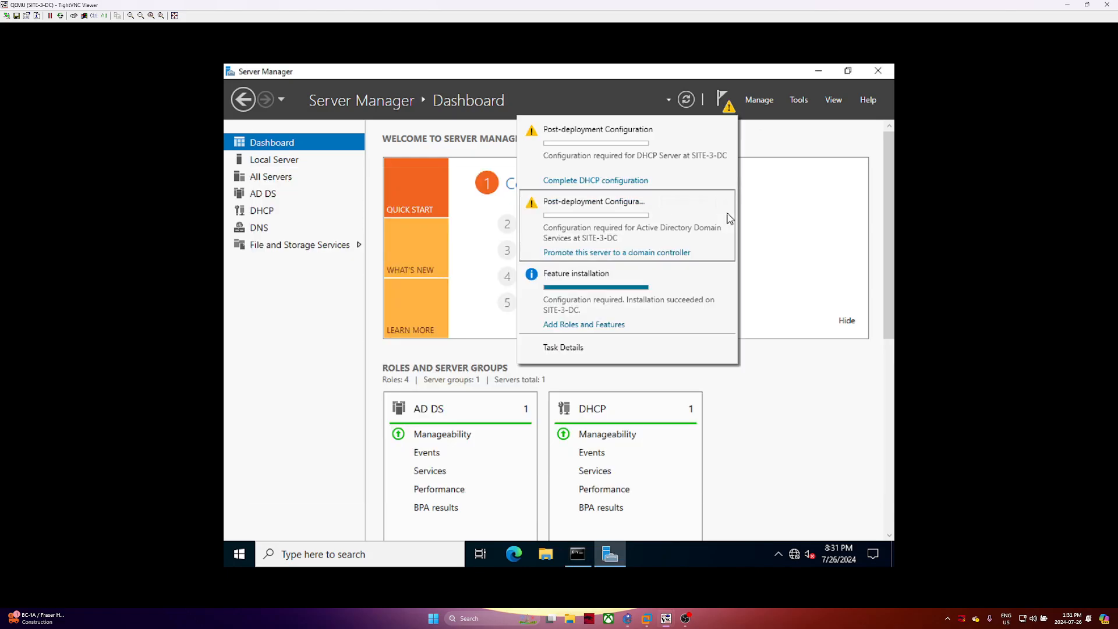
{"action": "left_click", "coordinate": [577, 554]}
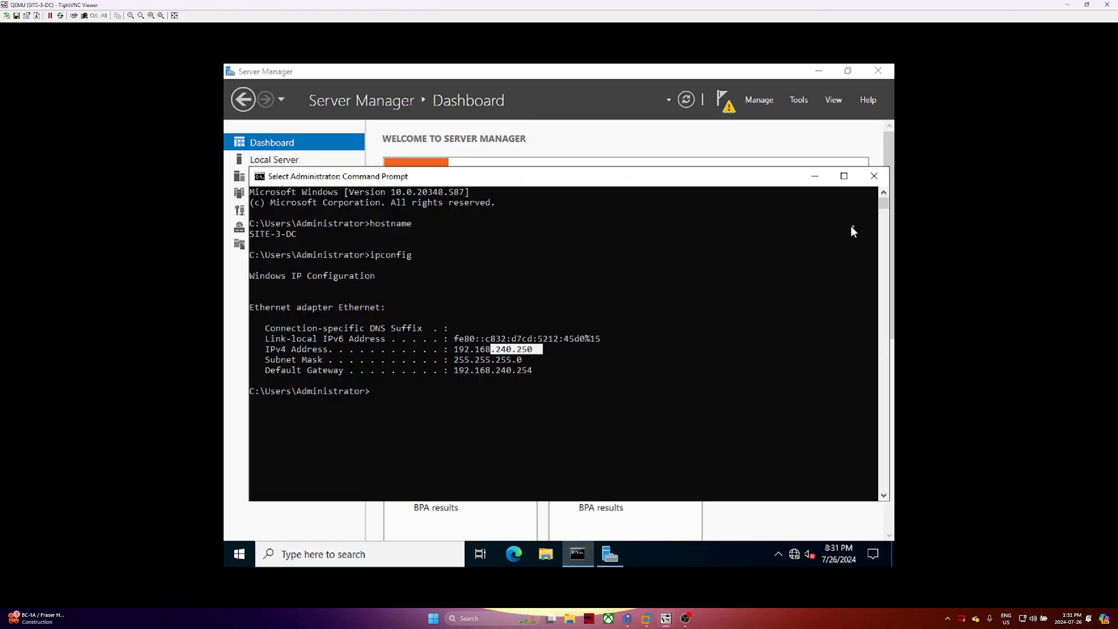
{"action": "left_click", "coordinate": [872, 177]}
Open Control Panel on SITE-3-DC, show its items as large icons and open Administrative Tools
{"action": "left_click", "coordinate": [391, 556]}
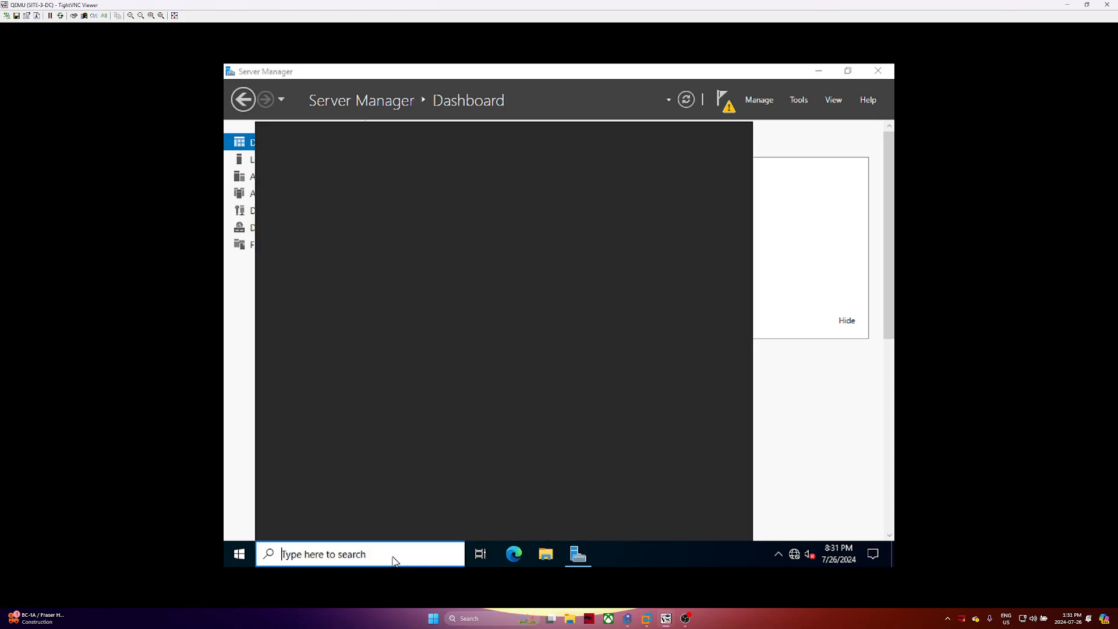
{"action": "type", "text": "control"}
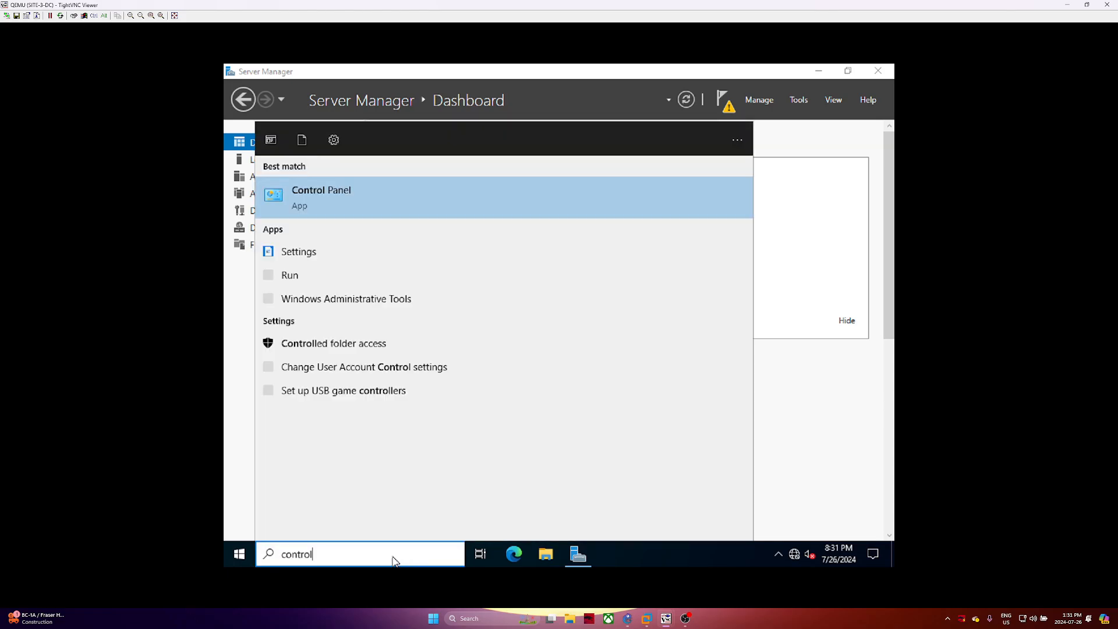
{"action": "key", "text": "Return"}
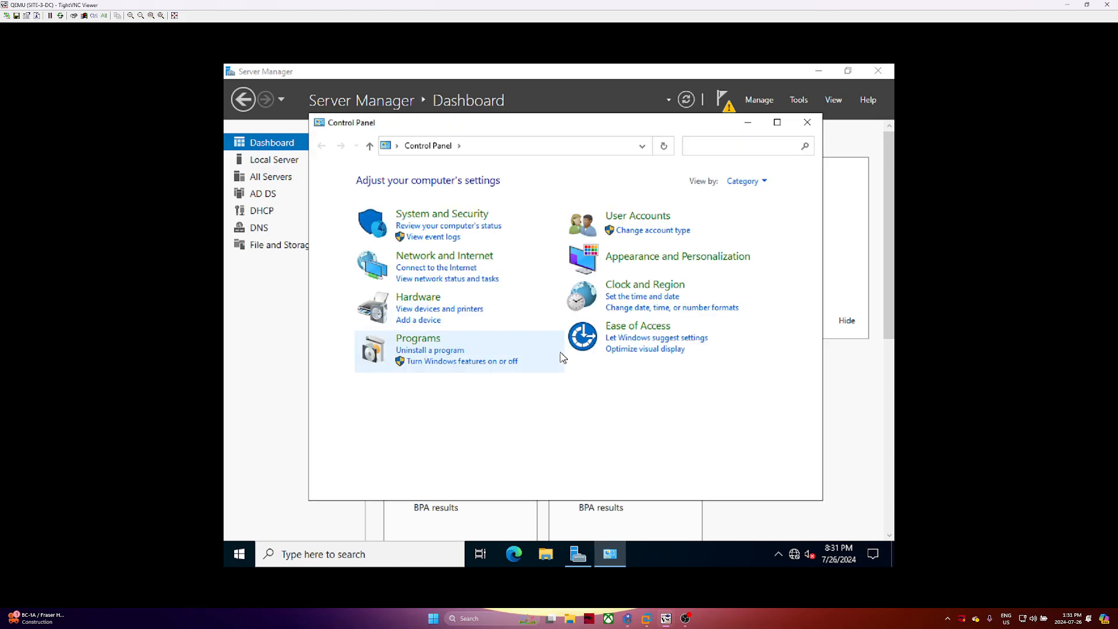
{"action": "left_click", "coordinate": [744, 182]}
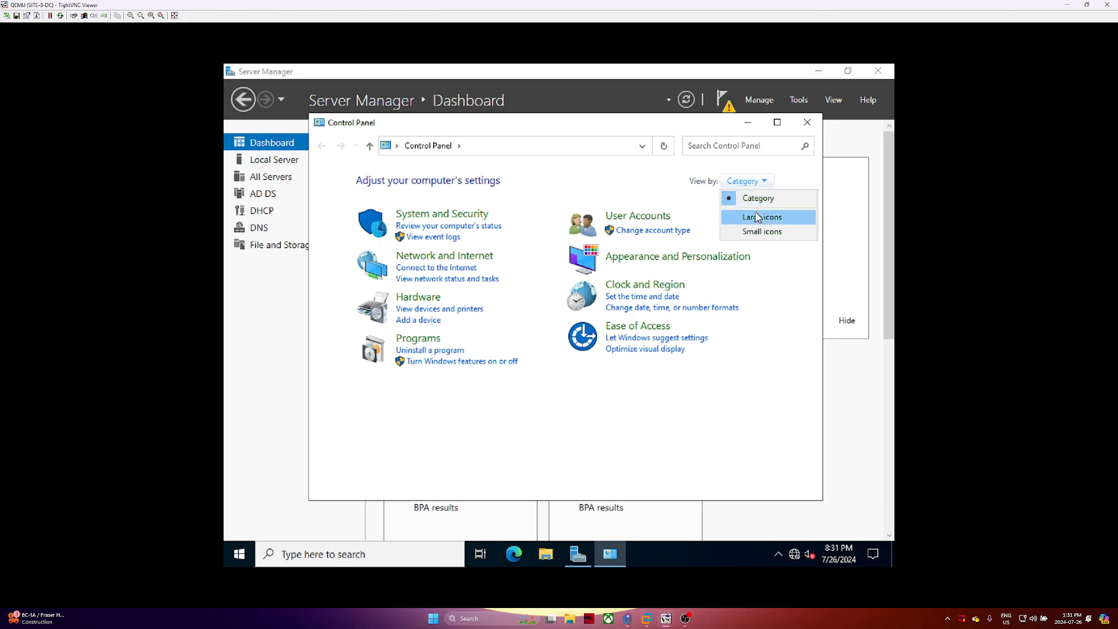
{"action": "left_click", "coordinate": [757, 217]}
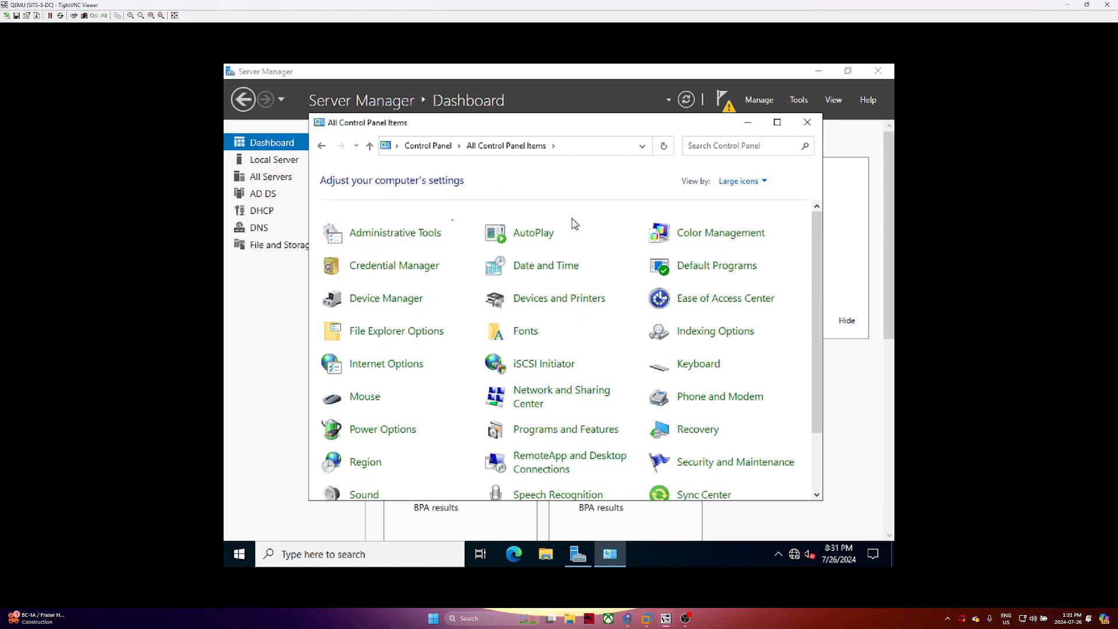
{"action": "left_click", "coordinate": [371, 233]}
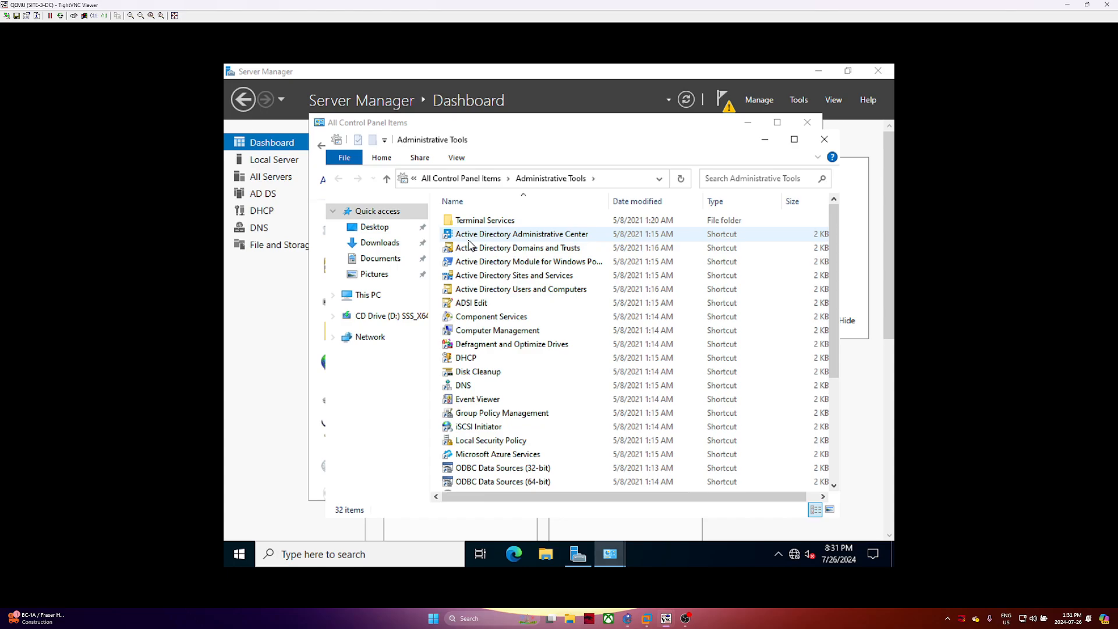
Create desktop shortcuts on SITE-3-DC for AD Administrative Center, AD Sites and Services, AD Users and Computers, DHCP, DNS and Group Policy Management
{"action": "left_click", "coordinate": [471, 238]}
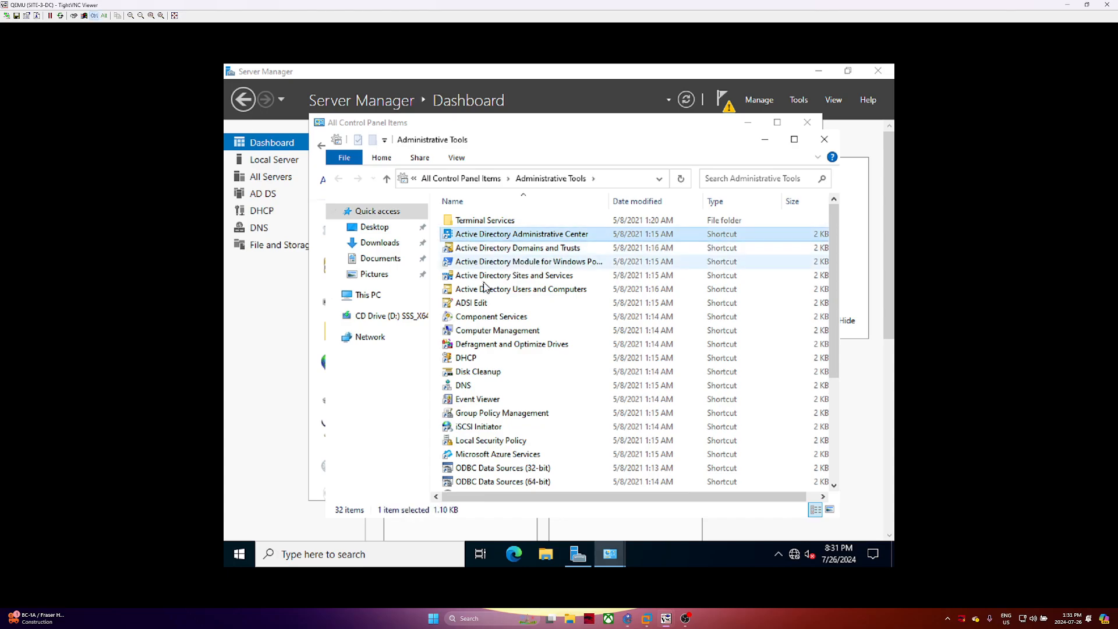
{"action": "left_click", "coordinate": [487, 276], "text": "ctrl"}
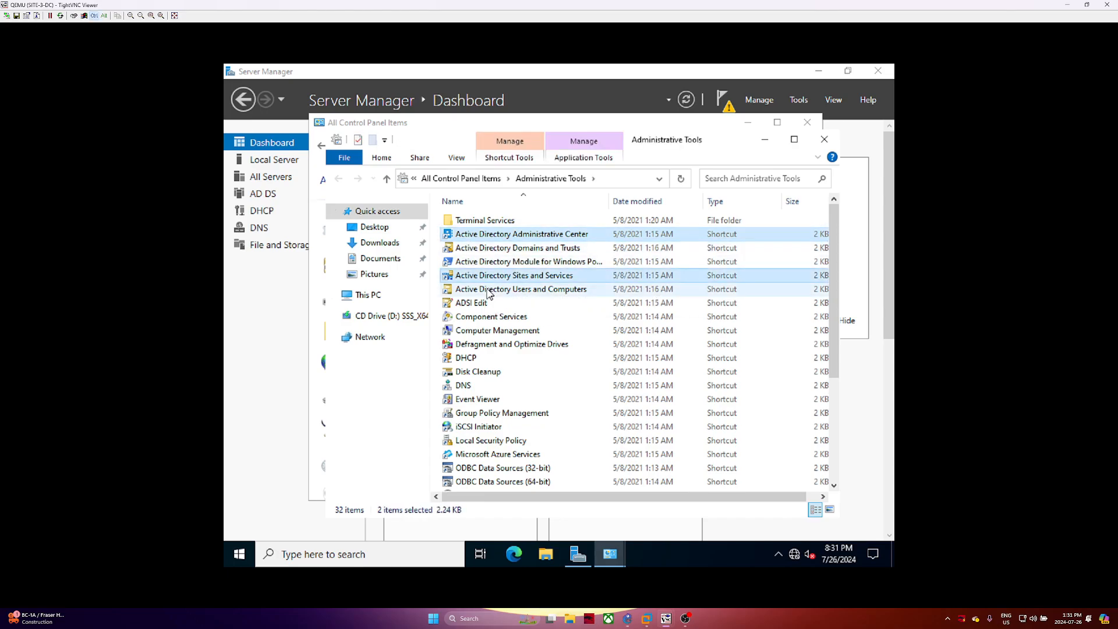
{"action": "left_click", "coordinate": [489, 289], "text": "ctrl"}
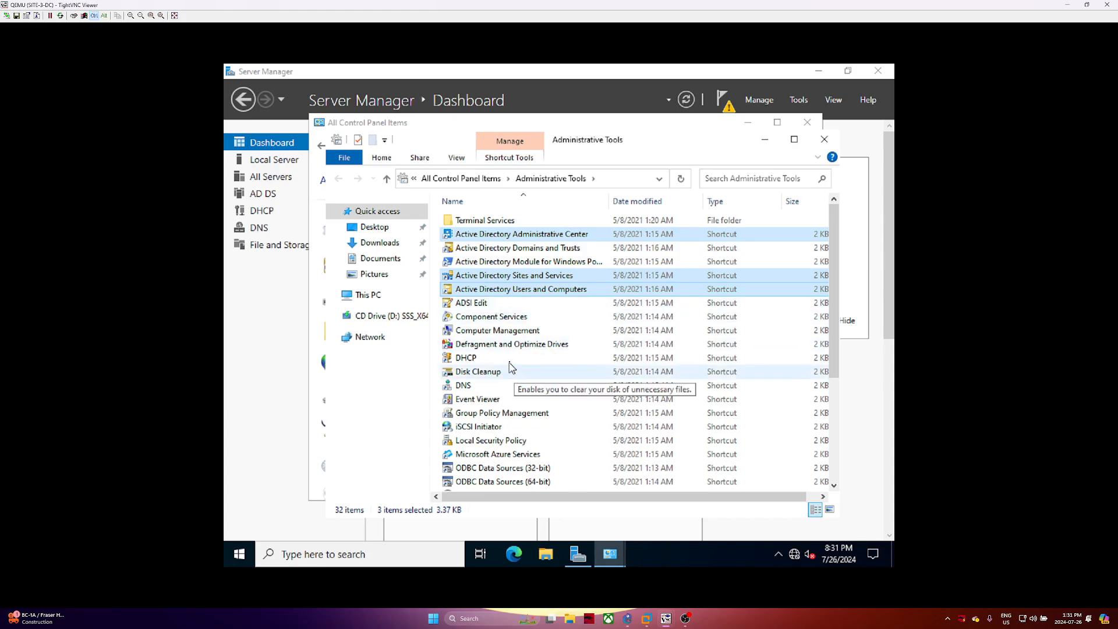
{"action": "left_click", "coordinate": [511, 359], "text": "ctrl"}
{"action": "left_click", "coordinate": [496, 387], "text": "ctrl"}
{"action": "left_click", "coordinate": [487, 414], "text": "ctrl"}
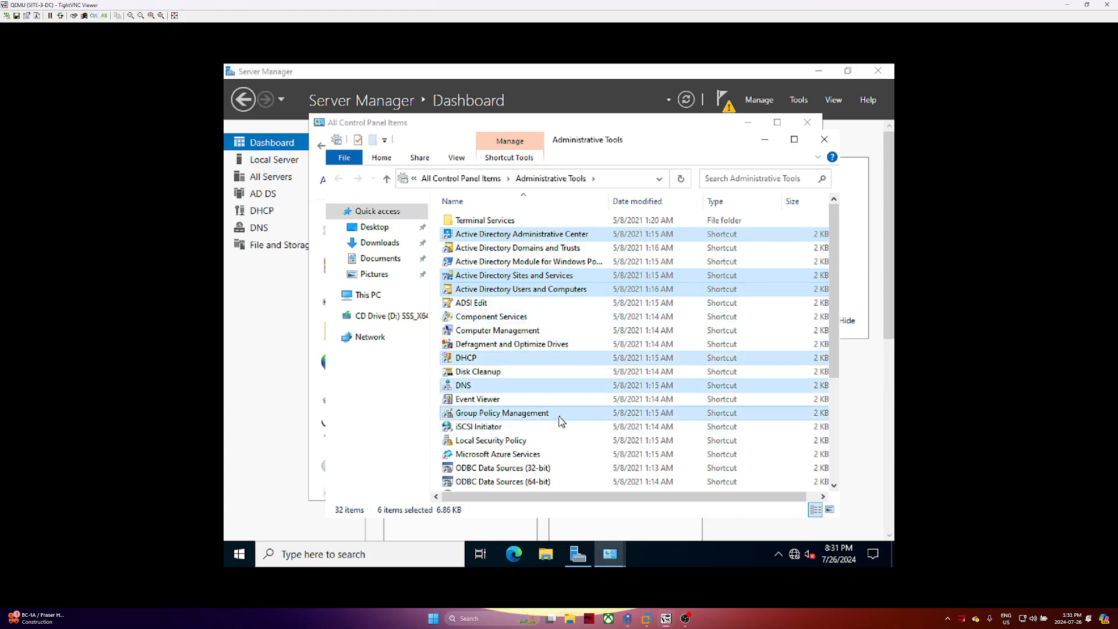
{"action": "right_click", "coordinate": [559, 421]}
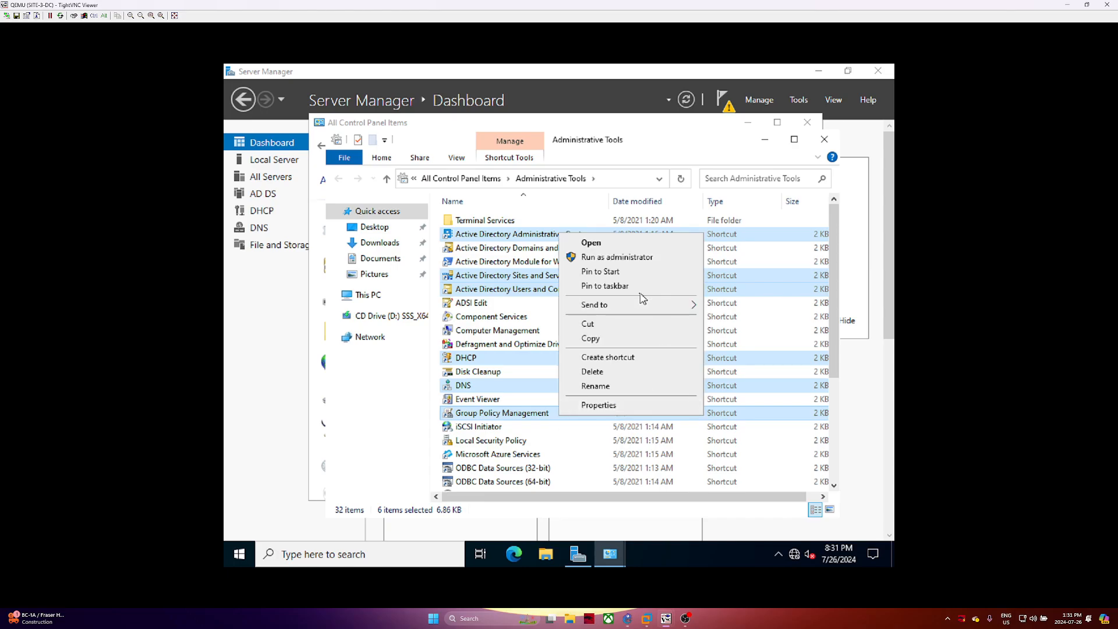
{"action": "mouse_move", "coordinate": [640, 304]}
{"action": "left_click", "coordinate": [714, 336]}
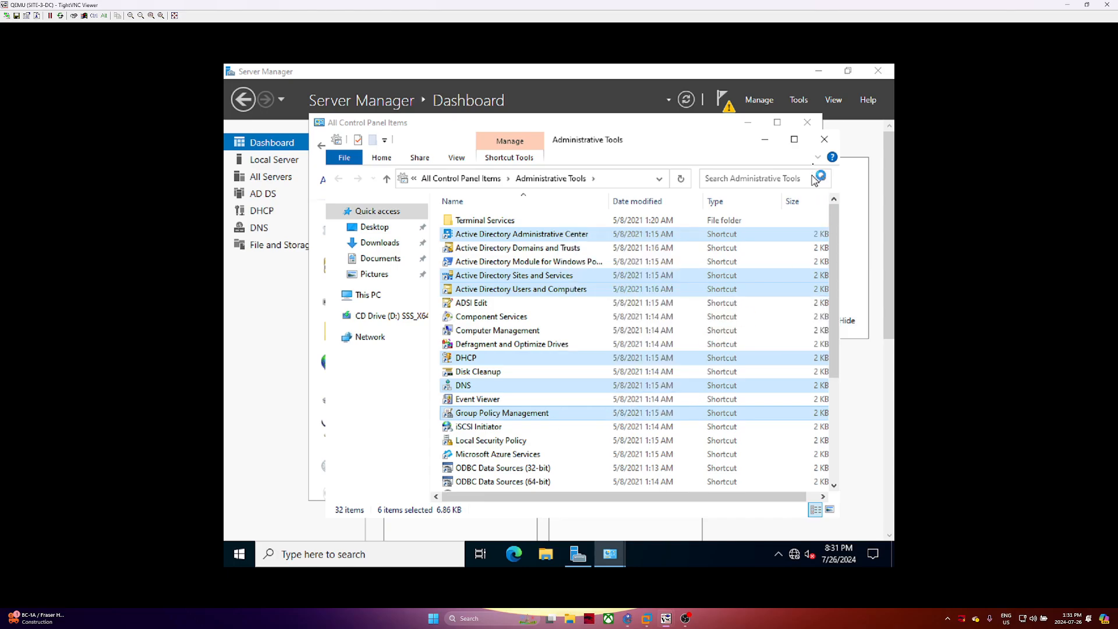
Close the open windows on SITE-3-DC and arrange the shortcuts in two rows: Active Directory tools above DHCP, DNS and Group Policy Management
{"action": "left_click", "coordinate": [824, 140]}
{"action": "left_click", "coordinate": [807, 122]}
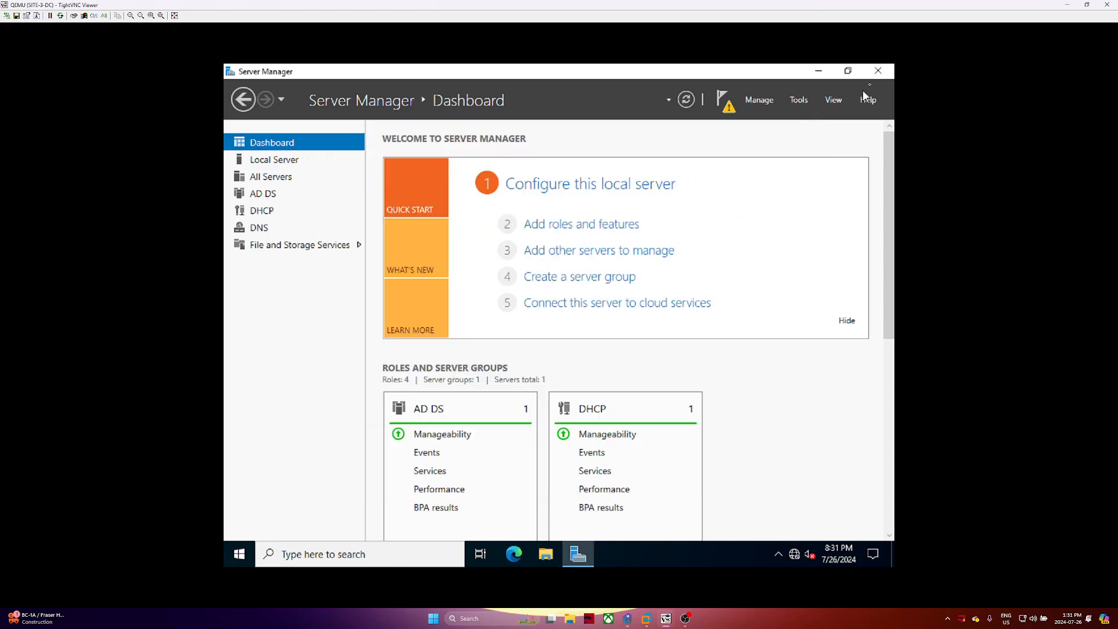
{"action": "left_click", "coordinate": [877, 71]}
{"action": "left_click_drag", "start_coordinate": [254, 217], "coordinate": [411, 152]}
{"action": "left_click_drag", "start_coordinate": [256, 285], "coordinate": [461, 153]}
{"action": "left_click_drag", "start_coordinate": [249, 352], "coordinate": [504, 159]}
{"action": "left_click_drag", "start_coordinate": [262, 410], "coordinate": [402, 283]}
{"action": "left_click_drag", "start_coordinate": [259, 469], "coordinate": [447, 283]}
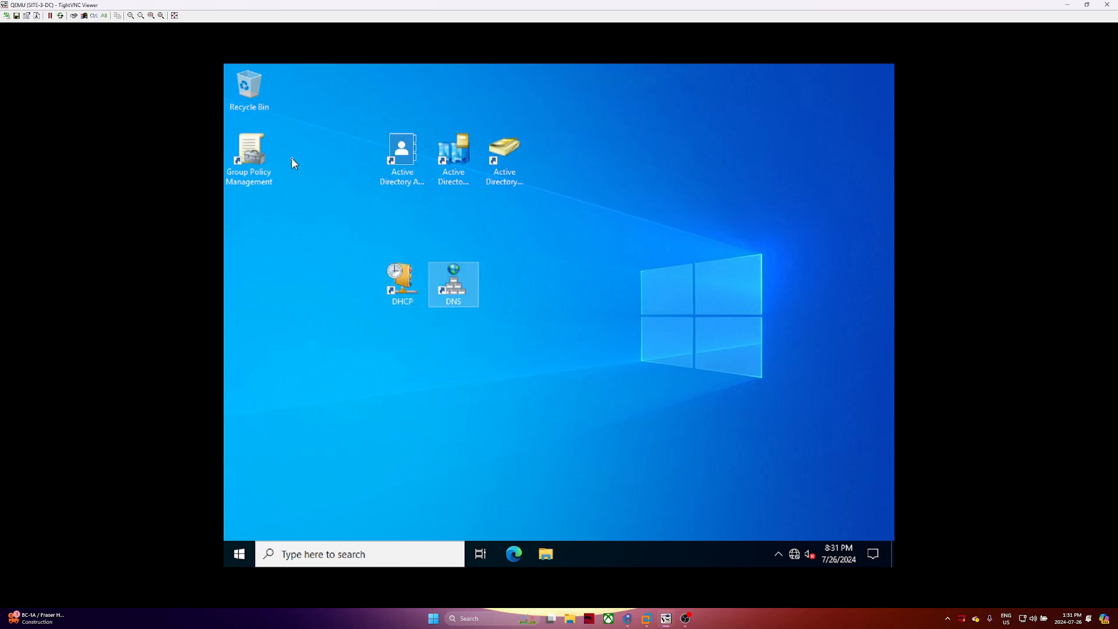
{"action": "left_click_drag", "start_coordinate": [251, 153], "coordinate": [502, 280]}
{"action": "left_click", "coordinate": [500, 460]}
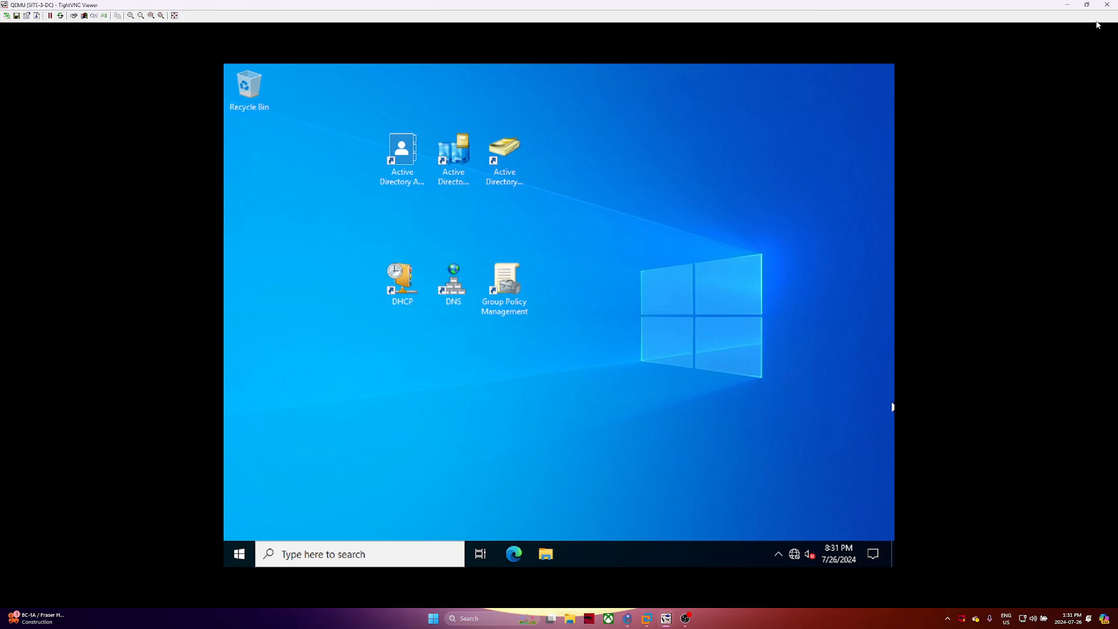
Return to the GNS3 topology and start the ISP router and the site routers together with SW-1 and SW-2
{"action": "left_click", "coordinate": [1063, 7]}
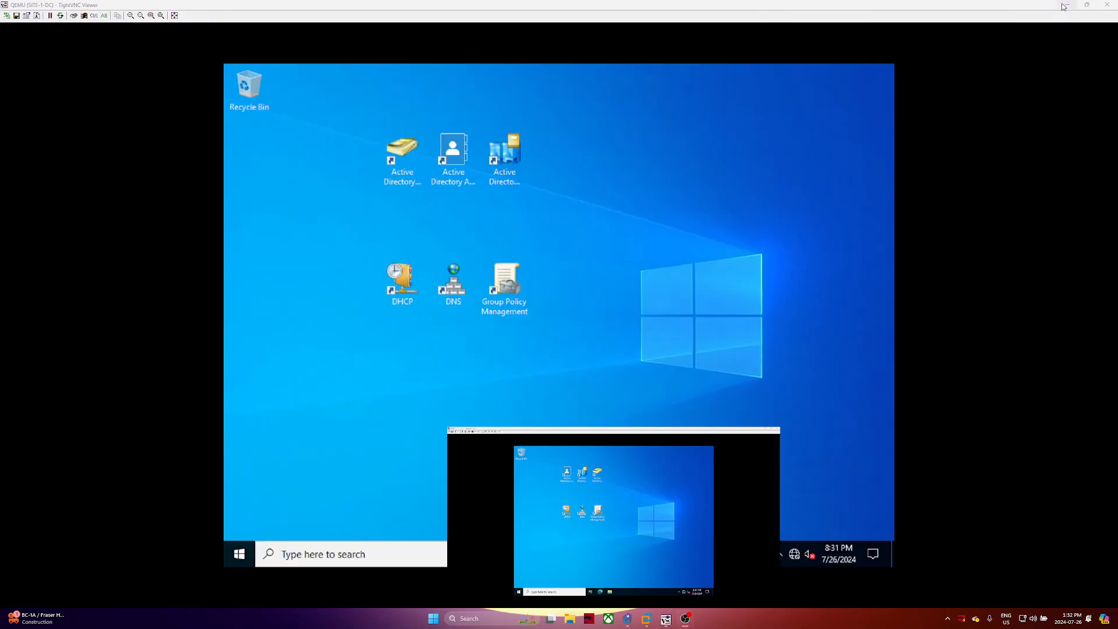
{"action": "left_click", "coordinate": [1063, 6]}
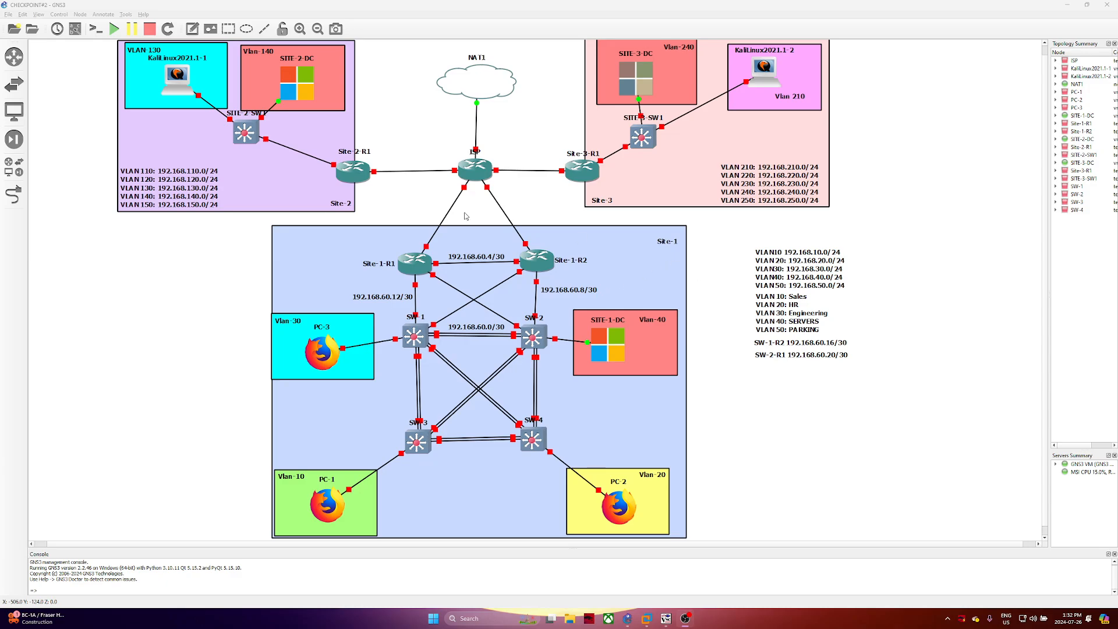
{"action": "right_click", "coordinate": [250, 135]}
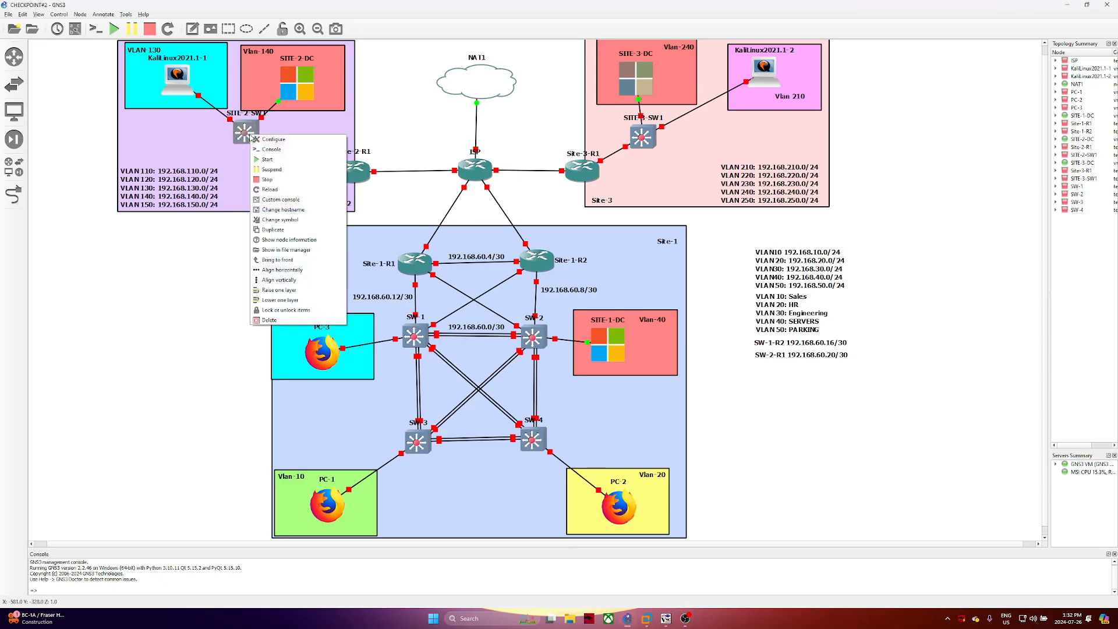
{"action": "left_click", "coordinate": [217, 272]}
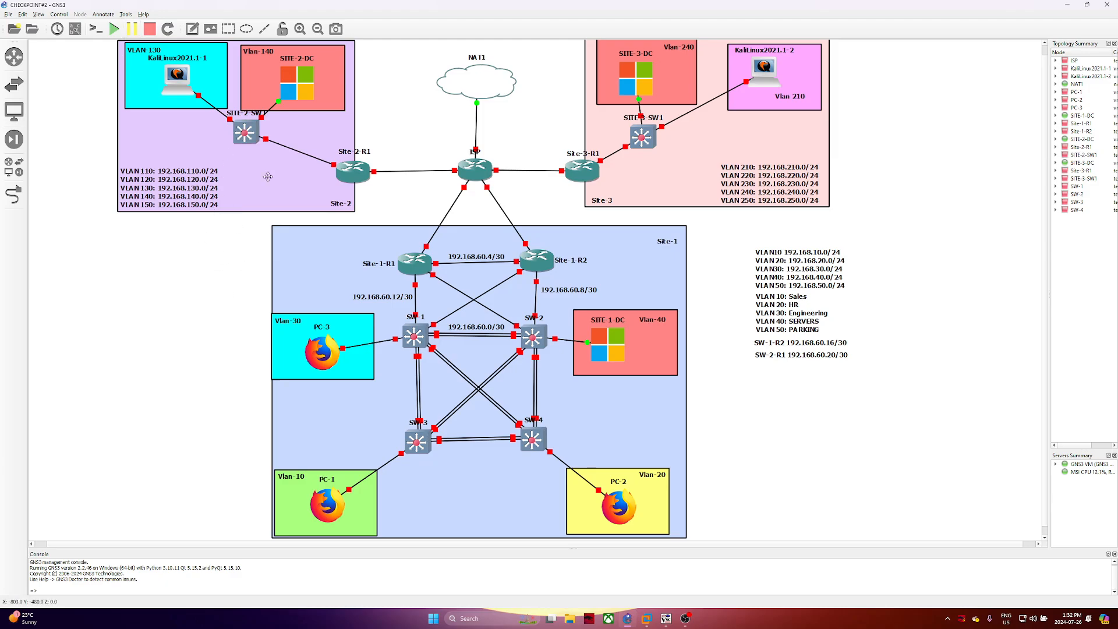
{"action": "left_click_drag", "start_coordinate": [69, 134], "coordinate": [581, 421]}
{"action": "right_click", "coordinate": [534, 342]}
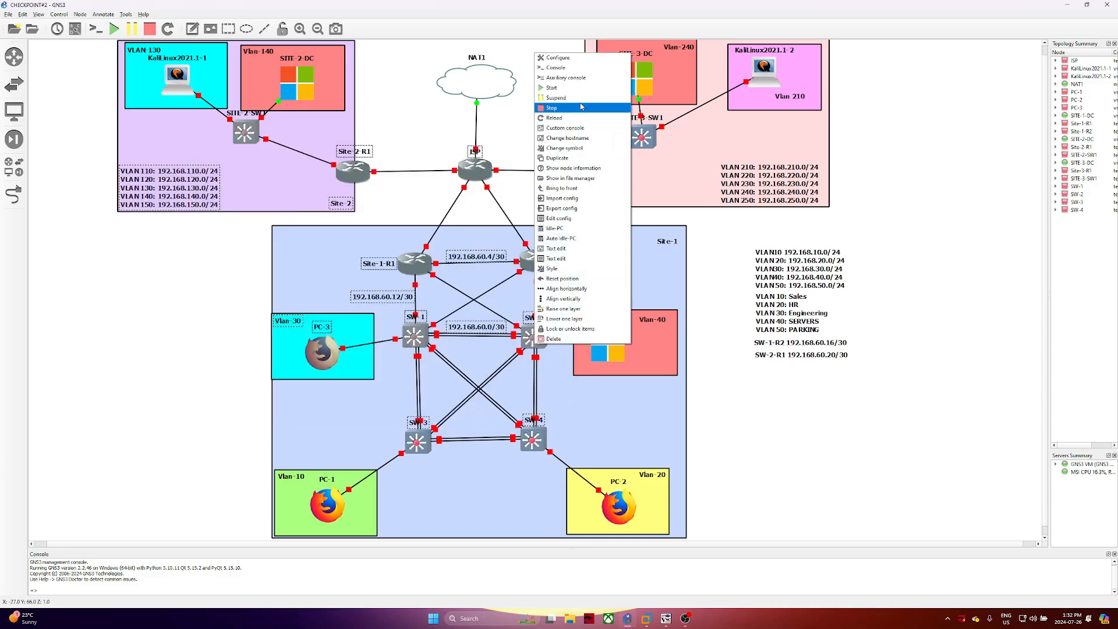
{"action": "left_click", "coordinate": [558, 88]}
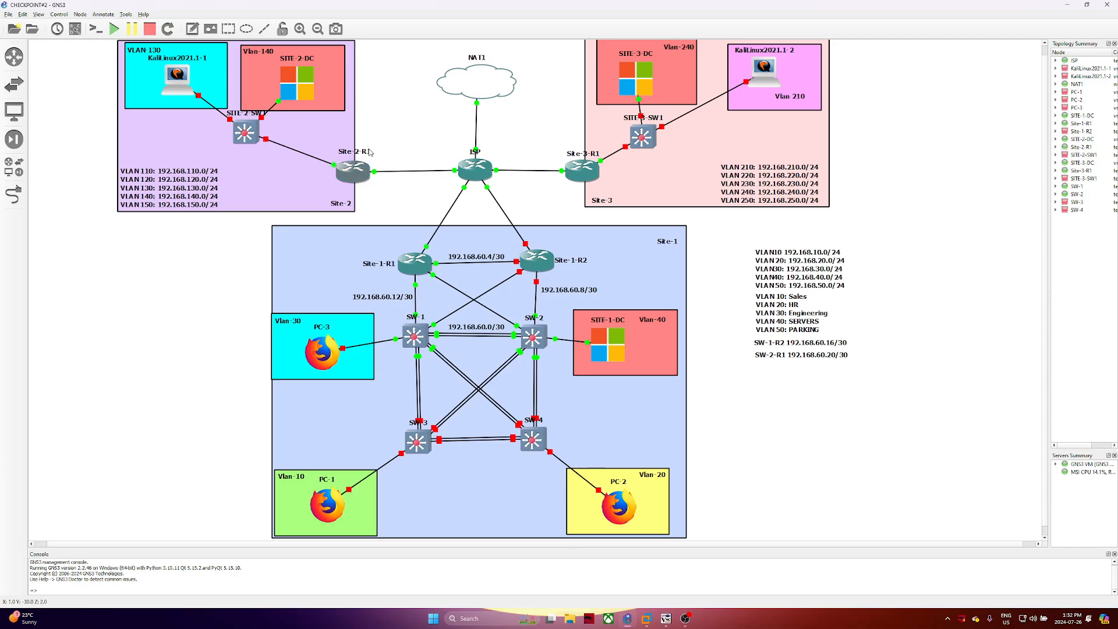
Start the SITE-3-SW1 switch in the topology
{"action": "right_click", "coordinate": [646, 140]}
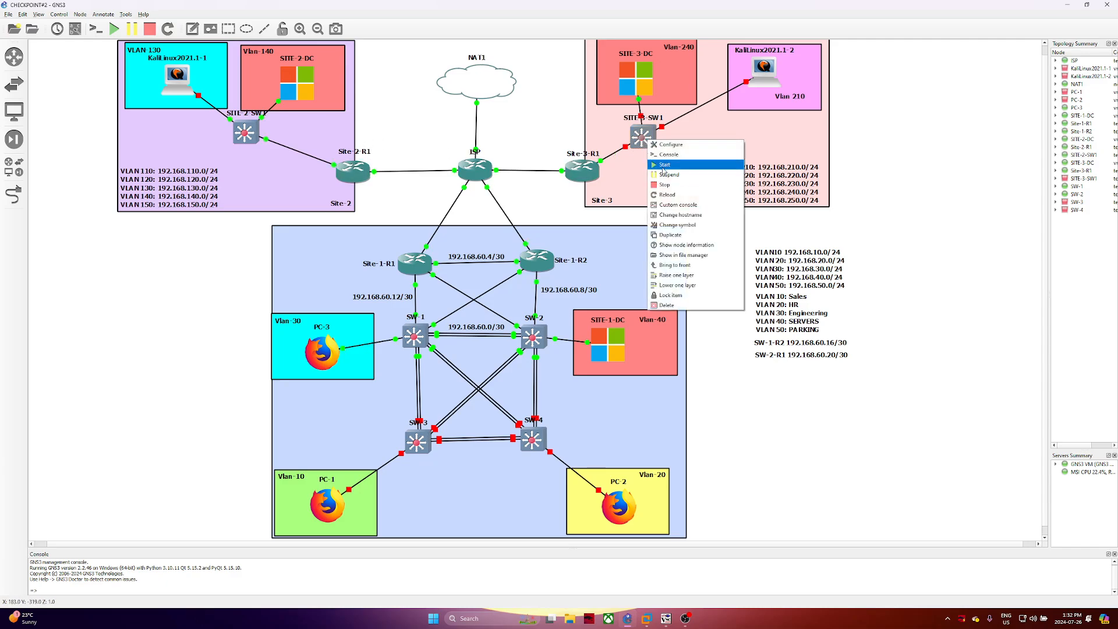
{"action": "left_click", "coordinate": [664, 166]}
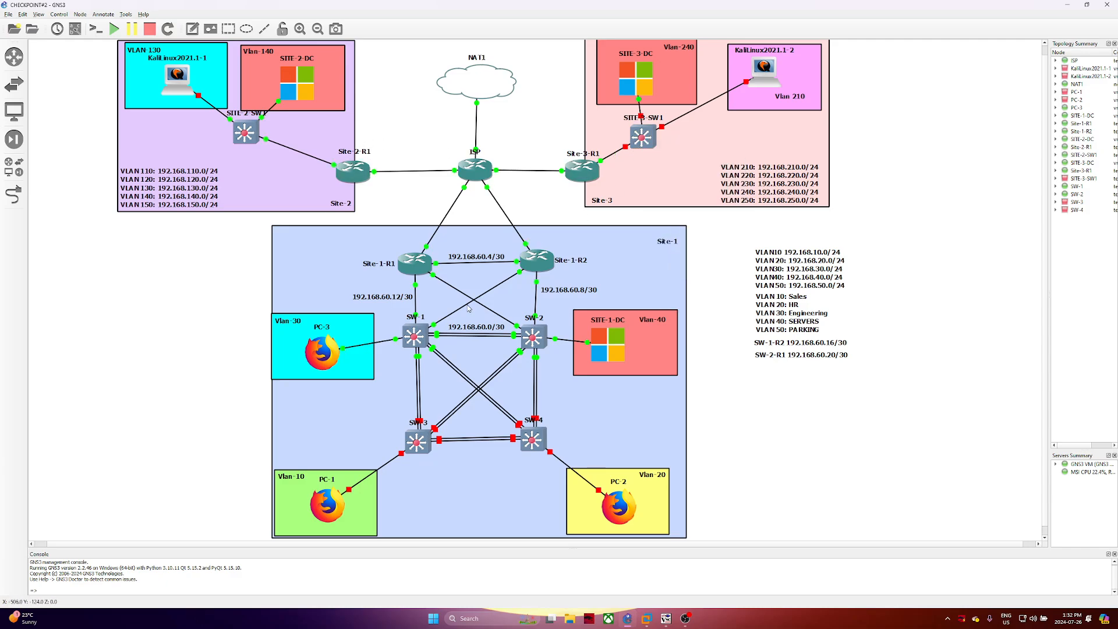
{"action": "left_click", "coordinate": [742, 326]}
Open the SW-2 console and highlight the SERVERS VLAN 40 entry in the VLAN brief output to check its port assignment
{"action": "mouse_move", "coordinate": [533, 342]}
{"action": "left_click", "coordinate": [537, 339]}
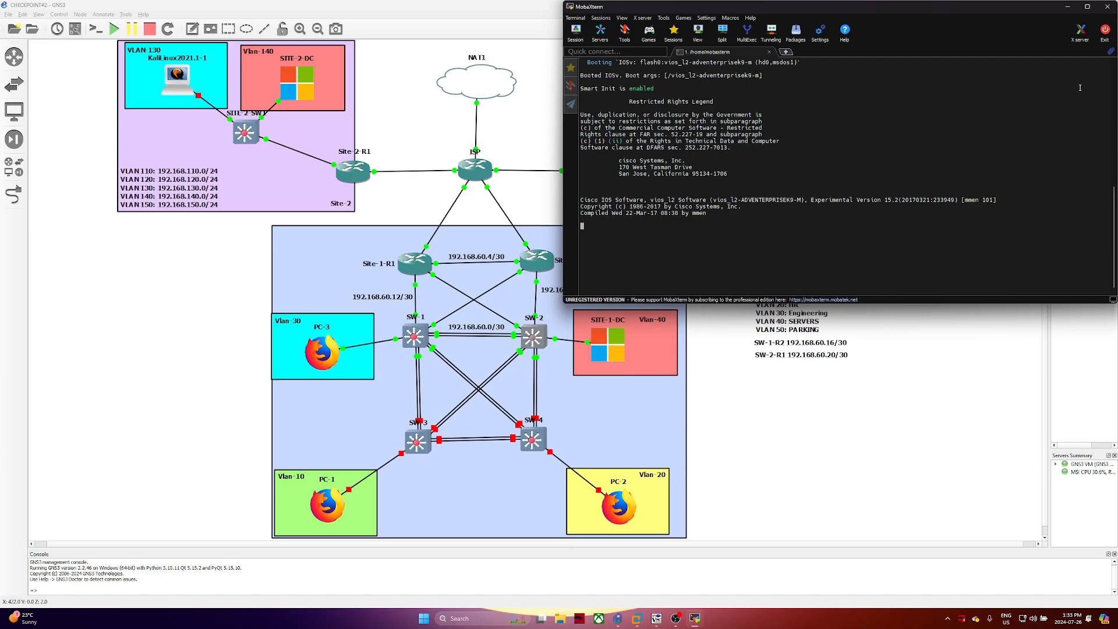
{"action": "left_click_drag", "start_coordinate": [1057, 8], "coordinate": [1026, 16]}
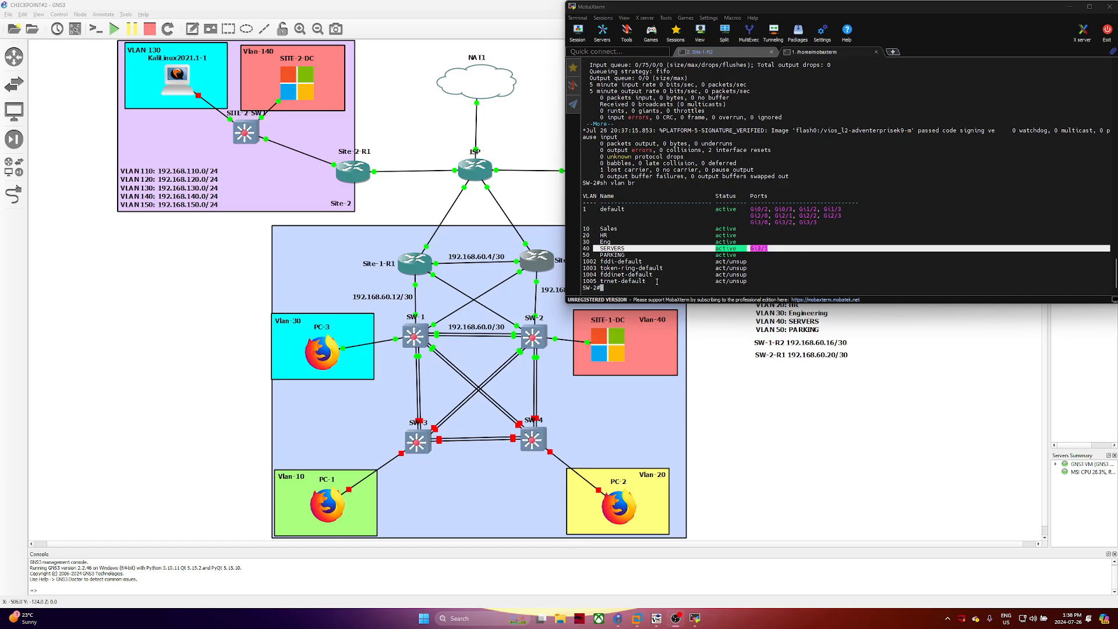
{"action": "scroll", "coordinate": [666, 278], "scroll_direction": "up", "scroll_amount": 1}
{"action": "scroll", "coordinate": [669, 271], "scroll_direction": "up", "scroll_amount": 1}
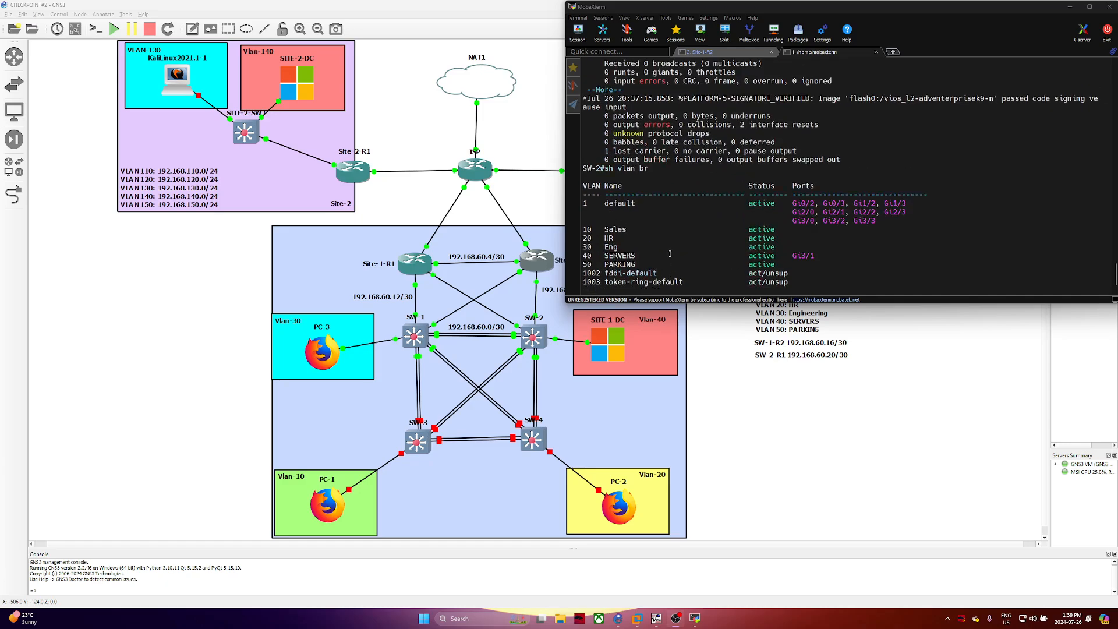
{"action": "left_click_drag", "start_coordinate": [616, 260], "coordinate": [830, 256]}
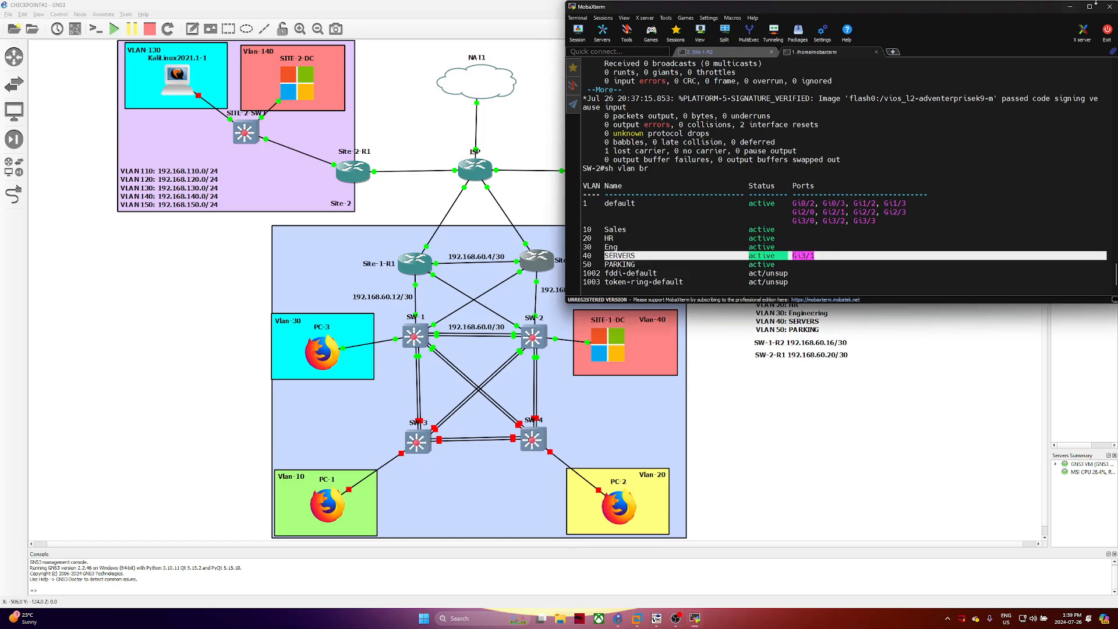
Leave the SW-2 console and switch to the SITE-1-DC remote viewer
{"action": "left_click", "coordinate": [1074, 9]}
{"action": "mouse_move", "coordinate": [675, 618]}
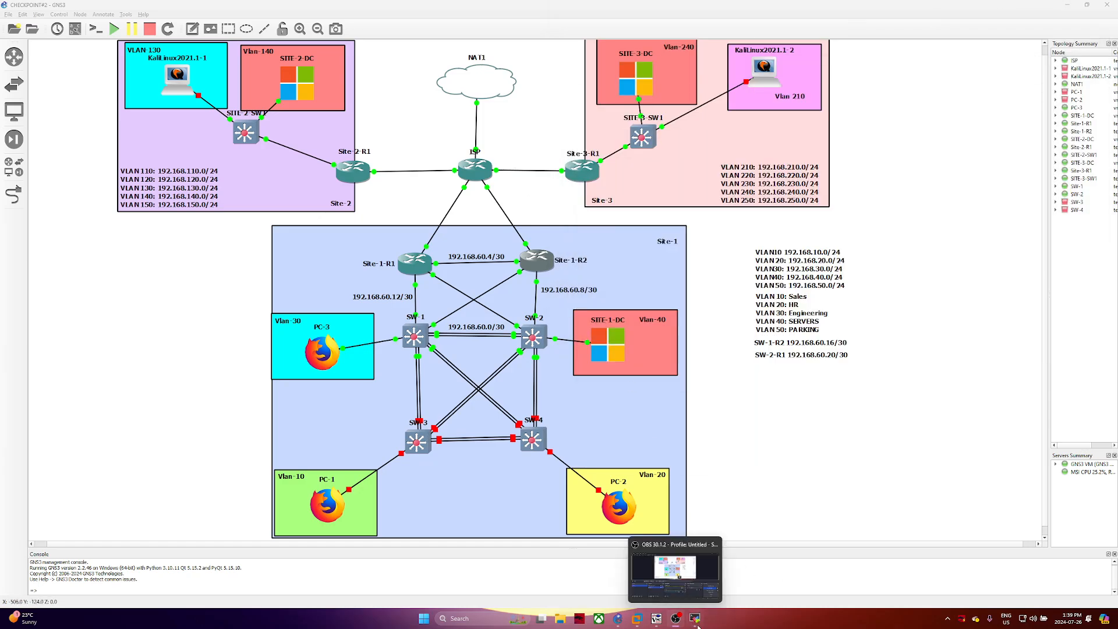
{"action": "left_click", "coordinate": [629, 547]}
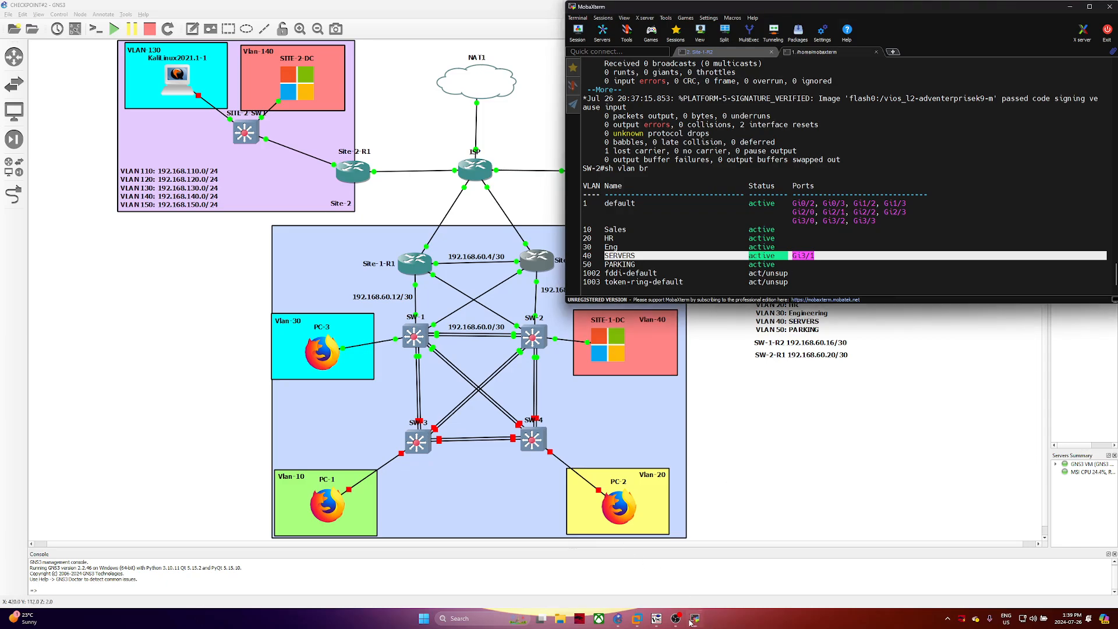
{"action": "left_click", "coordinate": [668, 622]}
{"action": "mouse_move", "coordinate": [661, 619]}
{"action": "left_click", "coordinate": [562, 583]}
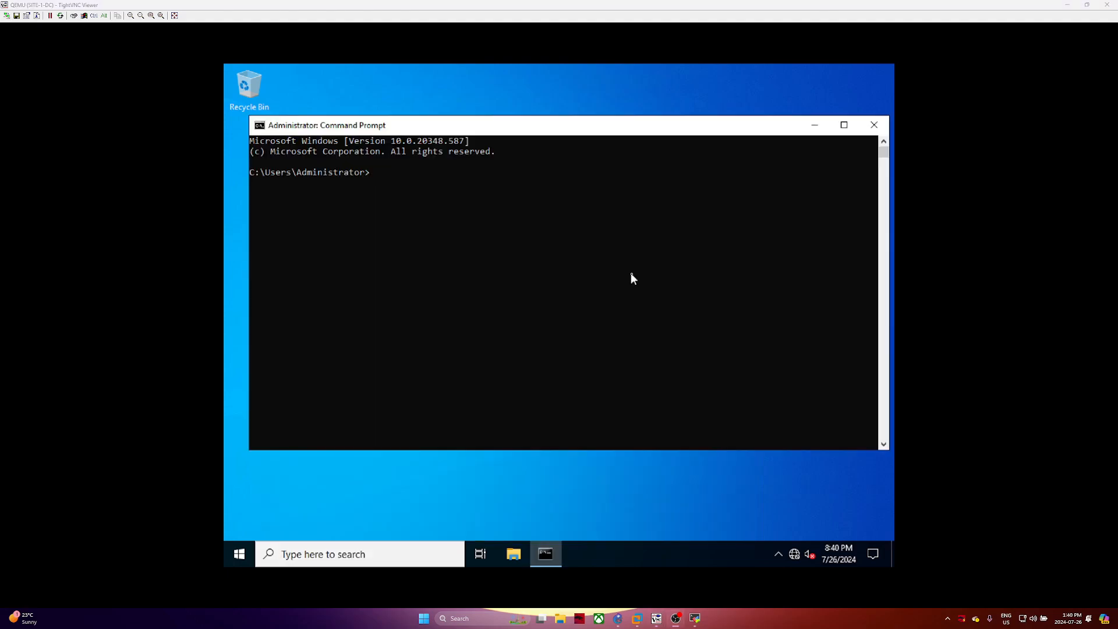
Ping 8.8.8.8 from the Command Prompt on SITE-1-DC and interrupt the ping before it finishes
{"action": "left_click", "coordinate": [381, 174]}
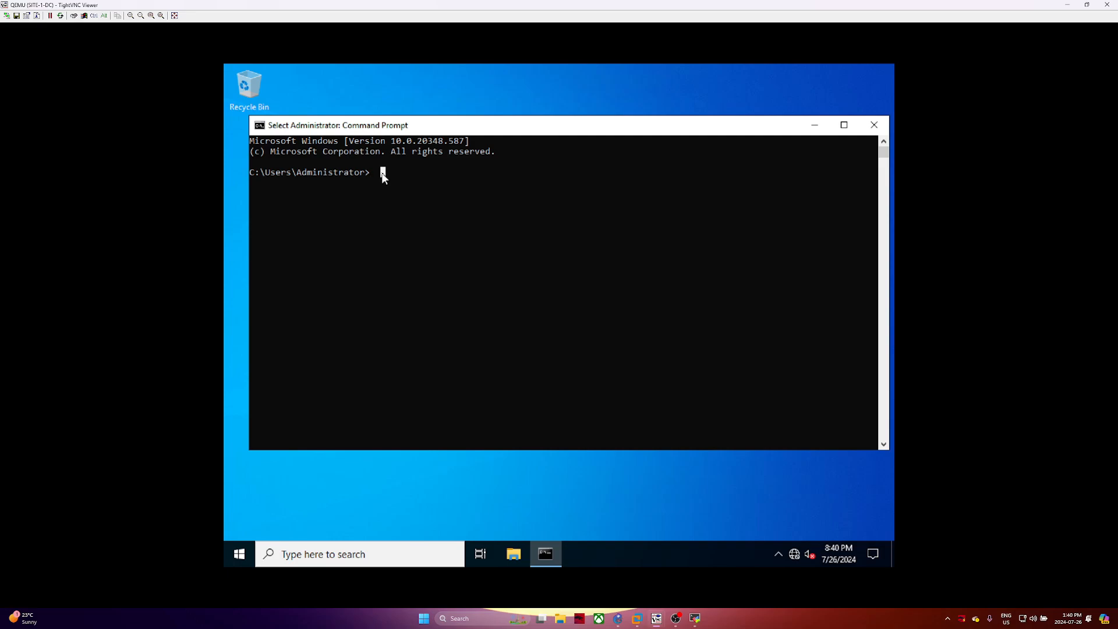
{"action": "type", "text": "p"}
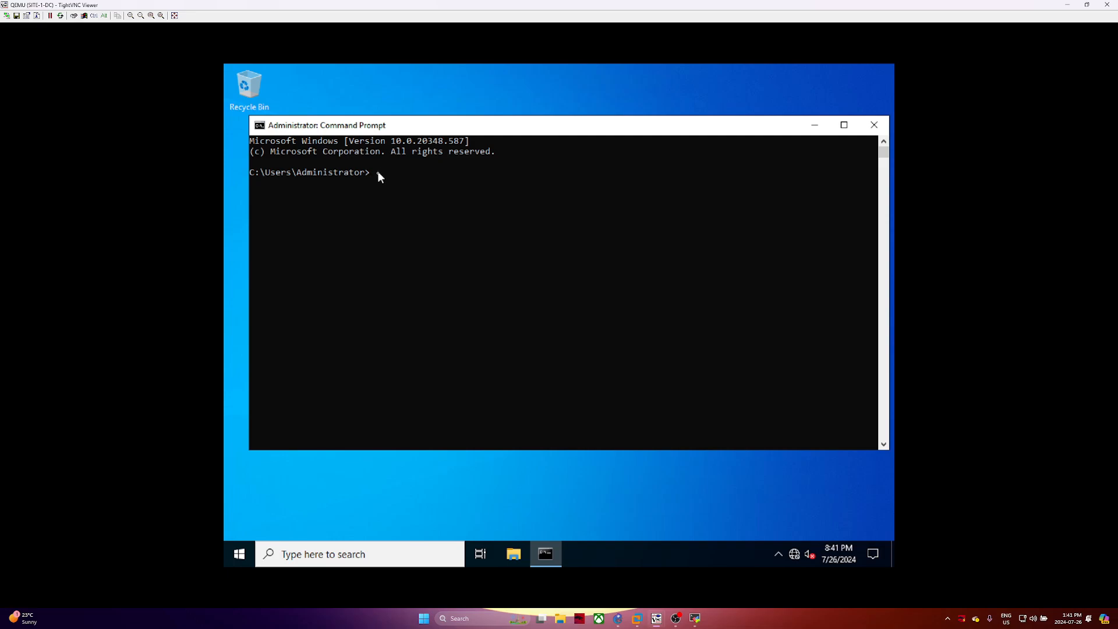
{"action": "left_click", "coordinate": [379, 173]}
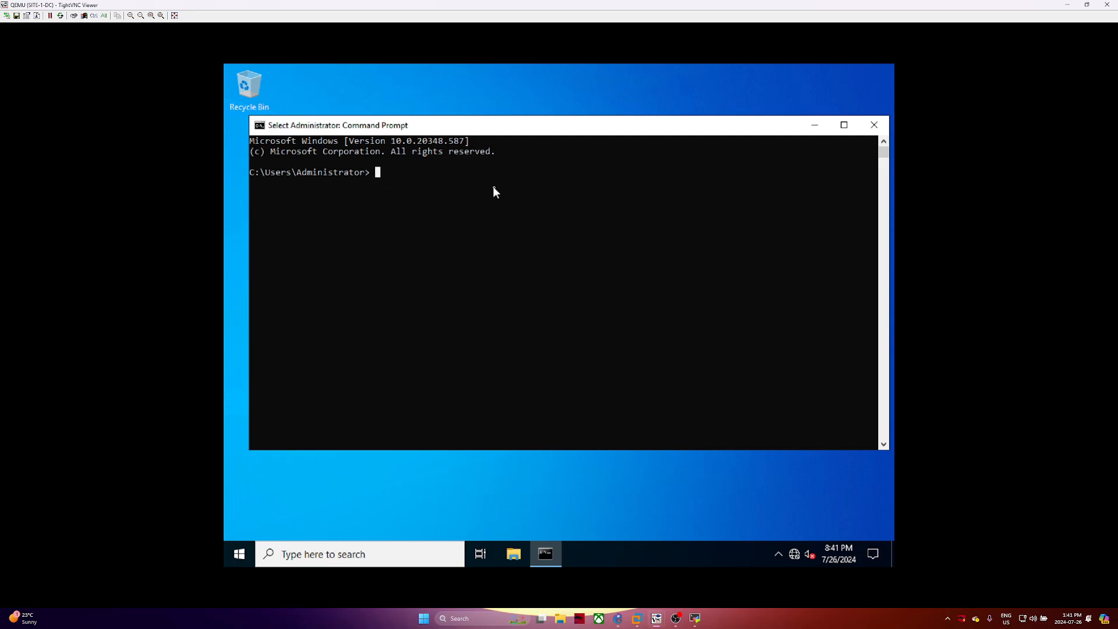
{"action": "type", "text": "ping"}
{"action": "key", "text": "Escape"}
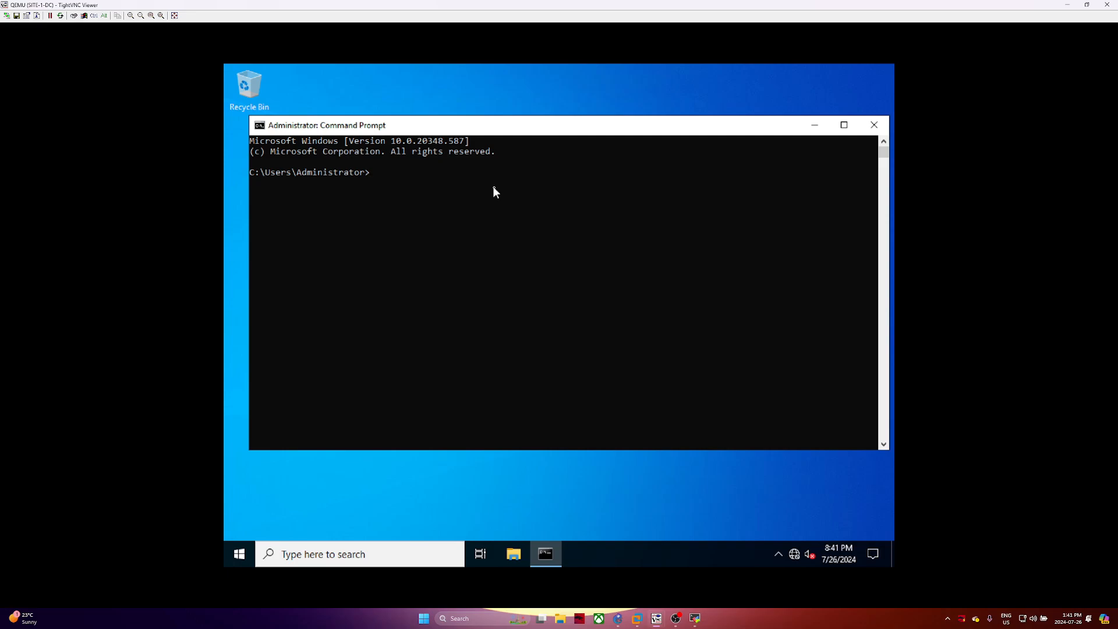
{"action": "type", "text": "ping"}
{"action": "key", "text": "Escape"}
{"action": "type", "text": "ping 8.8.8.8"}
{"action": "key", "text": "Return"}
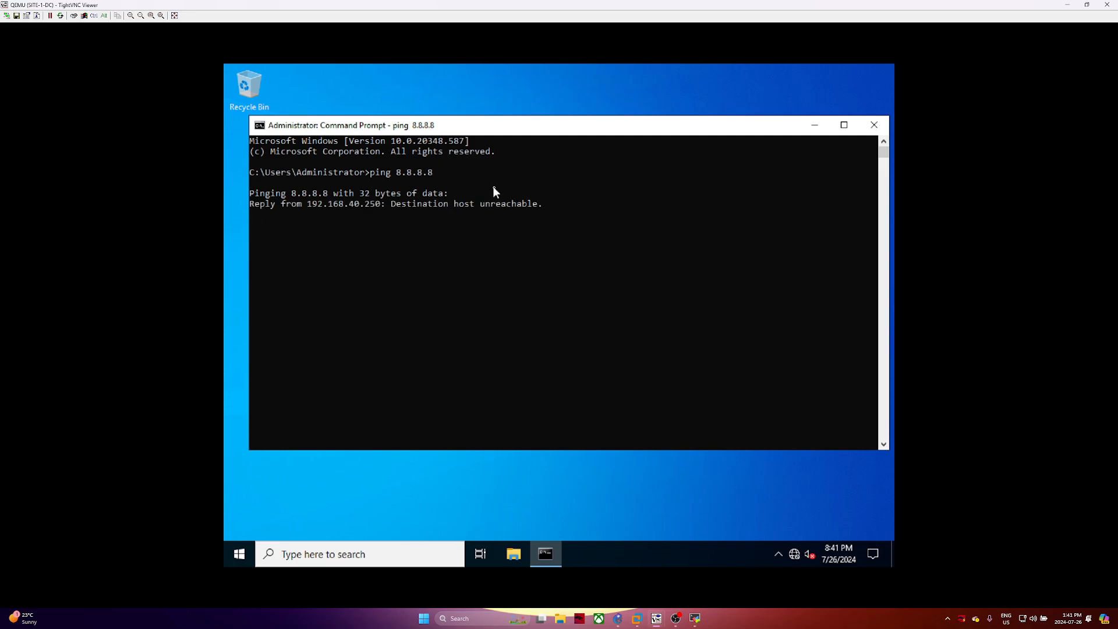
{"action": "key", "text": "ctrl+c"}
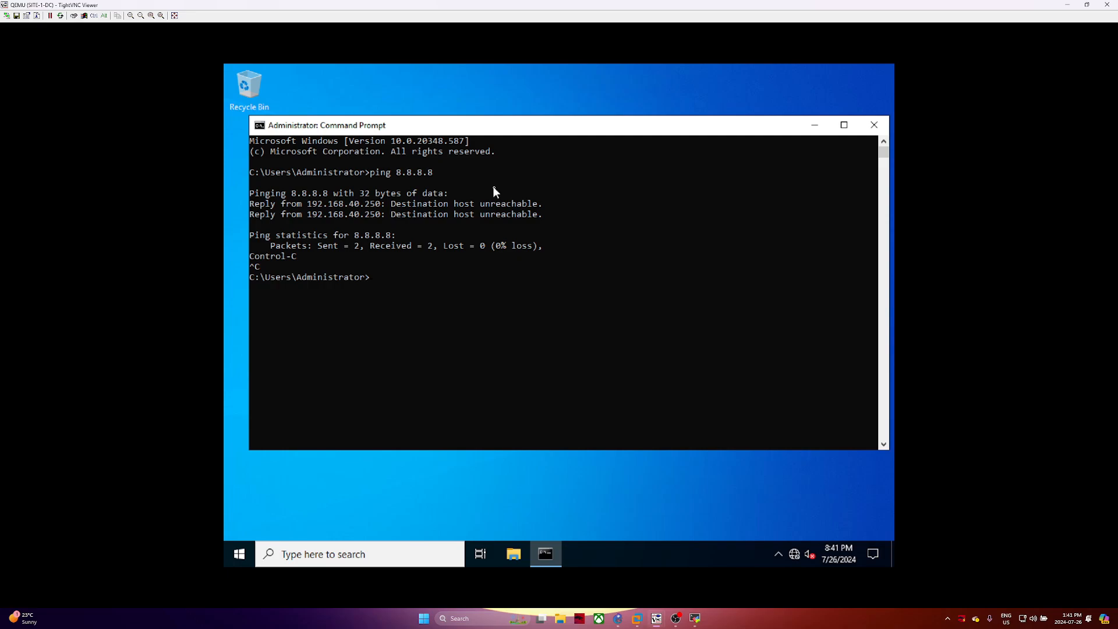
Trace the route from SITE-1-DC to 8.8.8.8 with tracert
{"action": "type", "text": "traceroute"}
{"action": "key", "text": "BackSpace"}
{"action": "key", "text": "BackSpace"}
{"action": "key", "text": "BackSpace"}
{"action": "key", "text": "BackSpace"}
{"action": "key", "text": "BackSpace"}
{"action": "type", "text": "t 8.8.8.8"}
{"action": "key", "text": "Return"}
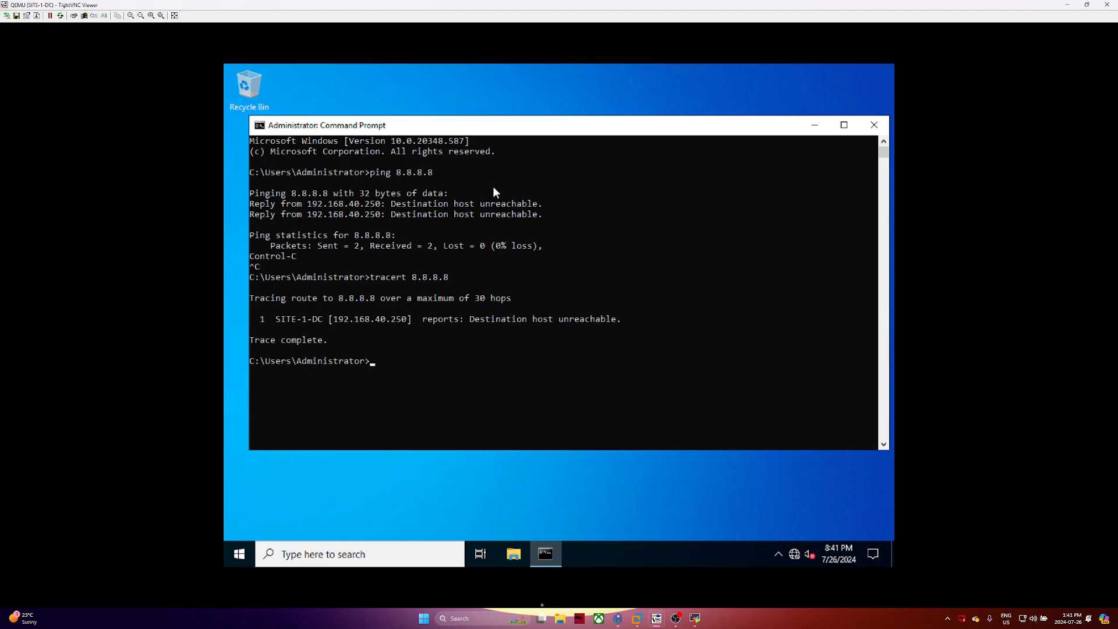
Open Network & Internet settings and check the Windows Defender Firewall state on SITE-1-DC, closing both windows when done
{"action": "left_click", "coordinate": [777, 554]}
{"action": "right_click", "coordinate": [796, 554]}
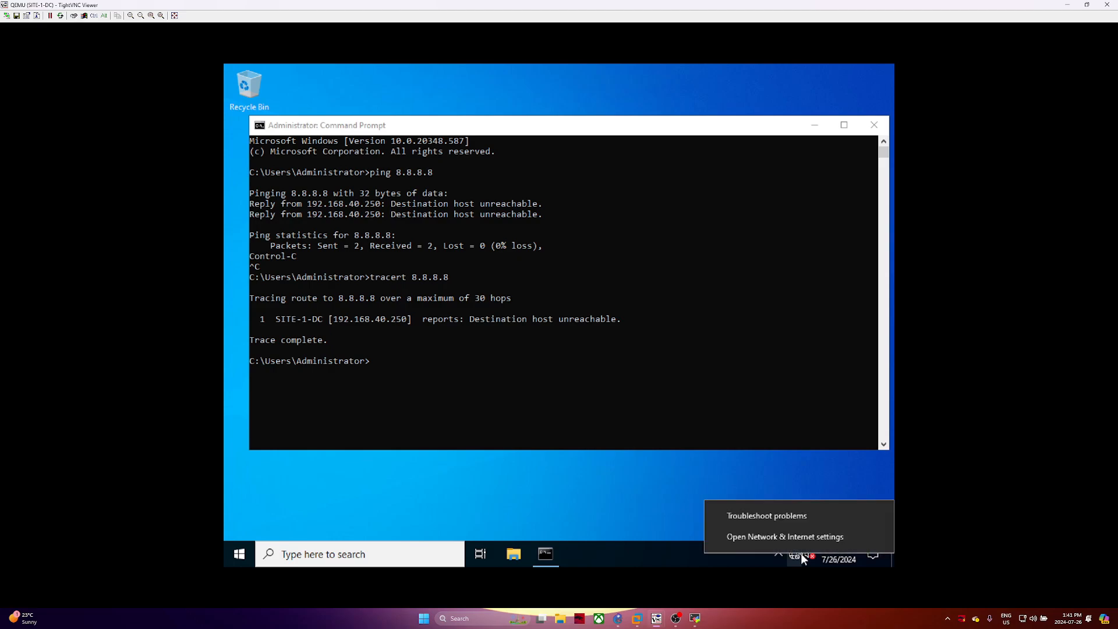
{"action": "left_click", "coordinate": [798, 537]}
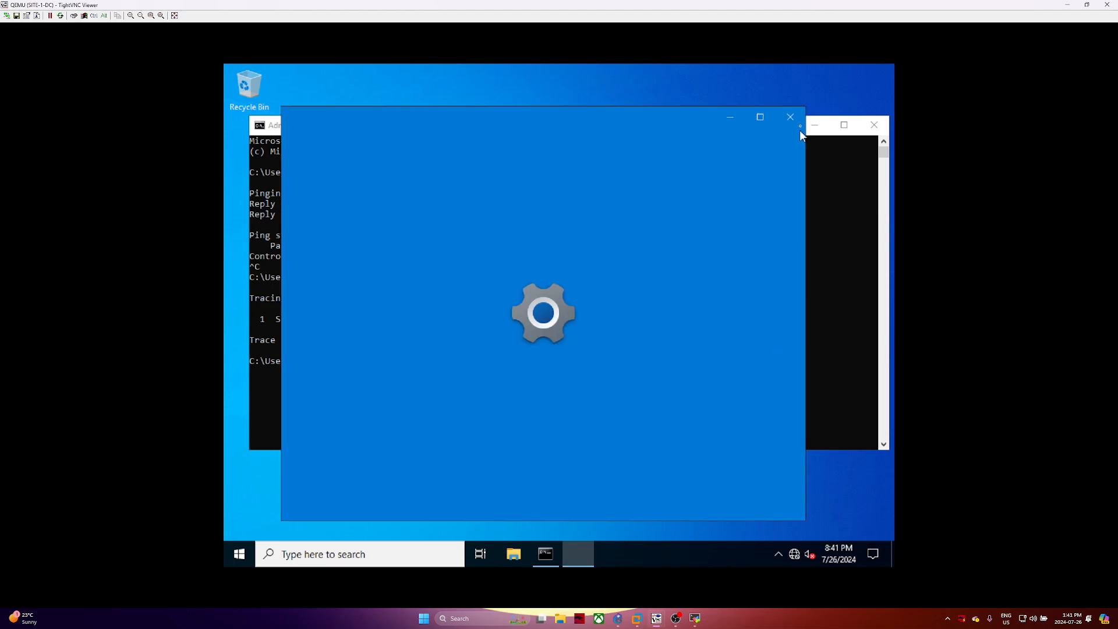
{"action": "left_click", "coordinate": [435, 560]}
{"action": "type", "text": "fir"}
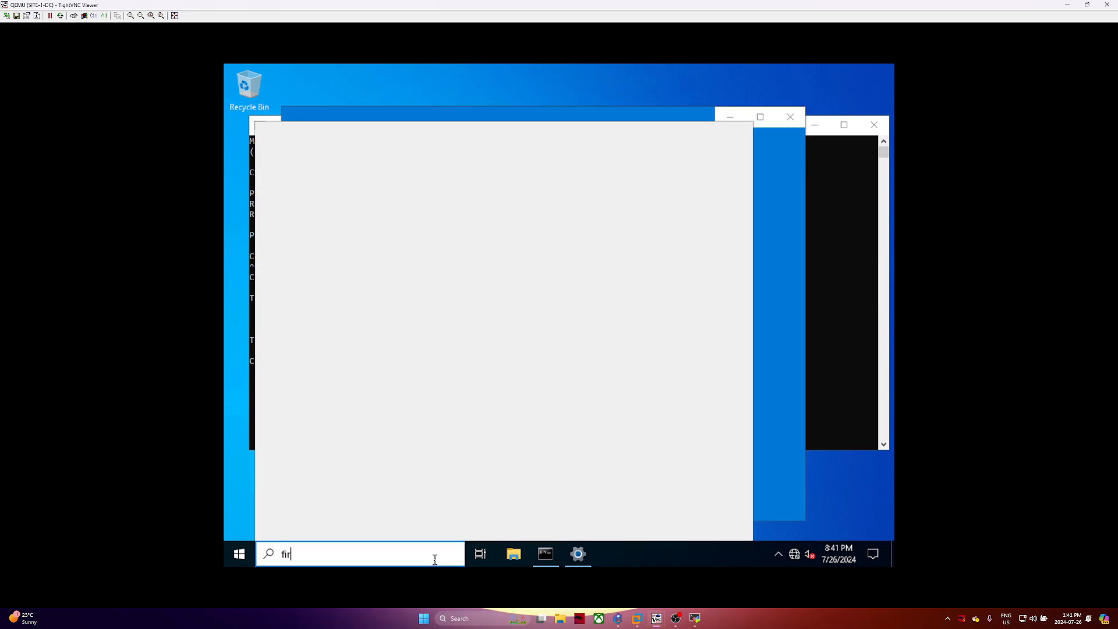
{"action": "type", "text": "ew"}
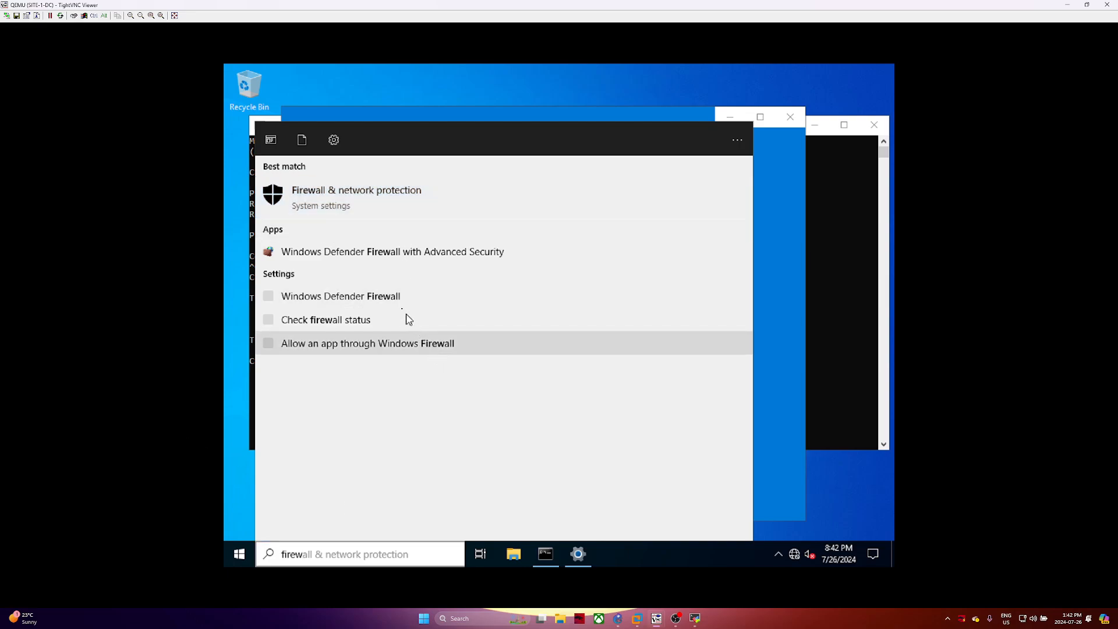
{"action": "left_click", "coordinate": [396, 304]}
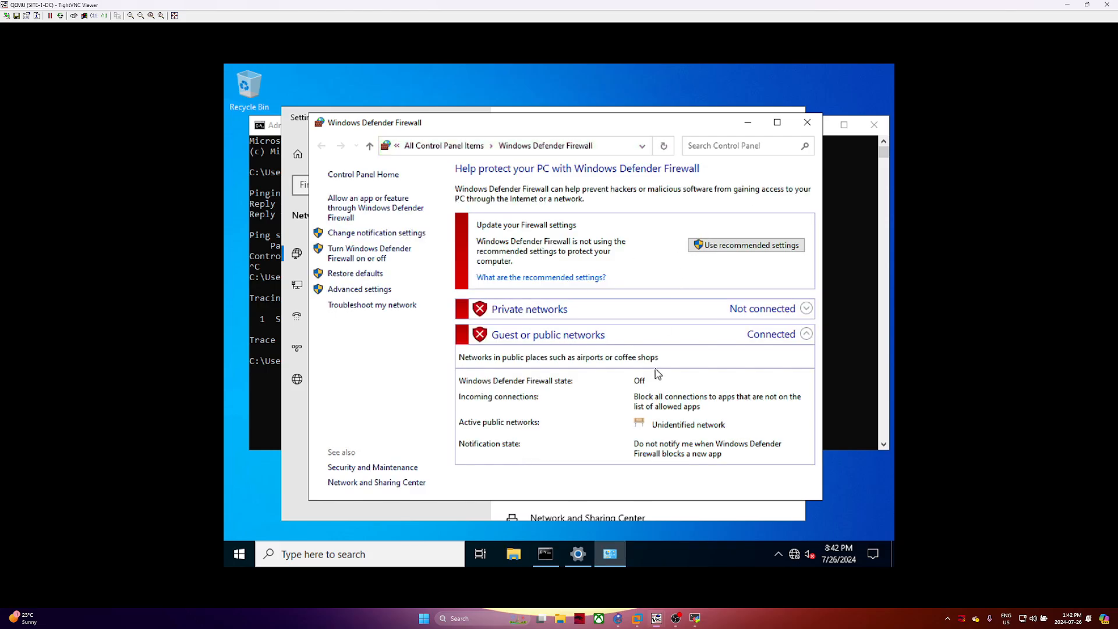
{"action": "left_click", "coordinate": [807, 122]}
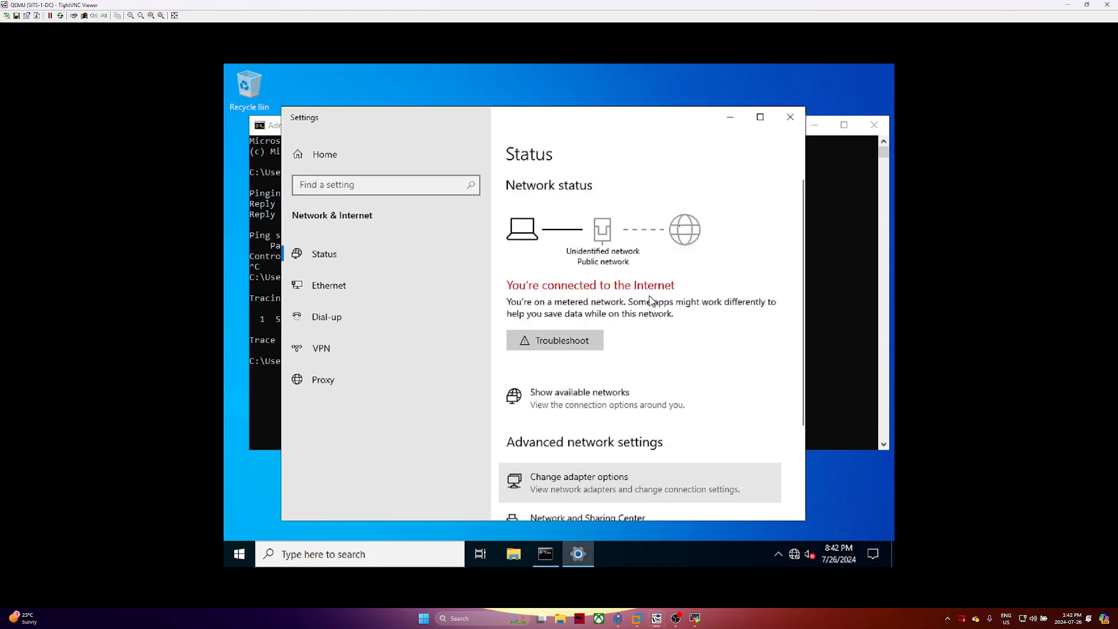
{"action": "left_click", "coordinate": [788, 120]}
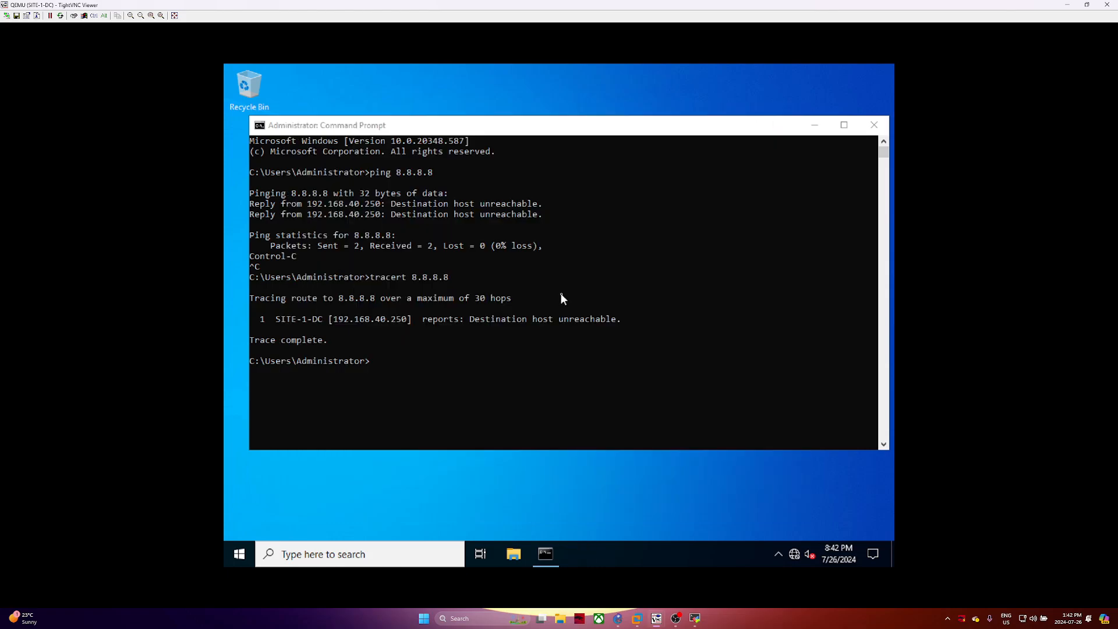
Review the Ethernet adapter's IPv4 settings on SITE-1-DC, accept them with the DNS server fields empty, and close Network Connections
{"action": "key", "text": "super"}
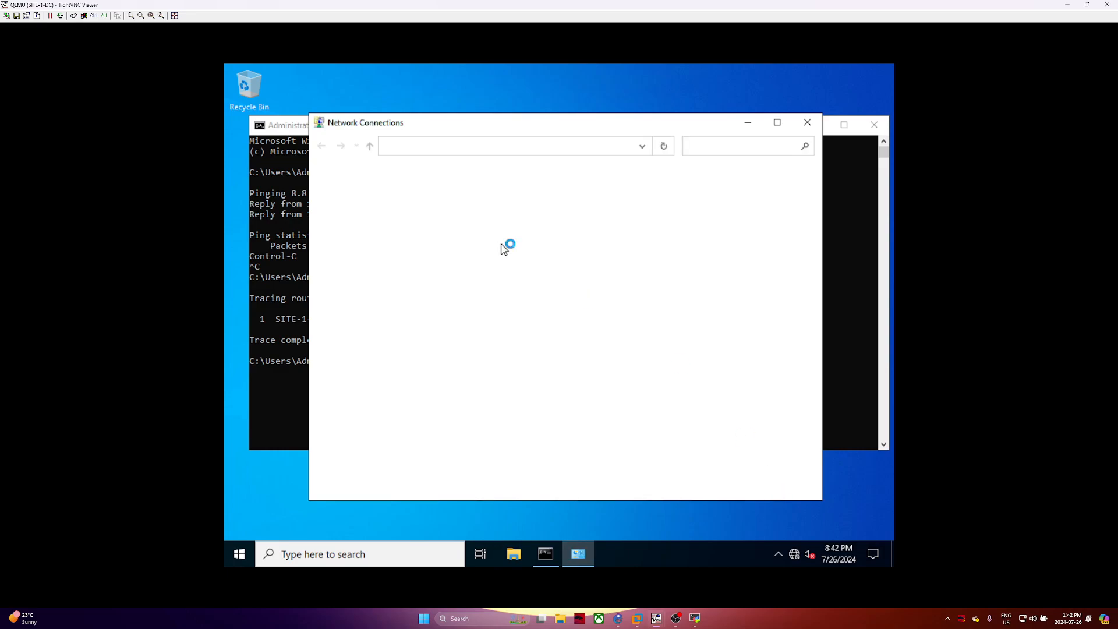
{"action": "left_click", "coordinate": [413, 210]}
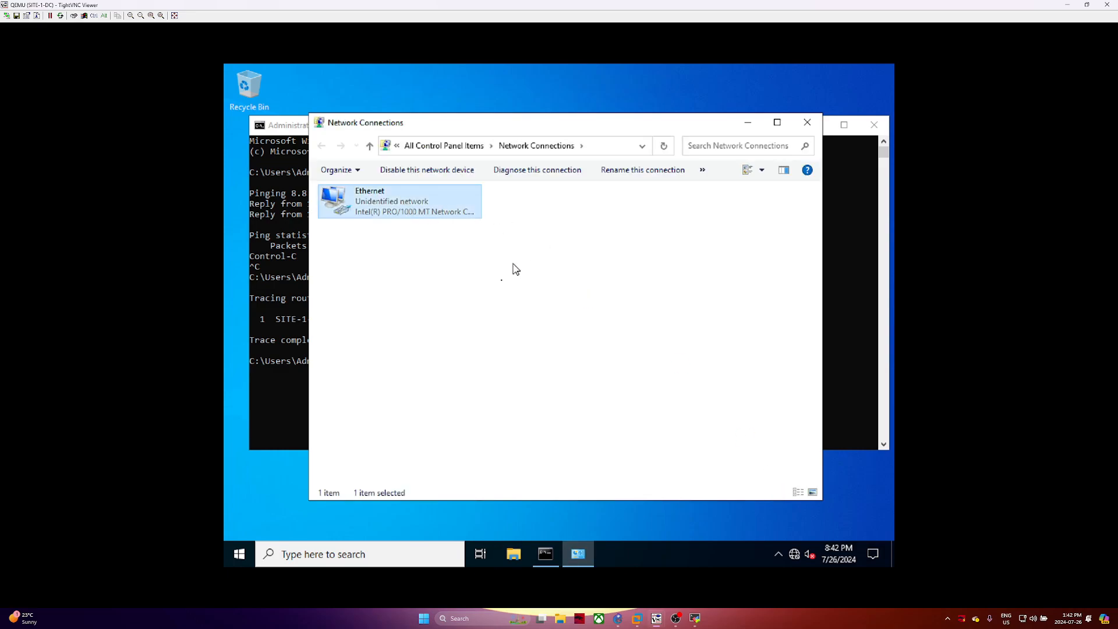
{"action": "key", "text": "Return"}
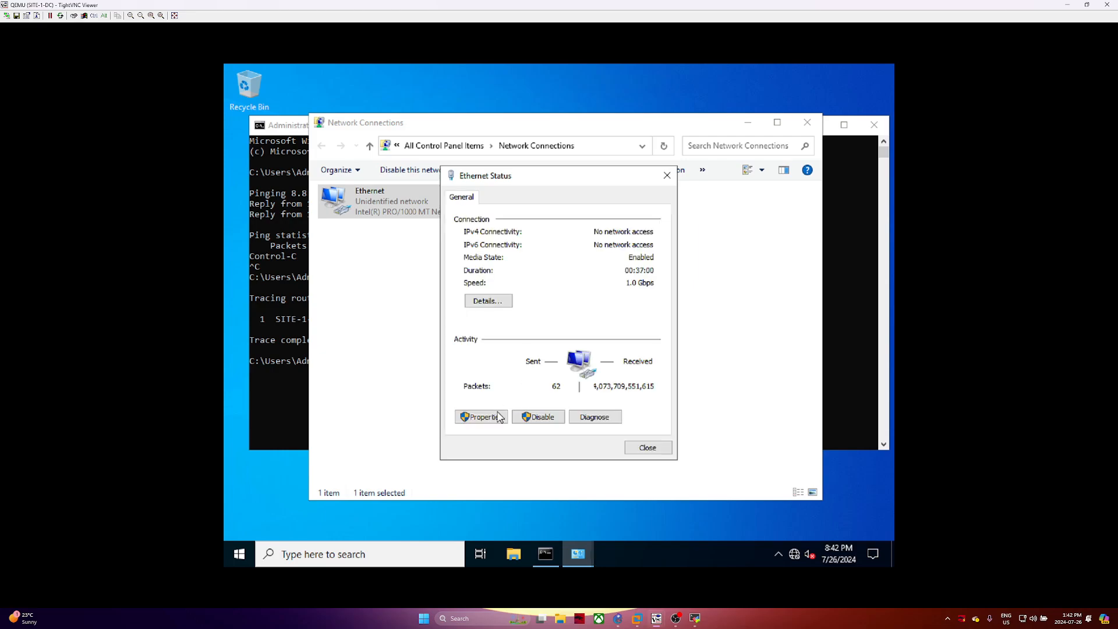
{"action": "left_click", "coordinate": [498, 417]}
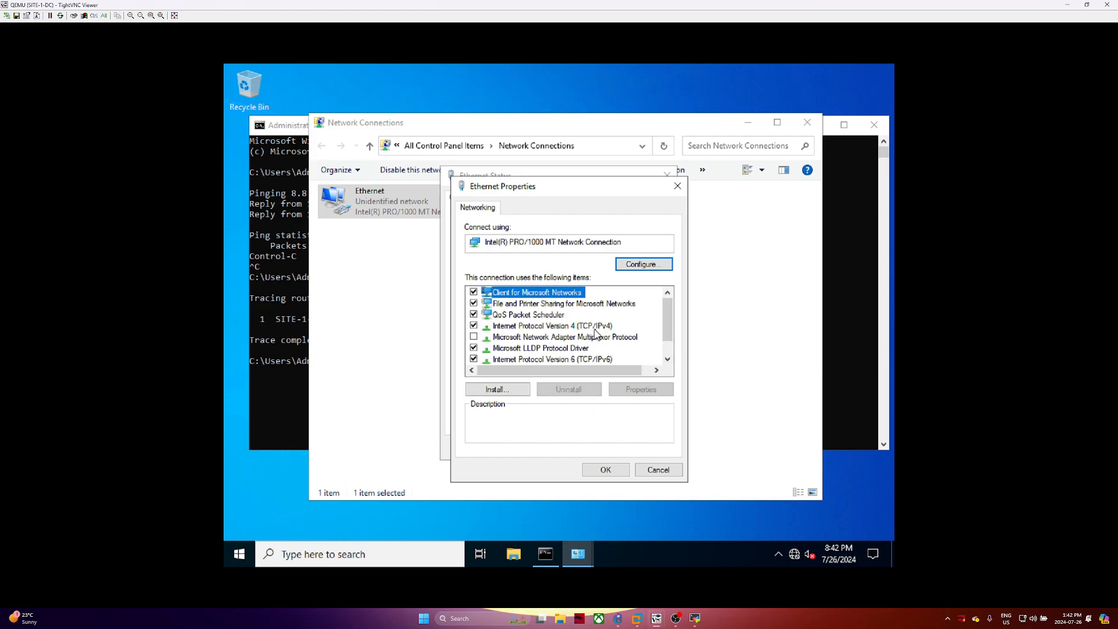
{"action": "left_click", "coordinate": [595, 329]}
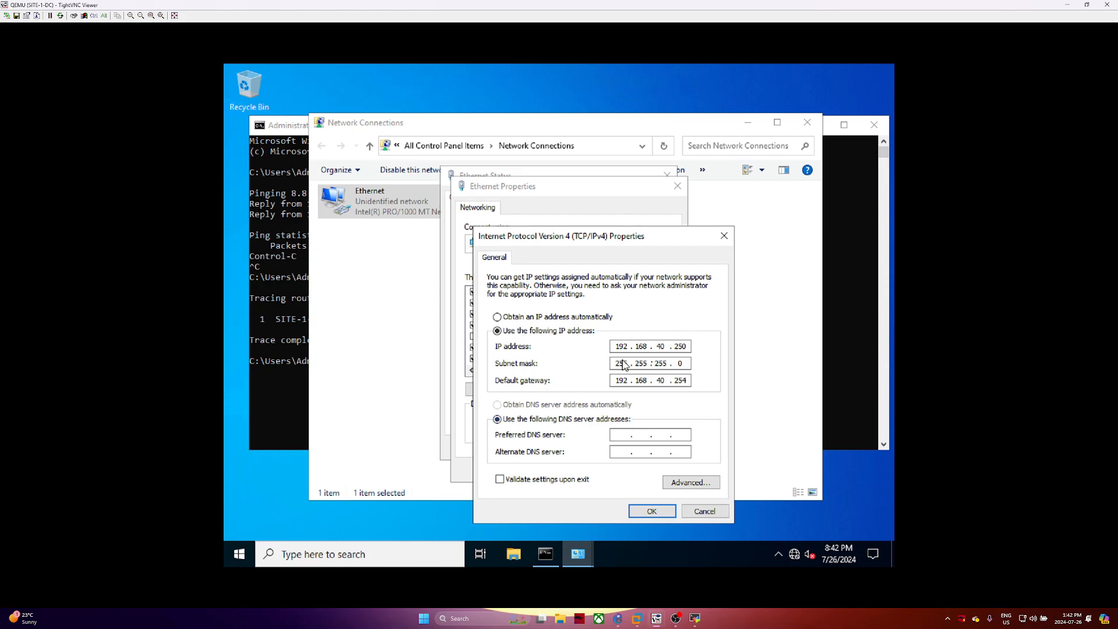
{"action": "left_click", "coordinate": [653, 511]}
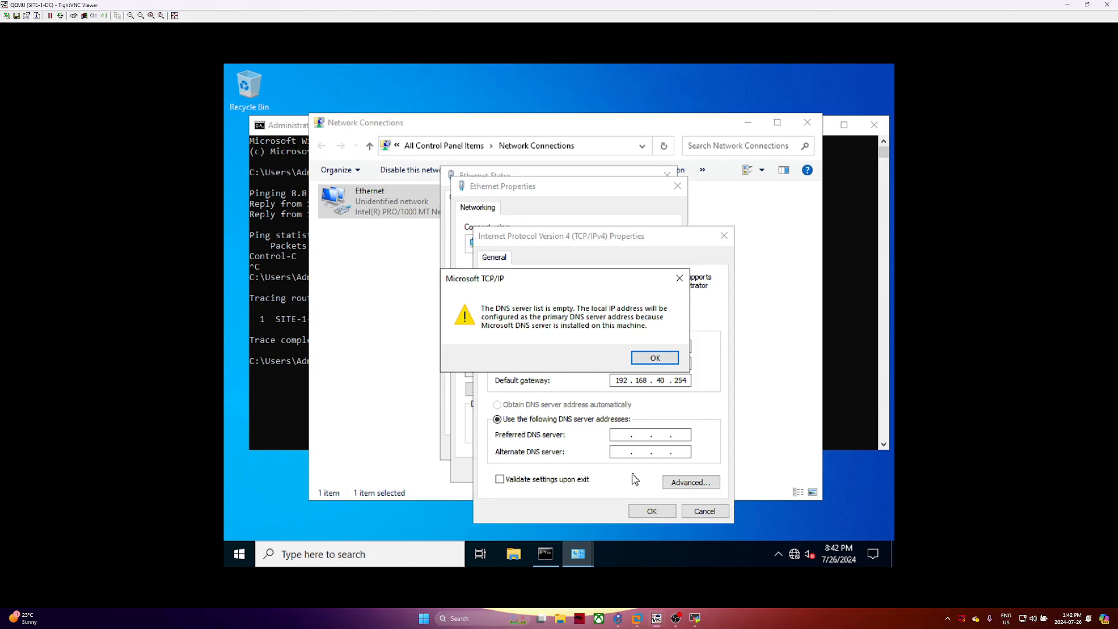
{"action": "left_click", "coordinate": [656, 362]}
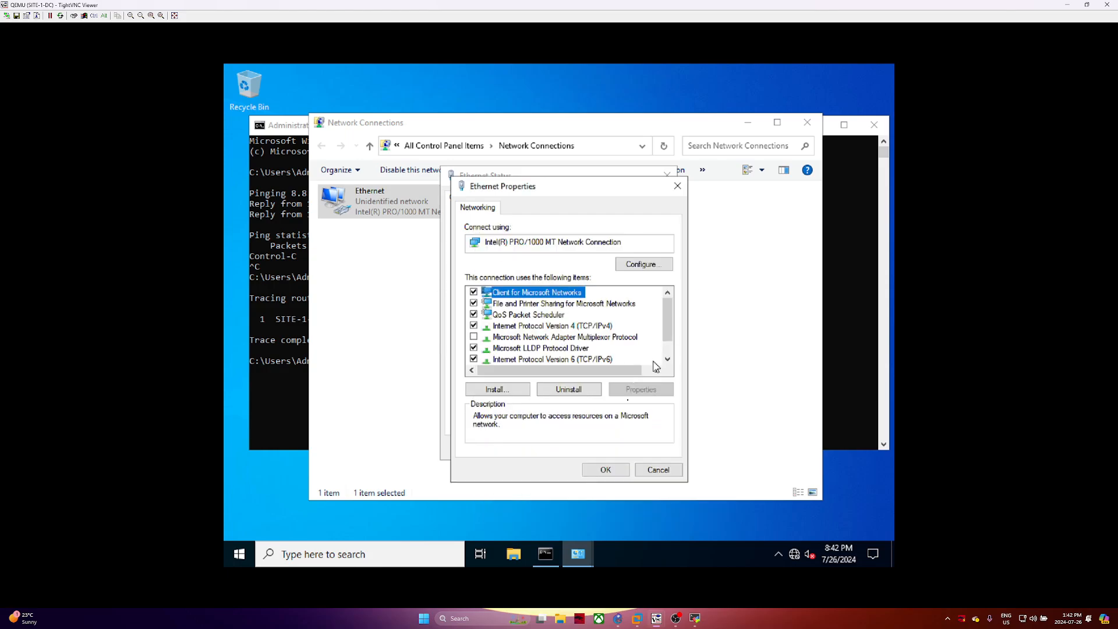
{"action": "left_click", "coordinate": [625, 465]}
{"action": "left_click", "coordinate": [645, 448]}
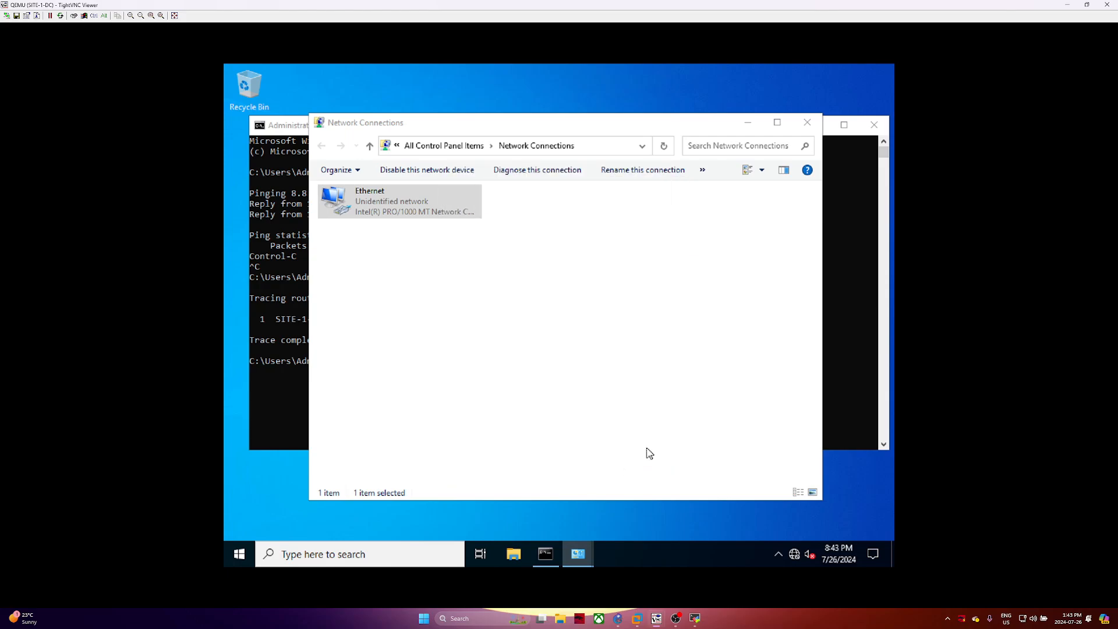
{"action": "left_click", "coordinate": [807, 123]}
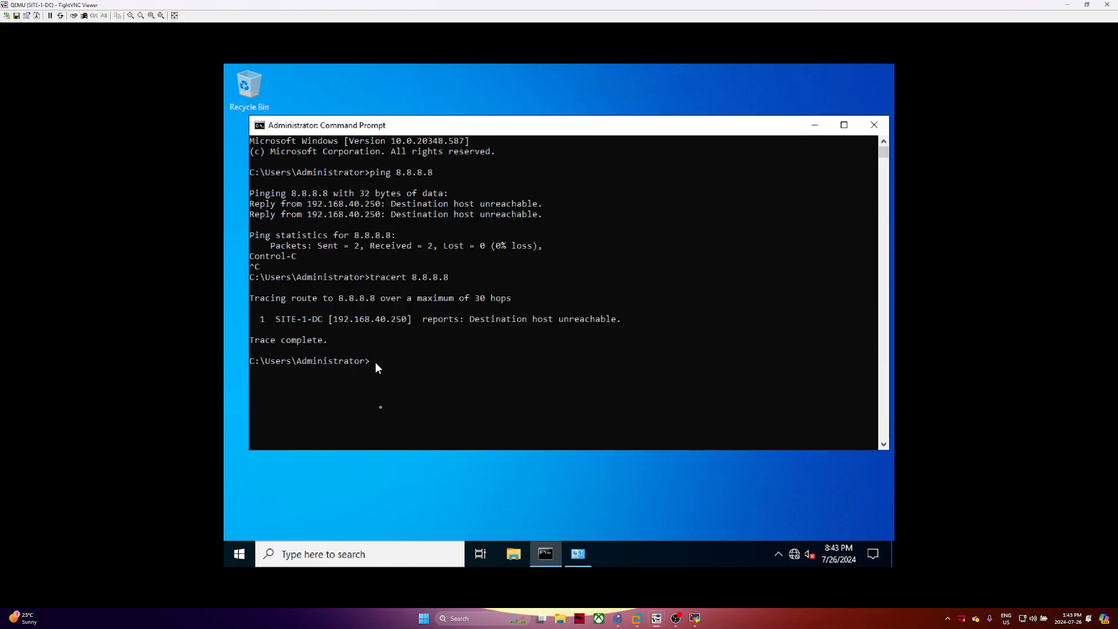
Ping the default gateway 192.168.40.254 from the Command Prompt on SITE-1-DC
{"action": "left_click", "coordinate": [373, 371]}
{"action": "type", "text": "pi"}
{"action": "key", "text": "Up"}
{"action": "key", "text": "BackSpace"}
{"action": "key", "text": "BackSpace"}
{"action": "key", "text": "BackSpace"}
{"action": "key", "text": "BackSpace"}
{"action": "key", "text": "BackSpace"}
{"action": "type", "text": "192.168.40.254"}
{"action": "key", "text": "Return"}
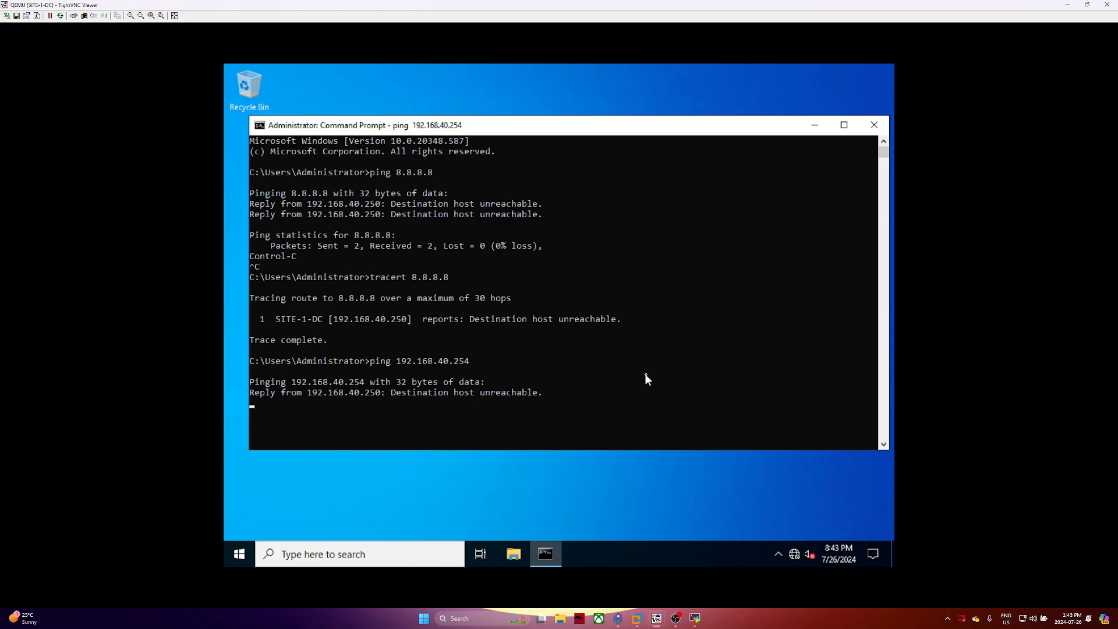
Switch to MobaXterm and run sh ip int br on SW-2 to check the status of the Vlan40 interface
{"action": "left_click", "coordinate": [695, 621]}
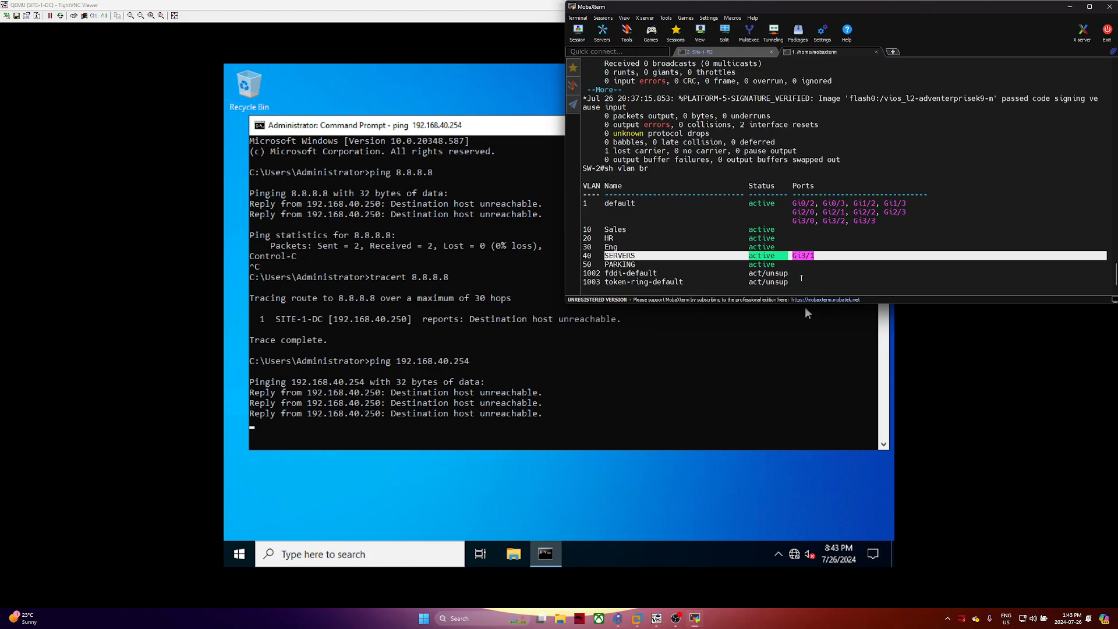
{"action": "left_click", "coordinate": [816, 282]}
{"action": "key", "text": "Return"}
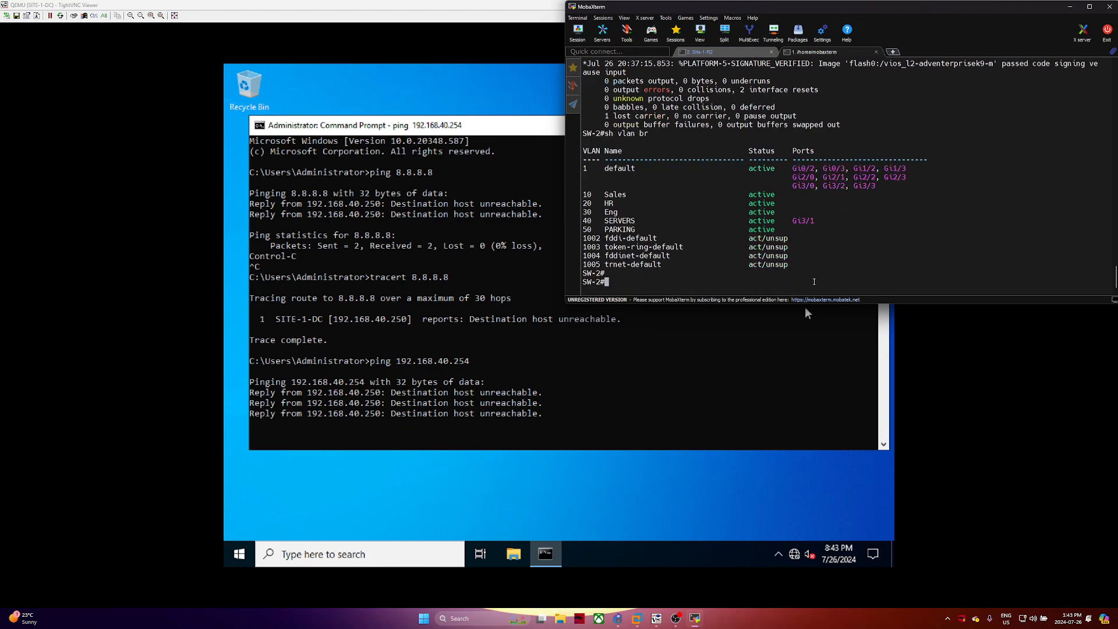
{"action": "type", "text": "sh"}
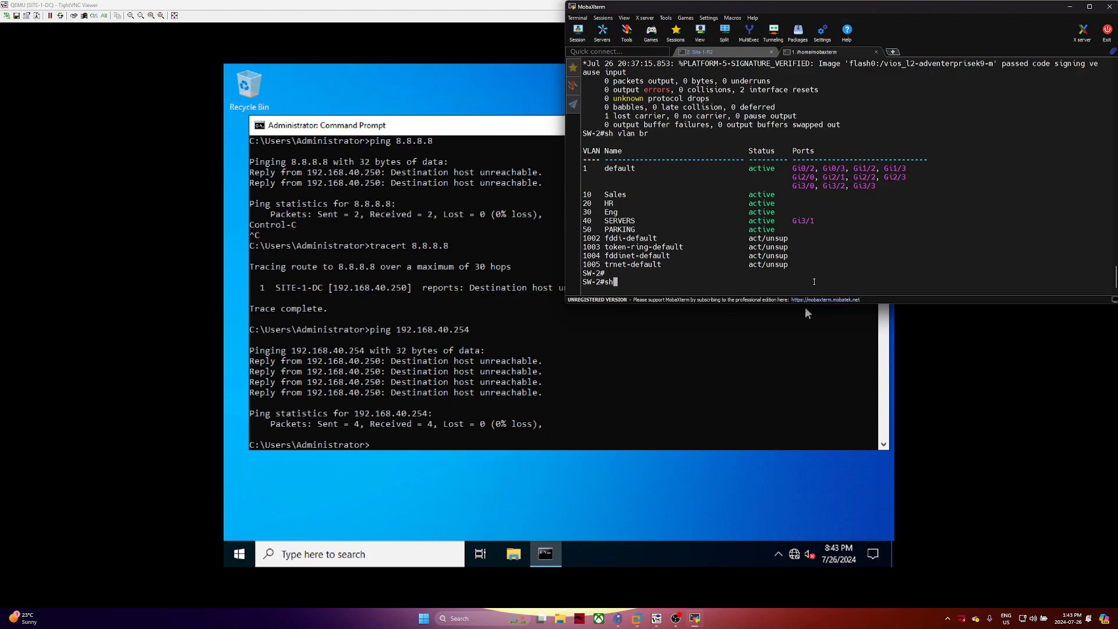
{"action": "type", "text": " ip int br"}
{"action": "key", "text": "Return"}
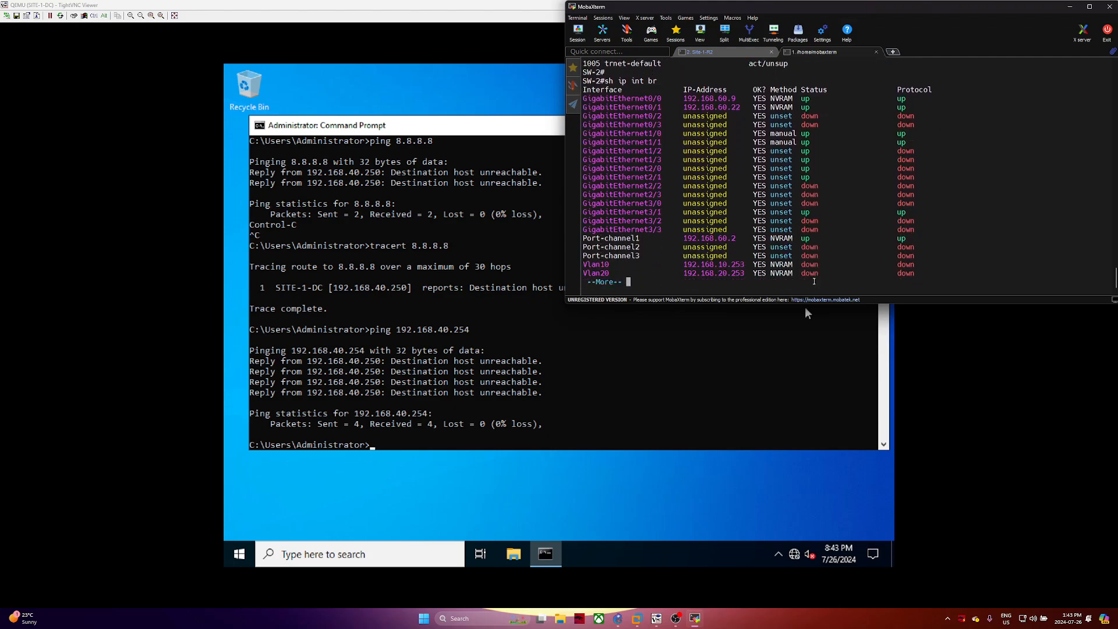
{"action": "key", "text": "space"}
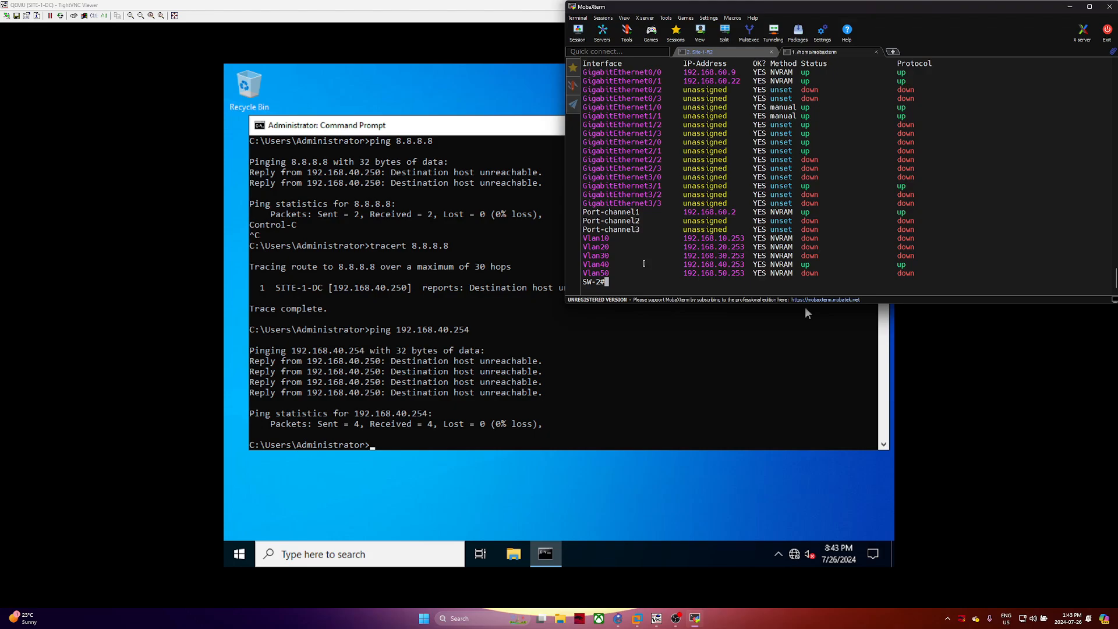
{"action": "left_click_drag", "start_coordinate": [606, 264], "coordinate": [929, 262]}
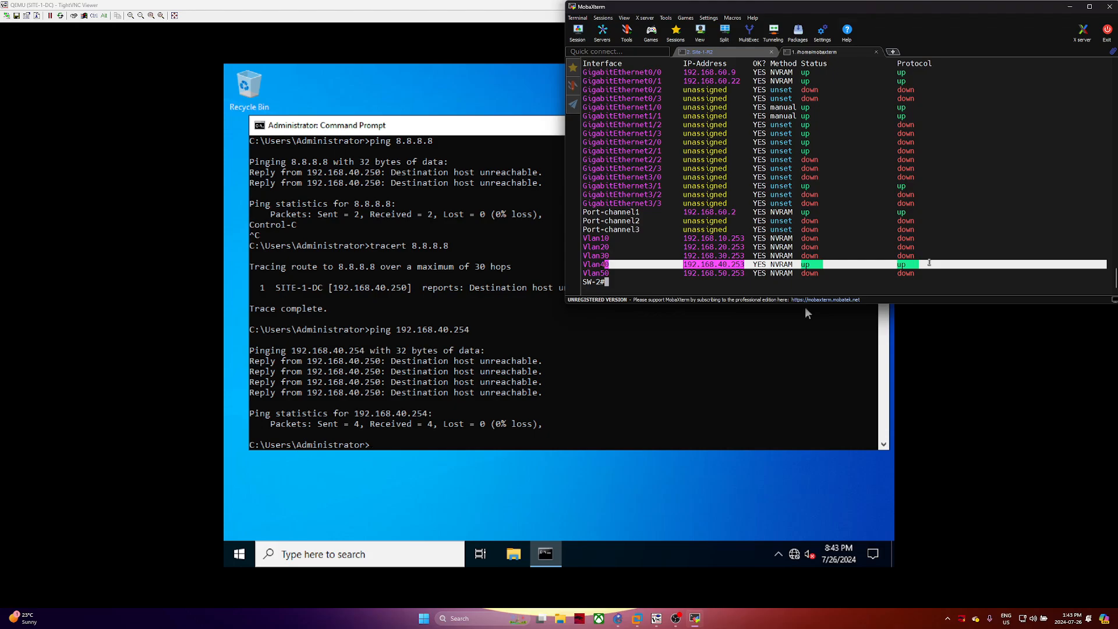
{"action": "triple_click", "coordinate": [929, 263]}
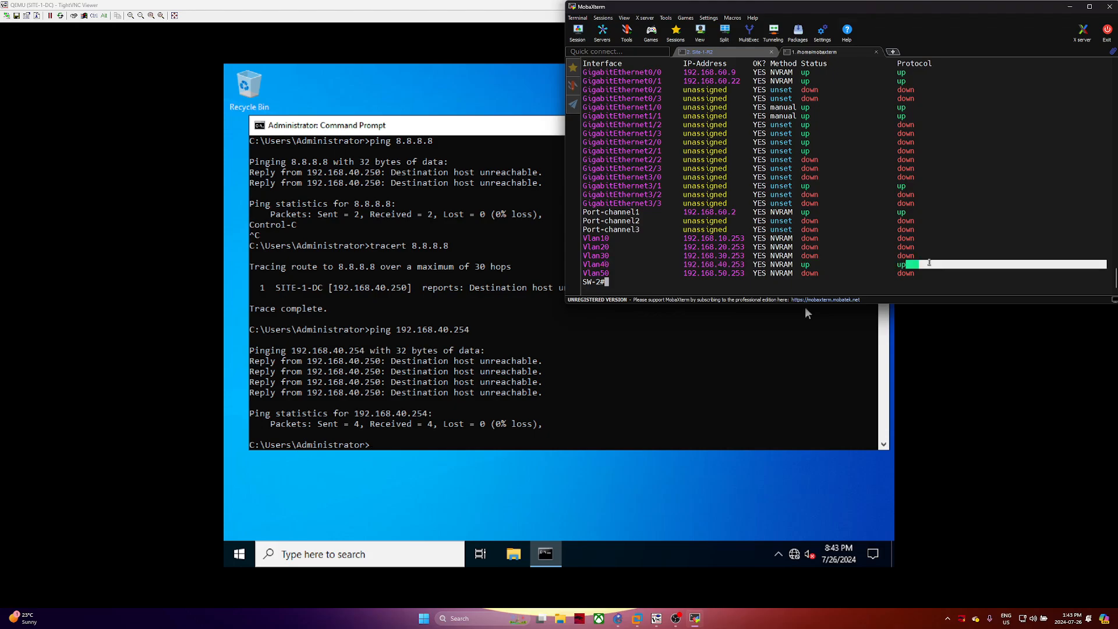
{"action": "double_click", "coordinate": [928, 262]}
{"action": "left_click", "coordinate": [928, 262]}
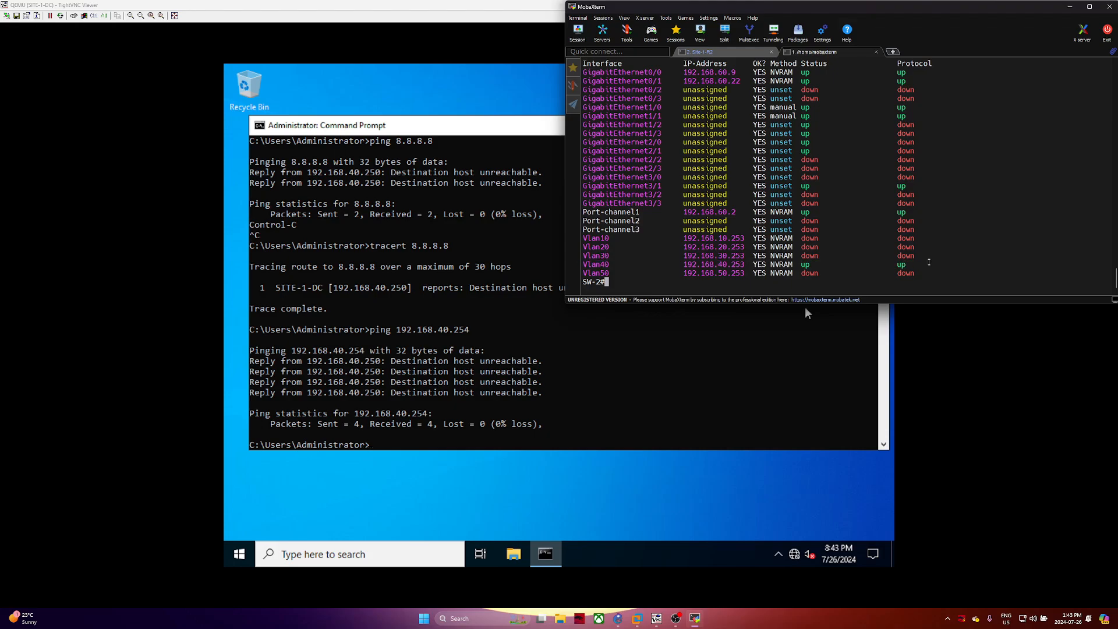
{"action": "triple_click", "coordinate": [928, 263]}
{"action": "left_click", "coordinate": [929, 262]}
Run sh run on SW-2 and, while it builds, ping 8.8.8.8 from Site-1-R2
{"action": "type", "text": "sh run"}
{"action": "key", "text": "Return"}
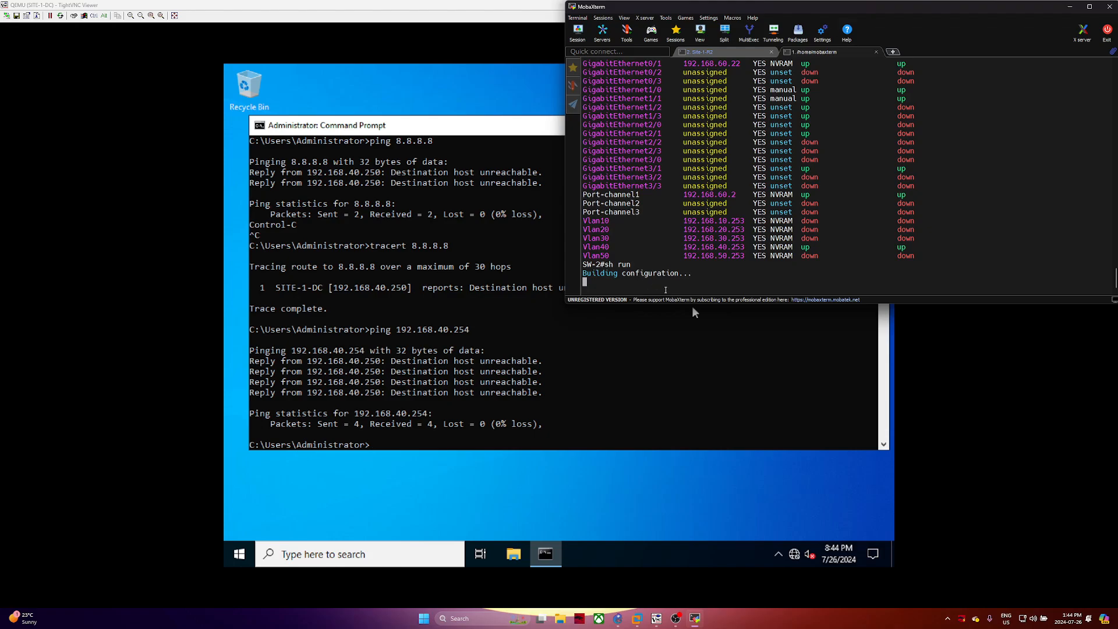
{"action": "left_click", "coordinate": [702, 53]}
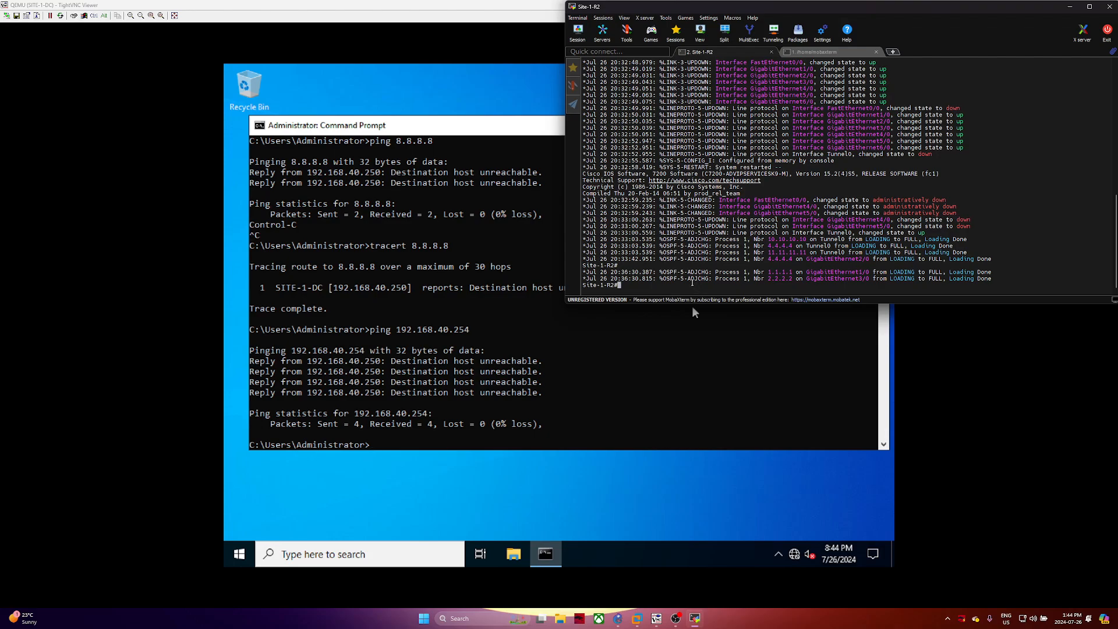
{"action": "type", "text": "ping 8.8.8.8"}
{"action": "key", "text": "Return"}
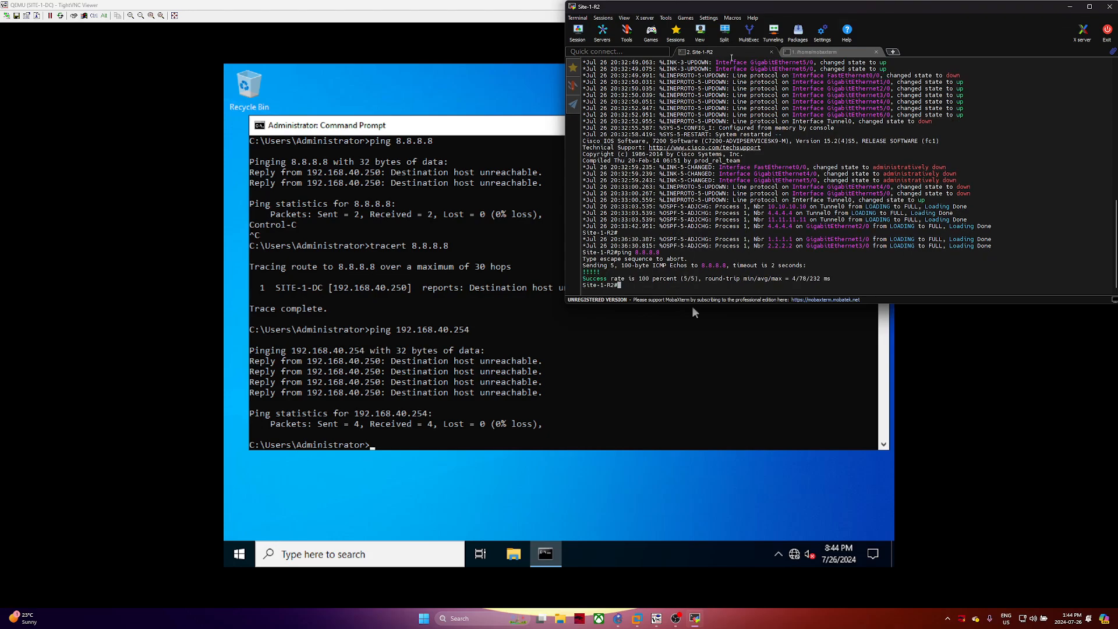
Return to SW-2 in an enlarged terminal and review its running configuration through the interface sections, quitting the listing at the VLAN interfaces
{"action": "key", "text": "ctrl+Tab"}
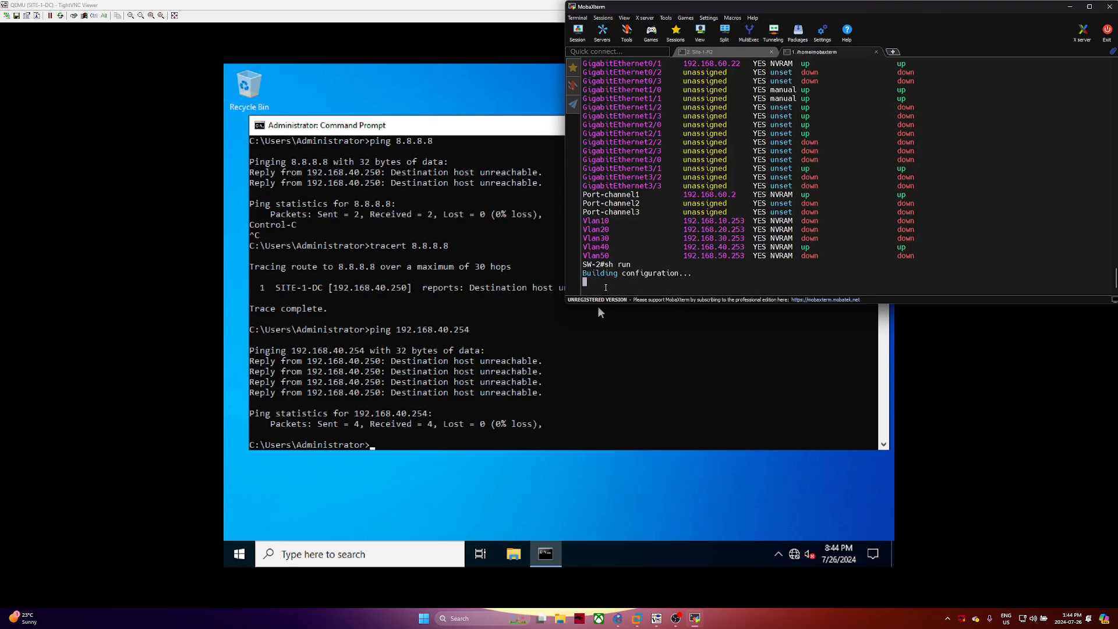
{"action": "left_click", "coordinate": [1090, 6]}
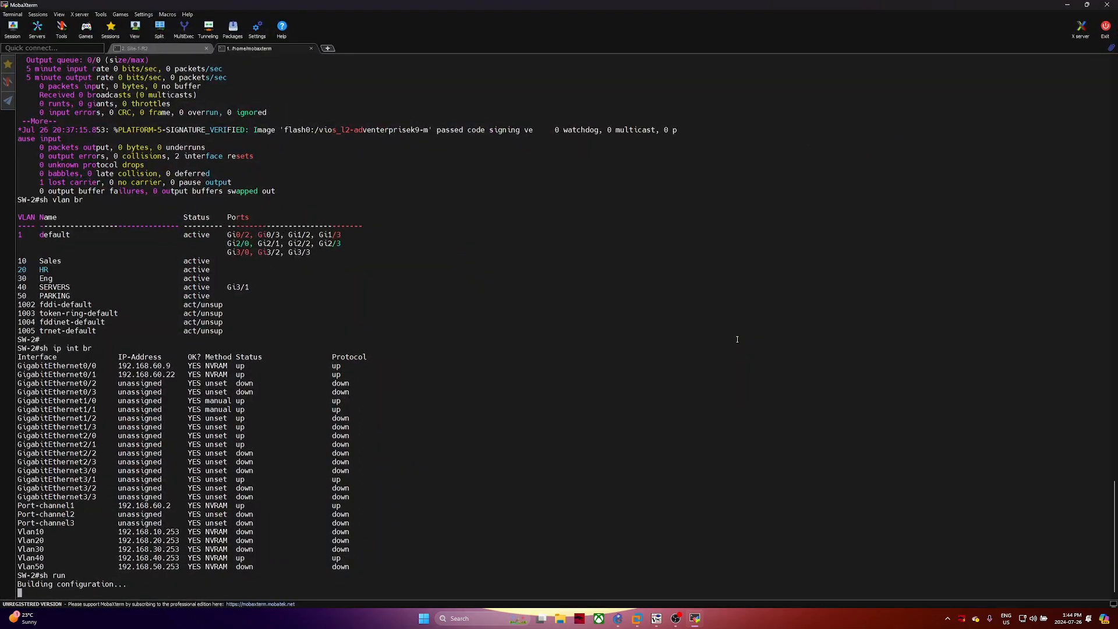
{"action": "scroll", "coordinate": [204, 409], "scroll_direction": "up", "scroll_amount": 5, "text": "ctrl"}
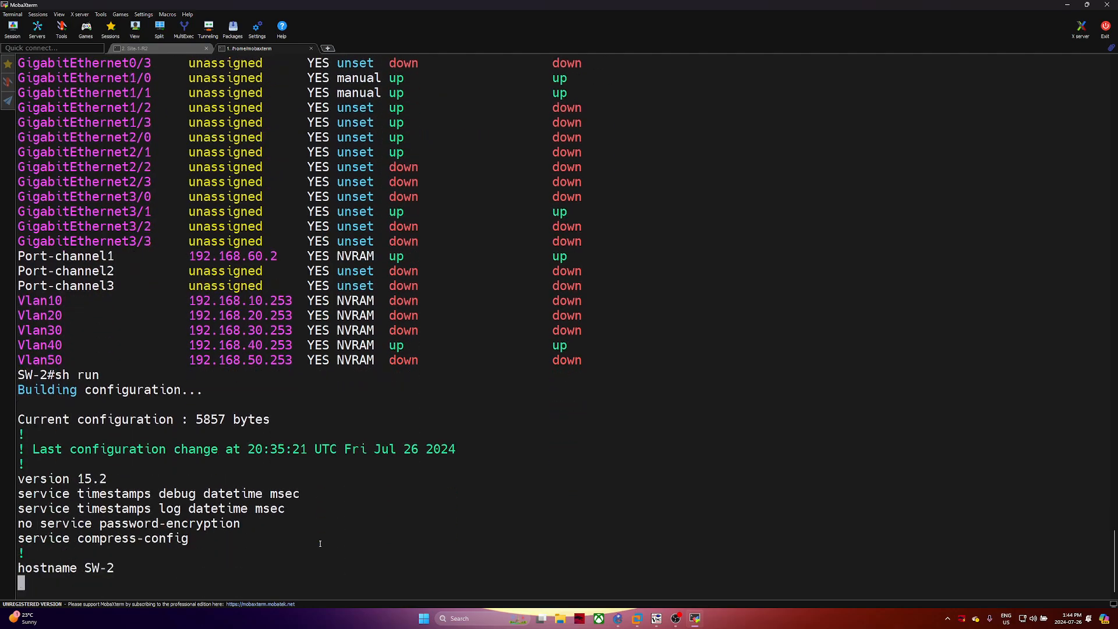
{"action": "key", "text": "space"}
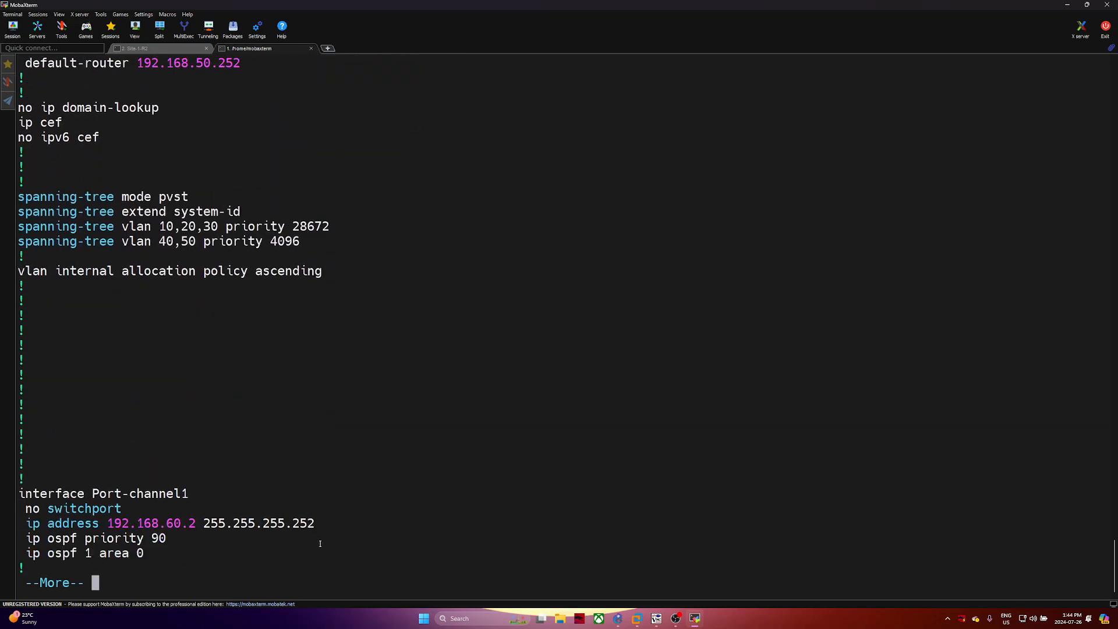
{"action": "key", "text": "space"}
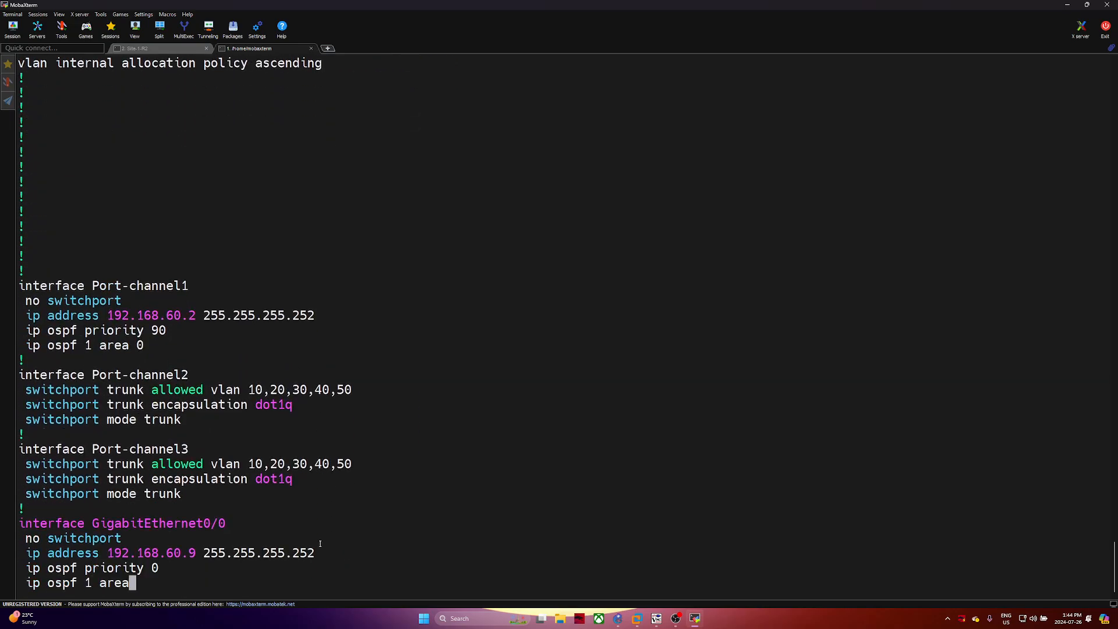
{"action": "key", "text": "space"}
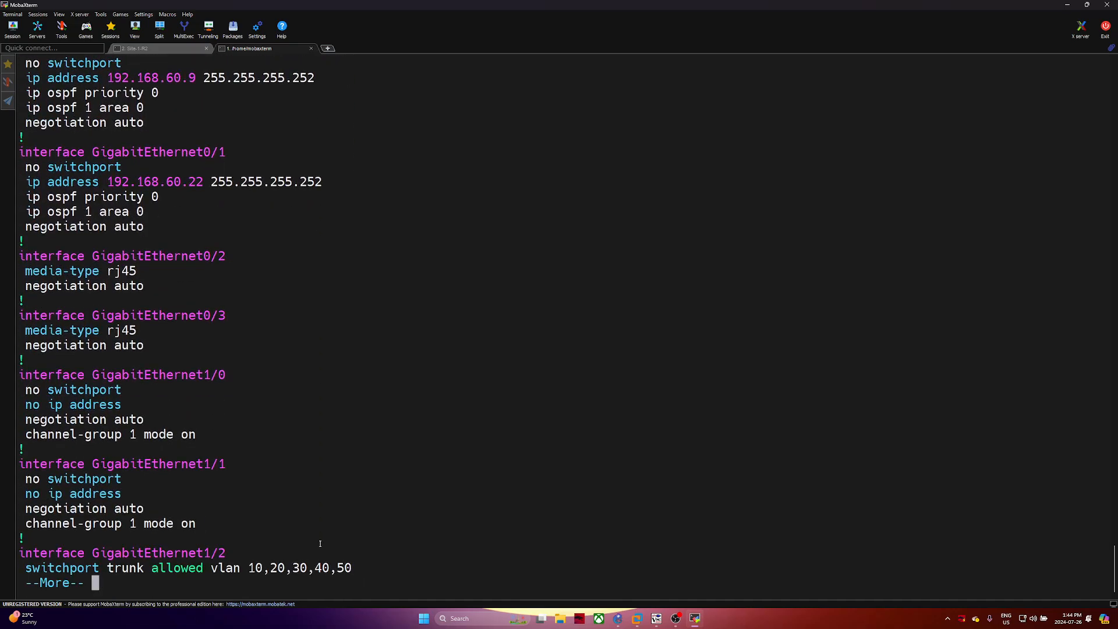
{"action": "key", "text": "space"}
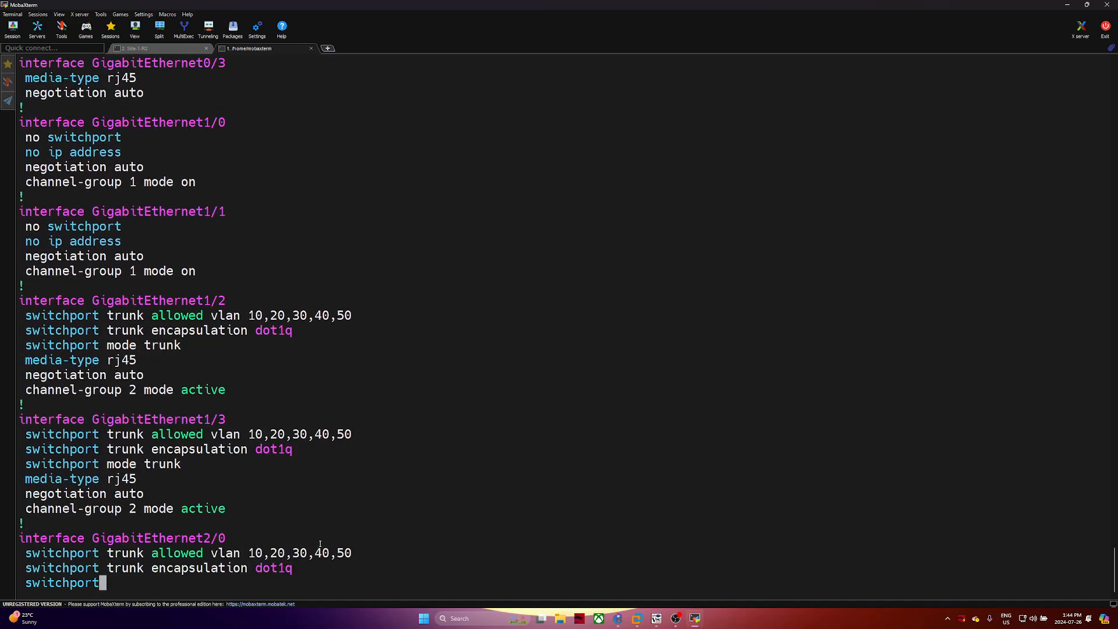
{"action": "key", "text": "space"}
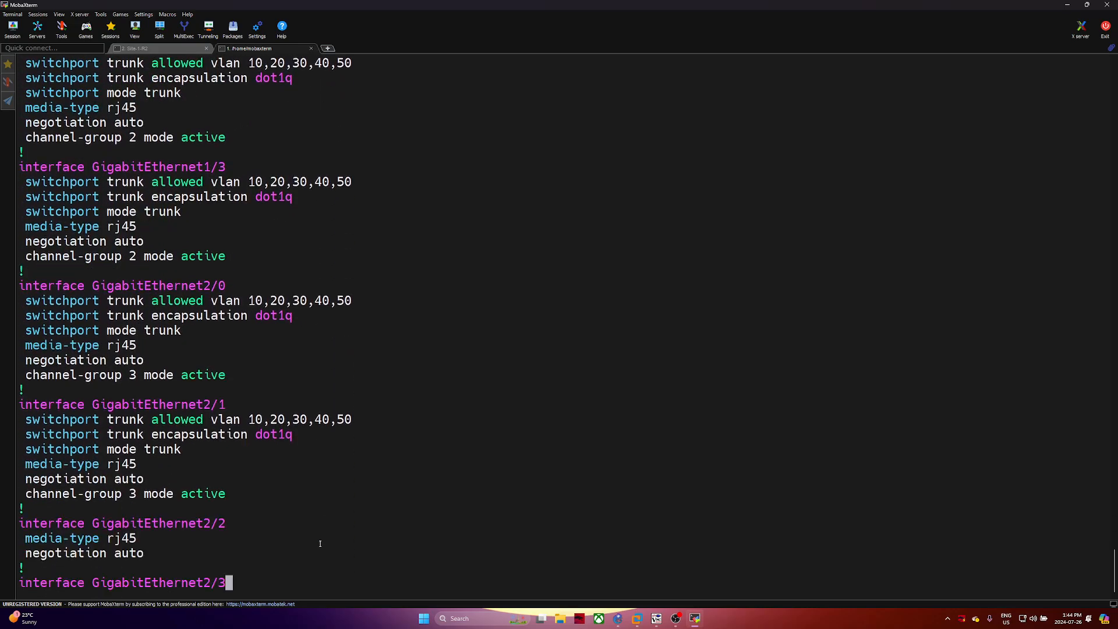
{"action": "key", "text": "space"}
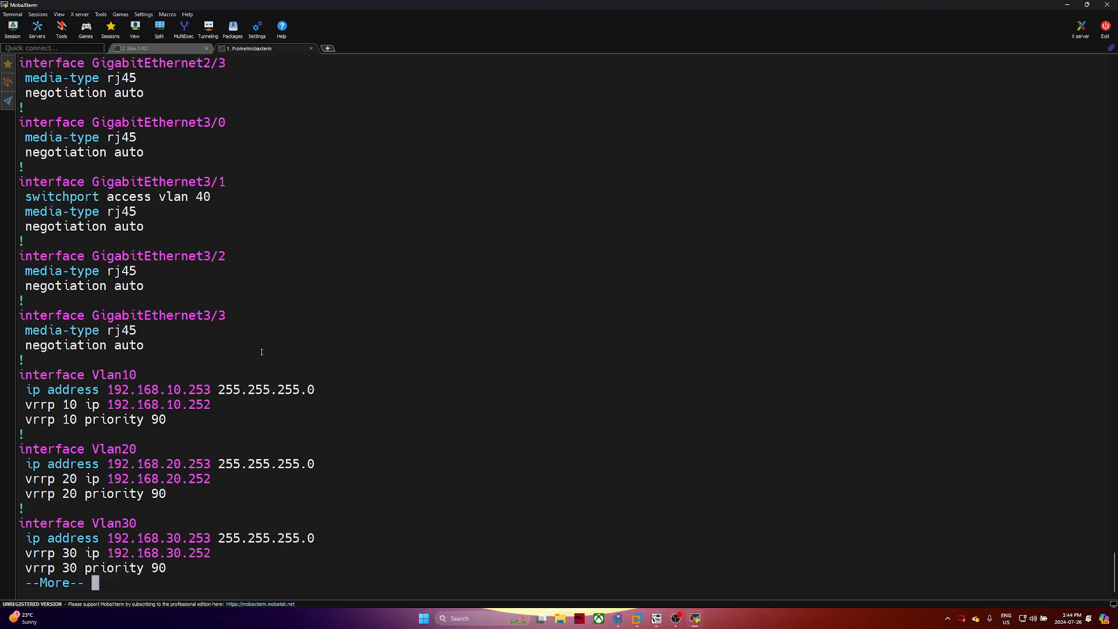
{"action": "type", "text": "q"}
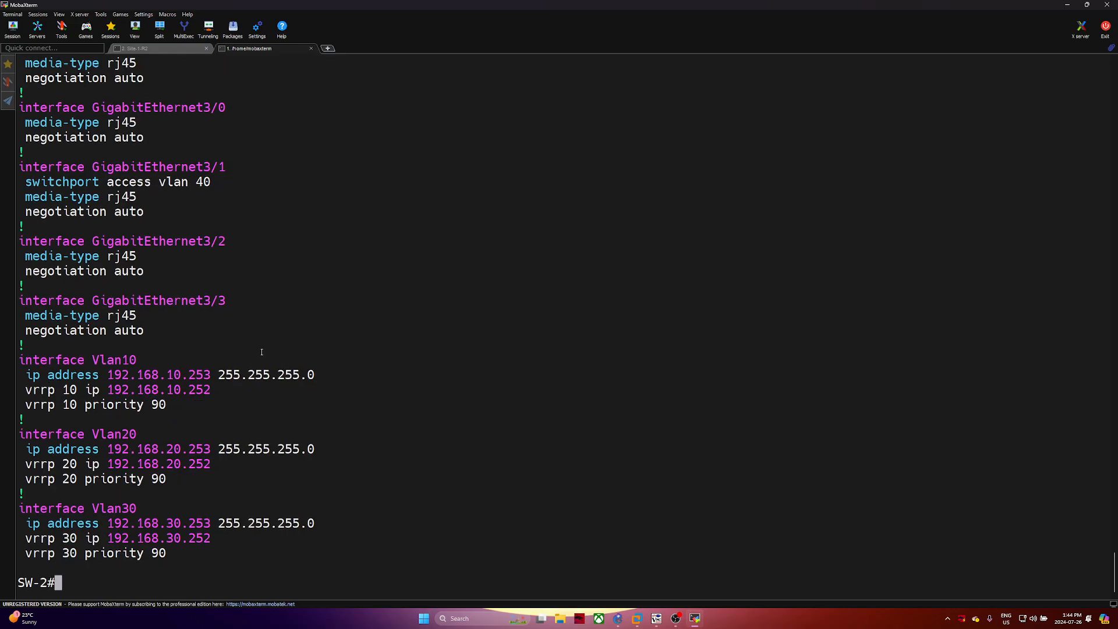
Enter configuration mode on SW-2 and bounce interface g3/1 with shut followed by no shut
{"action": "type", "text": "int g3/1"}
{"action": "key", "text": "Return"}
{"action": "type", "text": "conf t"}
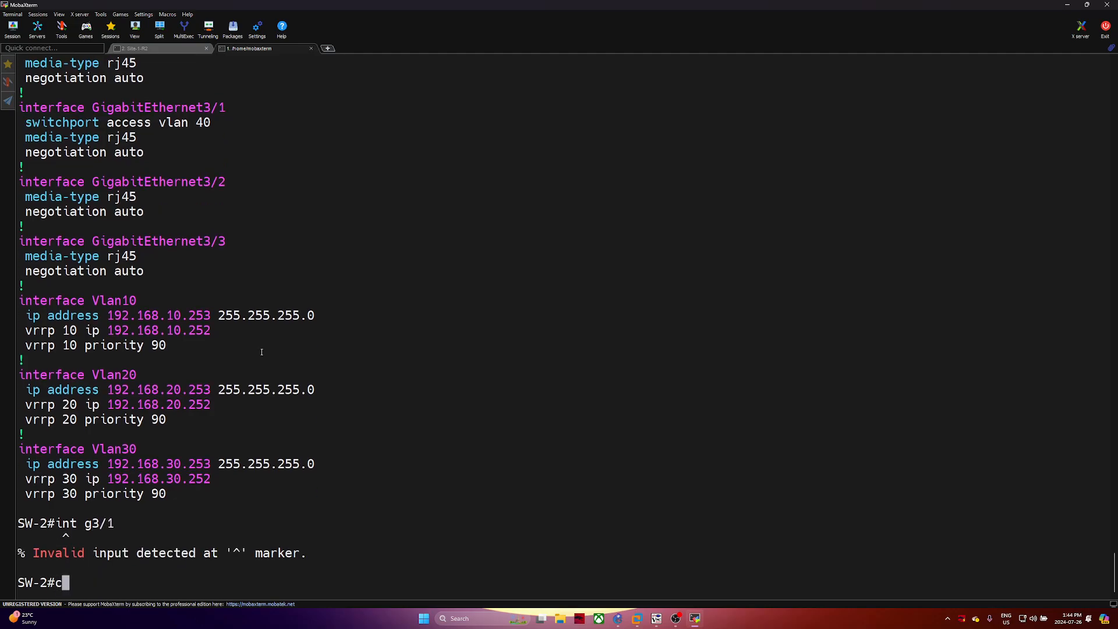
{"action": "key", "text": "Return"}
{"action": "type", "text": "int g"}
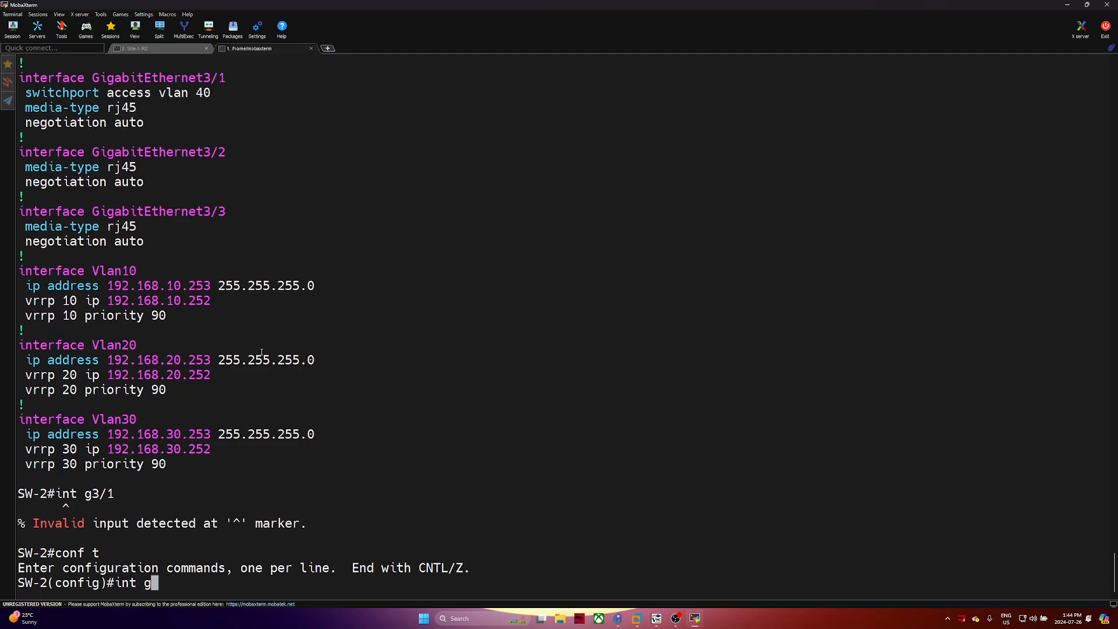
{"action": "type", "text": "3/1"}
{"action": "key", "text": "Return"}
{"action": "type", "text": "sh"}
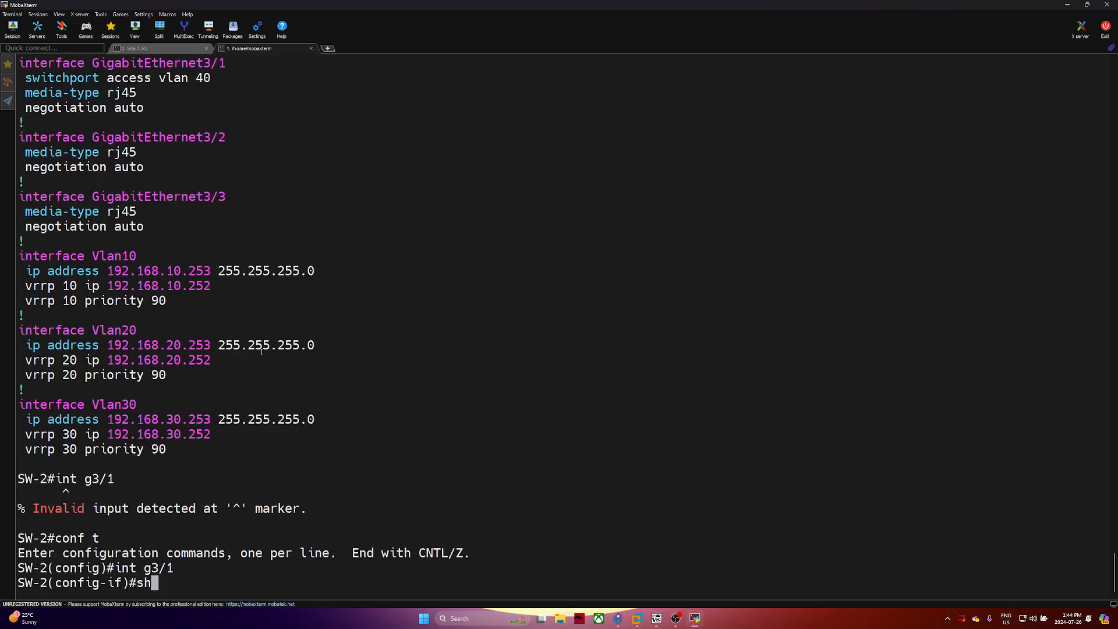
{"action": "type", "text": "utno shut"}
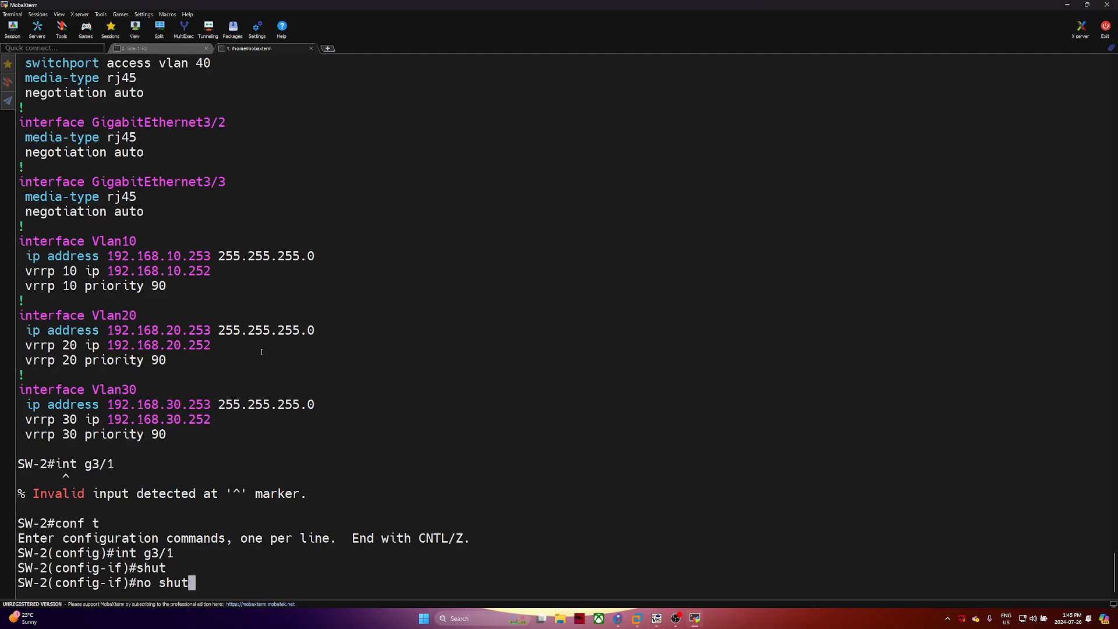
{"action": "key", "text": "Return"}
{"action": "key", "text": "Return"}
{"action": "key", "text": "Return"}
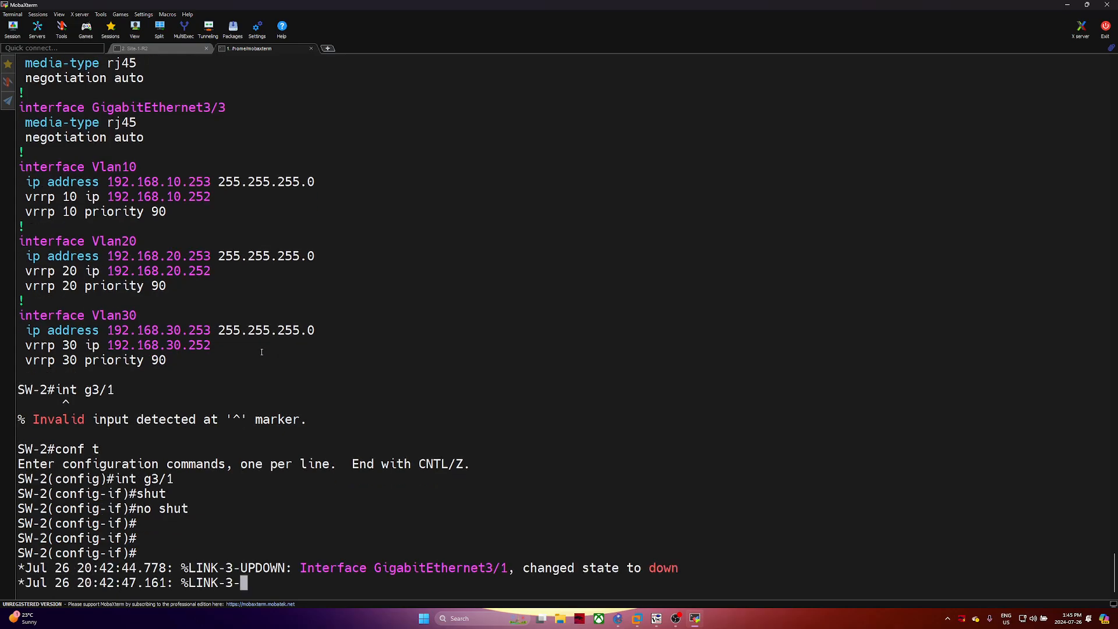
{"action": "key", "text": "Return"}
{"action": "key", "text": "Return"}
{"action": "key", "text": "Return"}
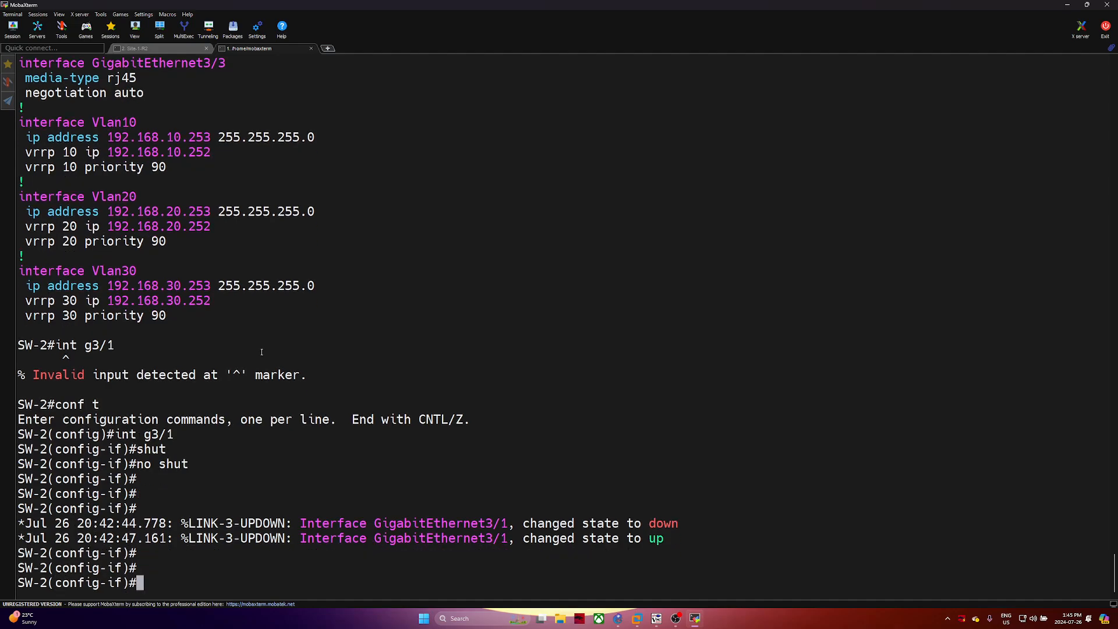
Run do sh vrrp on SW-2 and examine the Vlan40 group's virtual IP and master router addresses, exiting the listing when done
{"action": "type", "text": "do sh vrrp"}
{"action": "key", "text": "Return"}
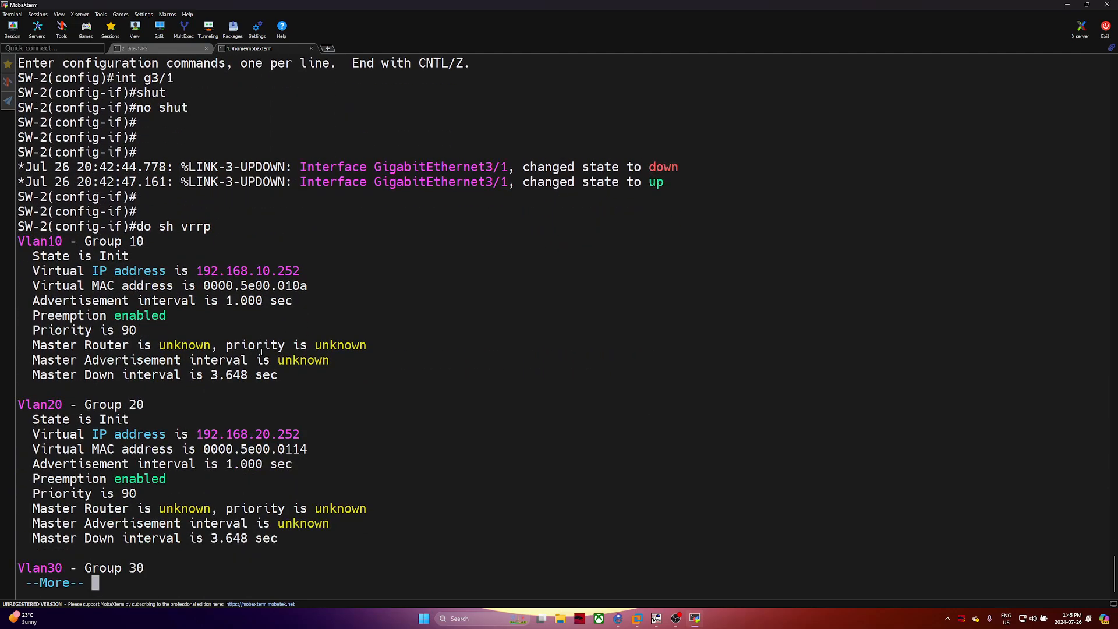
{"action": "key", "text": "space"}
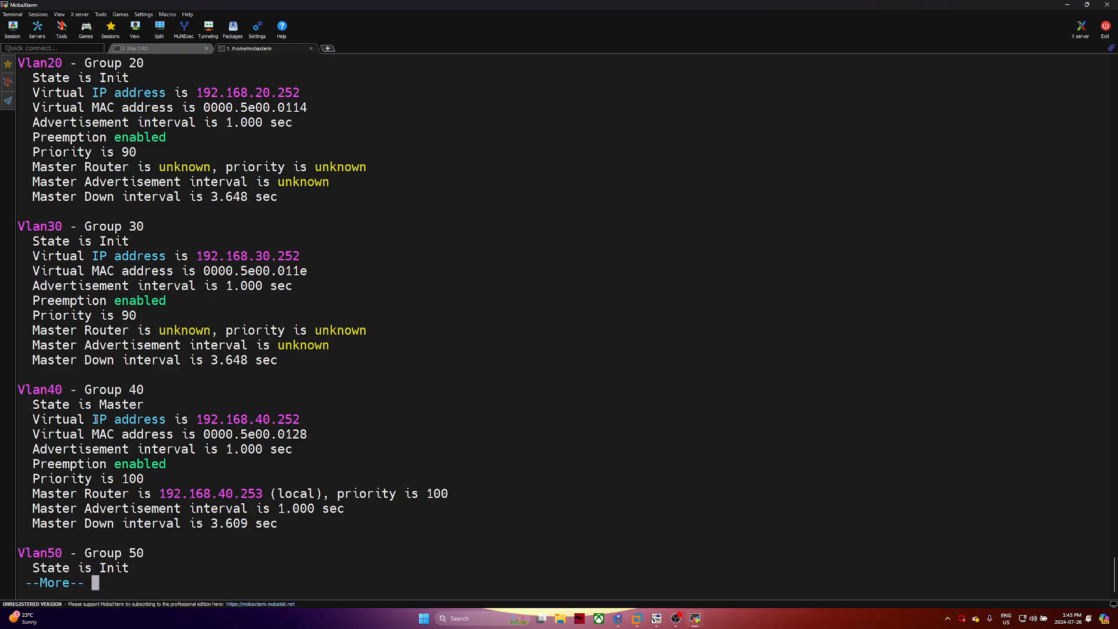
{"action": "left_click_drag", "start_coordinate": [93, 419], "coordinate": [300, 418]}
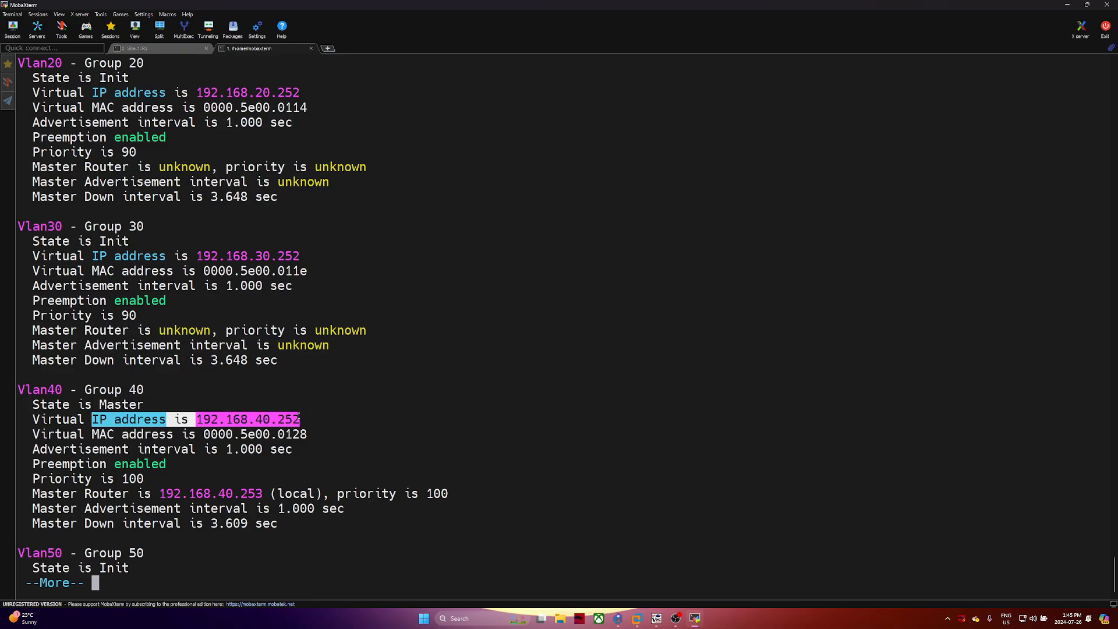
{"action": "left_click_drag", "start_coordinate": [160, 494], "coordinate": [263, 495]}
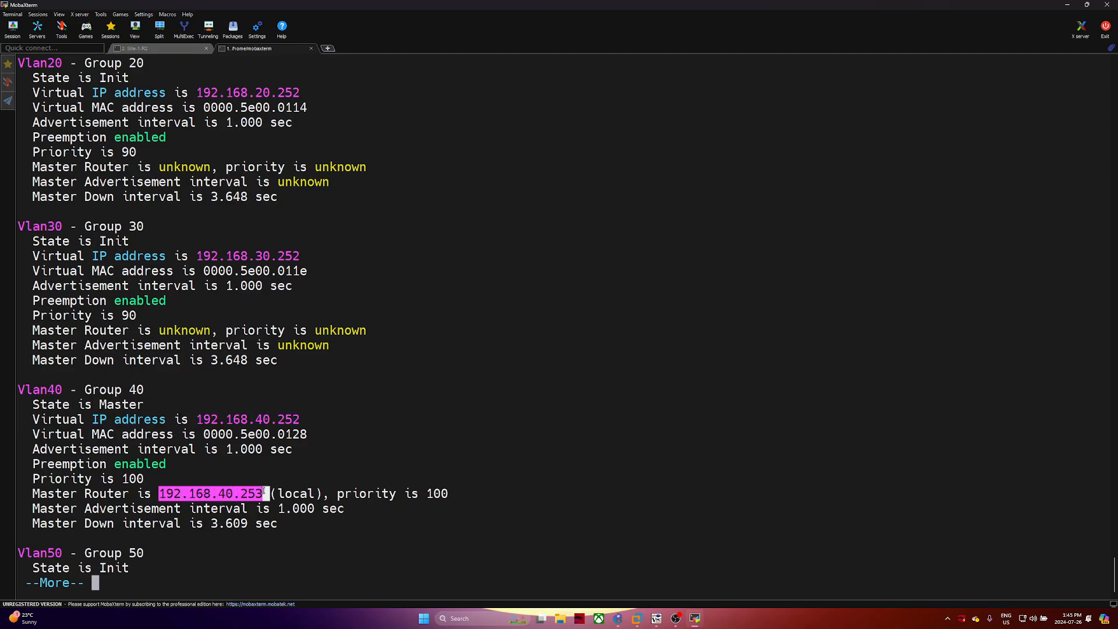
{"action": "left_click", "coordinate": [258, 509]}
{"action": "key", "text": "q"}
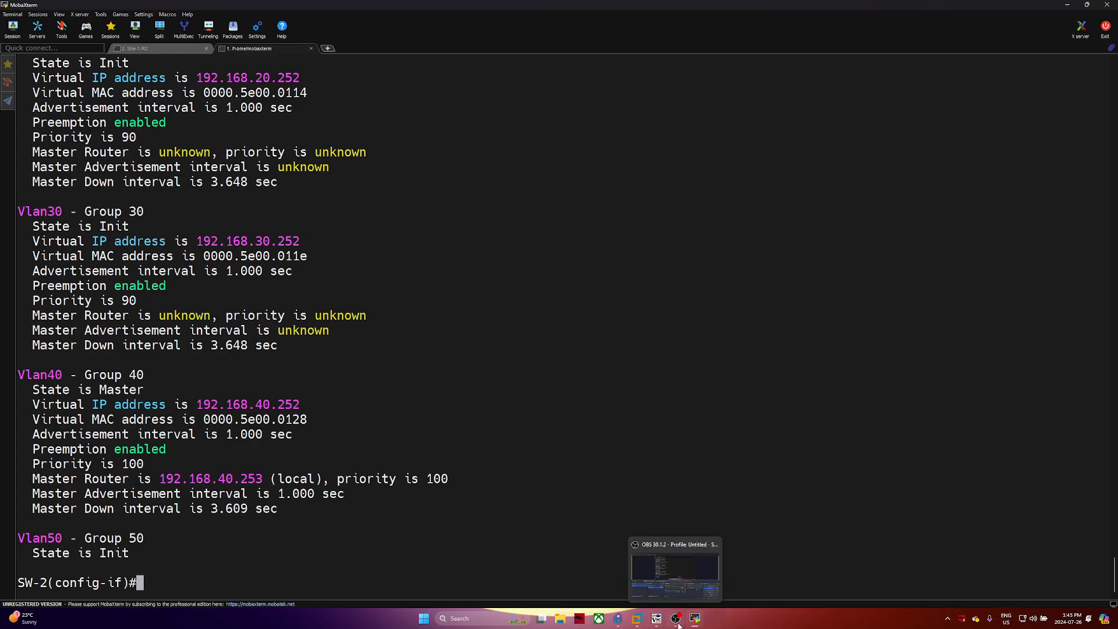
Switch to the SITE-1-DC console in TightVNC Viewer
{"action": "mouse_move", "coordinate": [656, 618]}
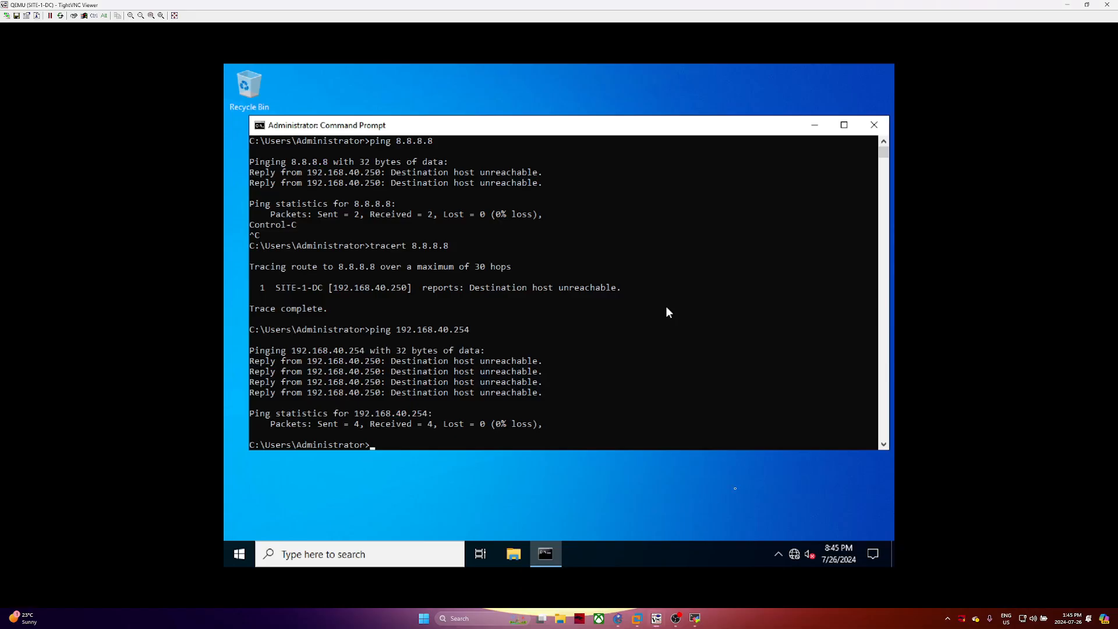
{"action": "left_click", "coordinate": [658, 574]}
{"action": "right_click", "coordinate": [793, 556]}
{"action": "left_click", "coordinate": [791, 539]}
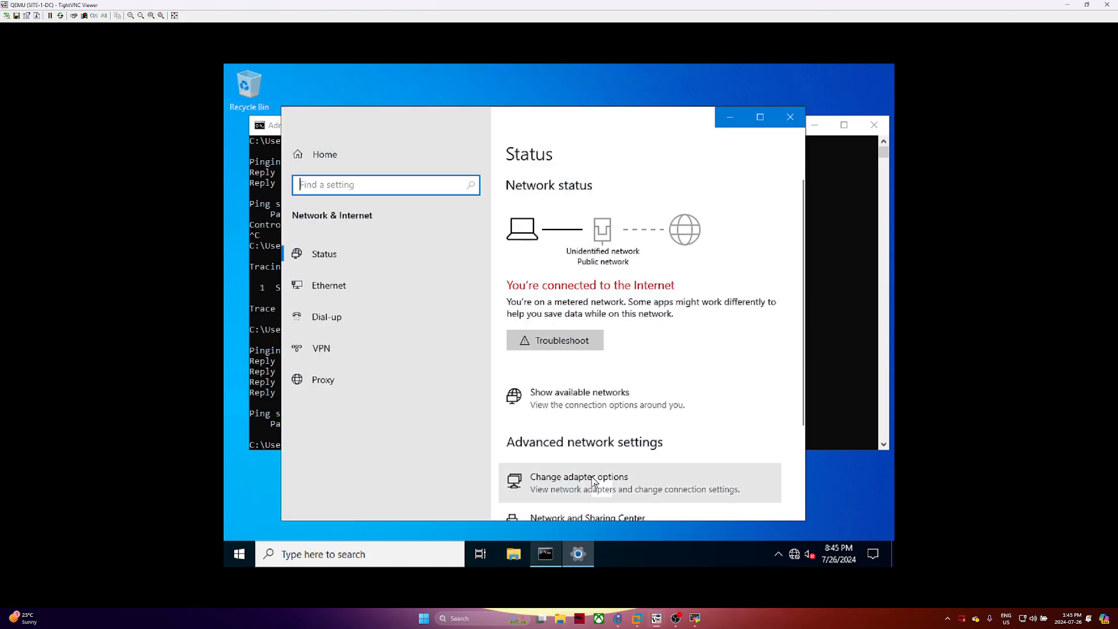
{"action": "mouse_move", "coordinate": [546, 554]}
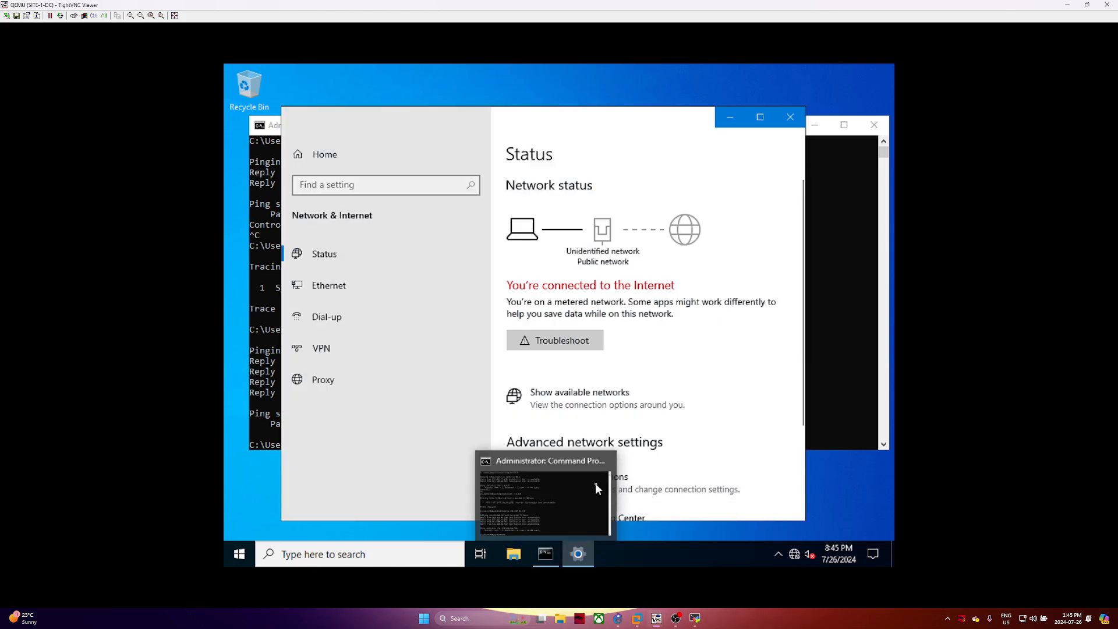
{"action": "left_click", "coordinate": [658, 494]}
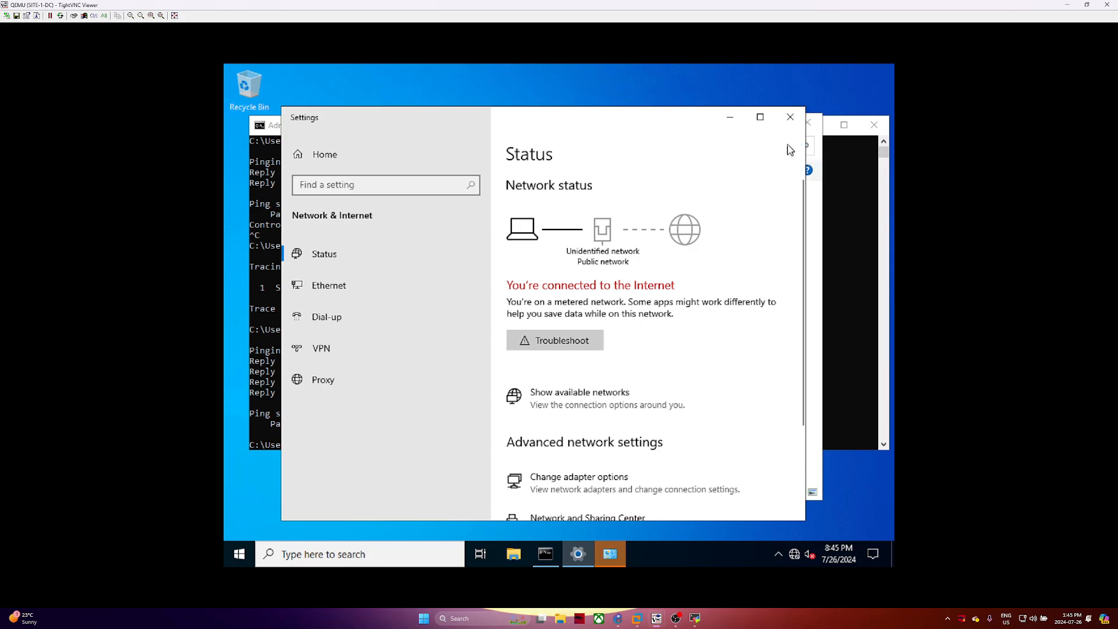
{"action": "left_click", "coordinate": [790, 117]}
{"action": "left_click", "coordinate": [814, 125]}
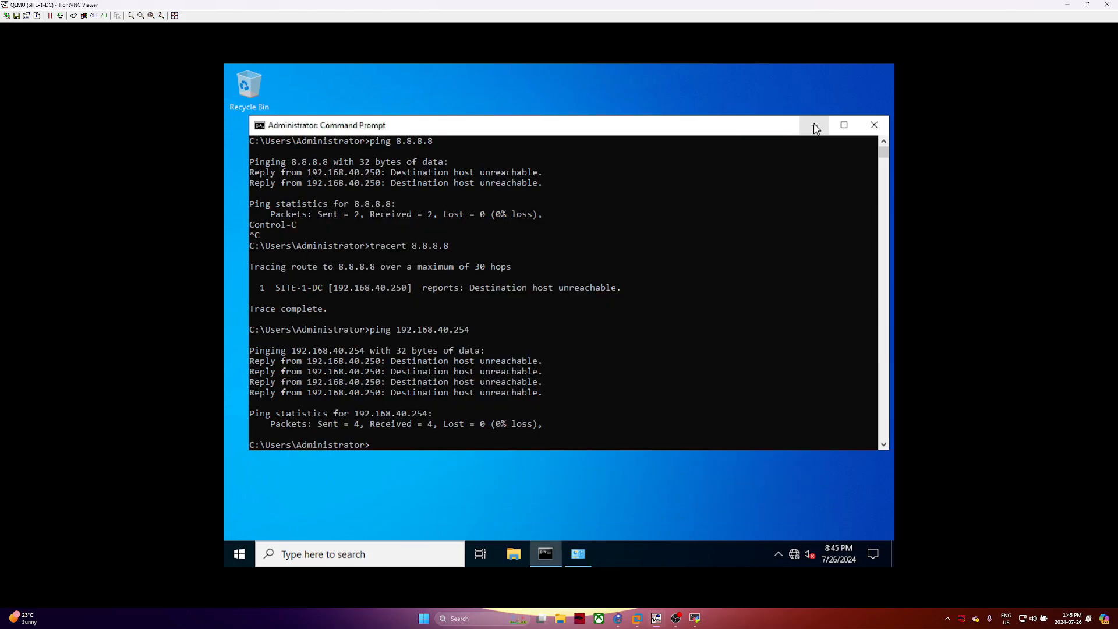
Open the Internet Protocol Version 4 properties of SITE-1-DC's Ethernet adapter through the network adapter options
{"action": "right_click", "coordinate": [793, 557]}
{"action": "left_click", "coordinate": [792, 542]}
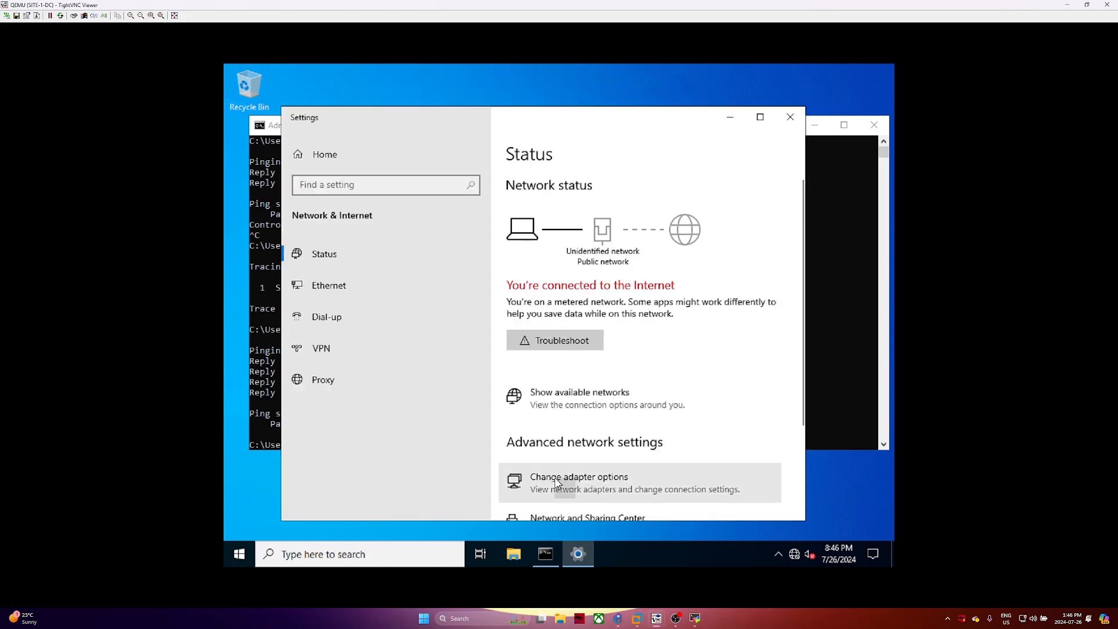
{"action": "left_click", "coordinate": [556, 483]}
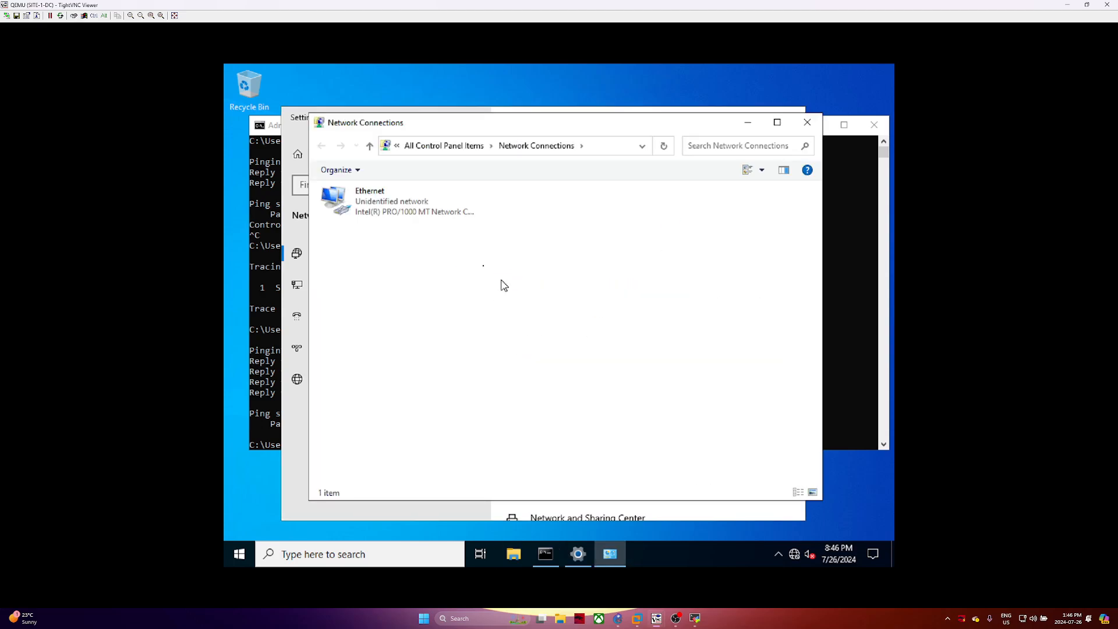
{"action": "double_click", "coordinate": [349, 200]}
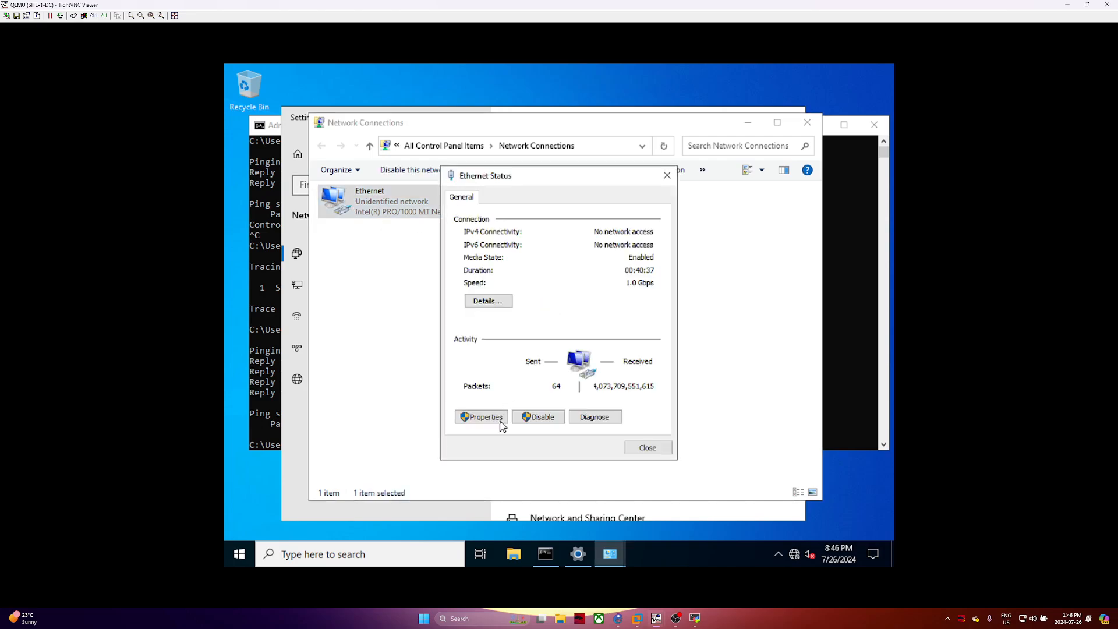
{"action": "left_click", "coordinate": [502, 417]}
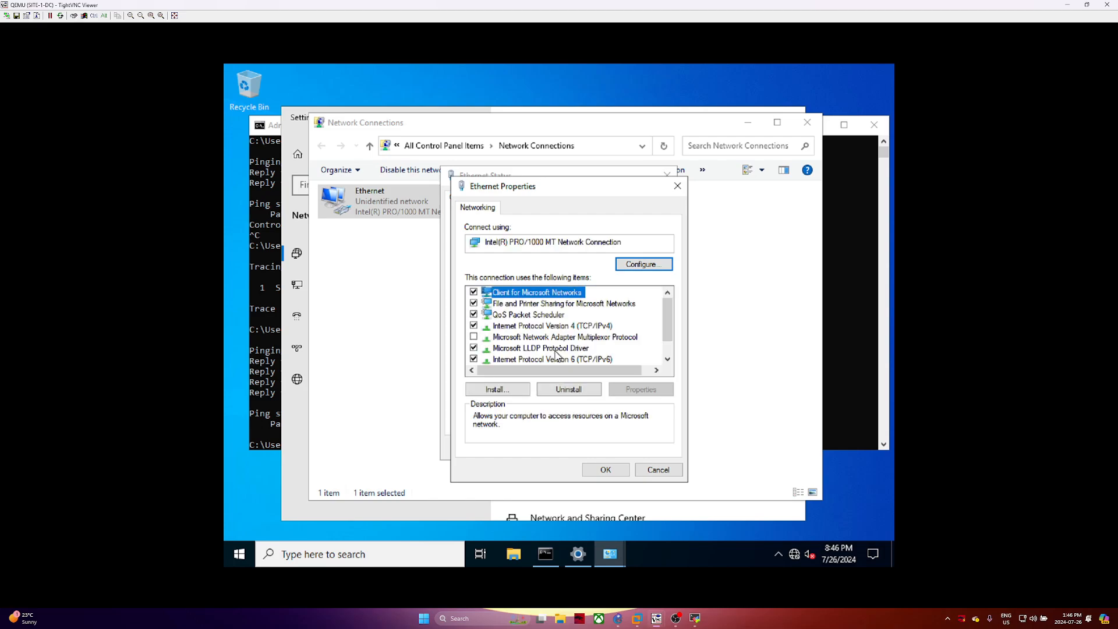
{"action": "double_click", "coordinate": [574, 329]}
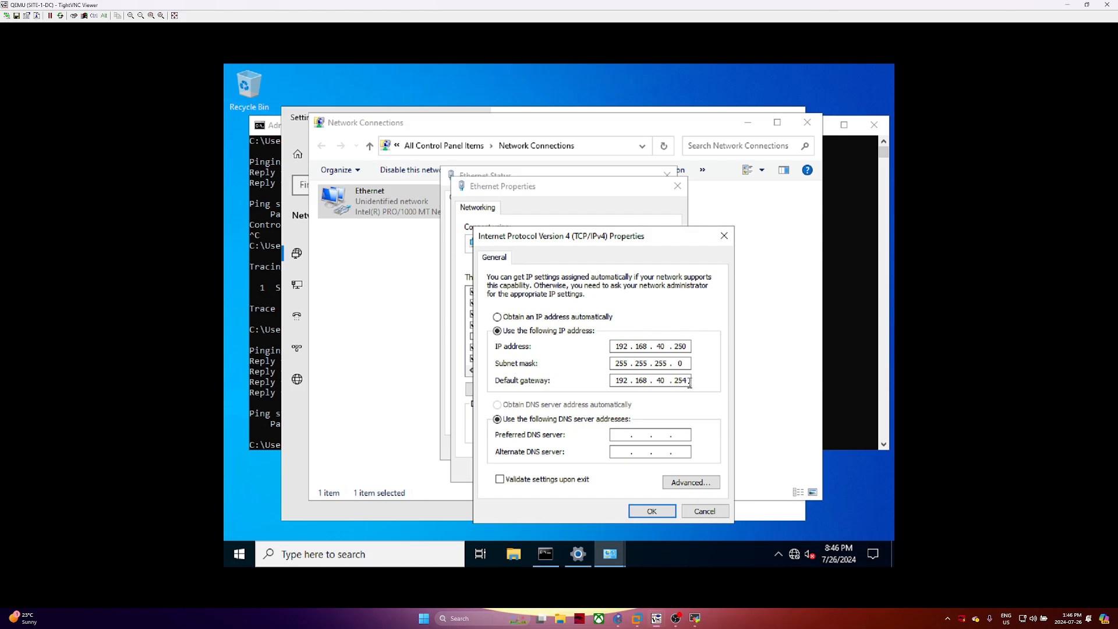
Set the default gateway to 192.168.40.252, accept the TCP/IP warning, and close the adapter's properties and status dialogs
{"action": "left_click", "coordinate": [688, 383]}
{"action": "key", "text": "BackSpace"}
{"action": "type", "text": "2"}
{"action": "left_click", "coordinate": [652, 512]}
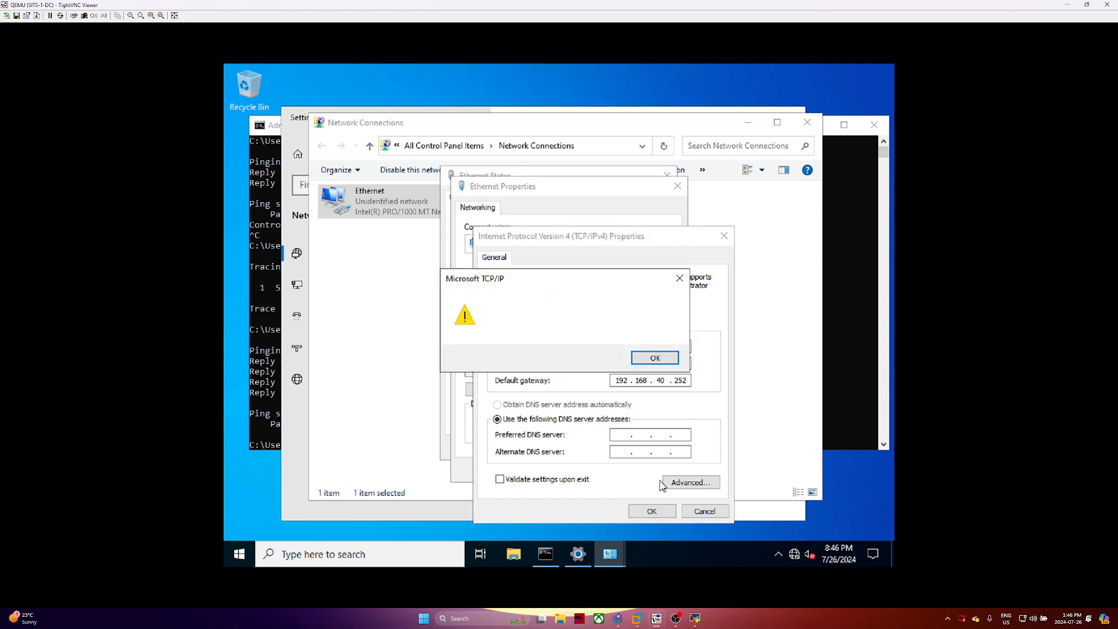
{"action": "left_click", "coordinate": [654, 358]}
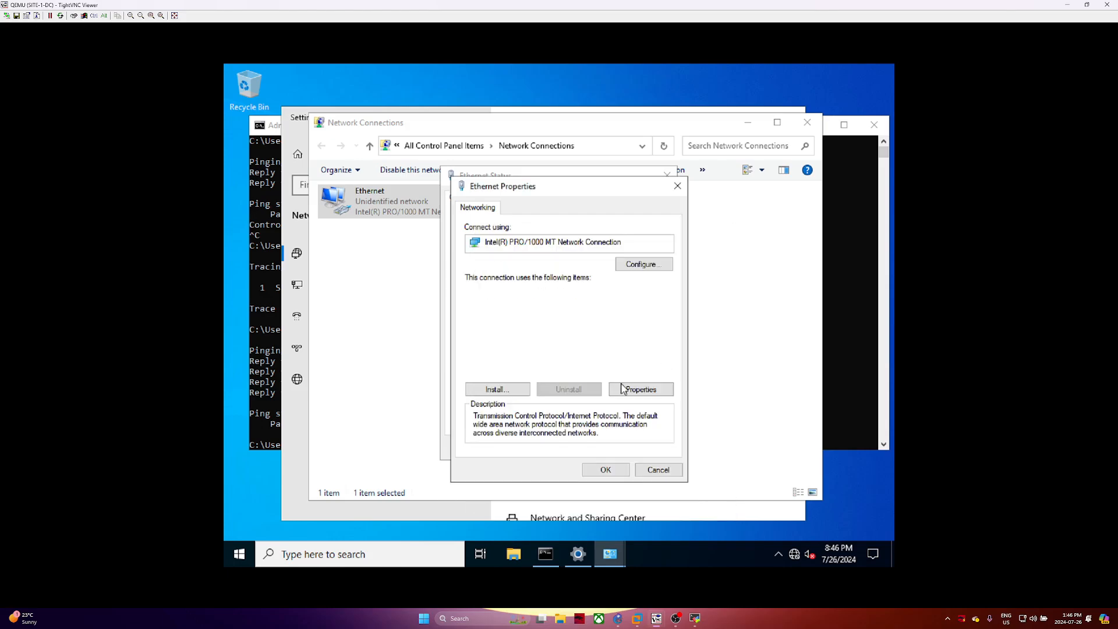
{"action": "left_click", "coordinate": [605, 473]}
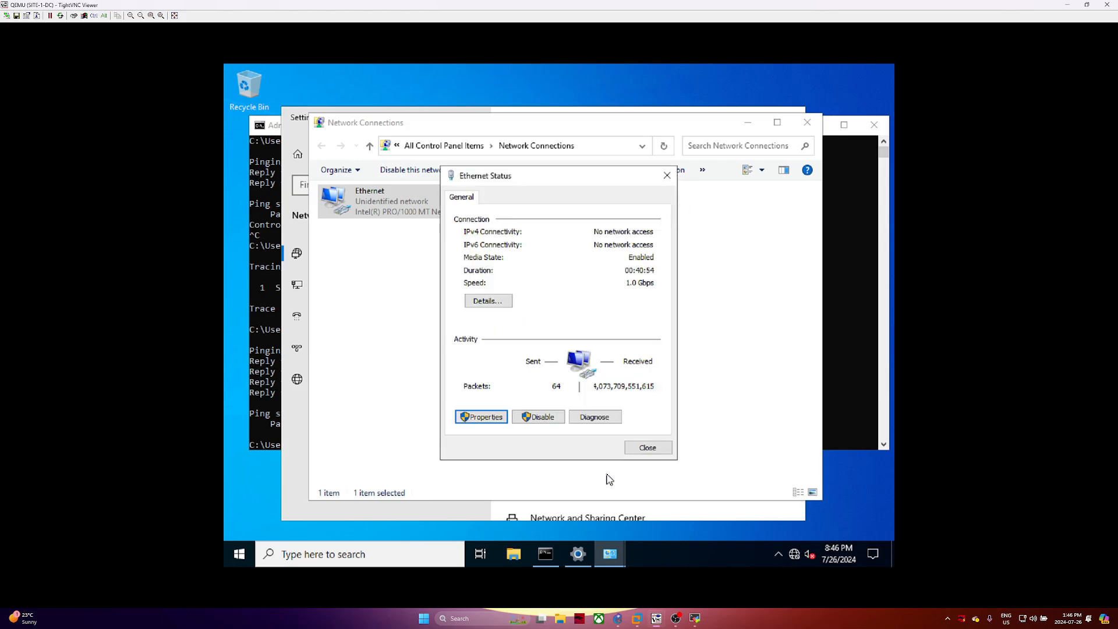
{"action": "left_click", "coordinate": [650, 451]}
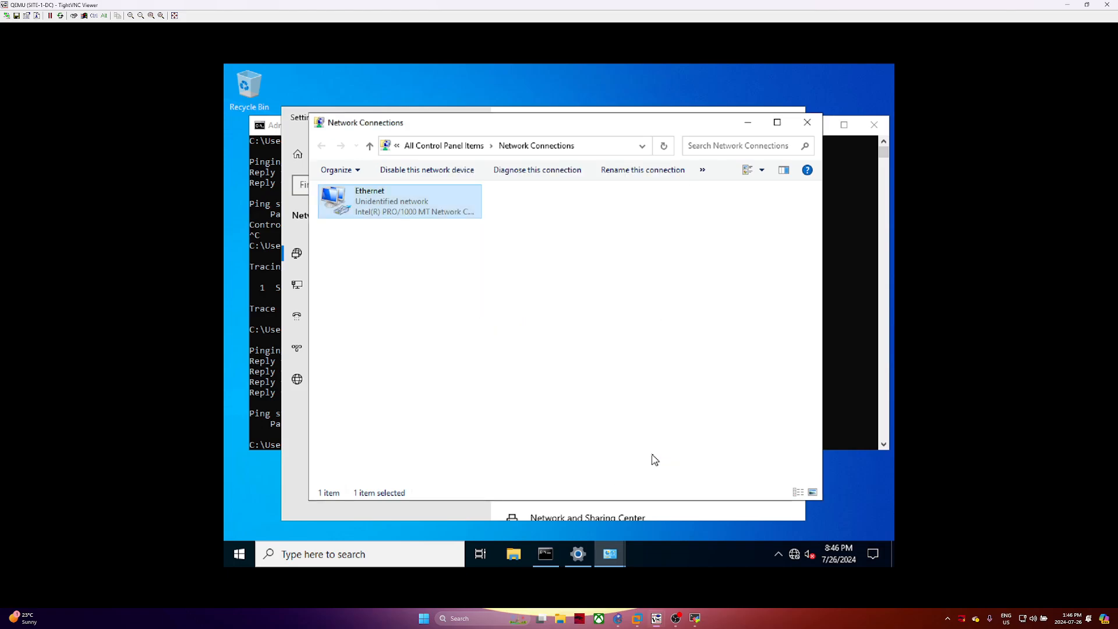
Disable and re-enable the Ethernet adapter on SITE-1-DC, and close the network connection and settings windows
{"action": "right_click", "coordinate": [359, 194]}
{"action": "left_click", "coordinate": [390, 205]}
{"action": "right_click", "coordinate": [389, 205]}
{"action": "left_click", "coordinate": [416, 215]}
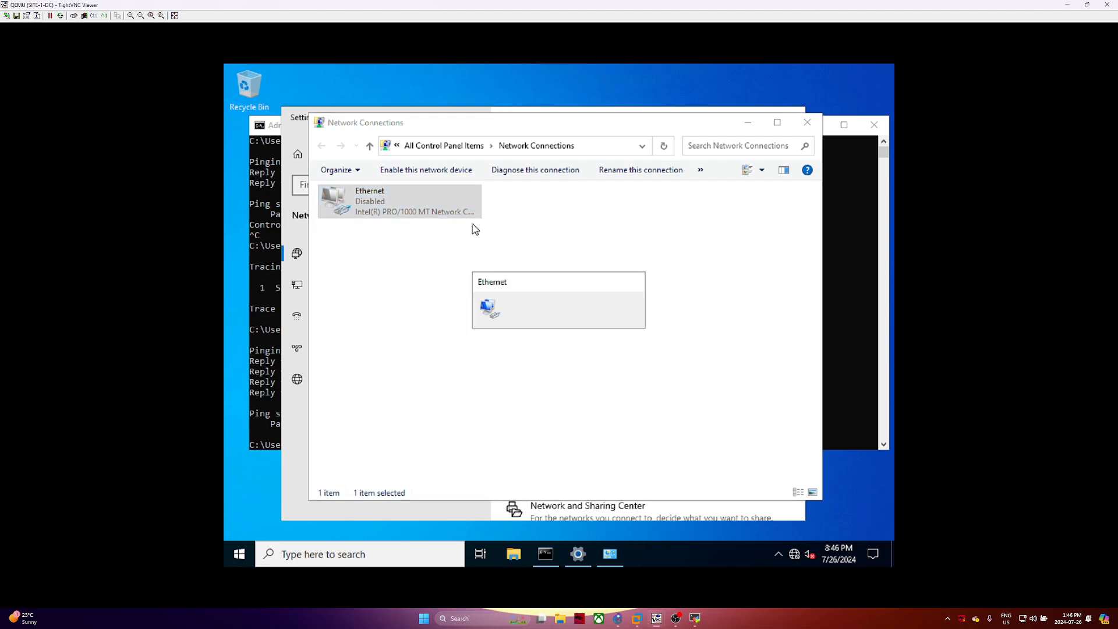
{"action": "left_click", "coordinate": [817, 124]}
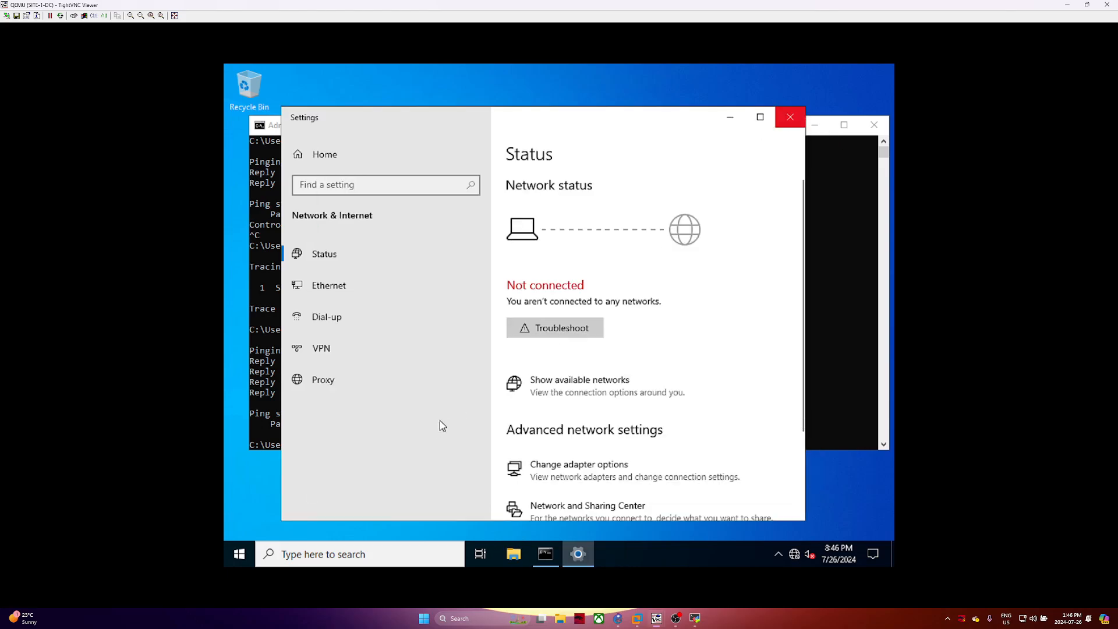
{"action": "left_click", "coordinate": [792, 117]}
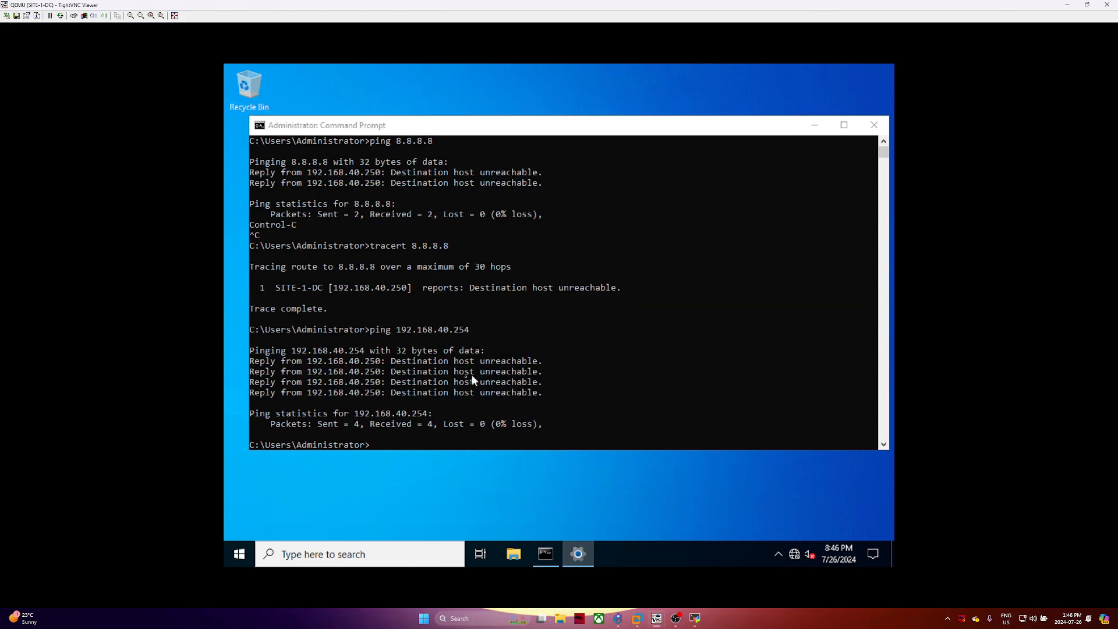
Clear SITE-1-DC's command prompt with cls, move to the drive root with cd\, and check the IP settings with ipconfig
{"action": "left_click", "coordinate": [447, 434]}
{"action": "type", "text": "cls"}
{"action": "key", "text": "Return"}
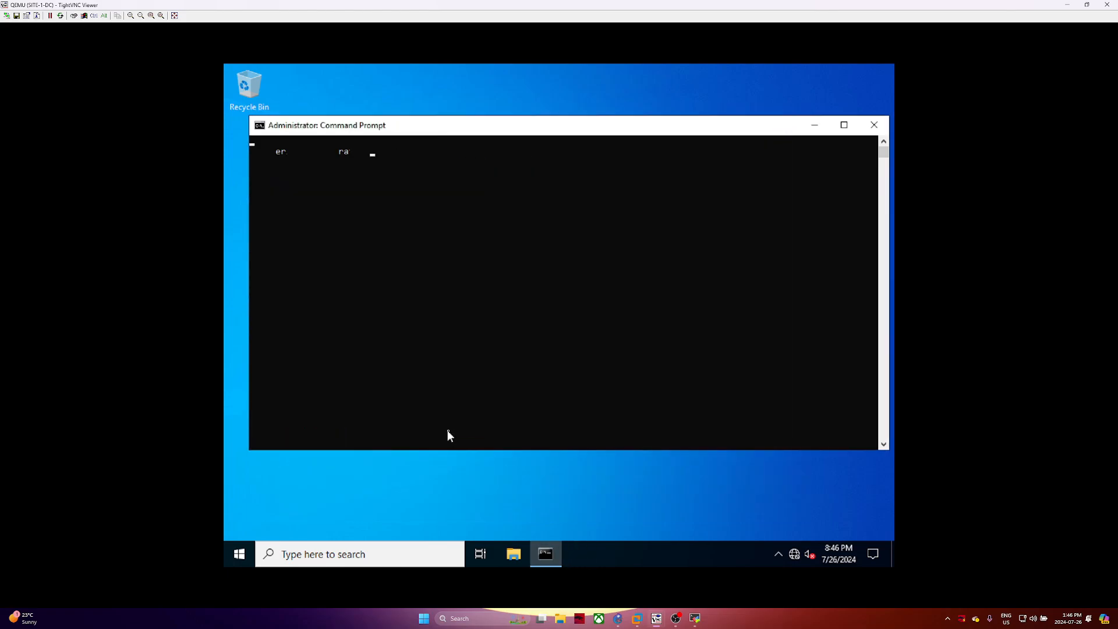
{"action": "type", "text": "cd\\"}
{"action": "key", "text": "Return"}
{"action": "type", "text": "ipcofnig"}
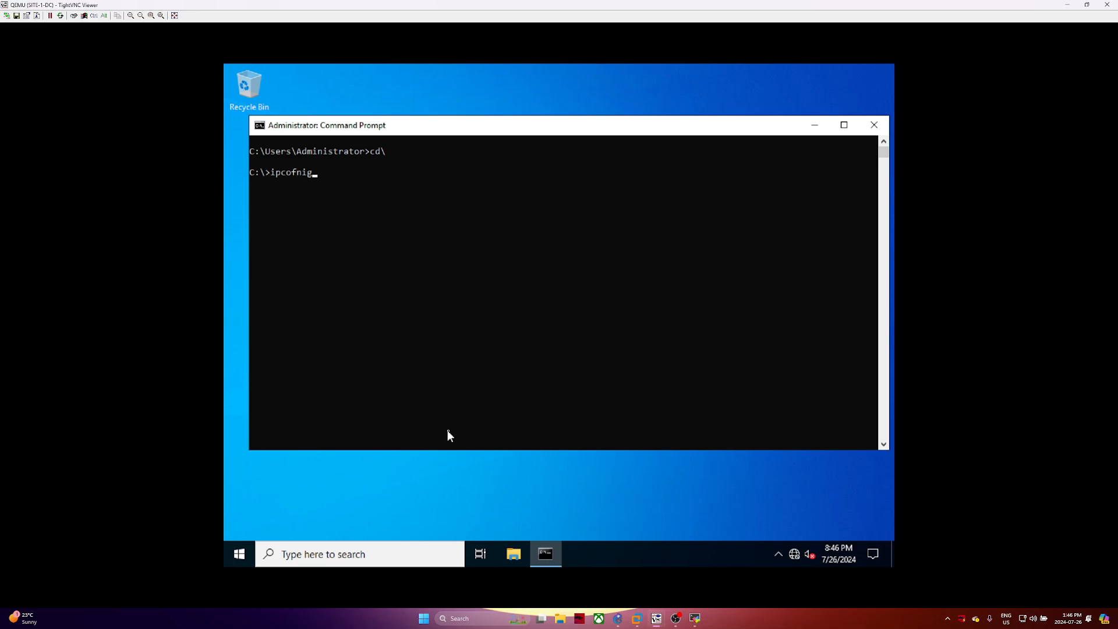
{"action": "key", "text": "Return"}
{"action": "type", "text": "ipconfig"}
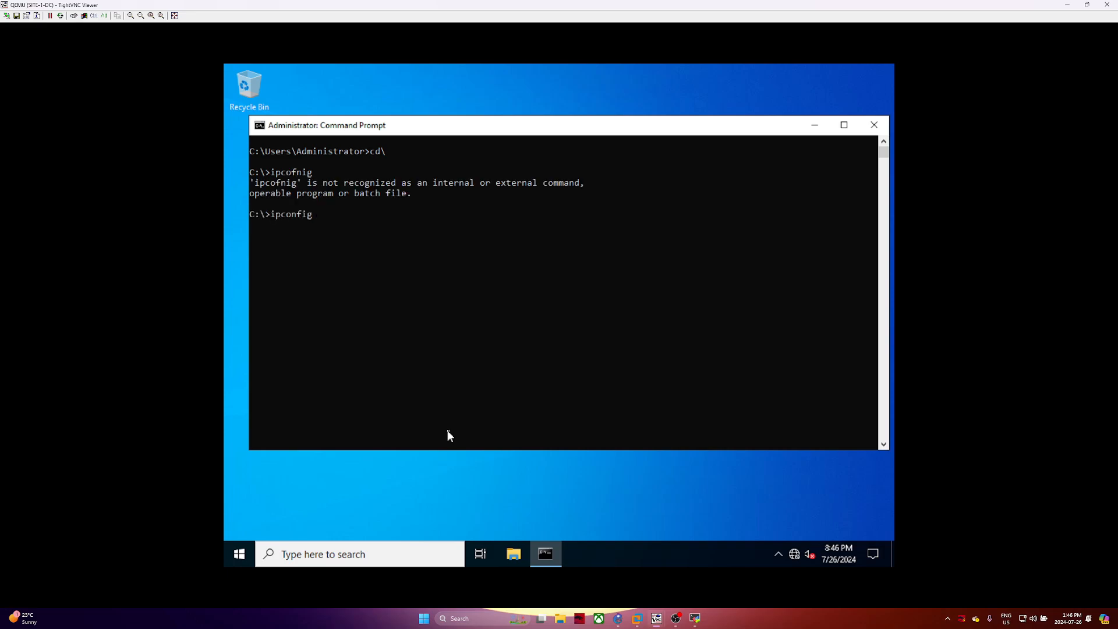
{"action": "key", "text": "Return"}
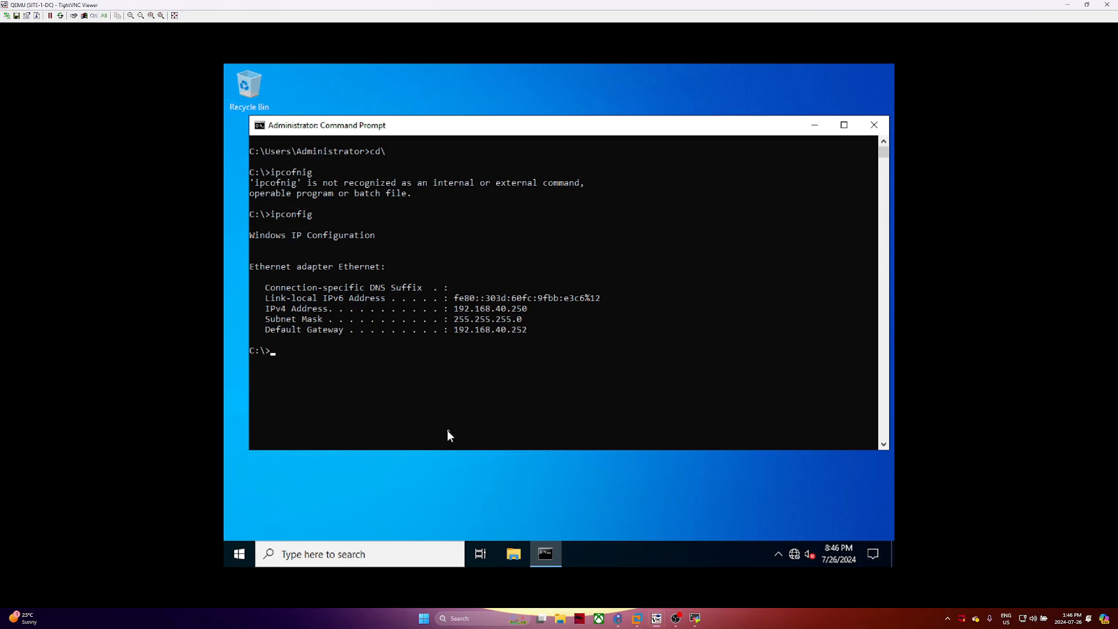
Test SITE-1-DC's internet connectivity by running ping 8.8.8.8
{"action": "key", "text": "Return"}
{"action": "key", "text": "Return"}
{"action": "type", "text": "ping 8.8.8.8"}
{"action": "key", "text": "Return"}
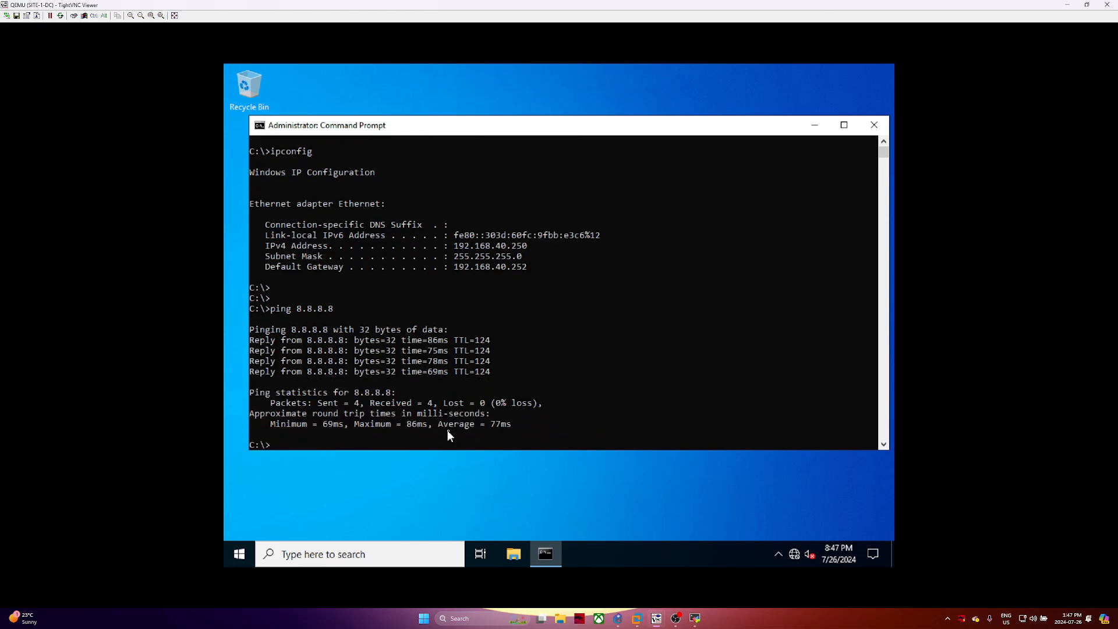
Switch to the SITE-2-DC console and open a Command Prompt by searching for cmd
{"action": "mouse_move", "coordinate": [666, 622]}
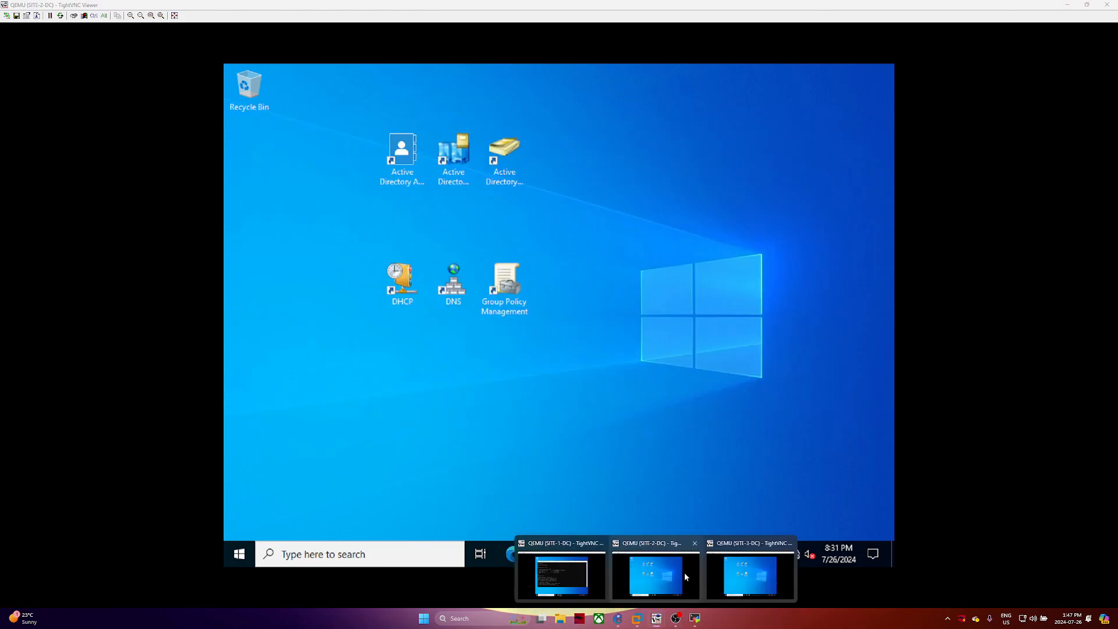
{"action": "left_click", "coordinate": [683, 572]}
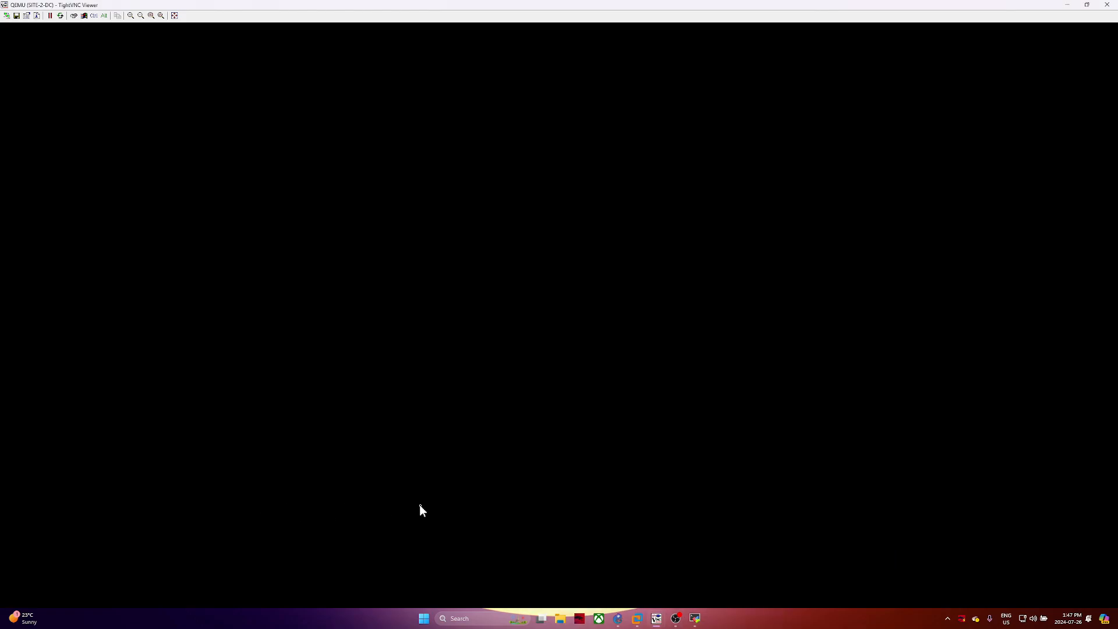
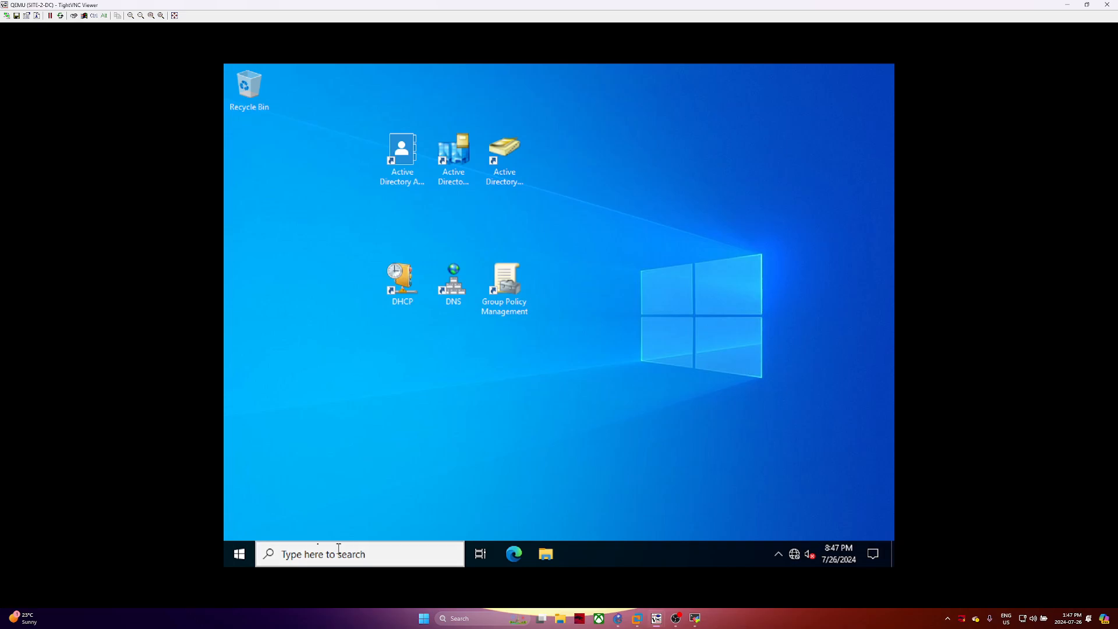
{"action": "left_click", "coordinate": [285, 553]}
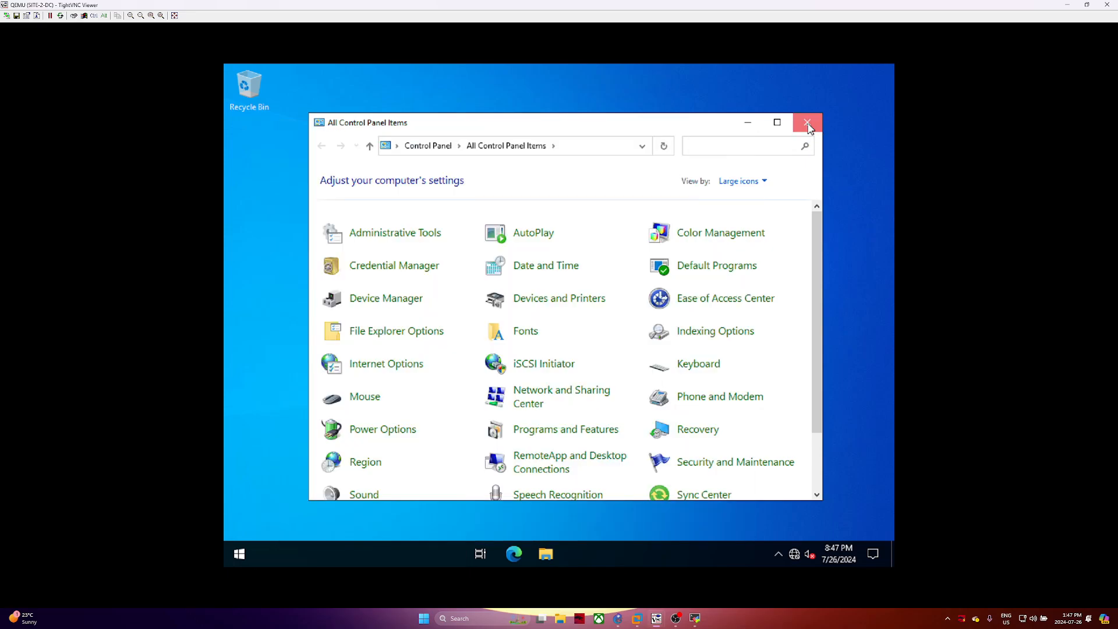
{"action": "left_click", "coordinate": [807, 123]}
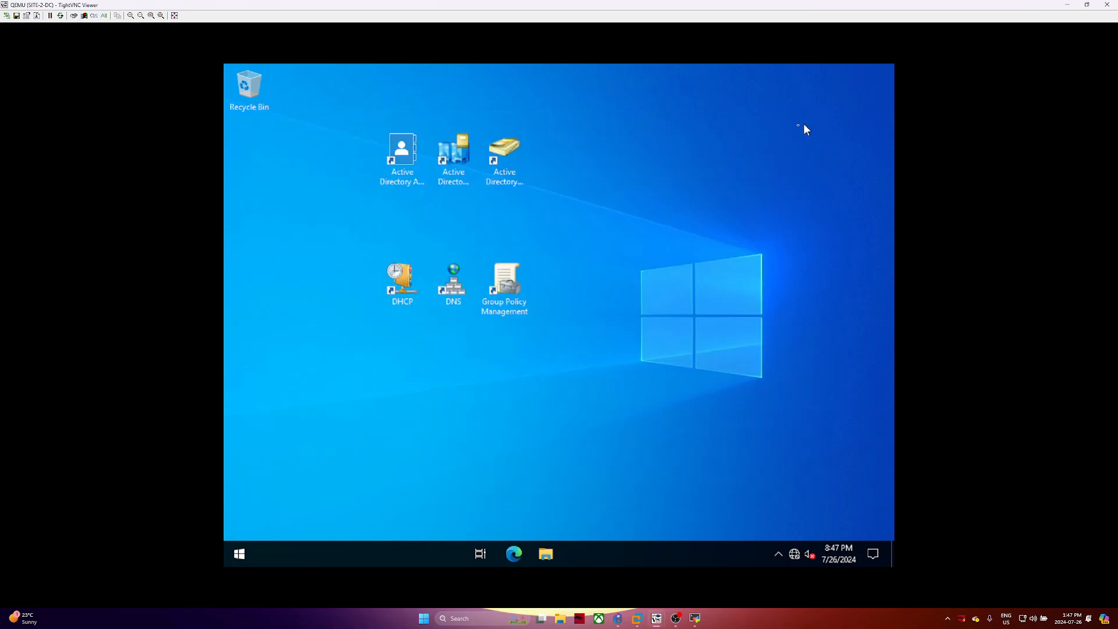
{"action": "left_click", "coordinate": [333, 560]}
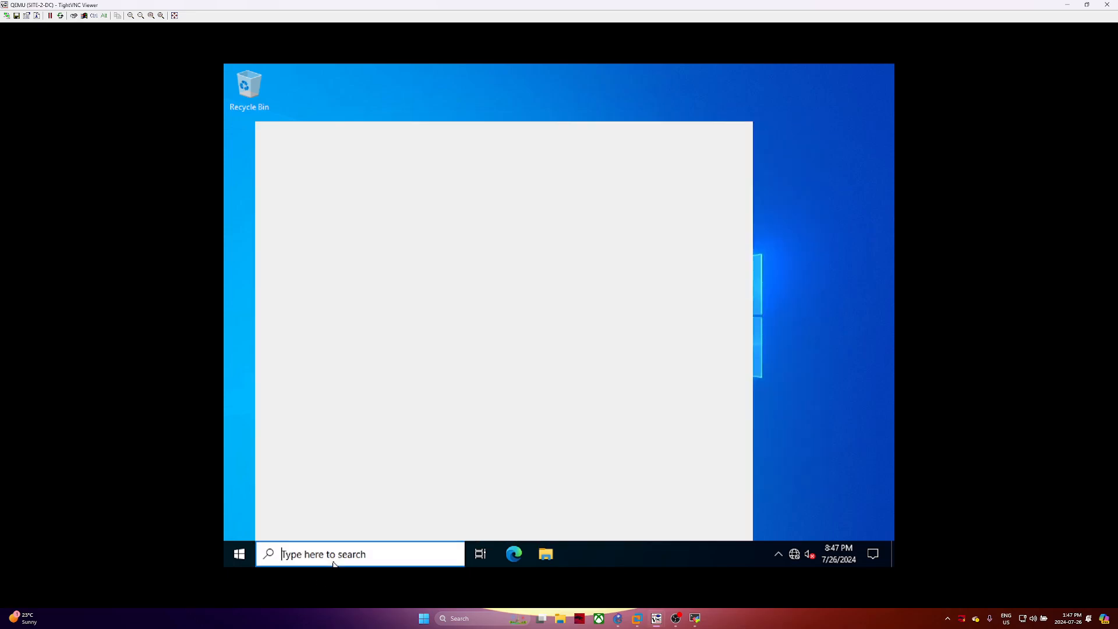
{"action": "type", "text": "cmd"}
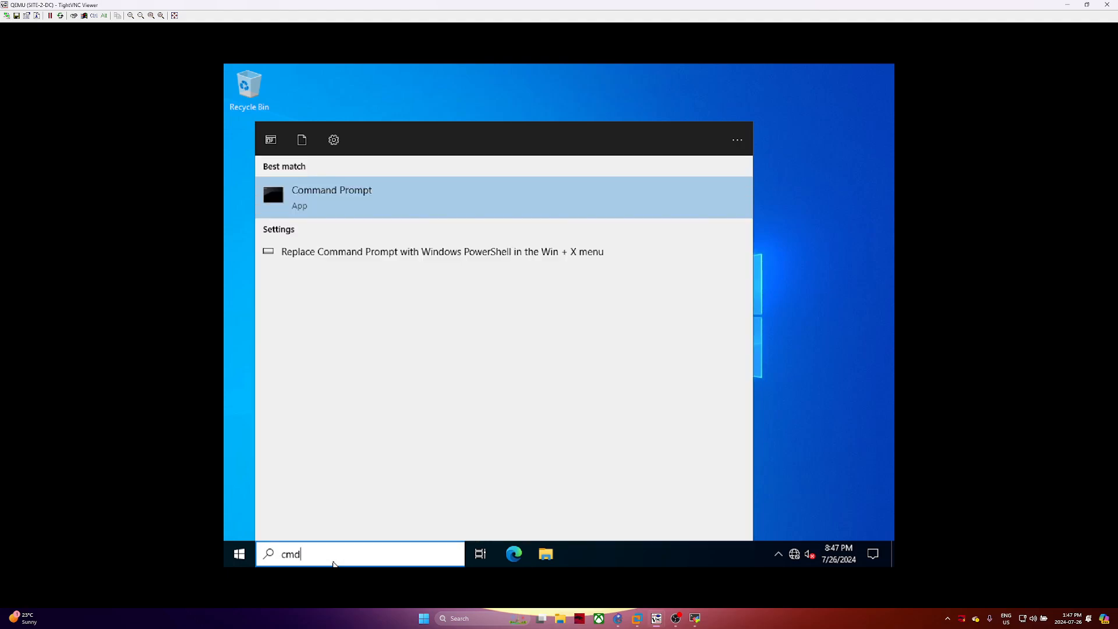
{"action": "key", "text": "Return"}
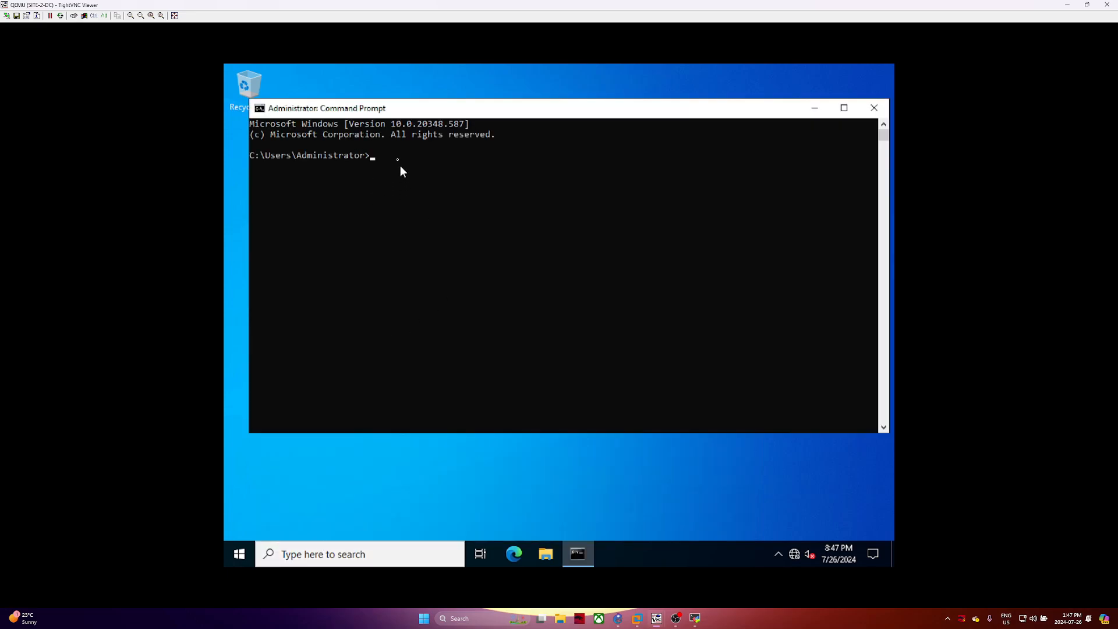
Run cd\, cls and ipconfig on SITE-2-DC, and examine the last octet of its default gateway
{"action": "left_click", "coordinate": [386, 156]}
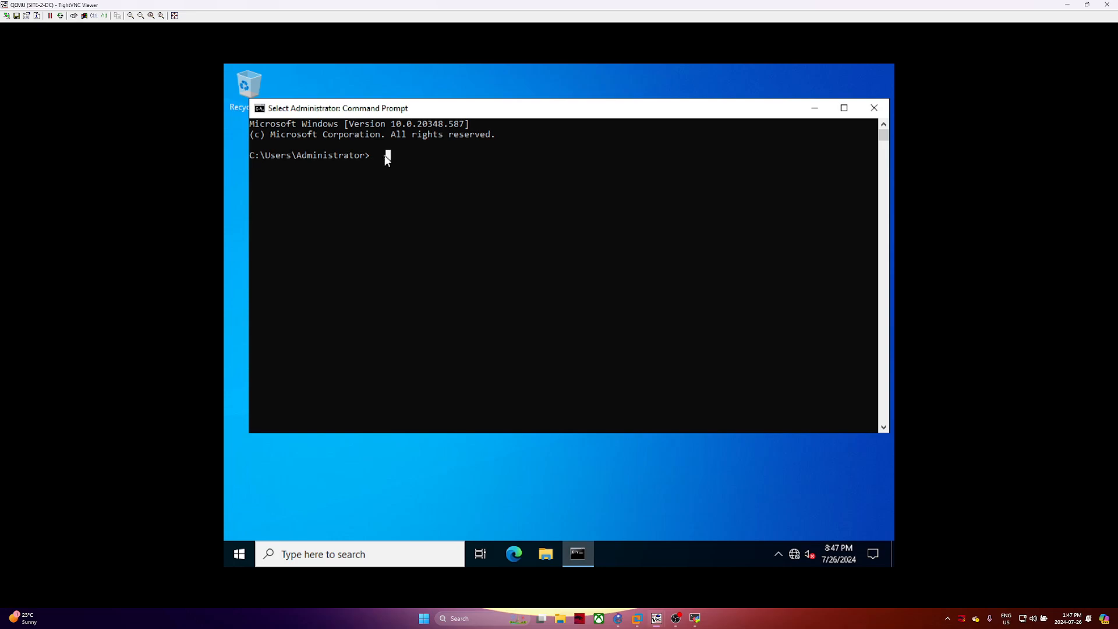
{"action": "type", "text": "cd\\"}
{"action": "key", "text": "Return"}
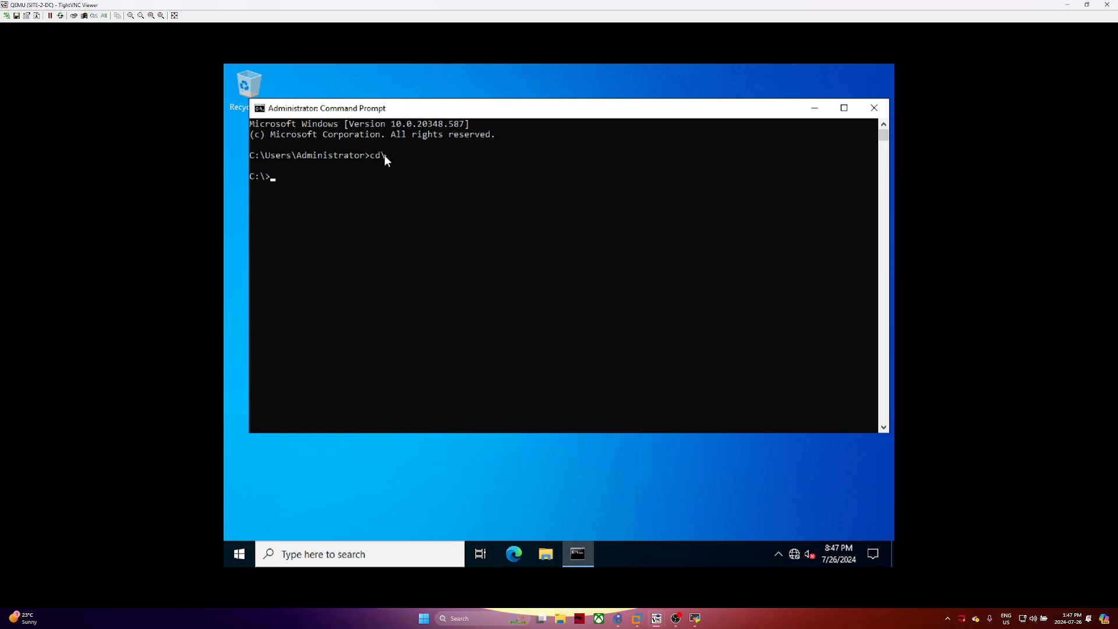
{"action": "type", "text": "cls"}
{"action": "key", "text": "Return"}
{"action": "type", "text": "ipconfig"}
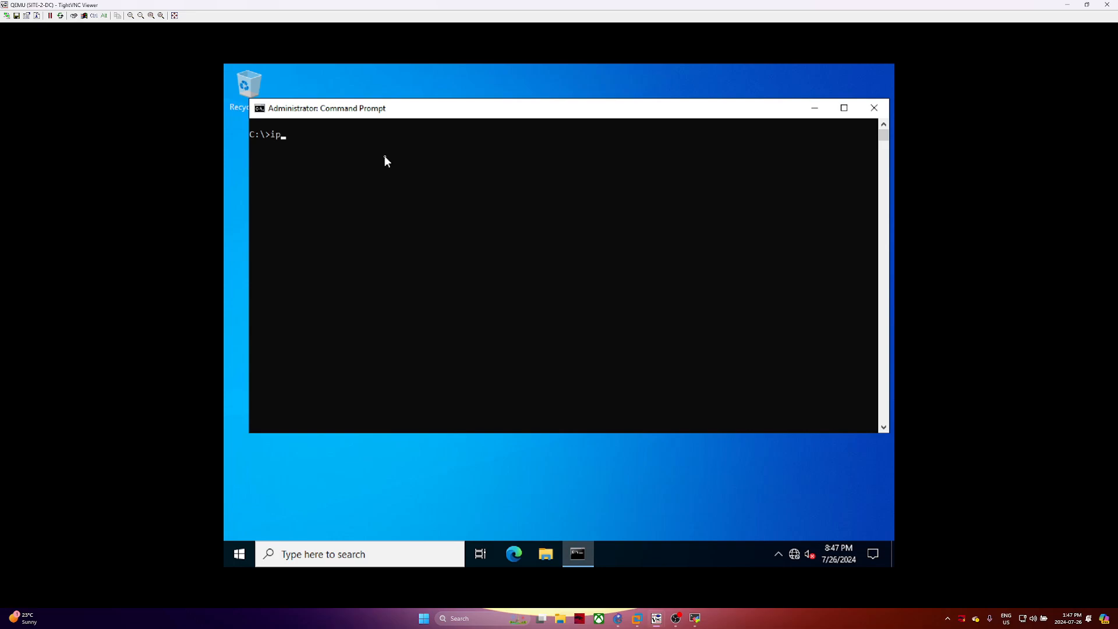
{"action": "key", "text": "Return"}
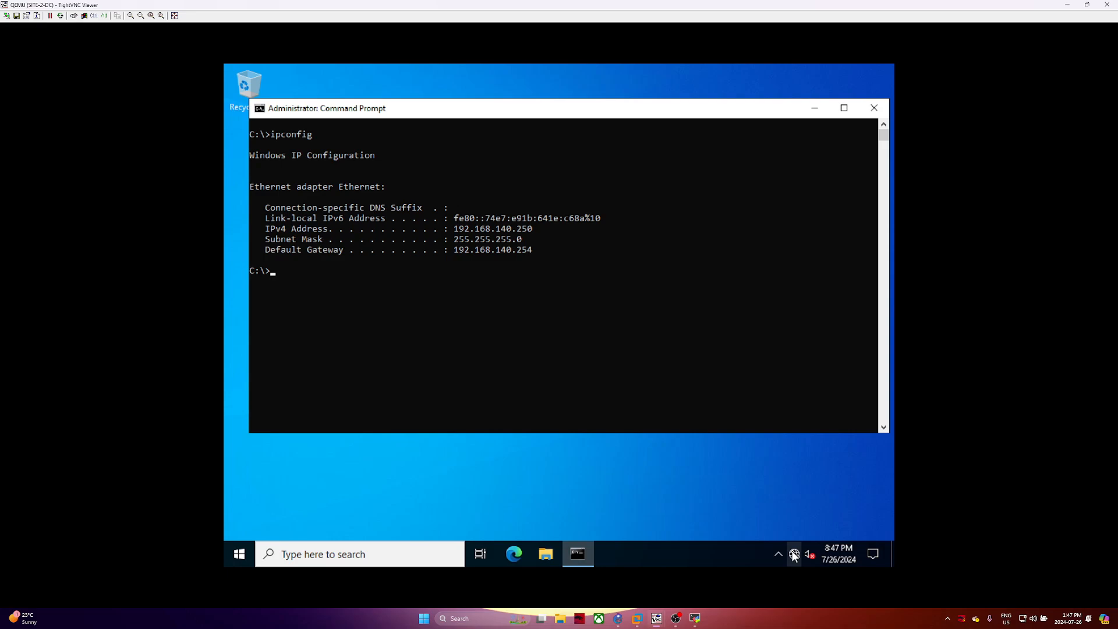
{"action": "left_click_drag", "start_coordinate": [517, 250], "coordinate": [537, 252]}
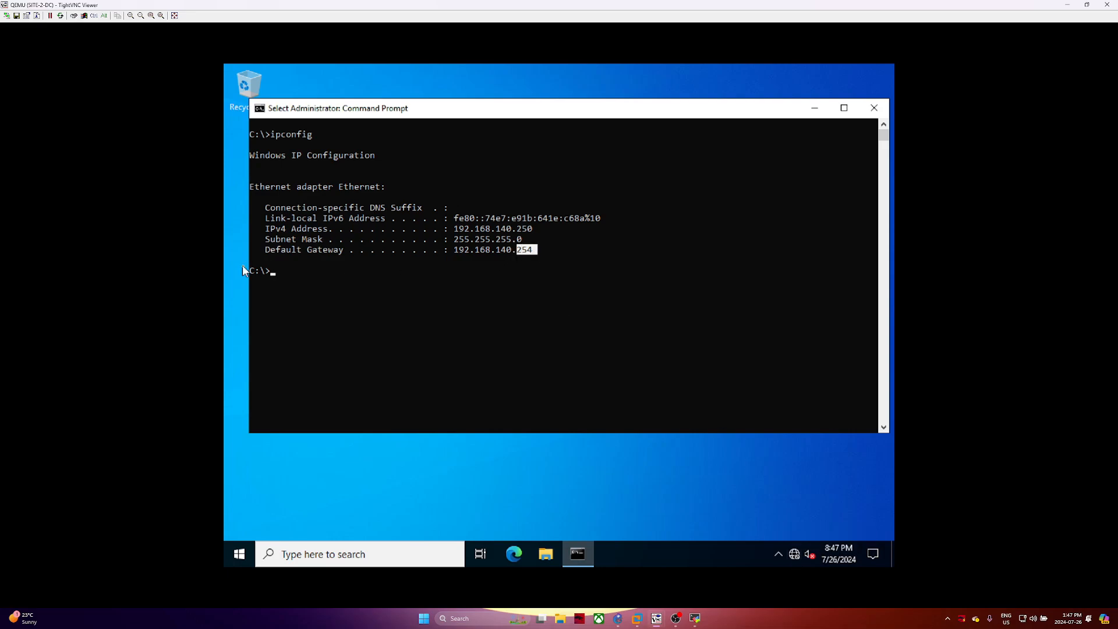
Test SITE-2-DC's internet connectivity by running ping 8.8.8.8, stopping the ping before it completes
{"action": "right_click", "coordinate": [278, 270]}
{"action": "type", "text": "pin"}
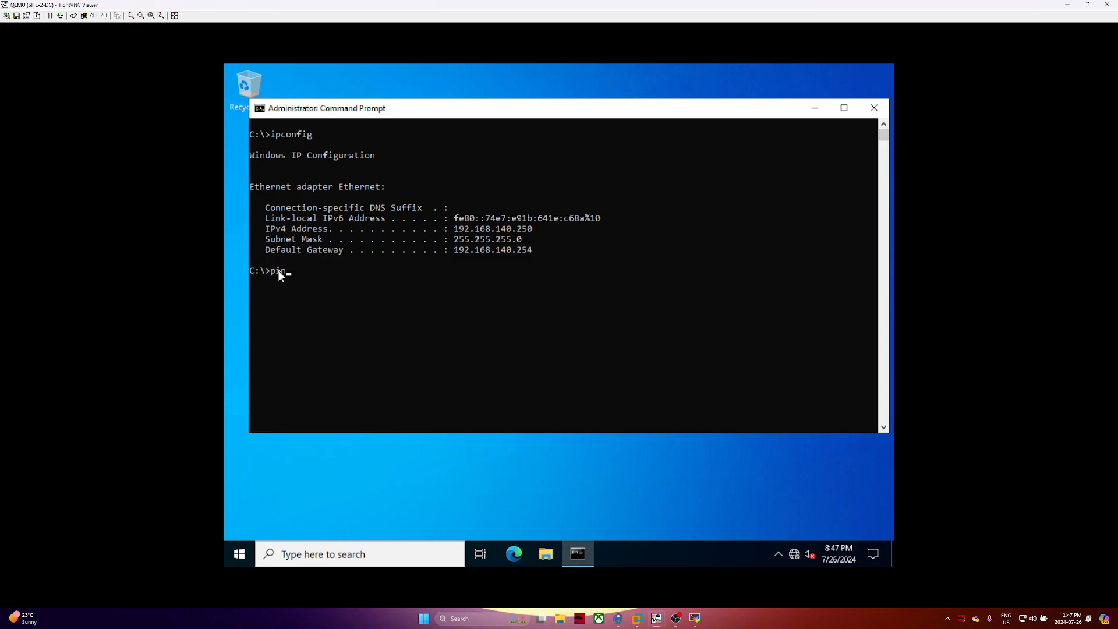
{"action": "type", "text": "g 8.8.8.8"}
{"action": "key", "text": "Return"}
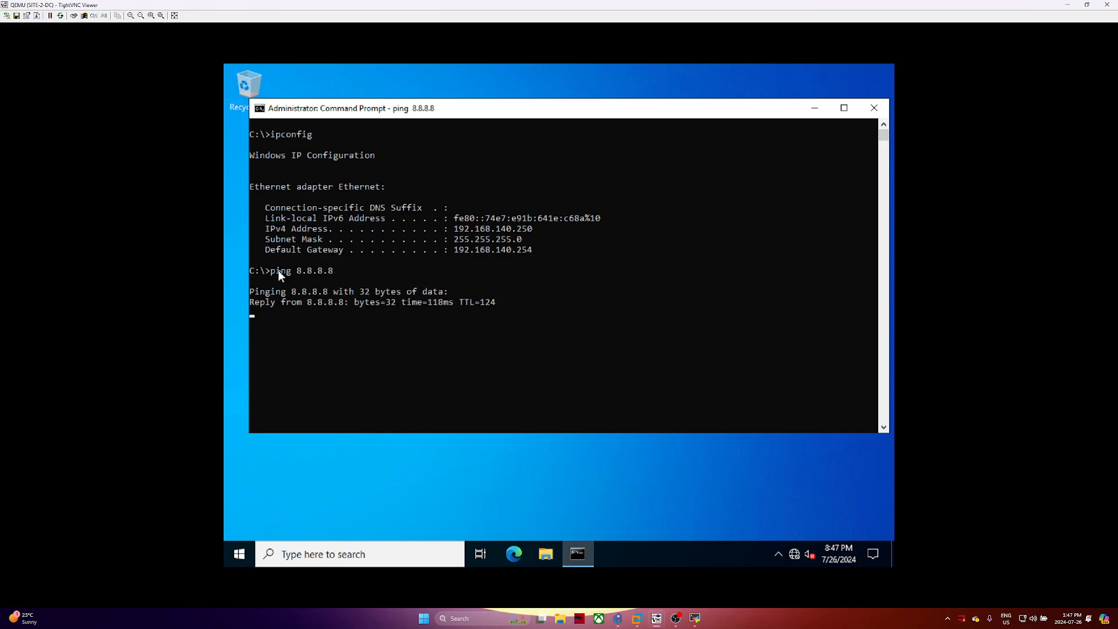
{"action": "key", "text": "ctrl+c"}
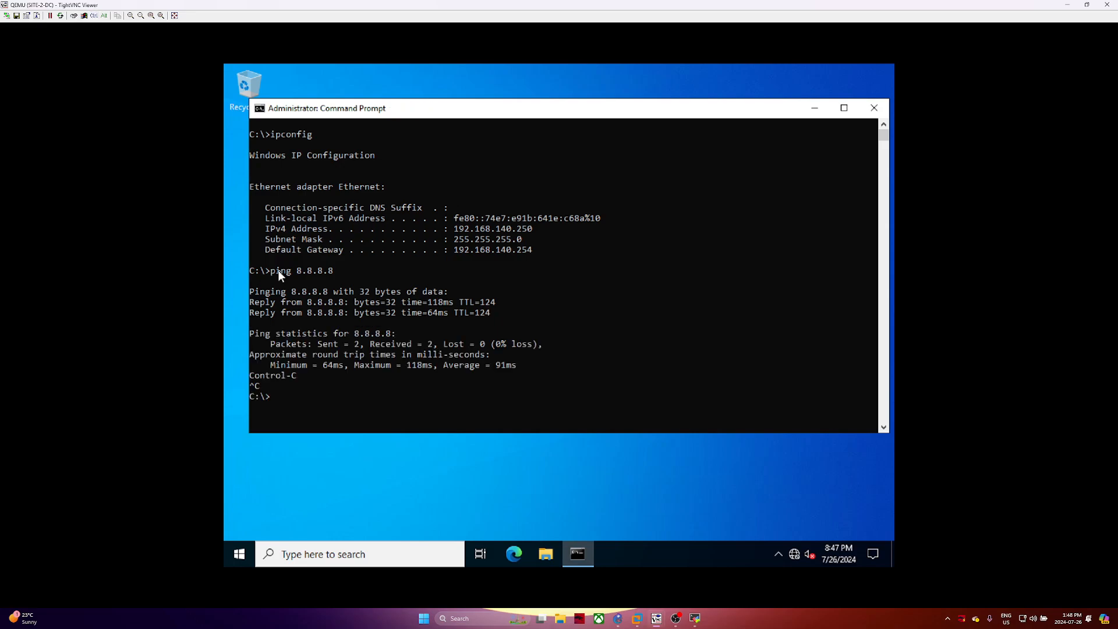
From SITE-2-DC, ping SITE-1-DC at 192.168.40.250, checking that address on its console, and ping SITE-3-DC at 192.168.240.250
{"action": "type", "text": "ping 192.168.40.1"}
{"action": "mouse_move", "coordinate": [657, 622]}
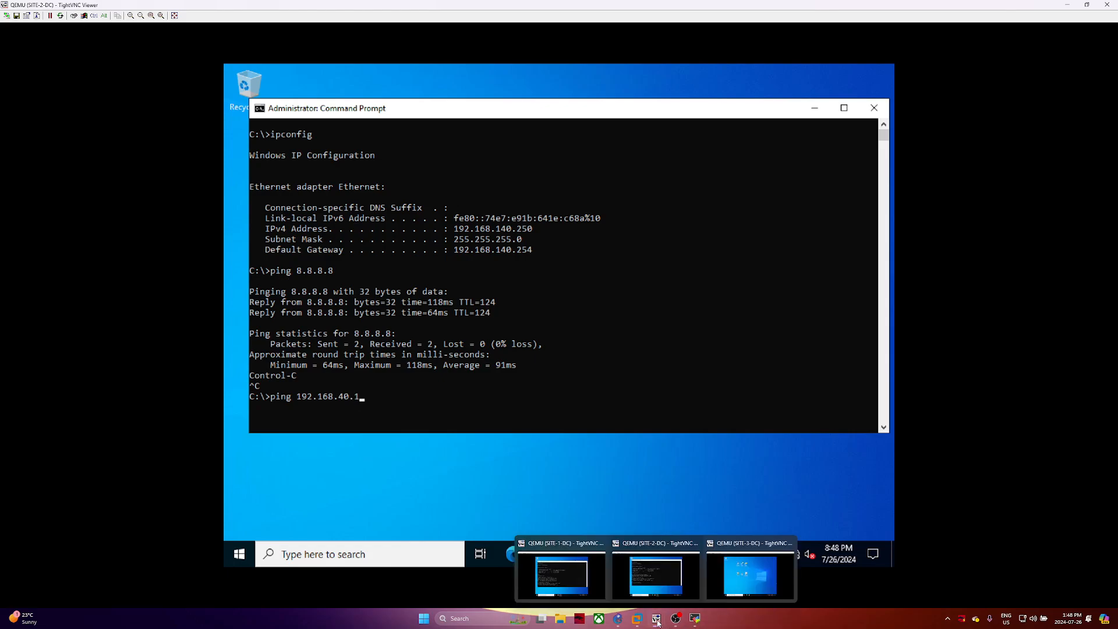
{"action": "left_click", "coordinate": [561, 574]}
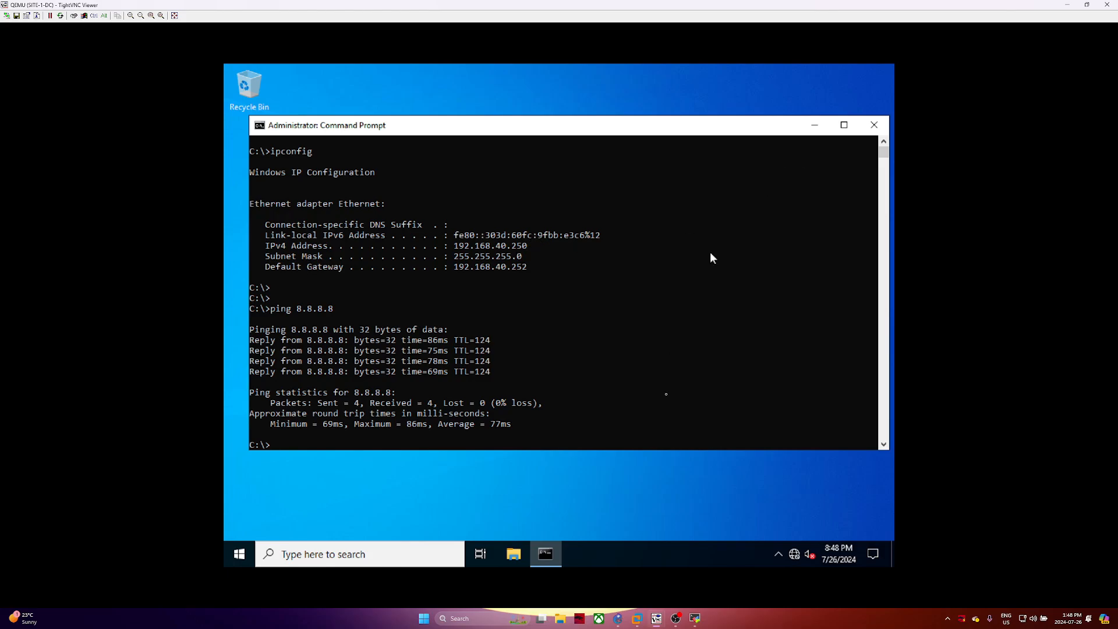
{"action": "mouse_move", "coordinate": [656, 618]}
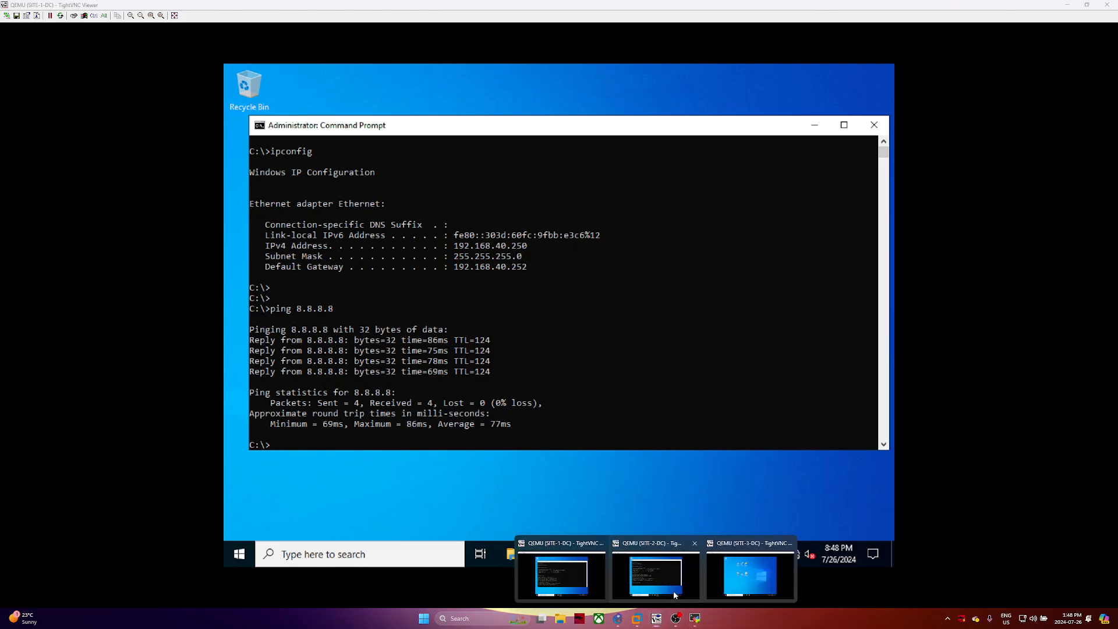
{"action": "left_click", "coordinate": [666, 573]}
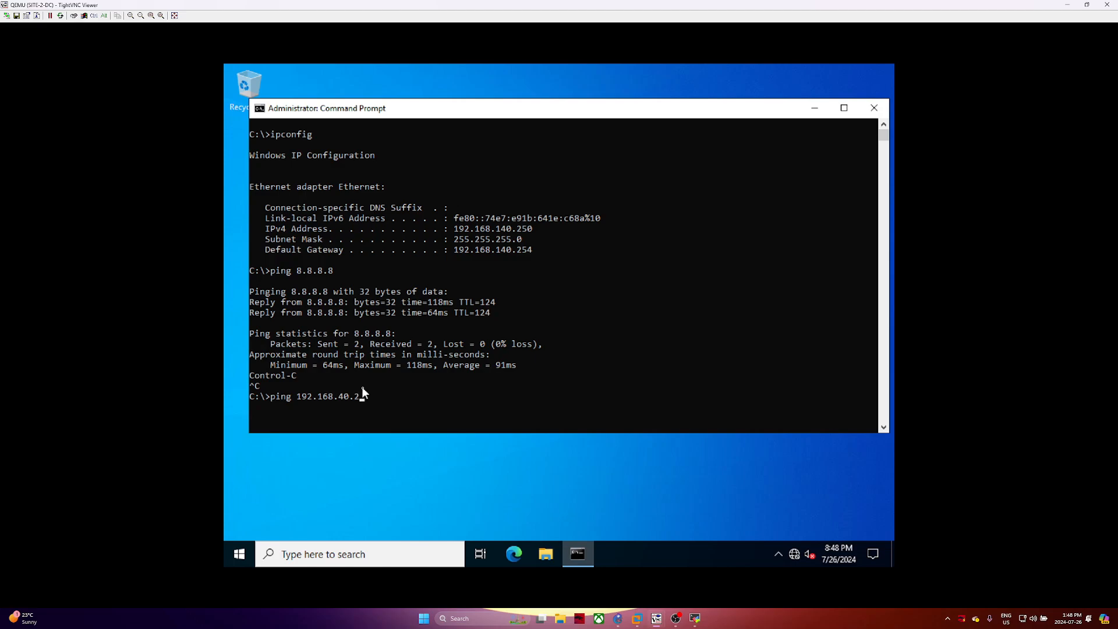
{"action": "type", "text": "50"}
{"action": "key", "text": "Return"}
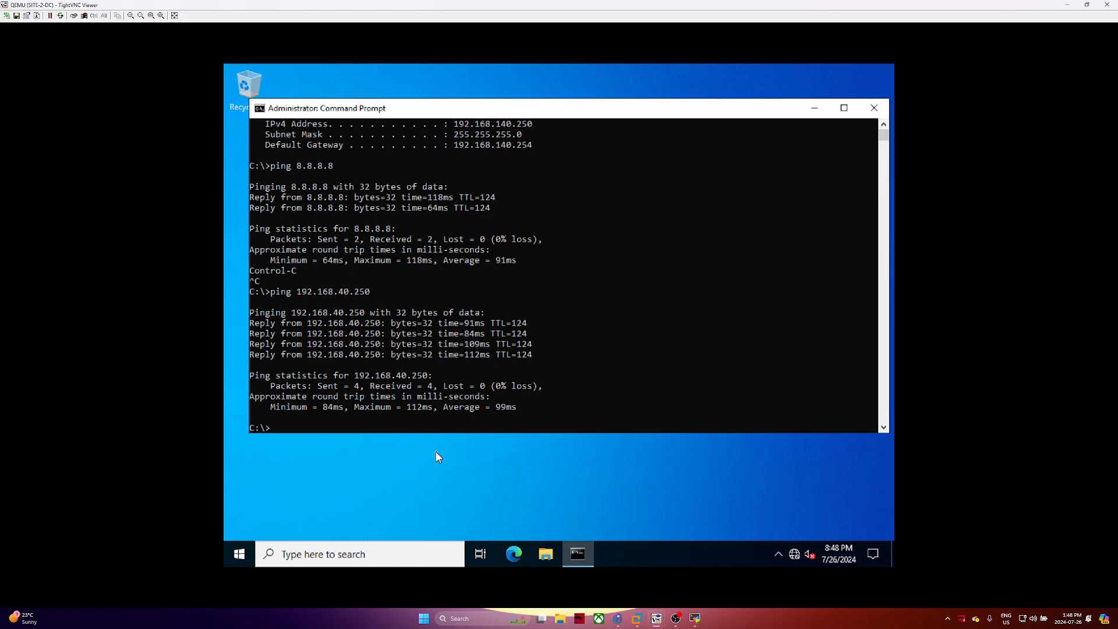
{"action": "type", "text": "ping 192.168.240.250"}
{"action": "key", "text": "Return"}
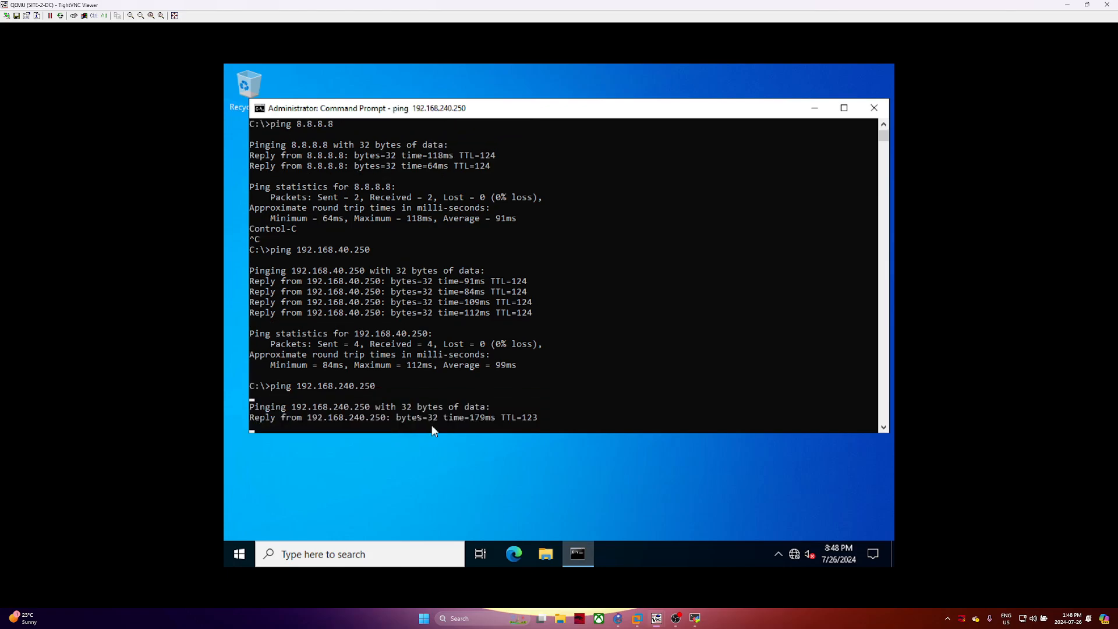
Switch to the SITE-3-DC console and open a Command Prompt through search, closing the stray Settings window
{"action": "left_click", "coordinate": [656, 619]}
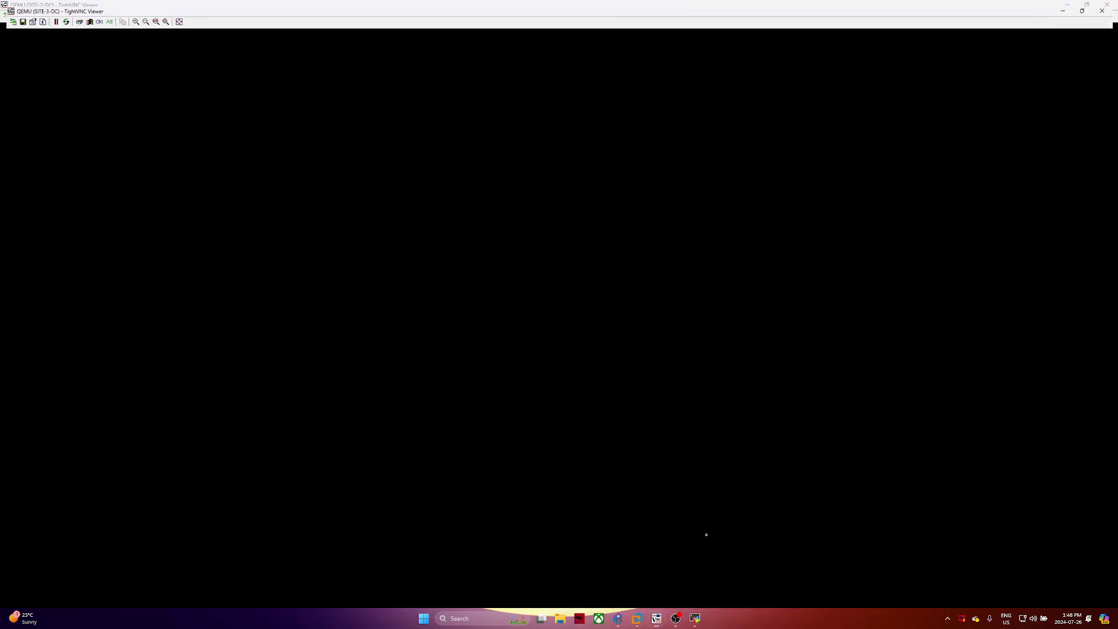
{"action": "left_click", "coordinate": [716, 569]}
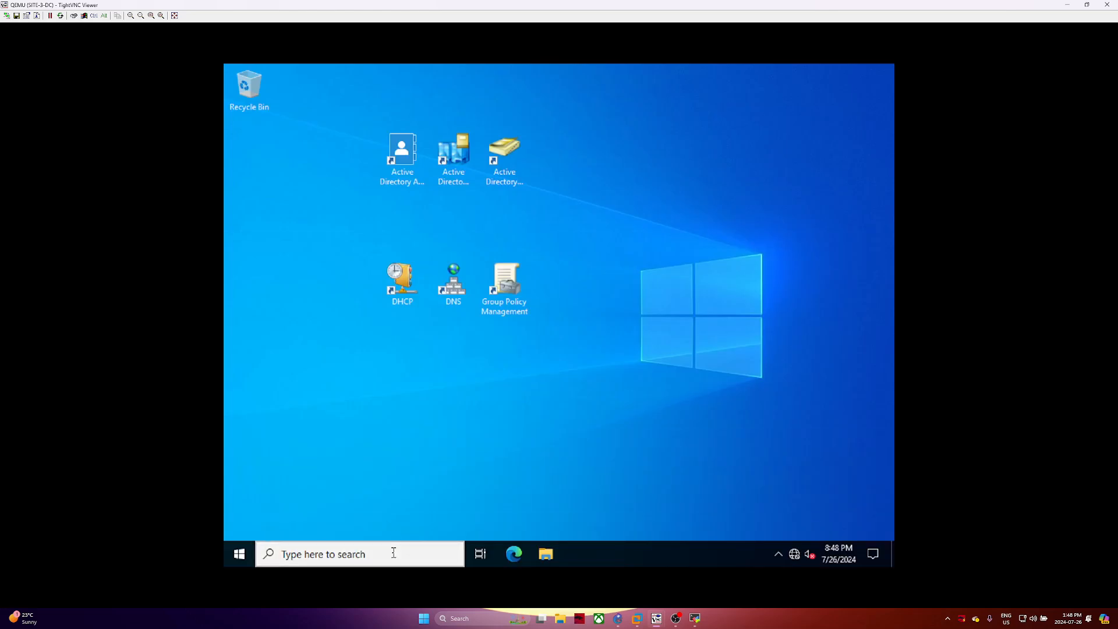
{"action": "left_click", "coordinate": [393, 553]}
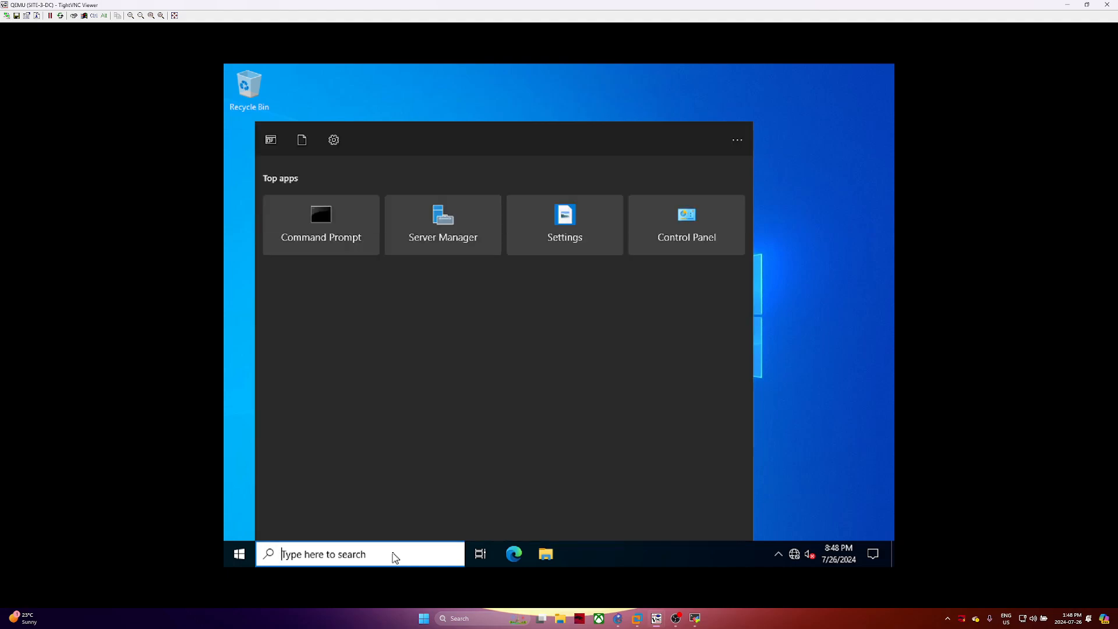
{"action": "type", "text": "cmd"}
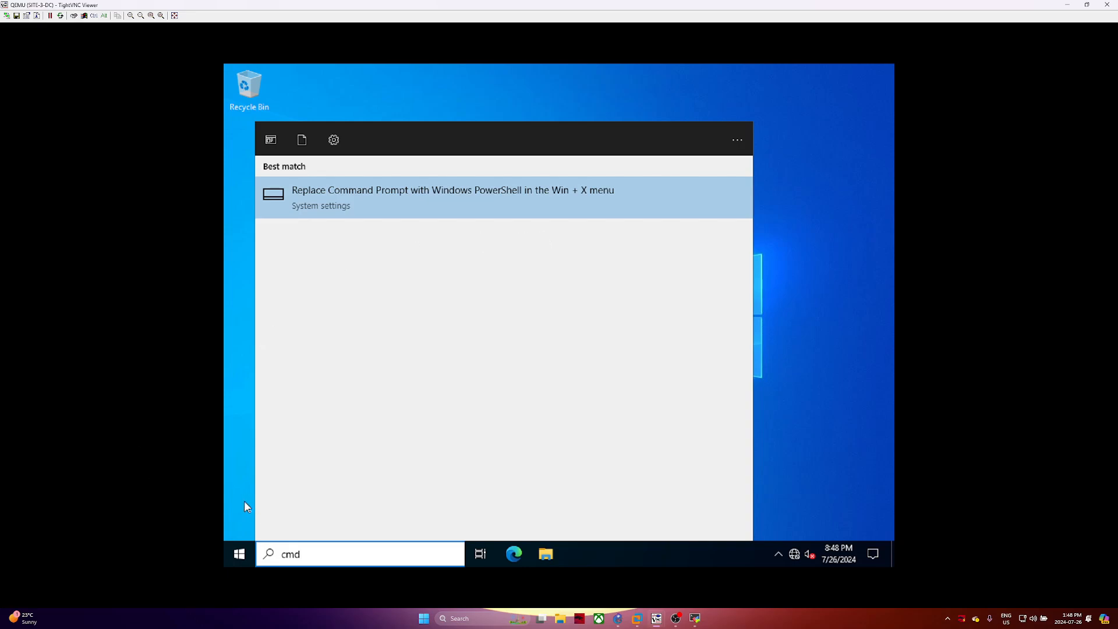
{"action": "key", "text": "BackSpace"}
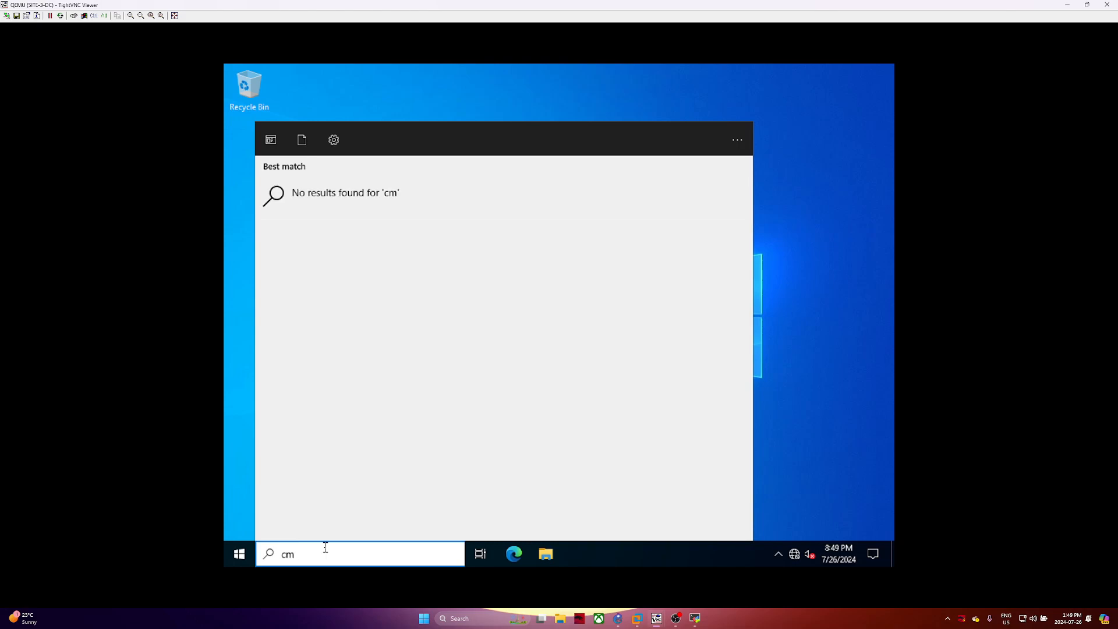
{"action": "key", "text": "BackSpace"}
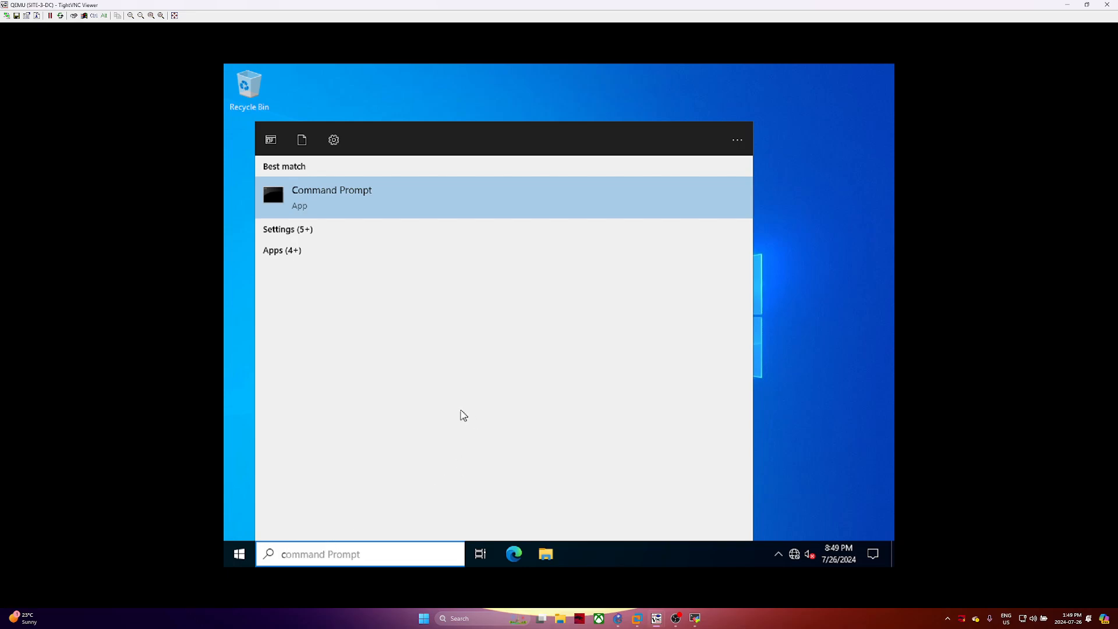
{"action": "key", "text": "Return"}
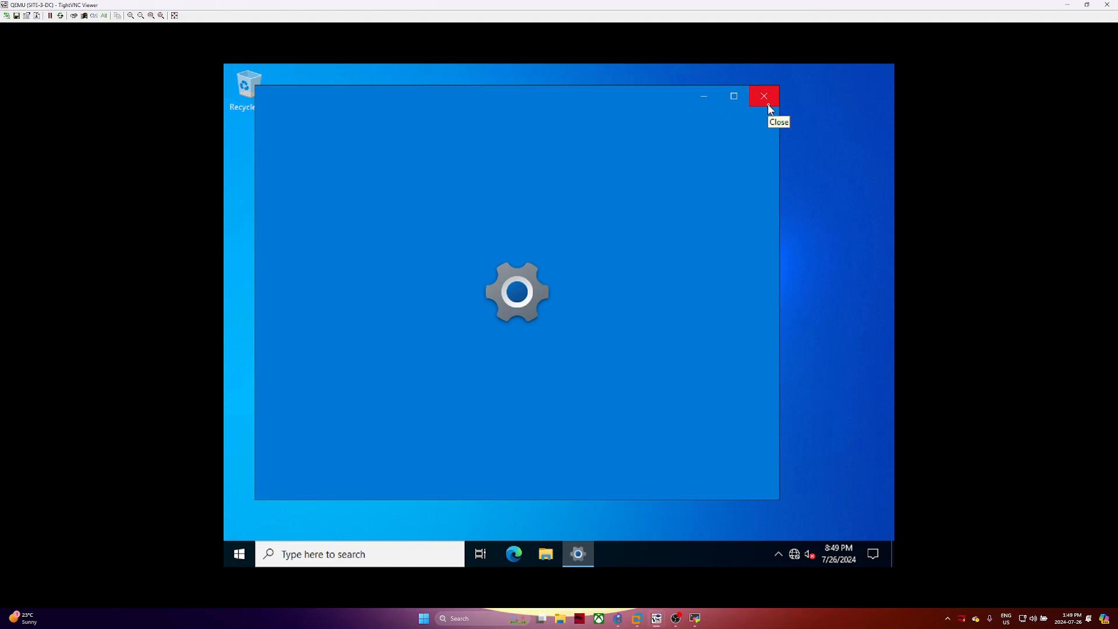
{"action": "left_click", "coordinate": [767, 103]}
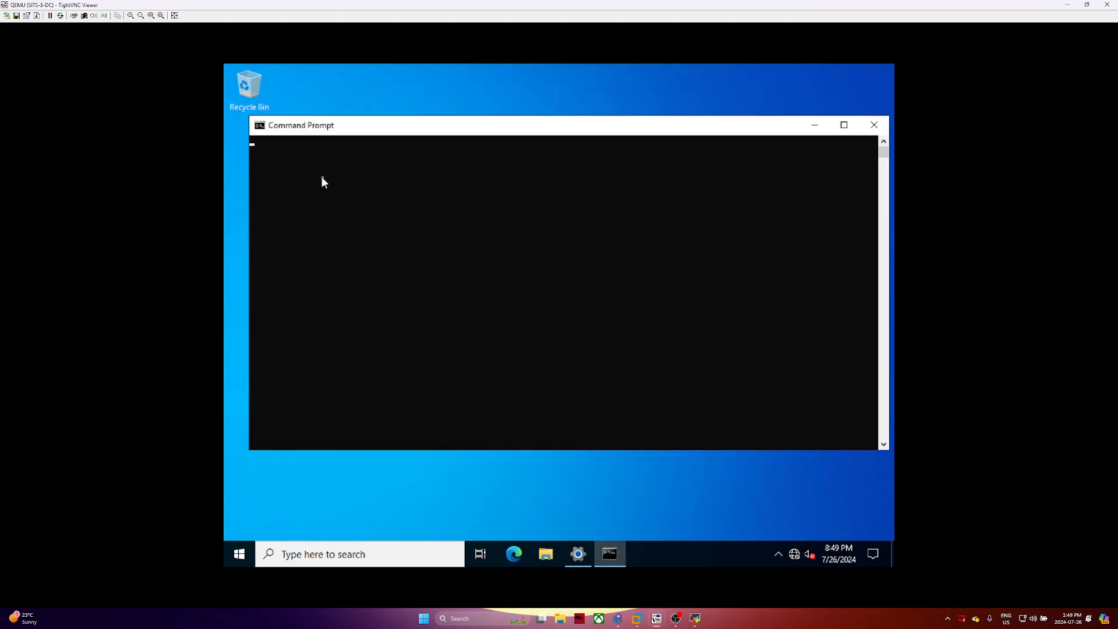
{"action": "left_click", "coordinate": [322, 177]}
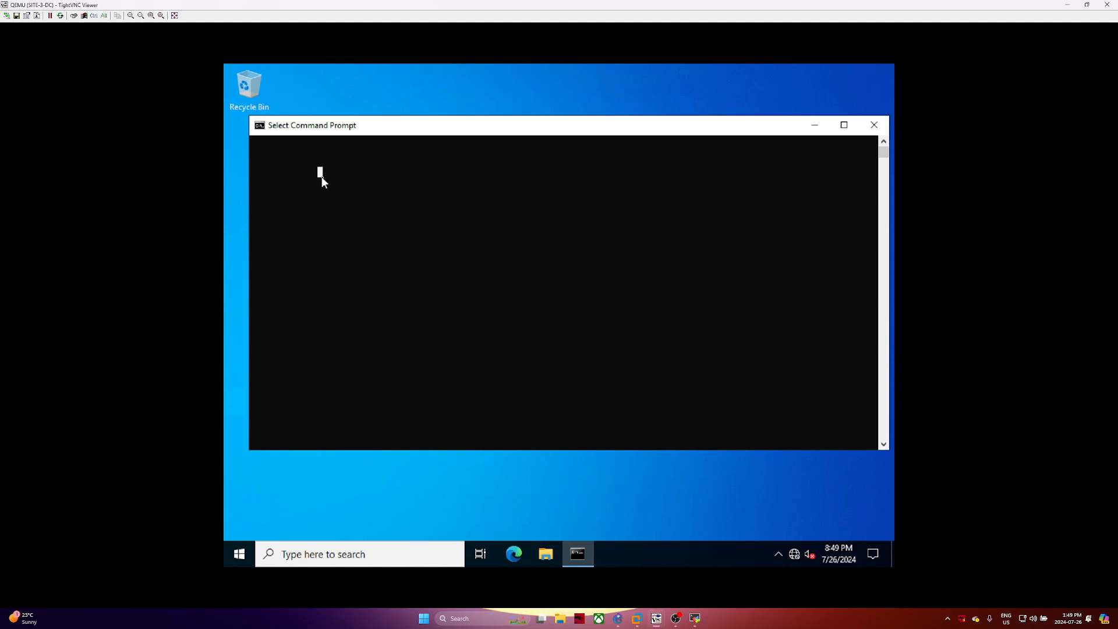
Check the site topology in GNS3, and return to SITE-3-DC's Command Prompt with its text selection cleared
{"action": "left_click", "coordinate": [1068, 5]}
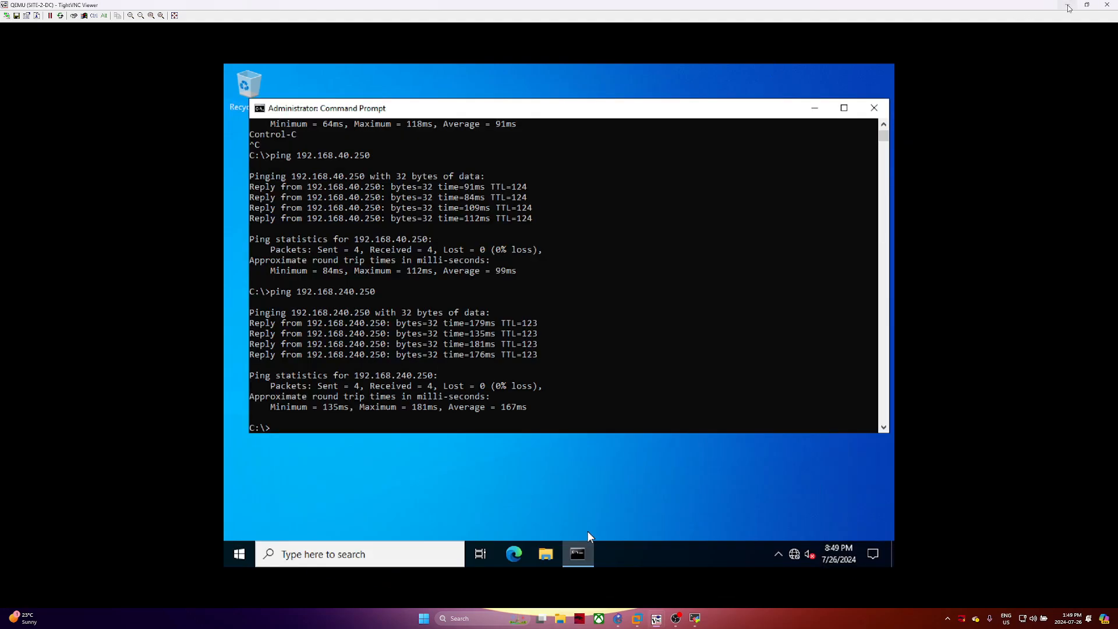
{"action": "left_click", "coordinate": [1068, 6]}
{"action": "left_click", "coordinate": [1068, 6]}
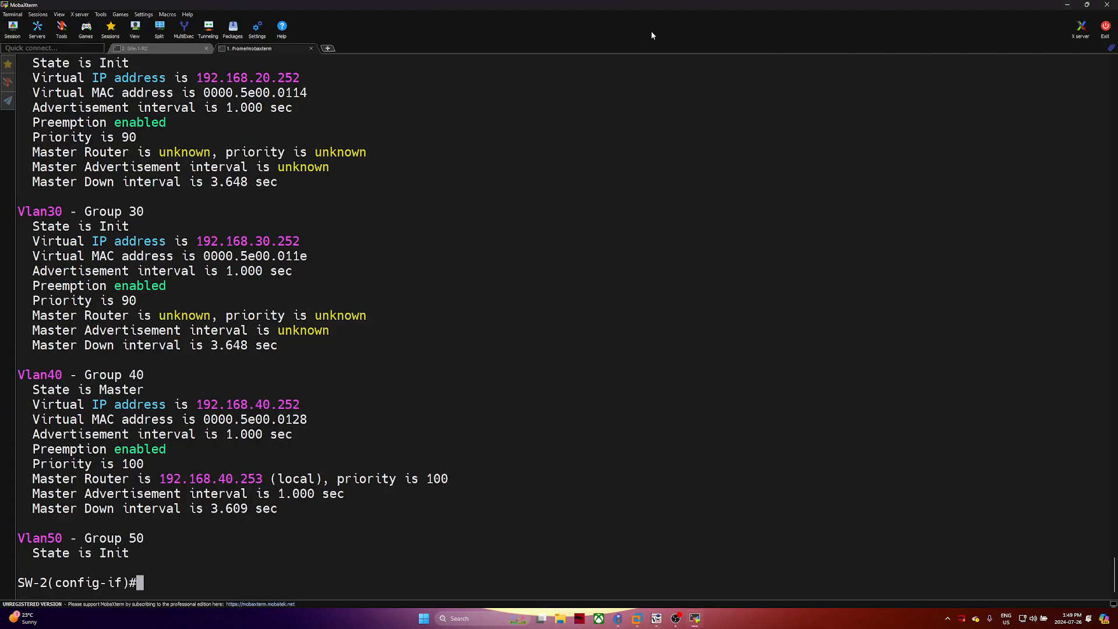
{"action": "left_click", "coordinate": [1068, 6]}
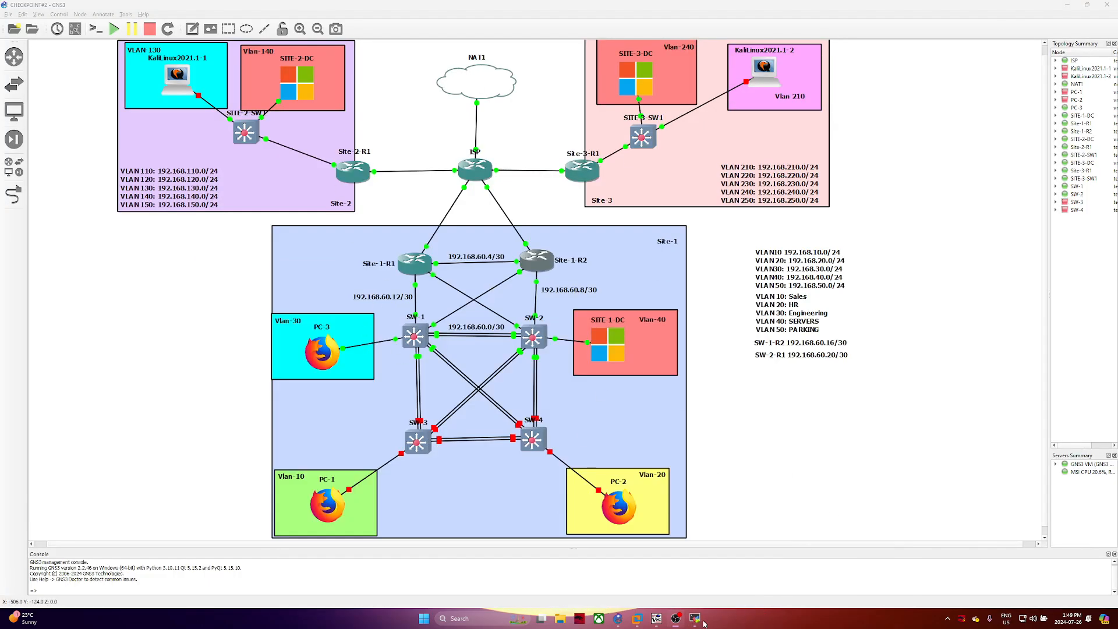
{"action": "mouse_move", "coordinate": [698, 622]}
{"action": "mouse_move", "coordinate": [656, 620]}
{"action": "left_click", "coordinate": [739, 581]}
{"action": "left_click", "coordinate": [292, 167]}
{"action": "key", "text": "Escape"}
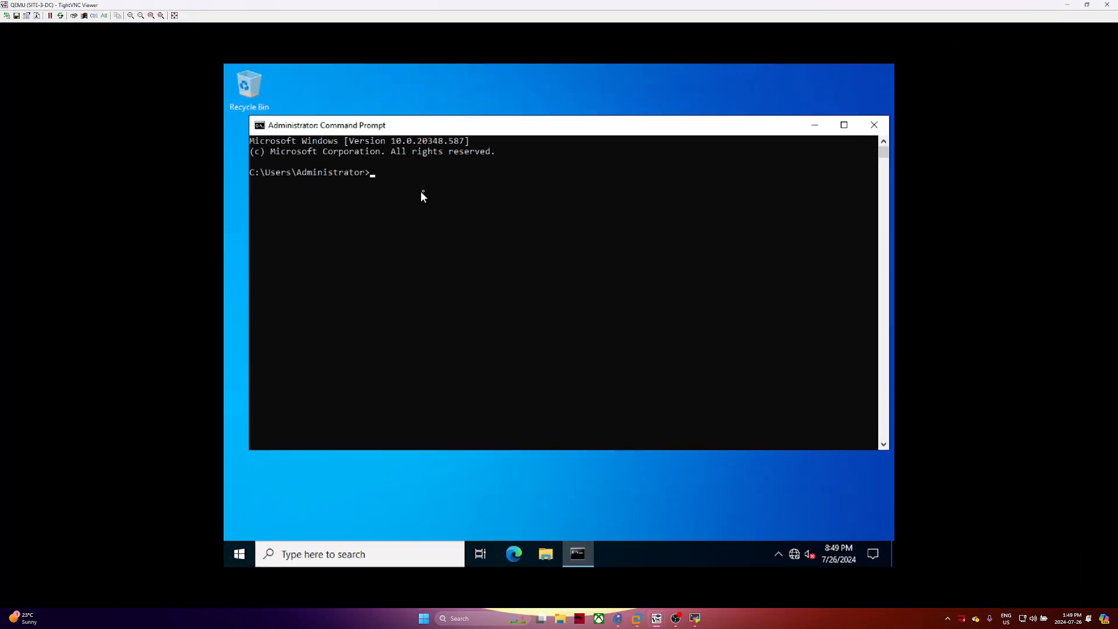
Move SITE-3-DC's prompt to the drive root with cd\, clear it with cls, and check the IP settings with ipconfig
{"action": "type", "text": "cd\\"}
{"action": "key", "text": "Return"}
{"action": "type", "text": "cls"}
{"action": "key", "text": "Return"}
{"action": "type", "text": "ipconfig"}
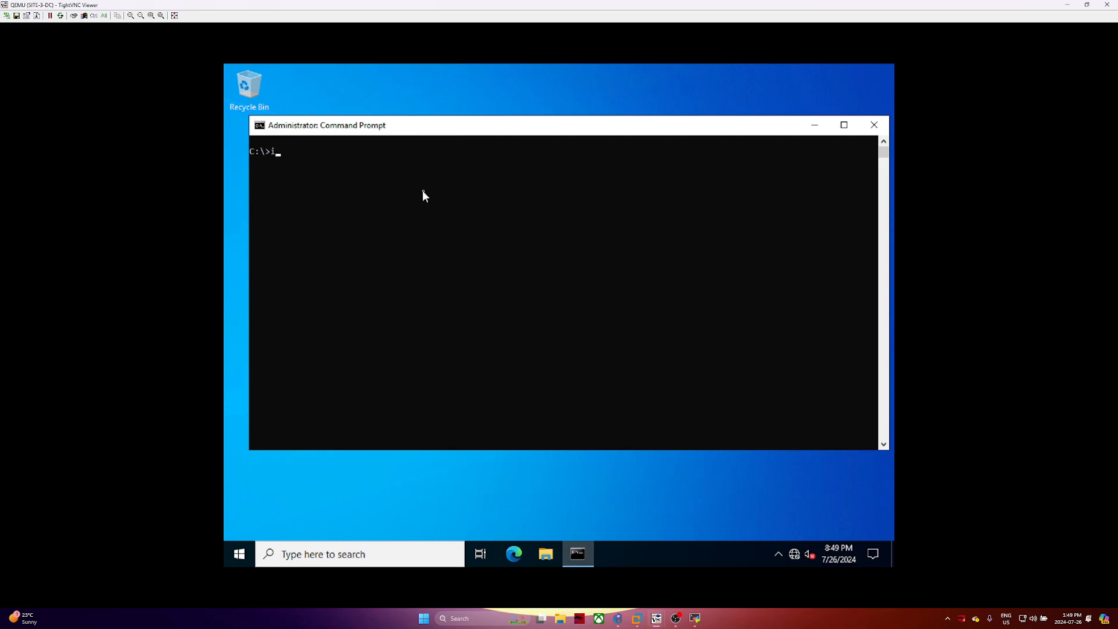
{"action": "key", "text": "Return"}
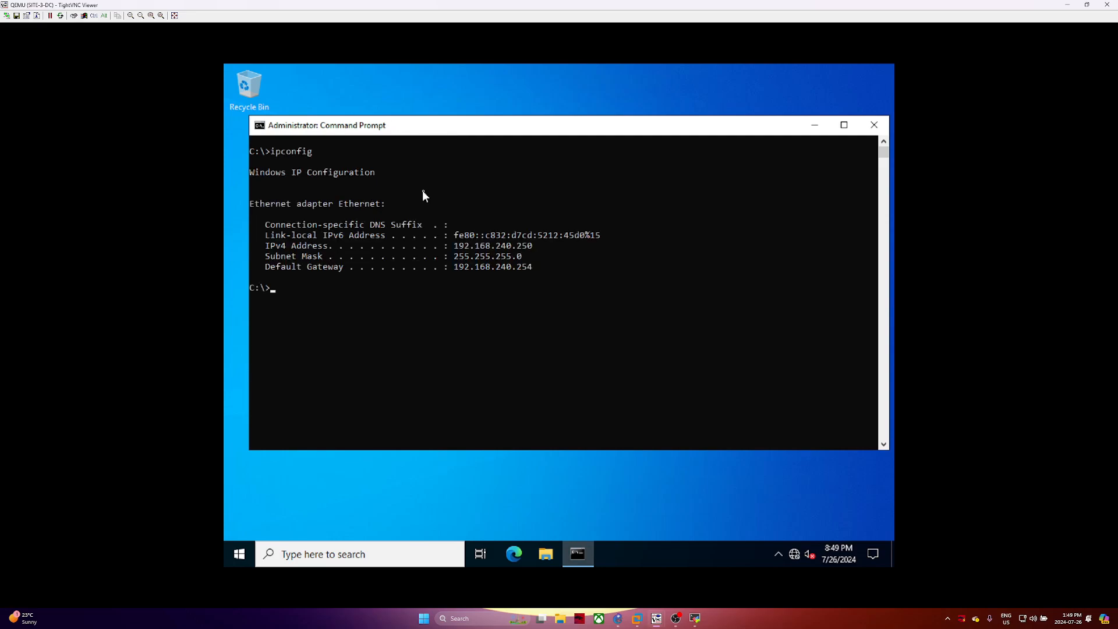
Check which server this console belongs to by running the hostname command
{"action": "type", "text": "hostnam"}
{"action": "key", "text": "Return"}
{"action": "type", "text": "e"}
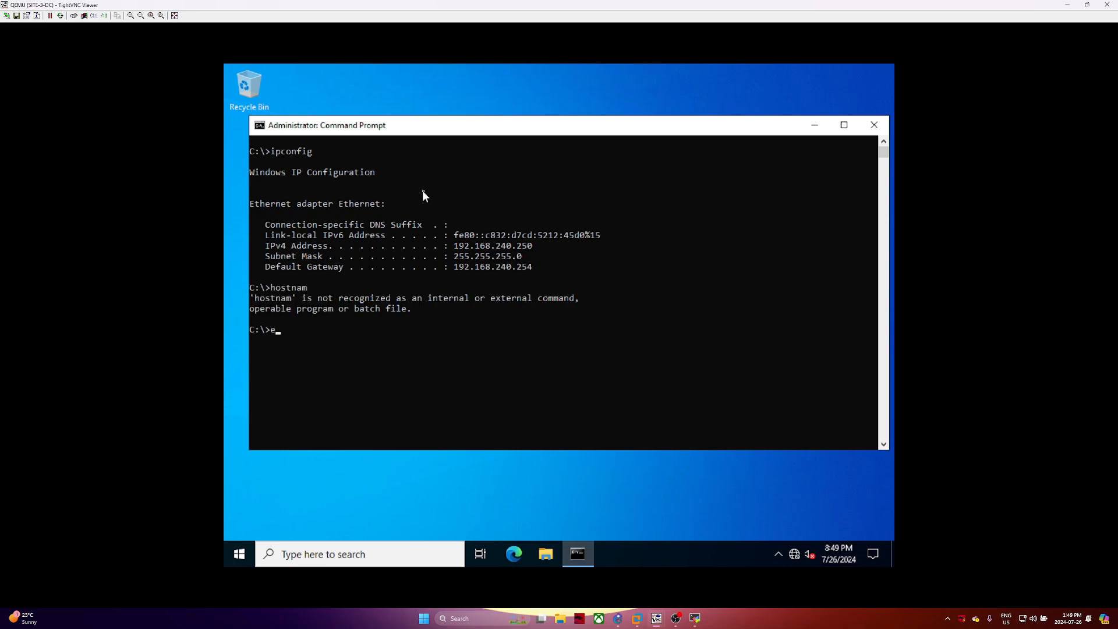
{"action": "key", "text": "BackSpace"}
{"action": "type", "text": "hostnam,e"}
{"action": "key", "text": "BackSpace"}
{"action": "key", "text": "BackSpace"}
{"action": "type", "text": "e"}
{"action": "key", "text": "Return"}
From SITE-3-DC, ping SITE-1-DC at 192.168.40.250 and the internet at 8.8.8.8, and close the Command Prompt
{"action": "type", "text": "ping 192"}
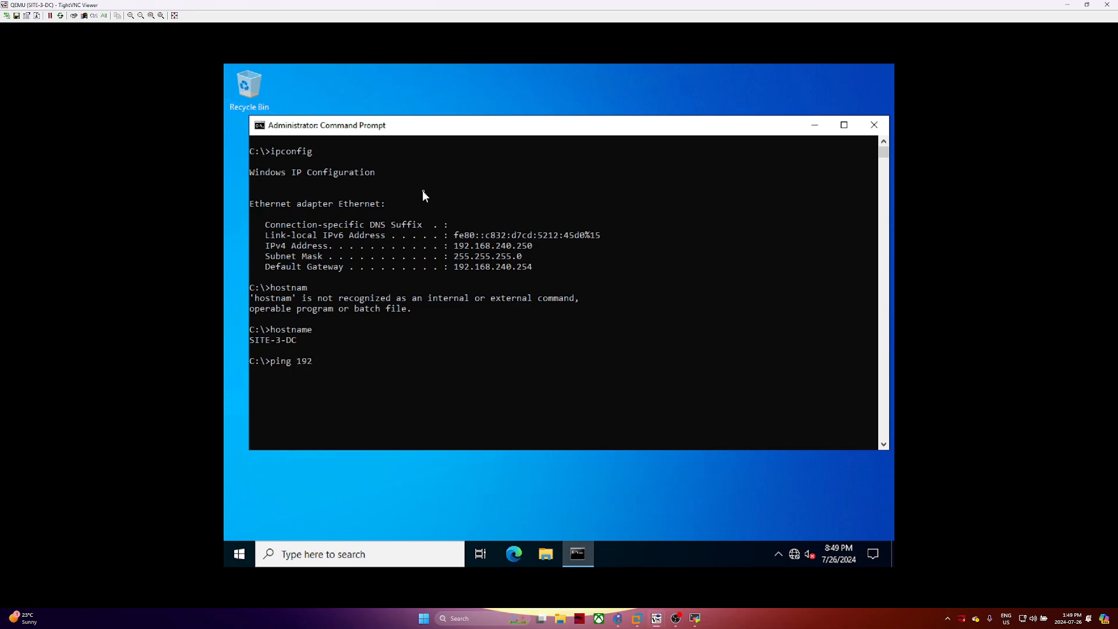
{"action": "type", "text": ".168.40.250"}
{"action": "key", "text": "Return"}
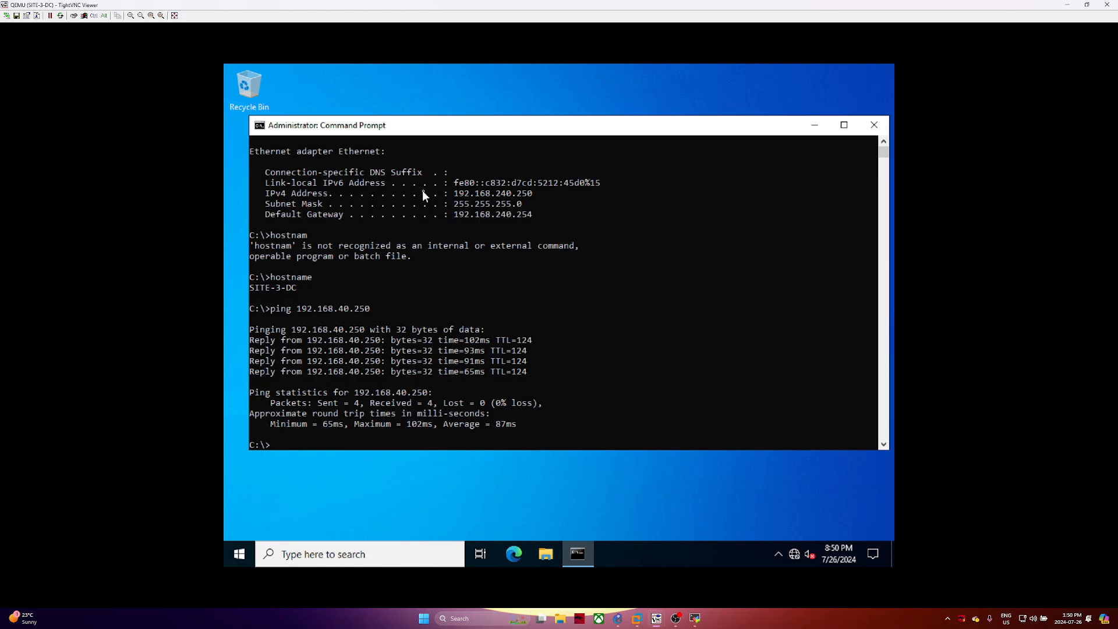
{"action": "type", "text": "ping 8.8.8.8"}
{"action": "key", "text": "Return"}
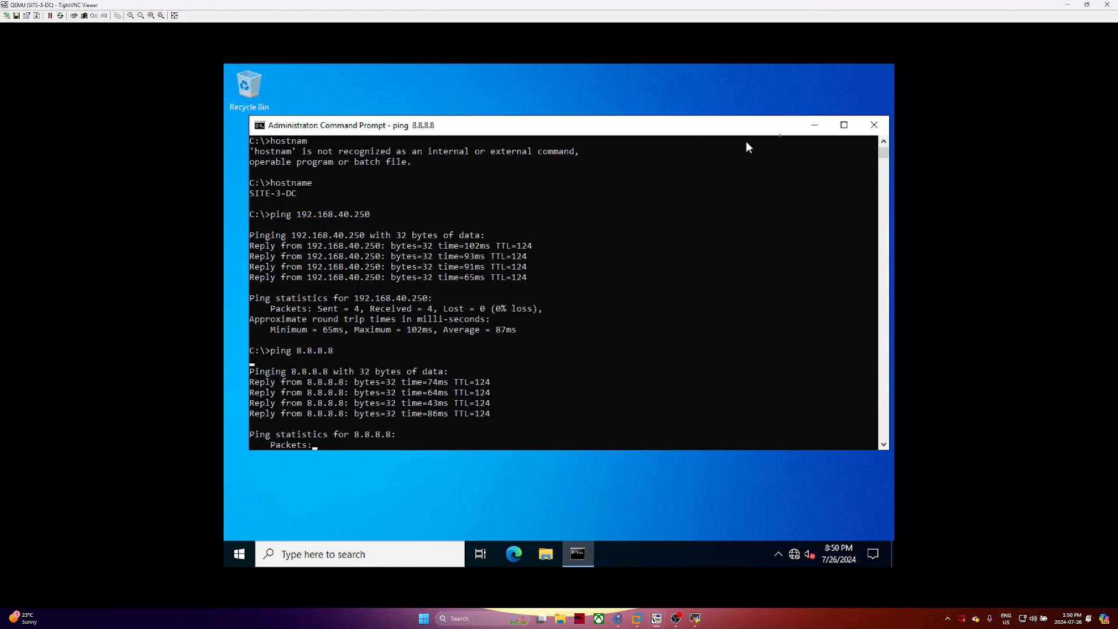
{"action": "key", "text": "Return"}
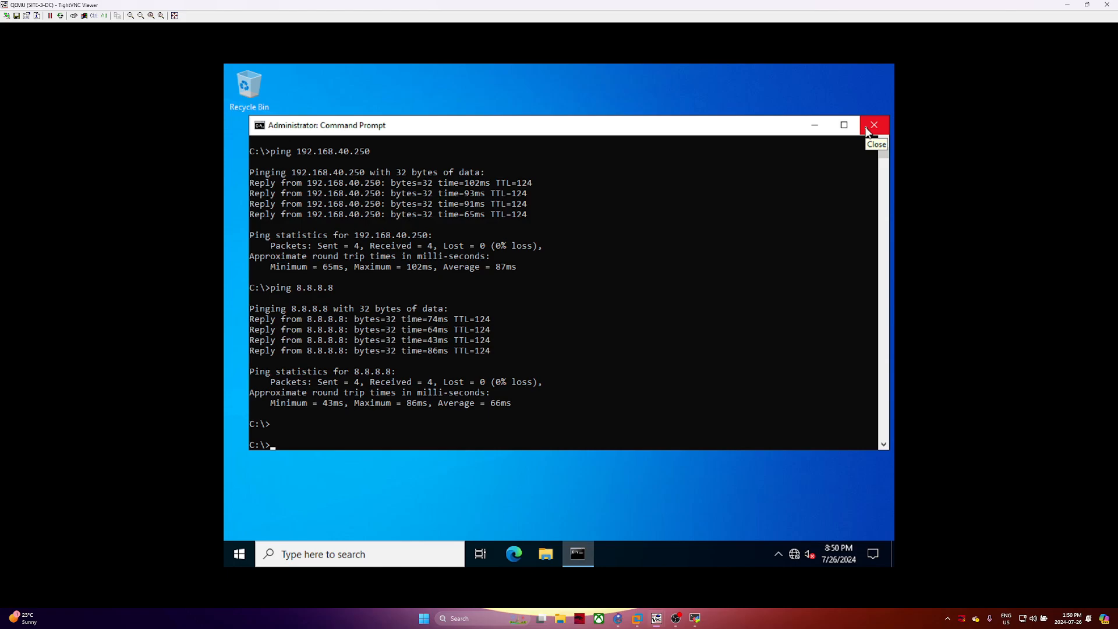
{"action": "left_click", "coordinate": [872, 126]}
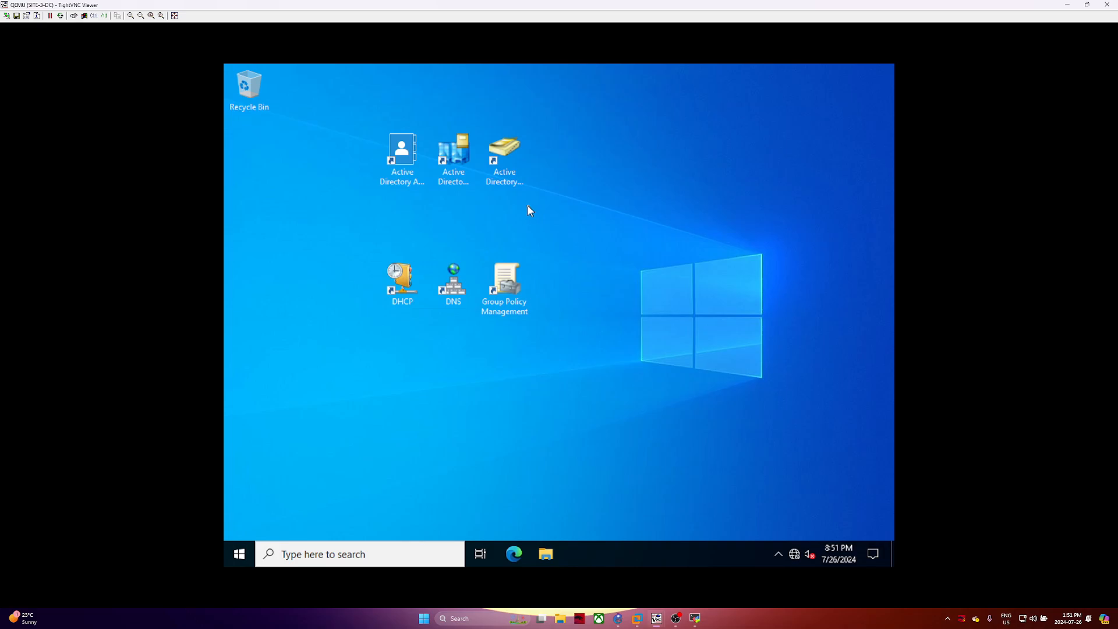
{"action": "left_click", "coordinate": [469, 159]}
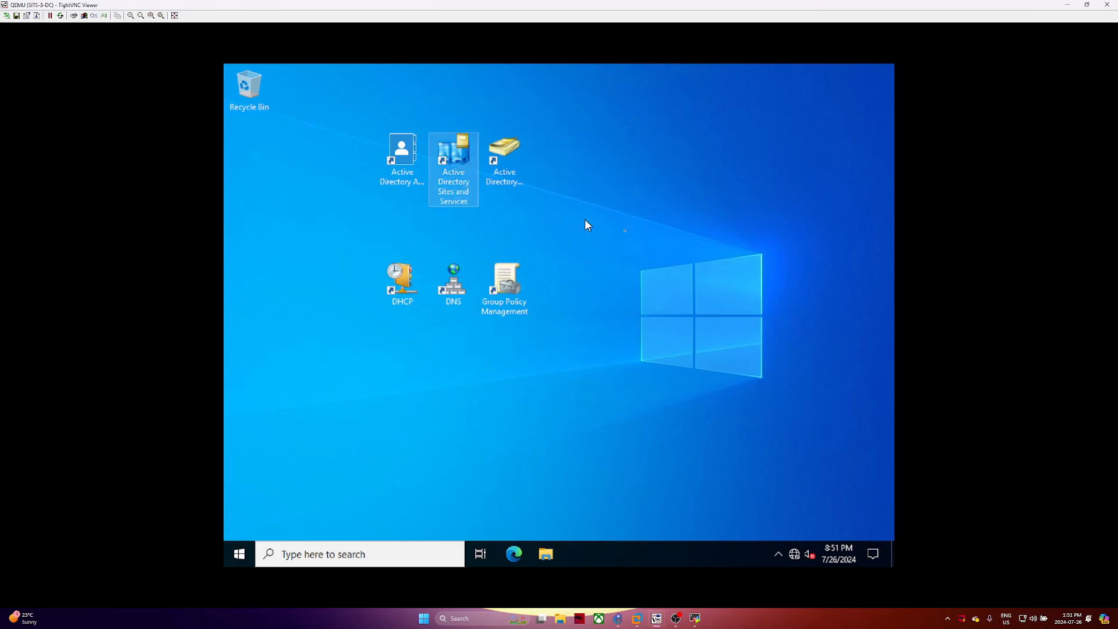
{"action": "left_click", "coordinate": [622, 220]}
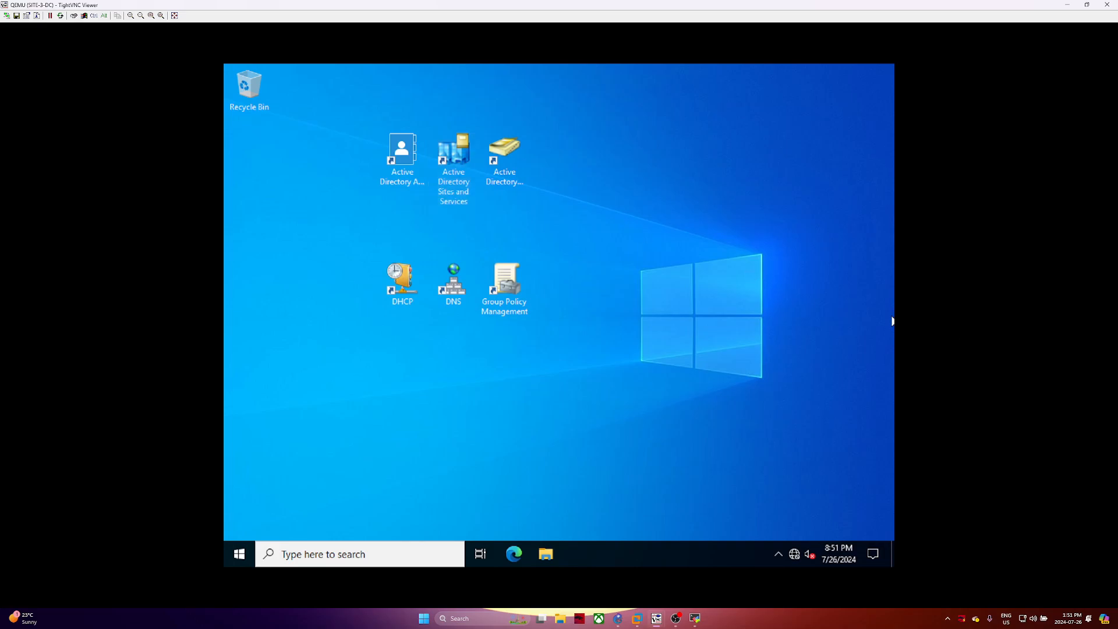